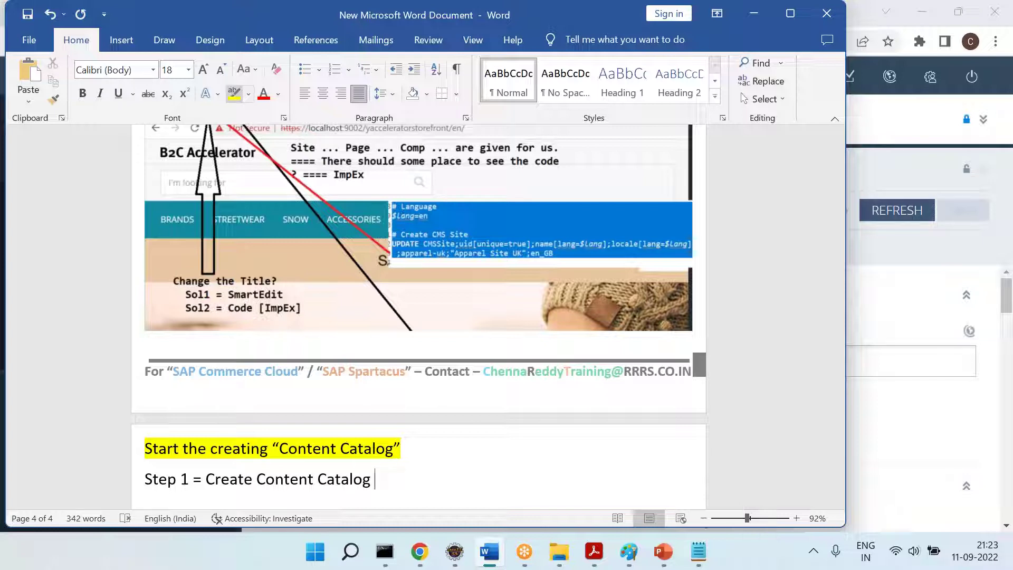
Append '[RRRSCC]' to the Step 1 line in the Word notes and start a new line
key(shift+Return)
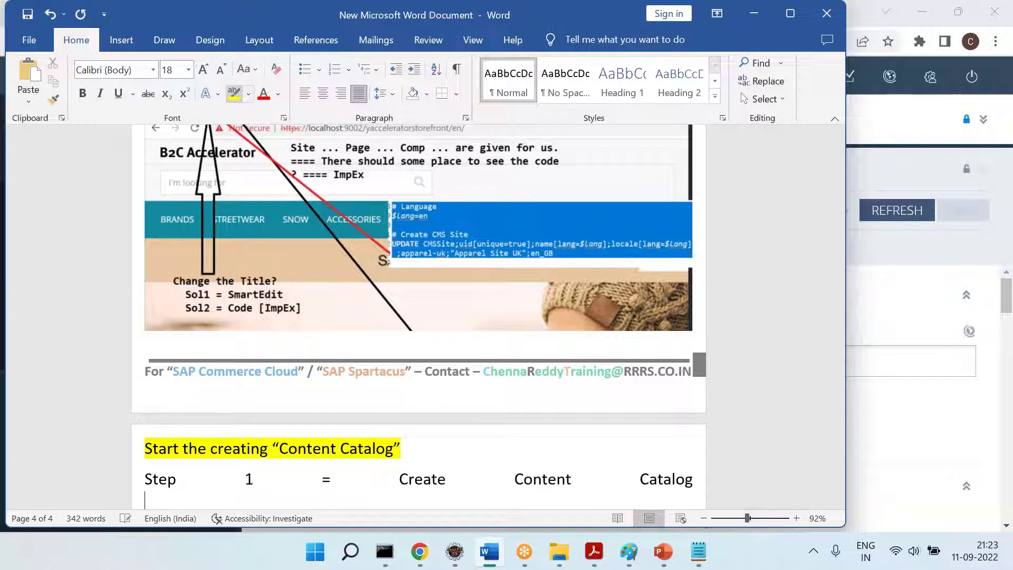
key(ctrl+z)
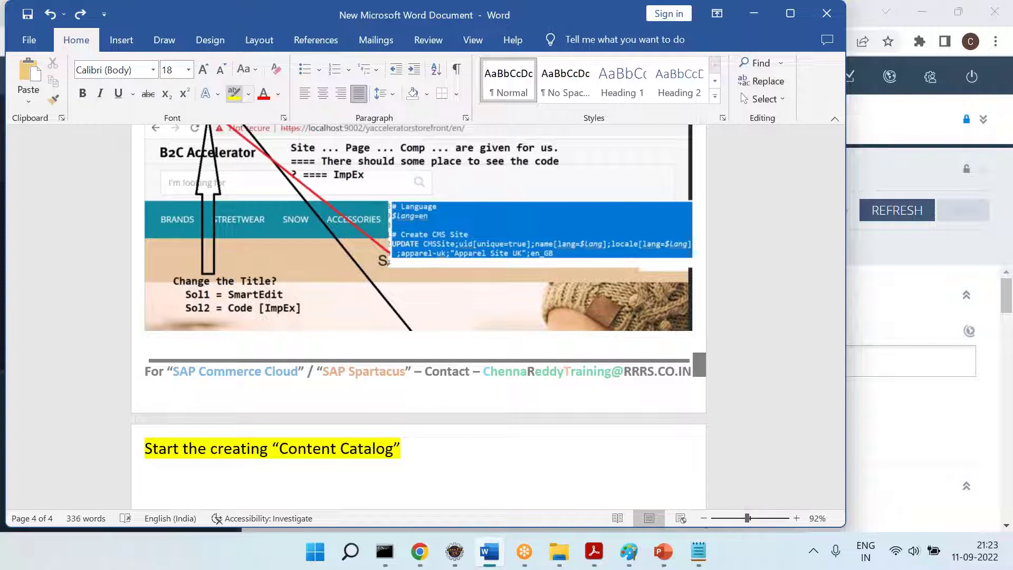
key(ctrl+y)
scroll(417, 316, down, 1)
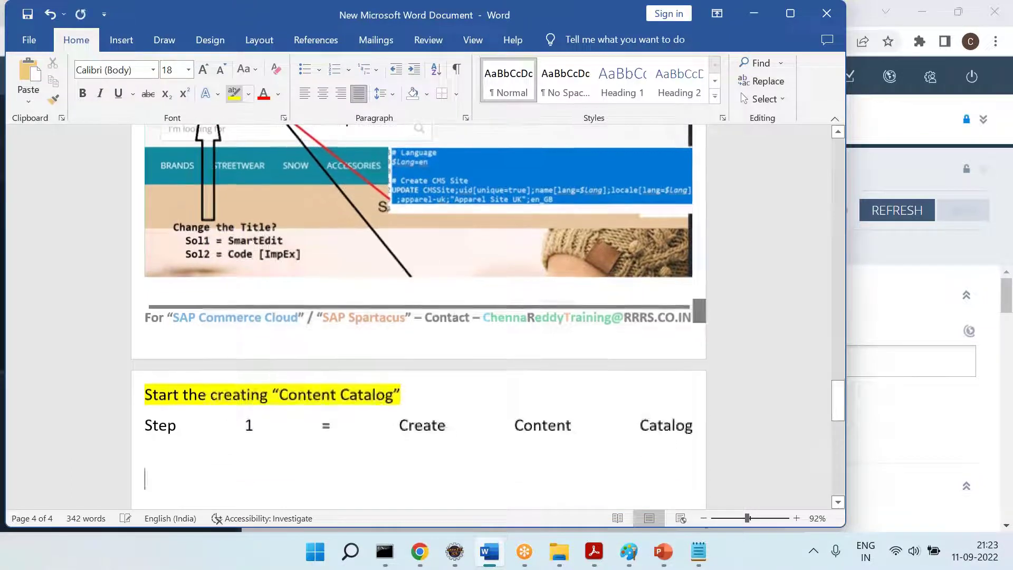
key(BackSpace)
key(Return)
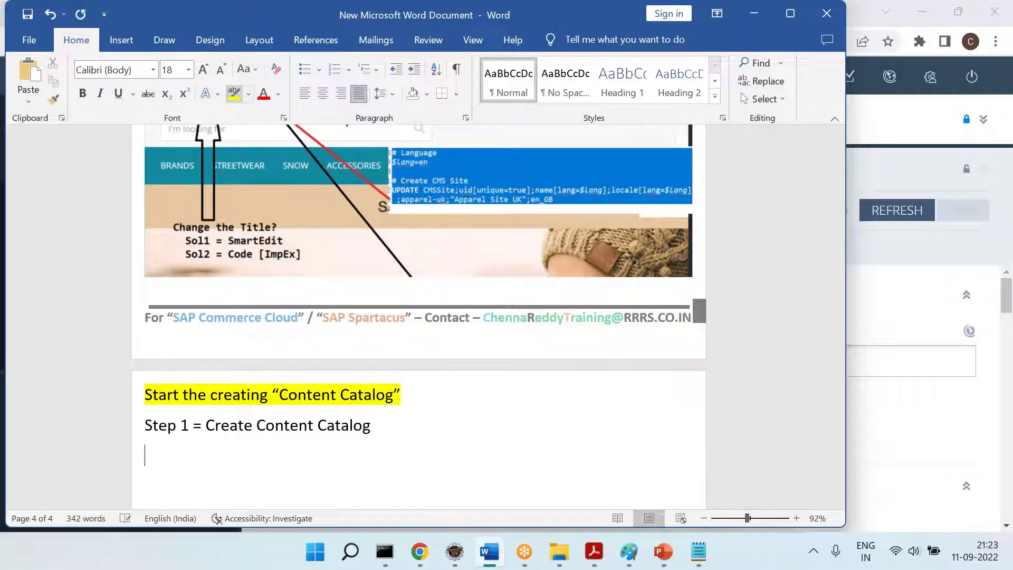
text([RRRSCC])
key(Return)
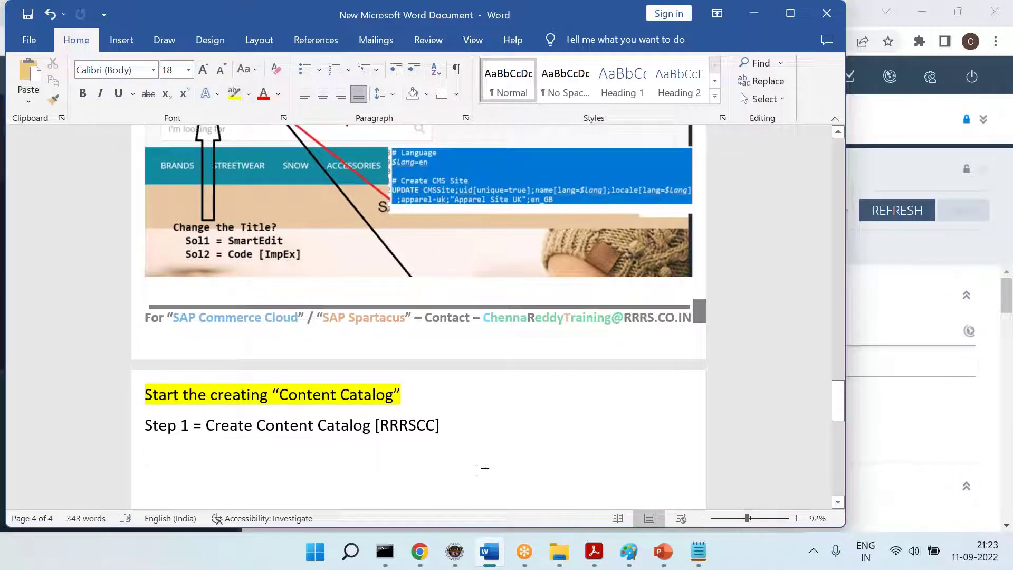
Return to Backoffice and expand the Catalog section to reach the Catalogs list
click(420, 551)
scroll(82, 224, up, 5)
click(25, 271)
scroll(27, 267, down, 2)
scroll(49, 264, up, 1)
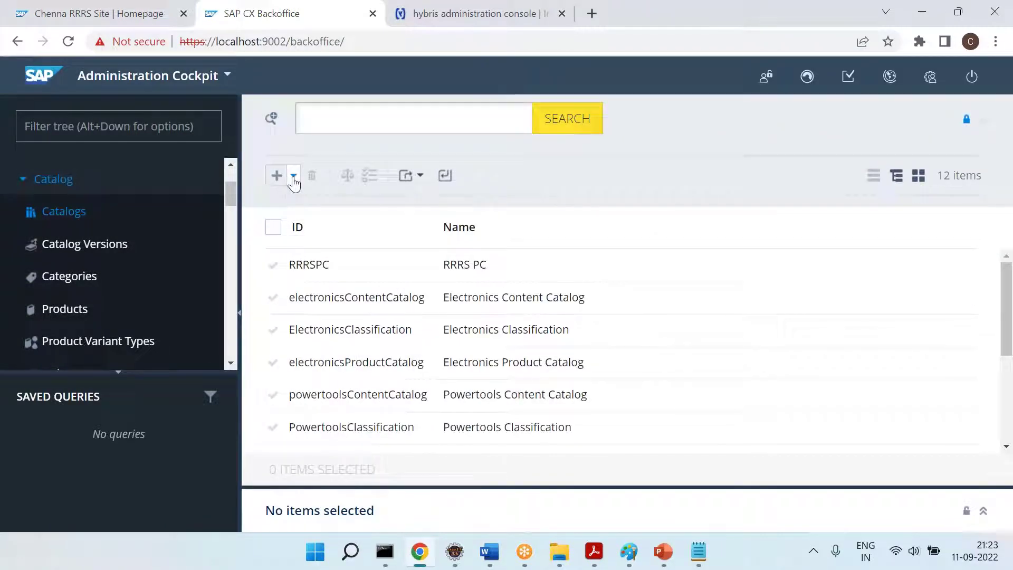
Create a Content Catalog with ID RRRSCC and name RRRS CC
click(293, 178)
click(304, 204)
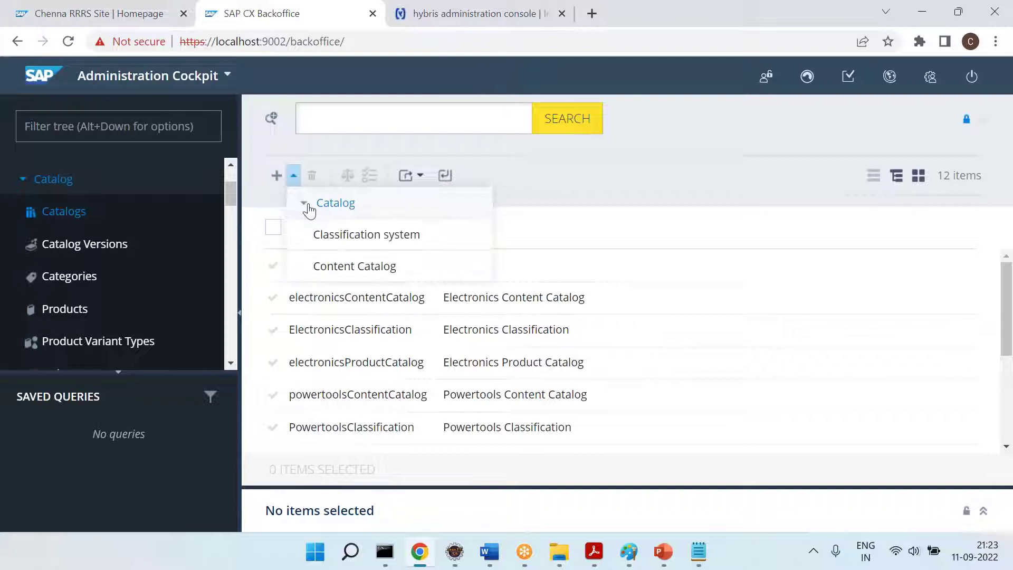
click(353, 269)
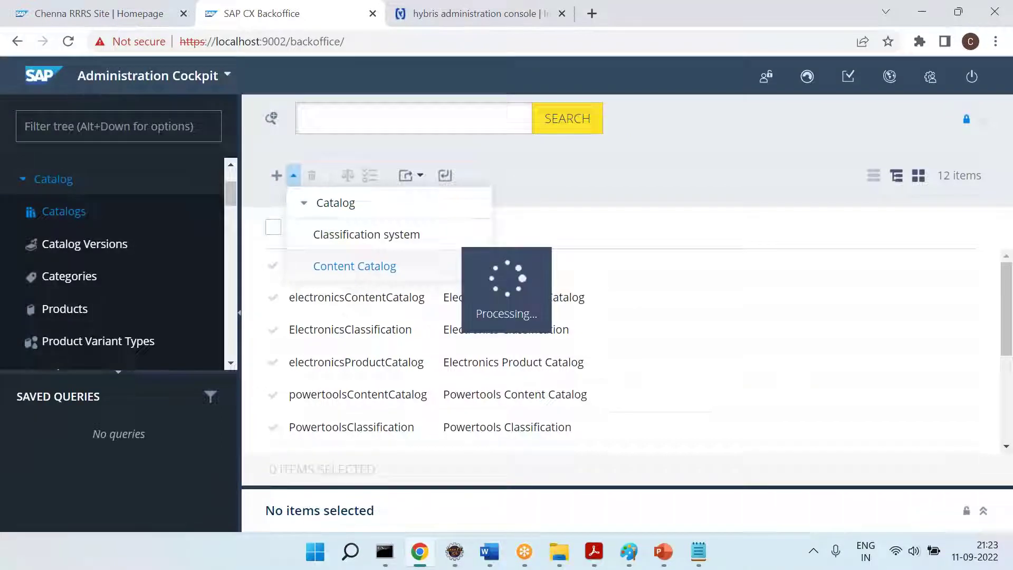
text(RR)
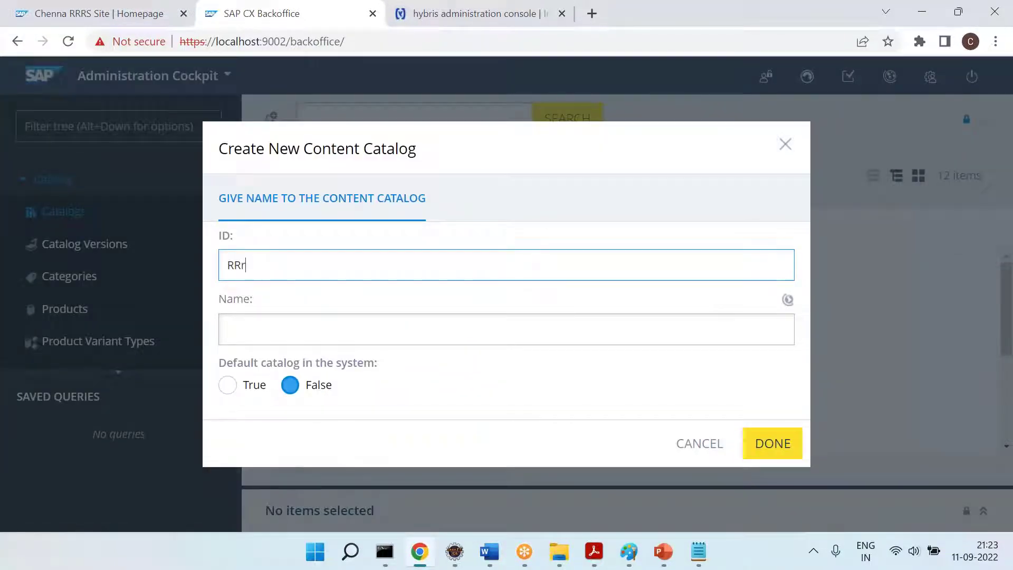
text(RSCC)
key(Tab)
text(RRRS CC)
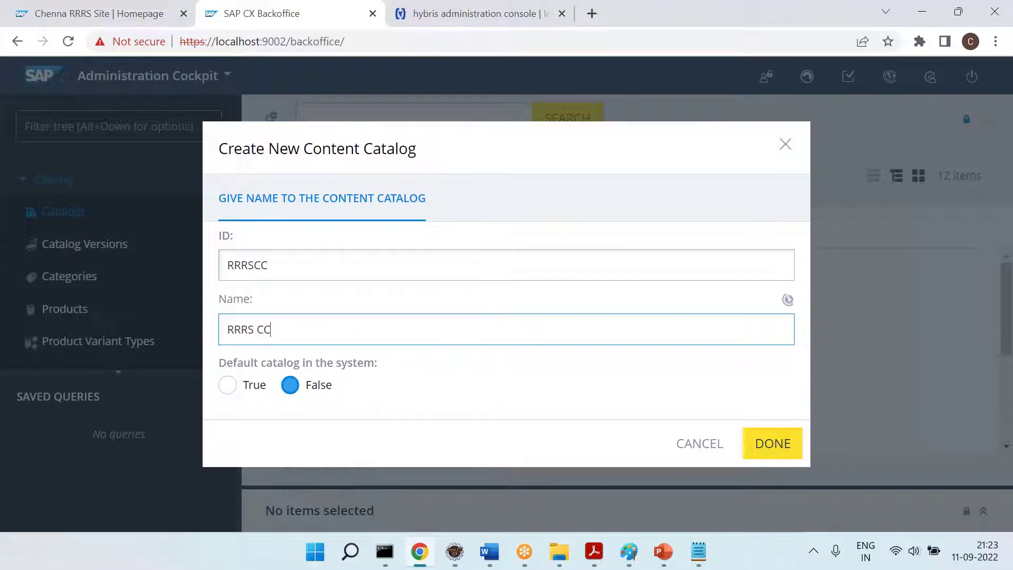
click(745, 446)
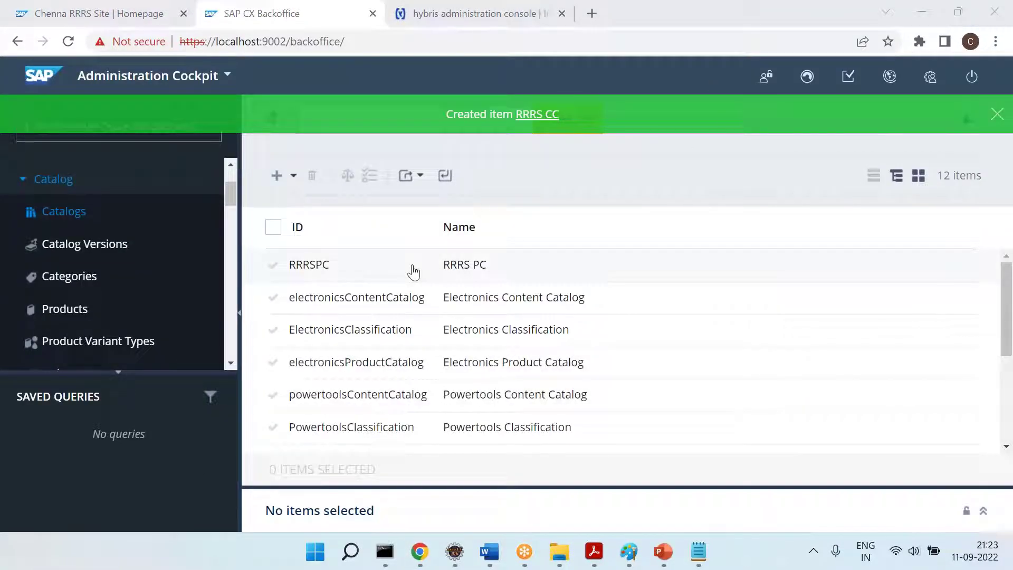
click(997, 115)
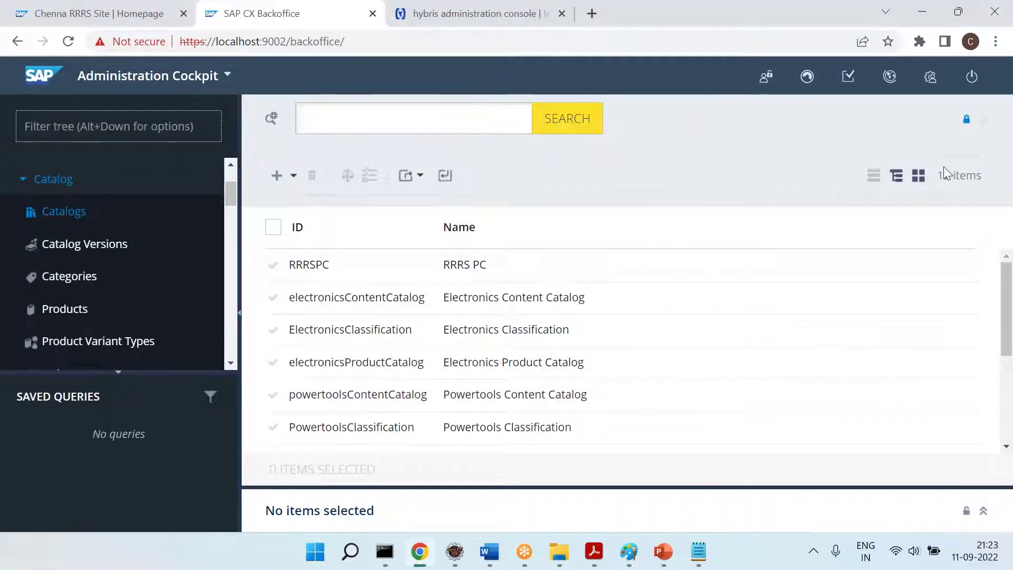
Refresh the catalog tree and expand RRRS CC to confirm it is listed
click(902, 178)
click(291, 224)
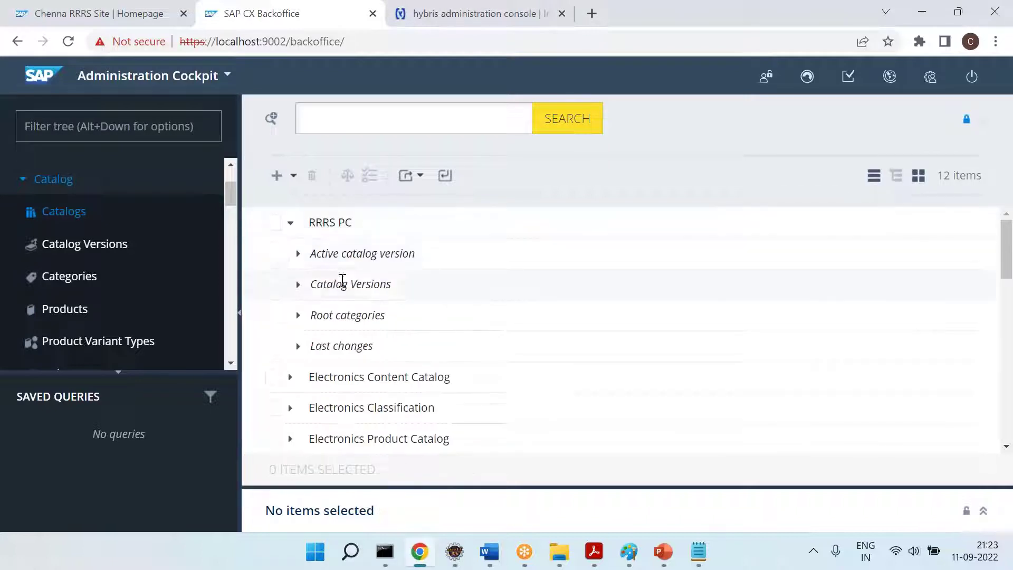
click(298, 285)
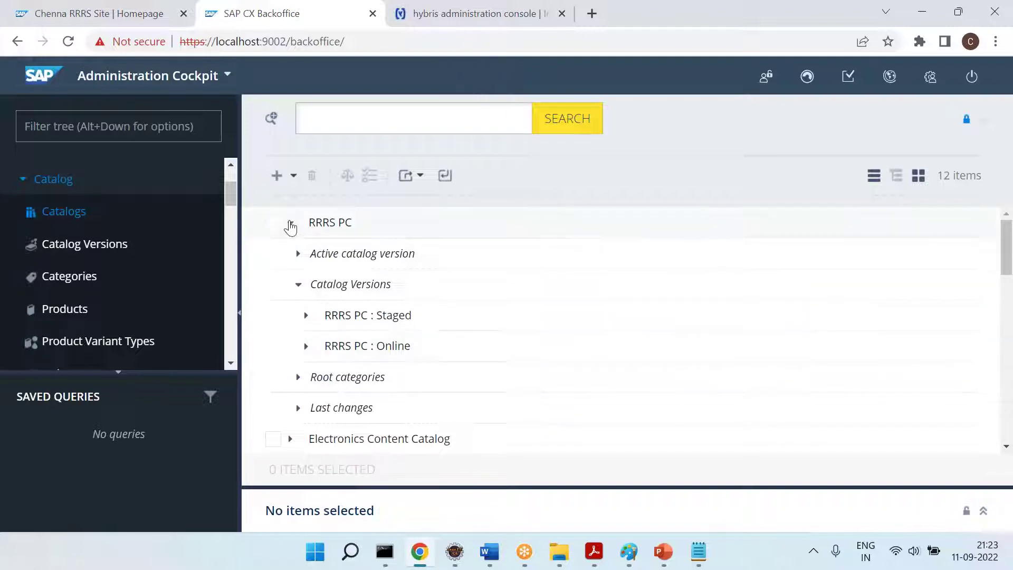
click(290, 224)
click(589, 119)
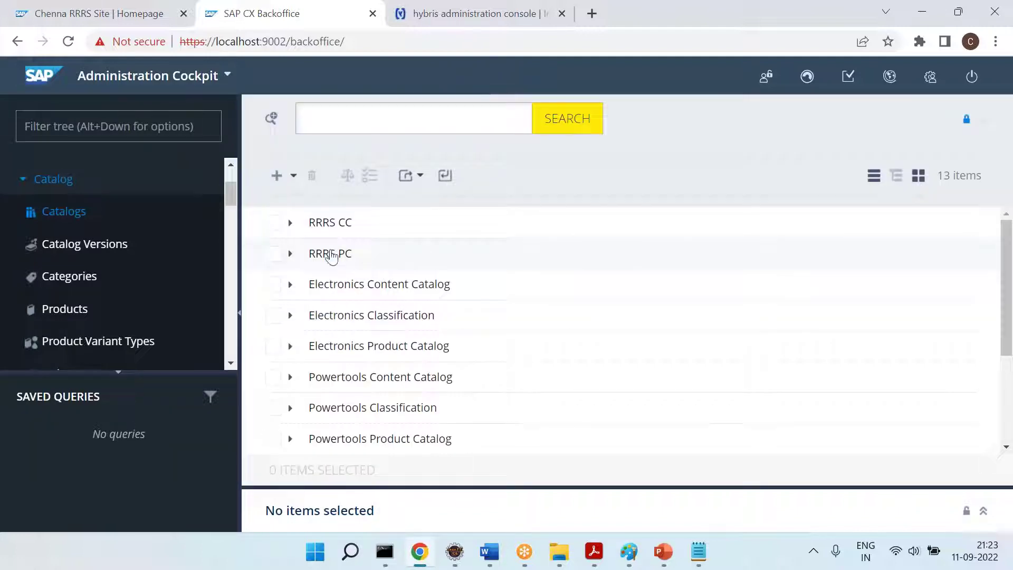
click(291, 223)
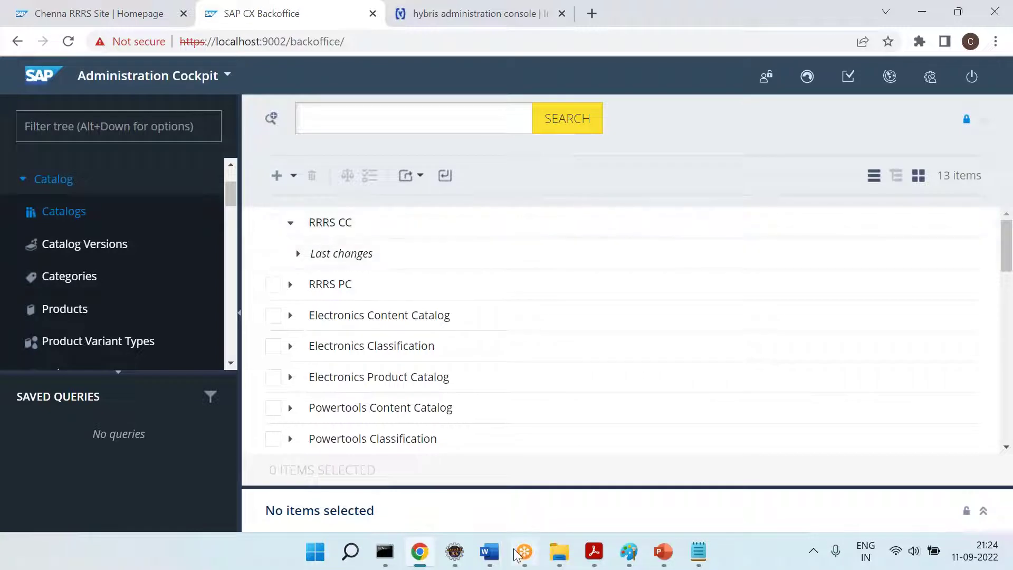
click(490, 551)
Type 'Step 2 =' on the empty line below Step 1, then go back to Backoffice
text(Step 2 =)
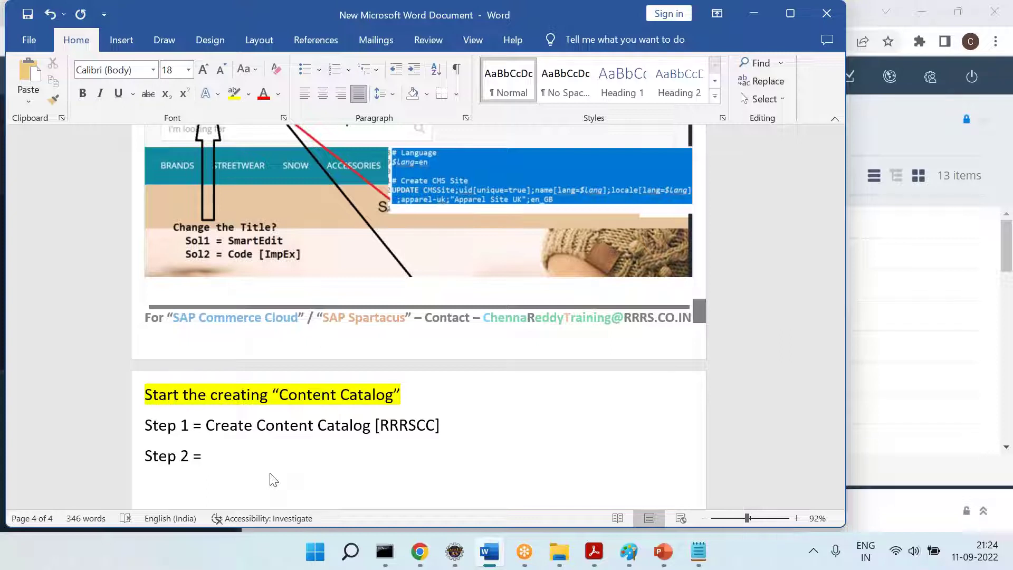
click(419, 551)
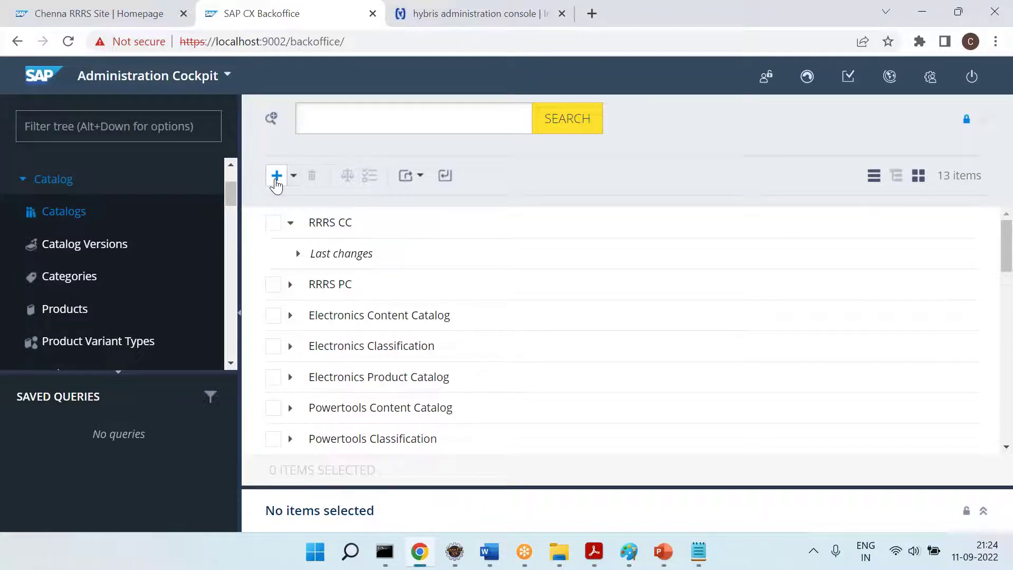
Complete the Step 2 note as 'Create Content Catalog Version [Staged ... Online ...]'
key(alt+Tab)
text(Create Contne)
key(BackSpace)
key(BackSpace)
text(ent Catalog Version [Staged ... Online ...])
key(Return)
click(417, 553)
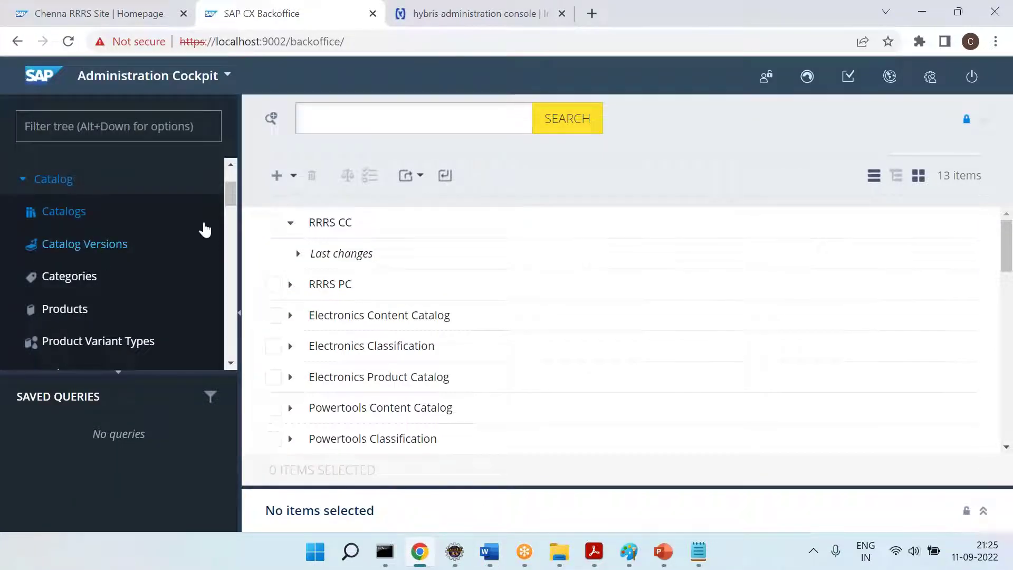
Create a Staged catalog version for the RRRS CC catalog
click(276, 175)
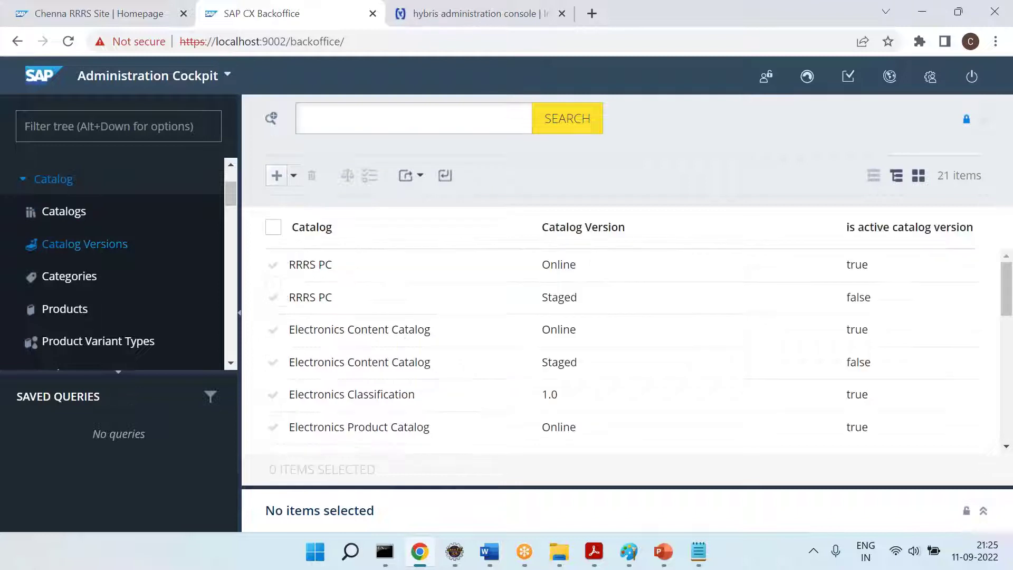
click(277, 175)
text(Staged)
key(Tab)
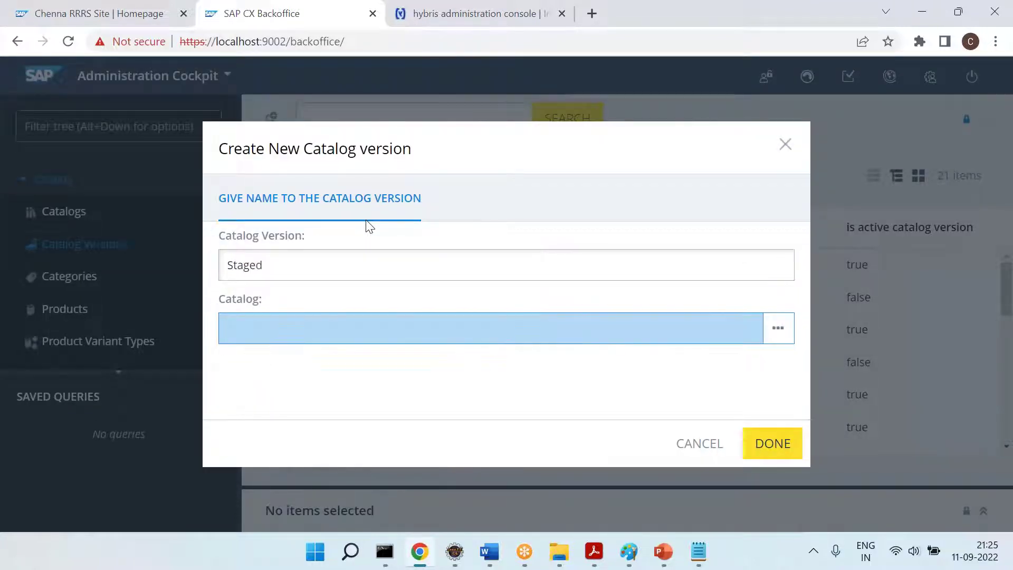
click(333, 324)
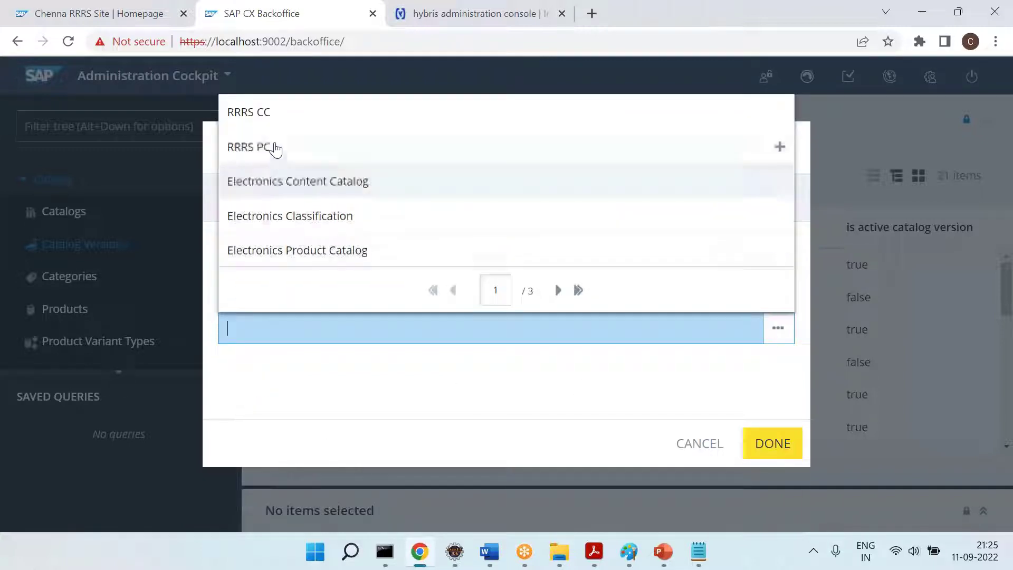
click(264, 120)
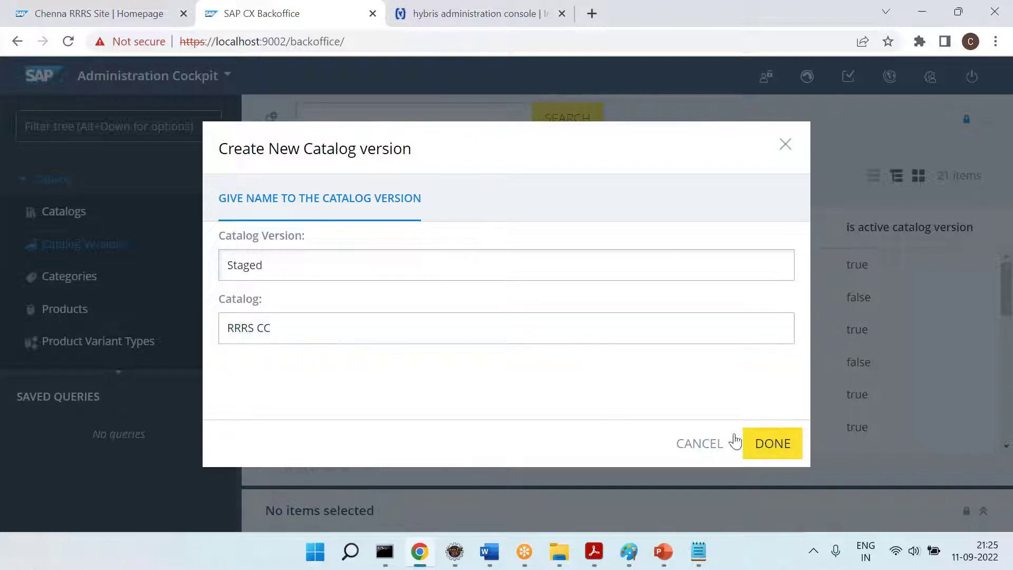
click(750, 443)
Create an Online catalog version for the RRRS CC catalog
click(276, 175)
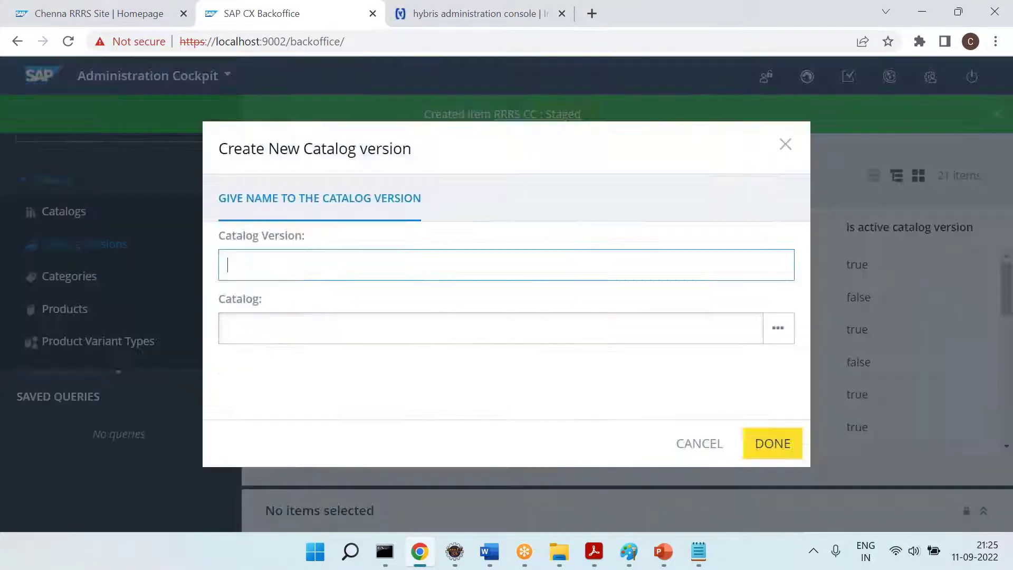
text(Olline)
key(Tab)
click(284, 328)
click(278, 111)
click(757, 443)
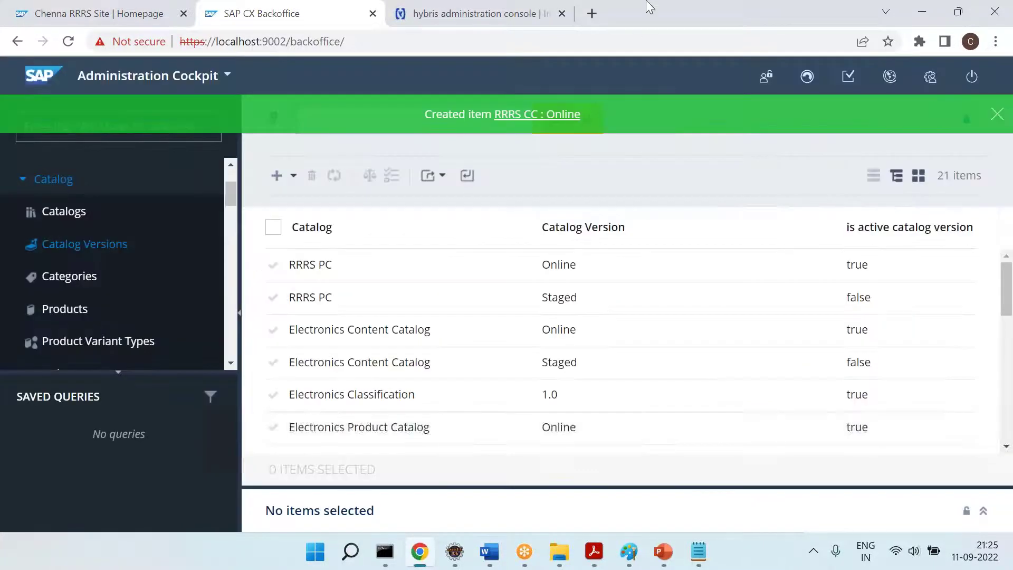
click(997, 113)
Reload the catalogs in tree view and expand RRRS CC to show its Staged and Online versions
click(64, 212)
click(554, 124)
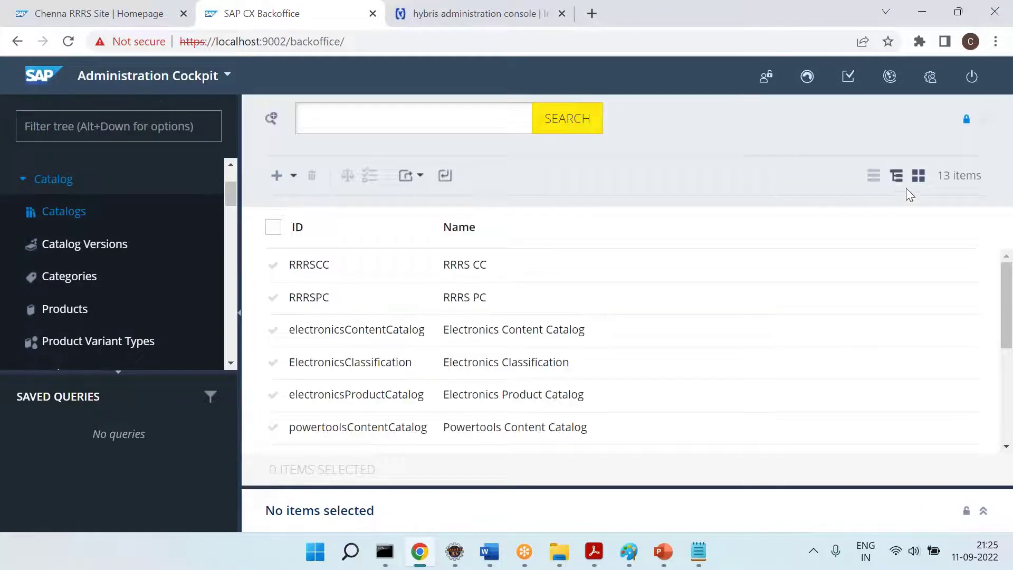
click(896, 175)
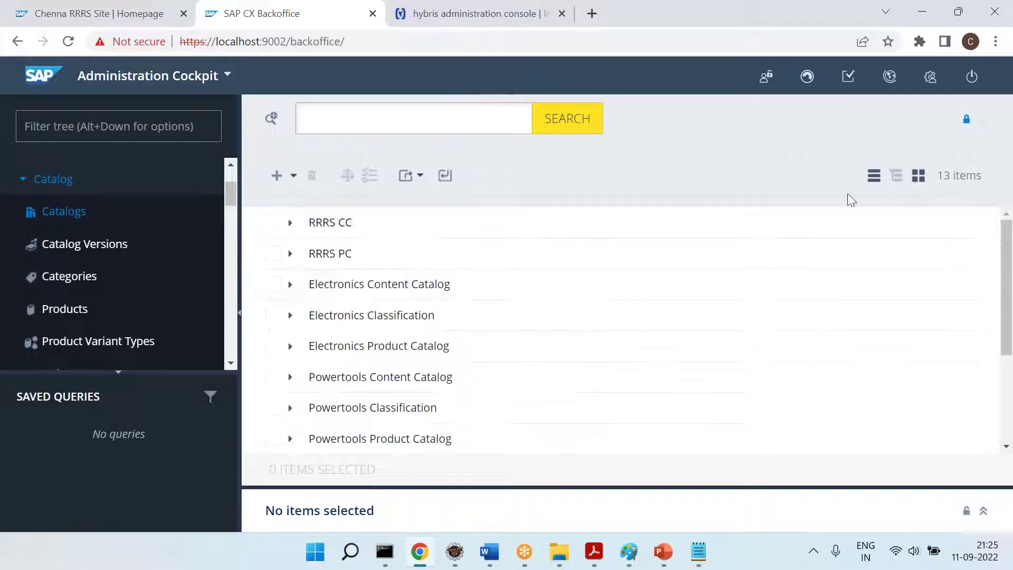
click(293, 224)
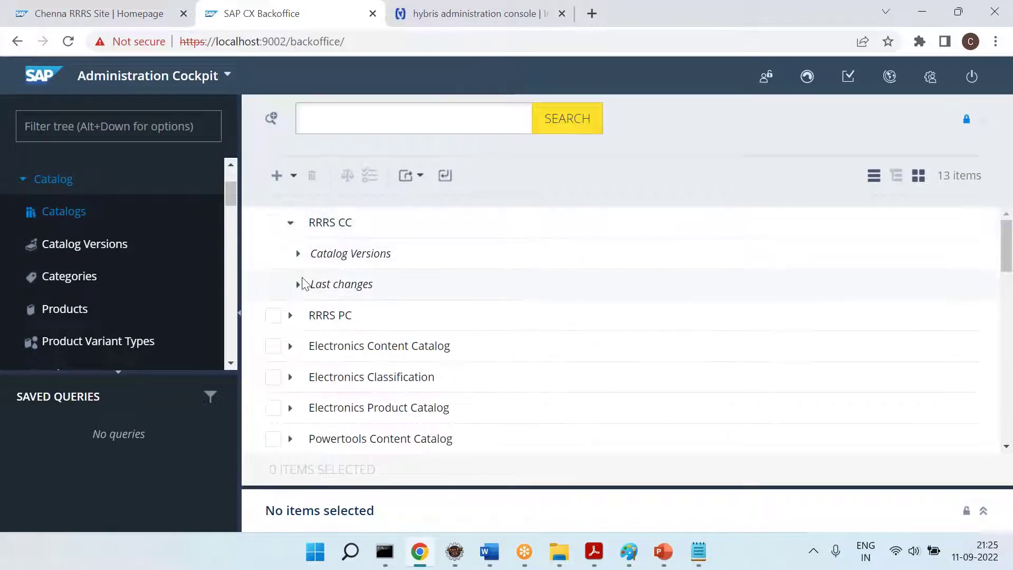
click(299, 255)
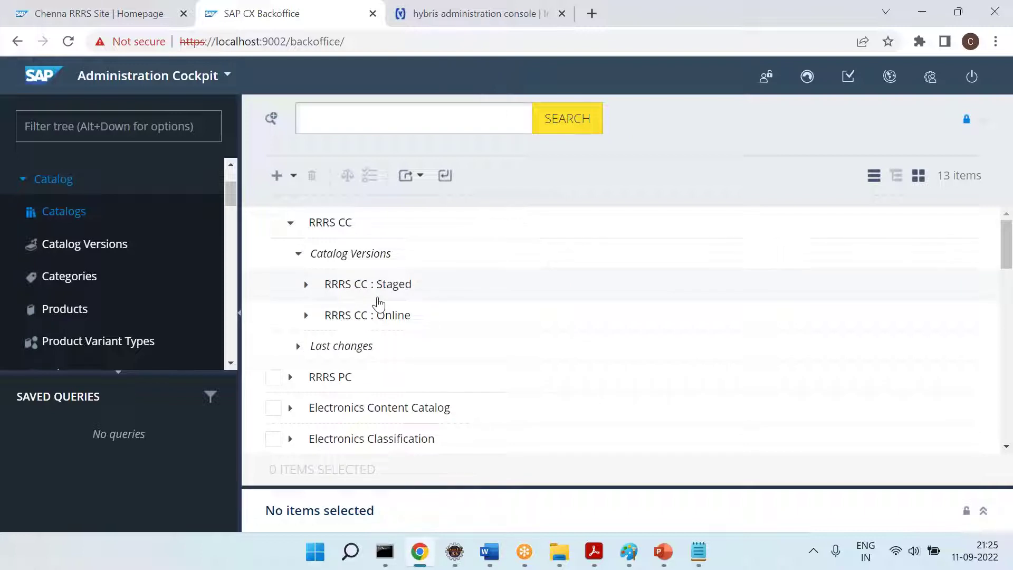
Open the RRRS CC catalog's details and scroll to its catalog versions
click(578, 125)
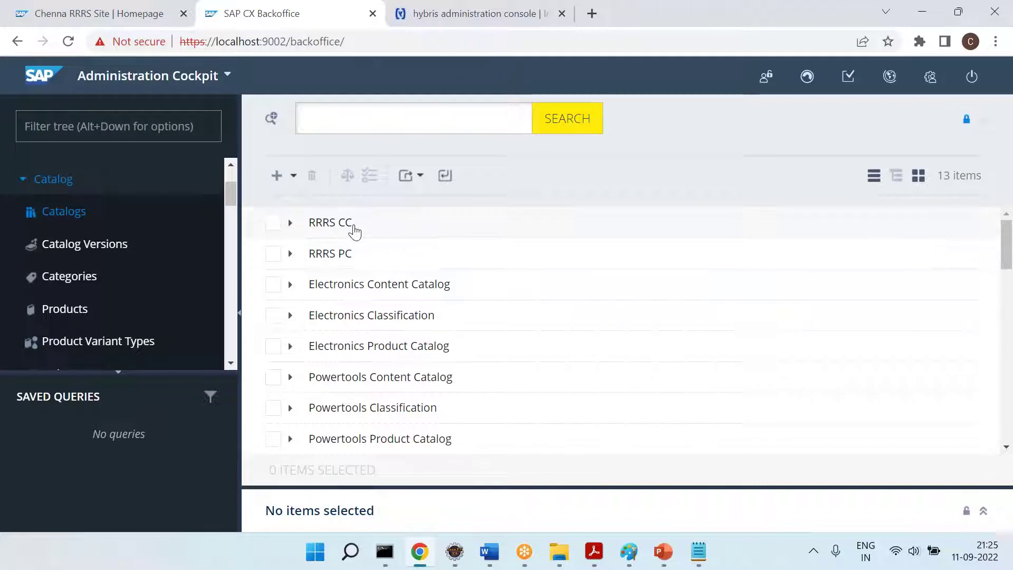
click(985, 120)
scroll(459, 362, down, 5)
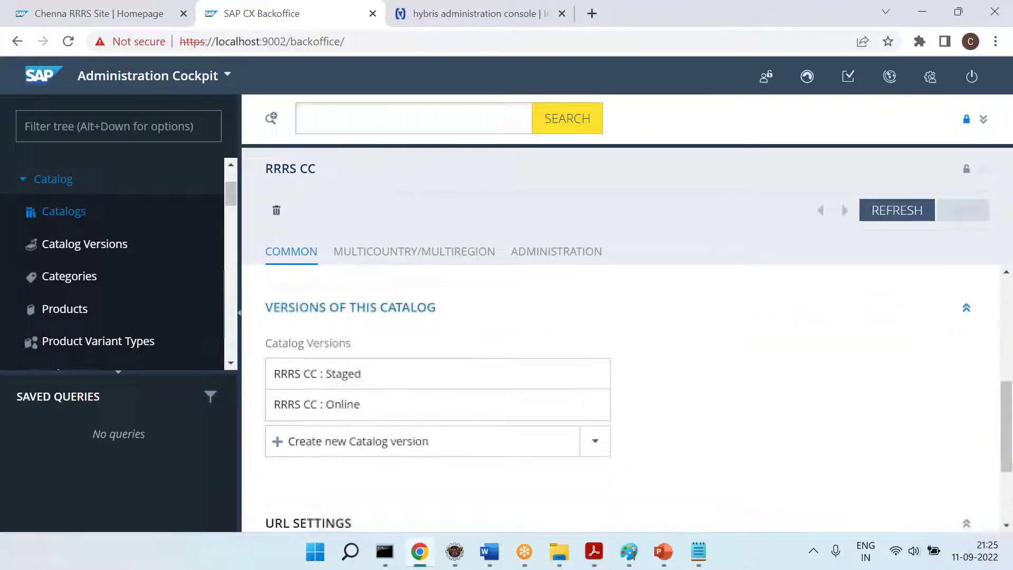
drag(264, 170, 349, 167)
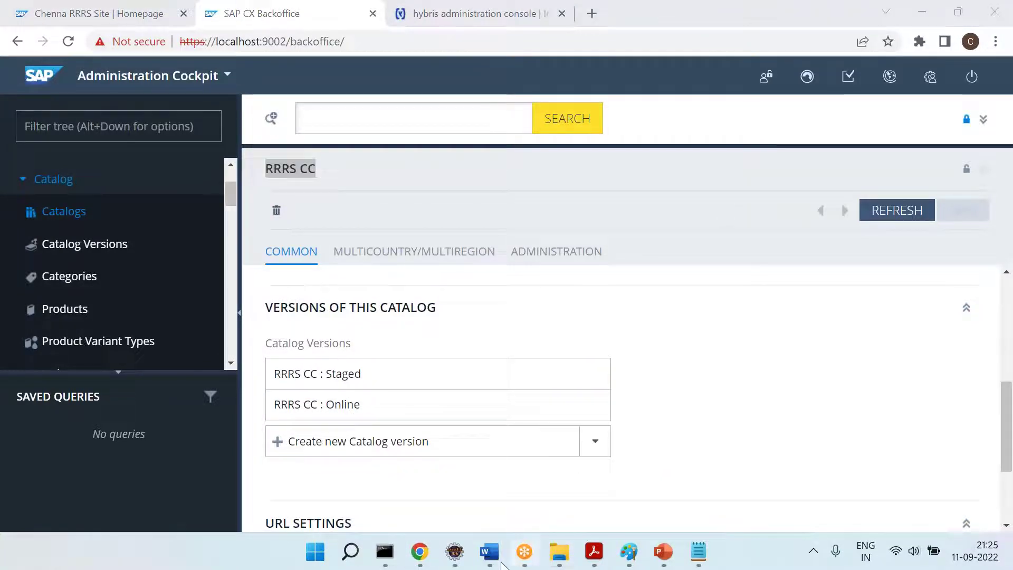
click(490, 551)
Write the Step 3 note about setting the Online version active = true, then return to Backoffice
text(Step)
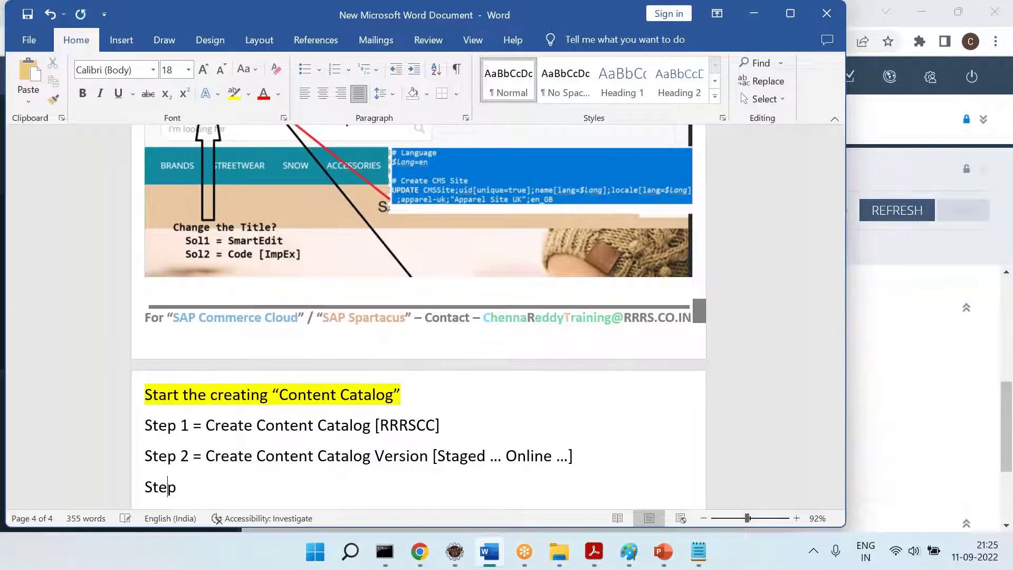
text( 3 =)
key(Return)
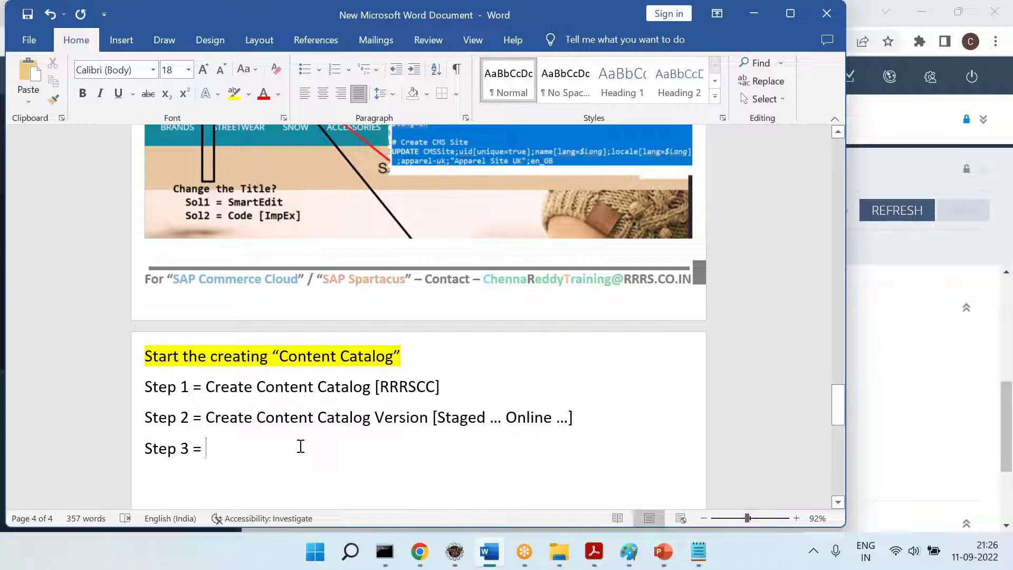
click(477, 417)
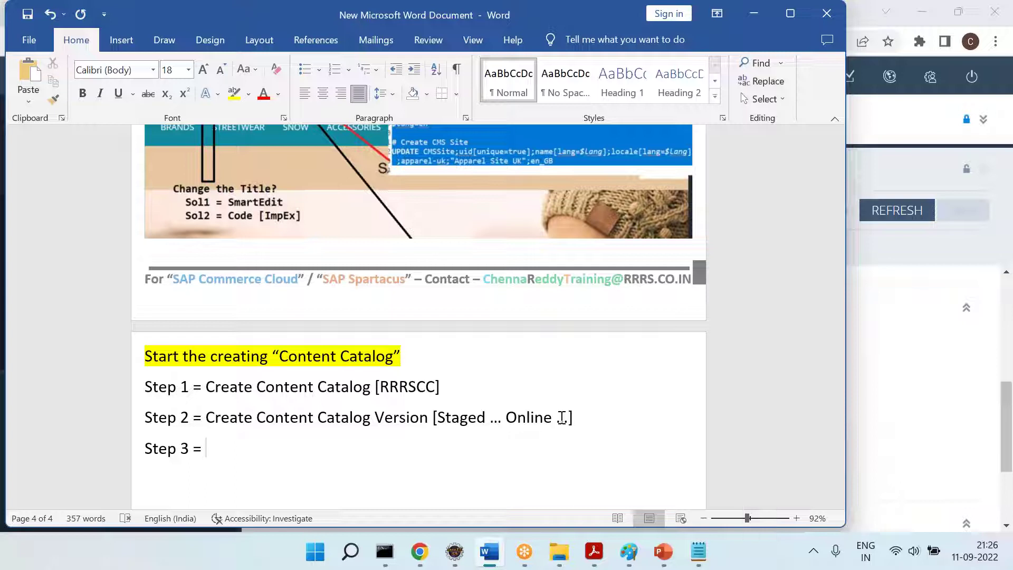
text(Make 1 catalog version )
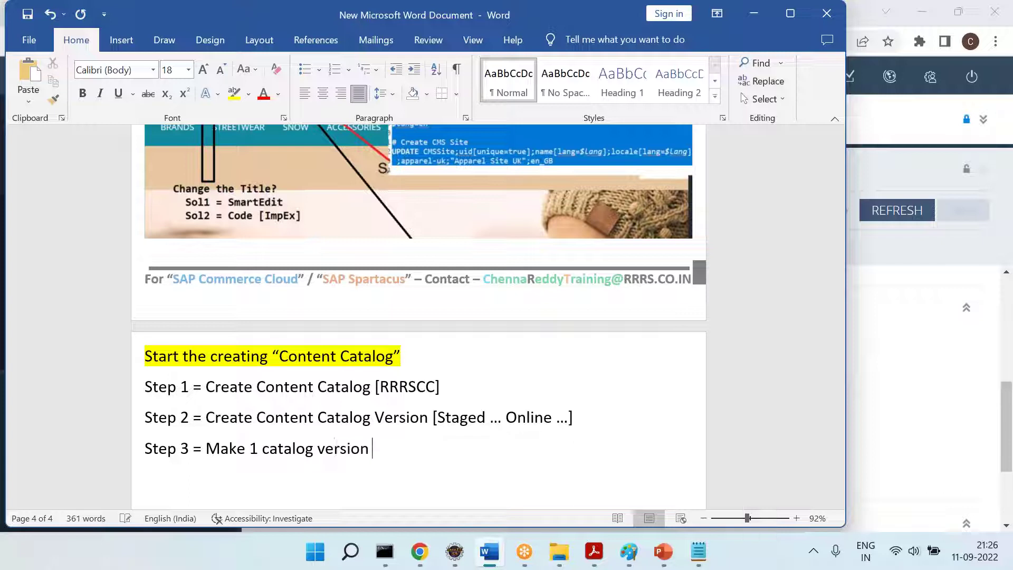
text(active = true [Online)
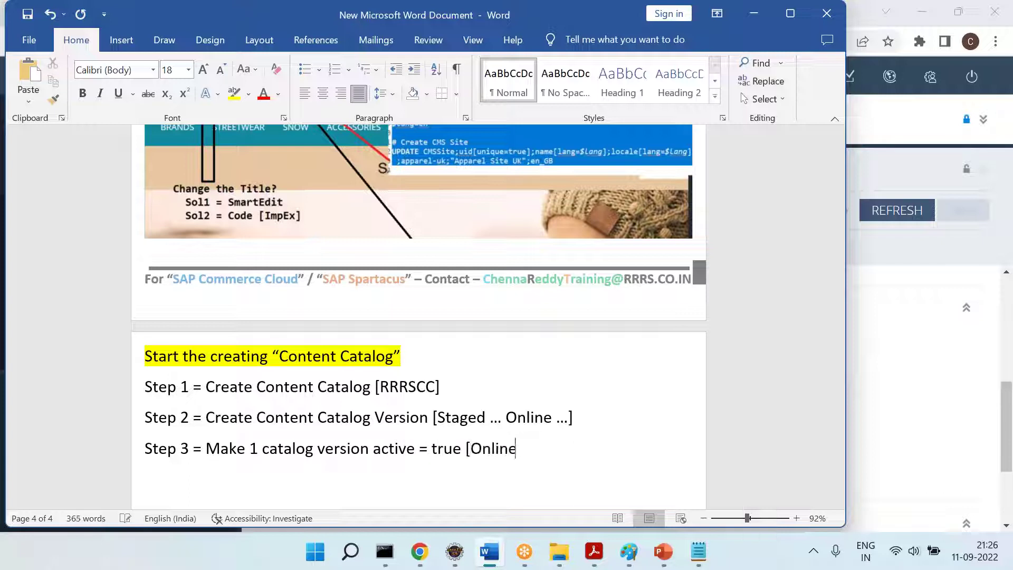
text( ---])
key(Return)
click(425, 552)
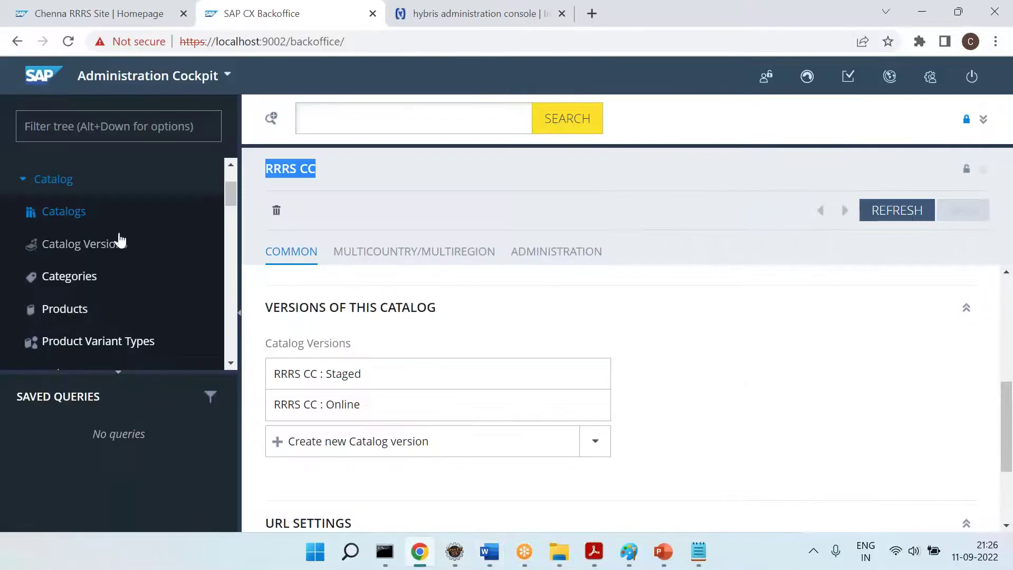
Set 'is active catalog version' to True on RRRS CC : Online and save it
click(345, 405)
double_click(346, 404)
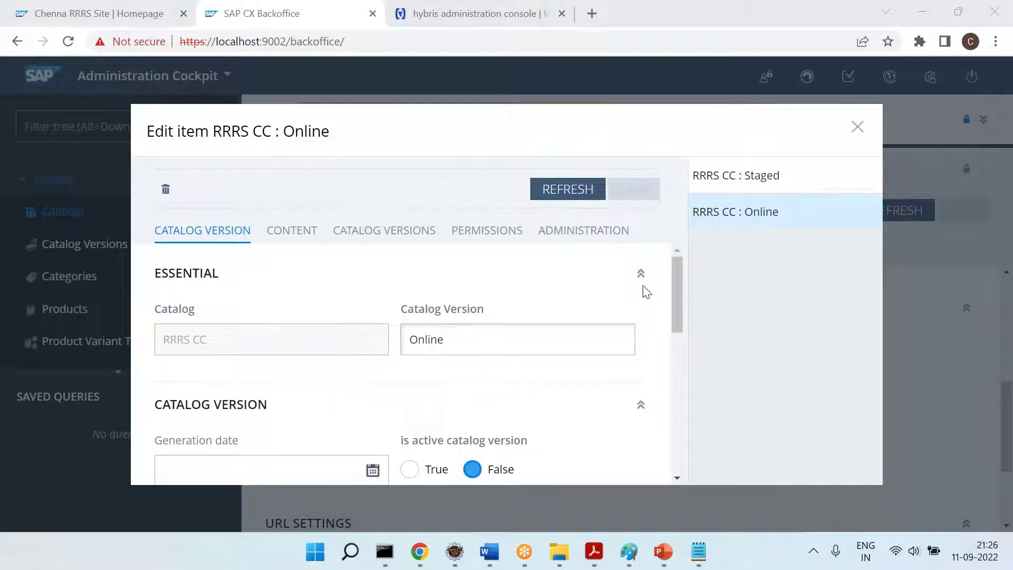
click(728, 188)
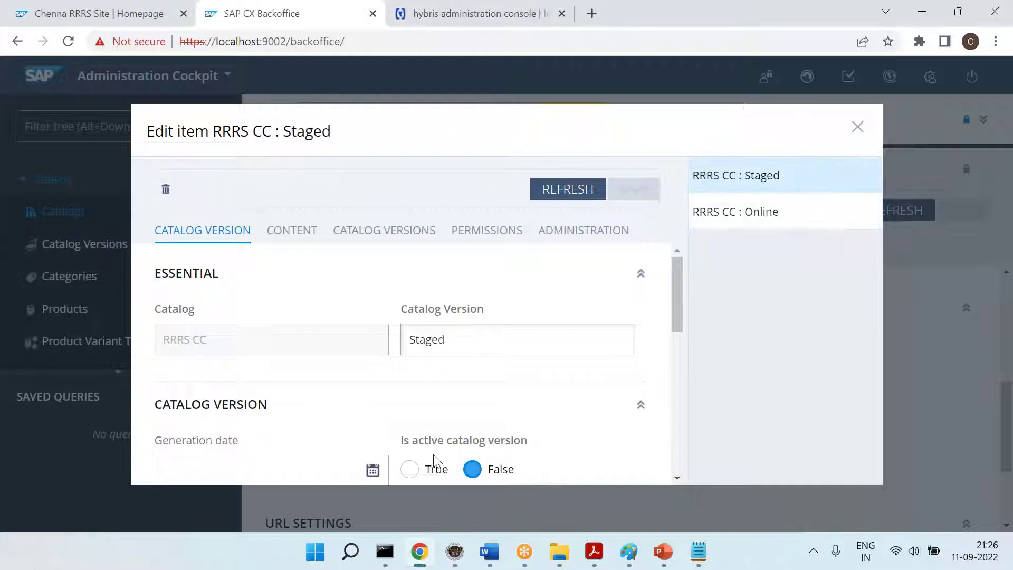
click(769, 216)
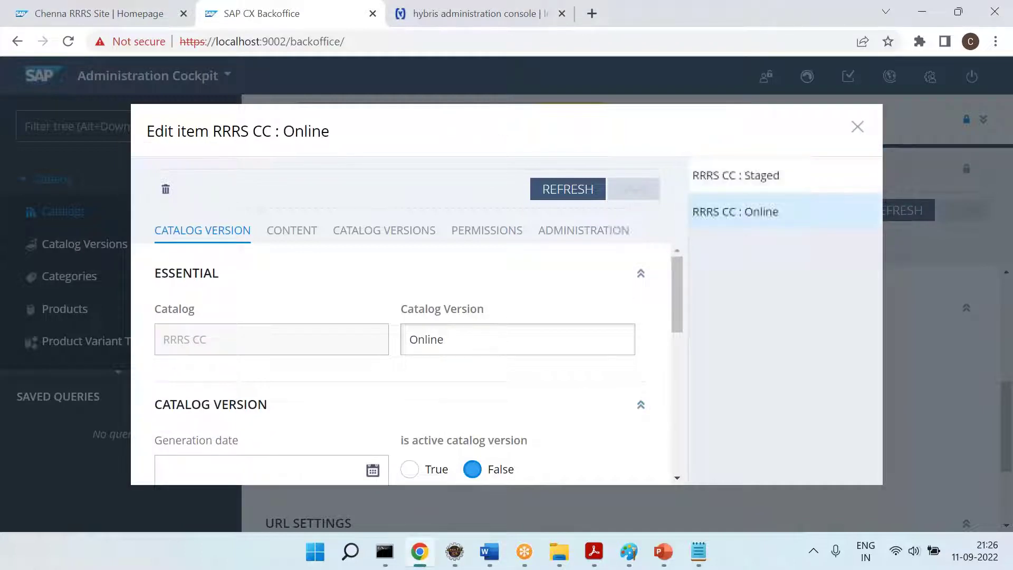
click(429, 471)
click(633, 195)
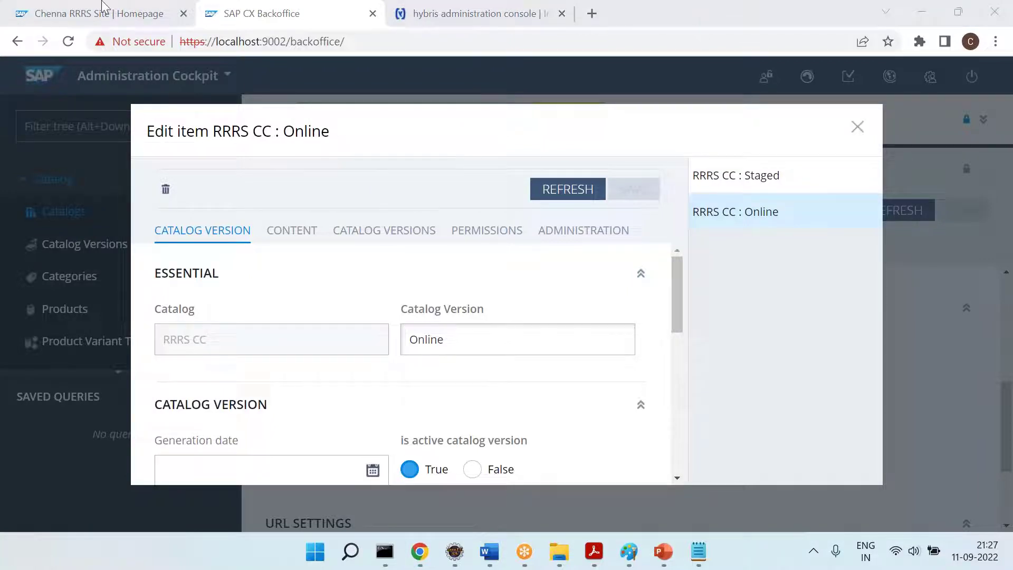
click(104, 10)
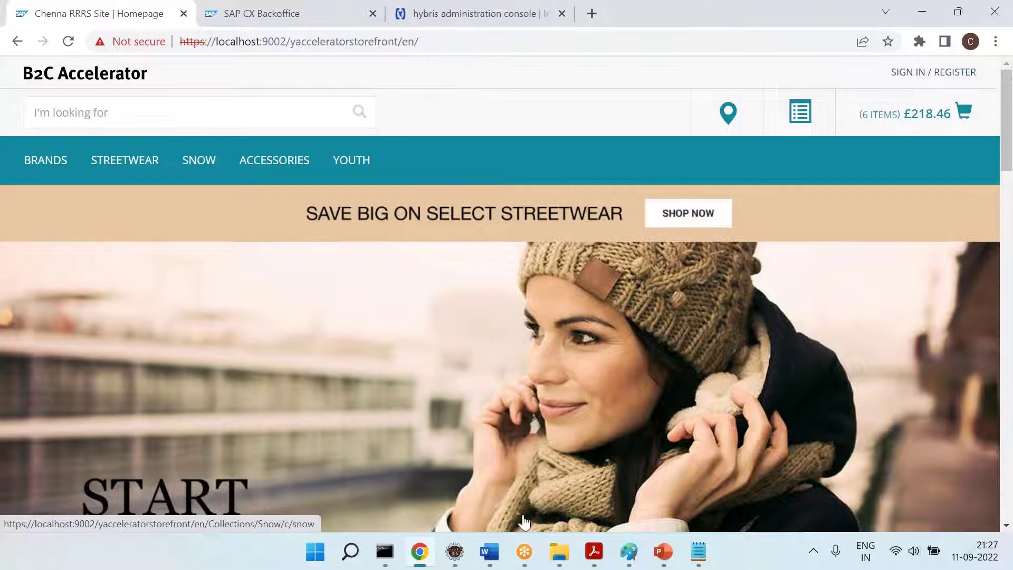
Add '== Now my CC is ready.' and an indented 'What is next?' line to the notes
click(524, 552)
click(489, 551)
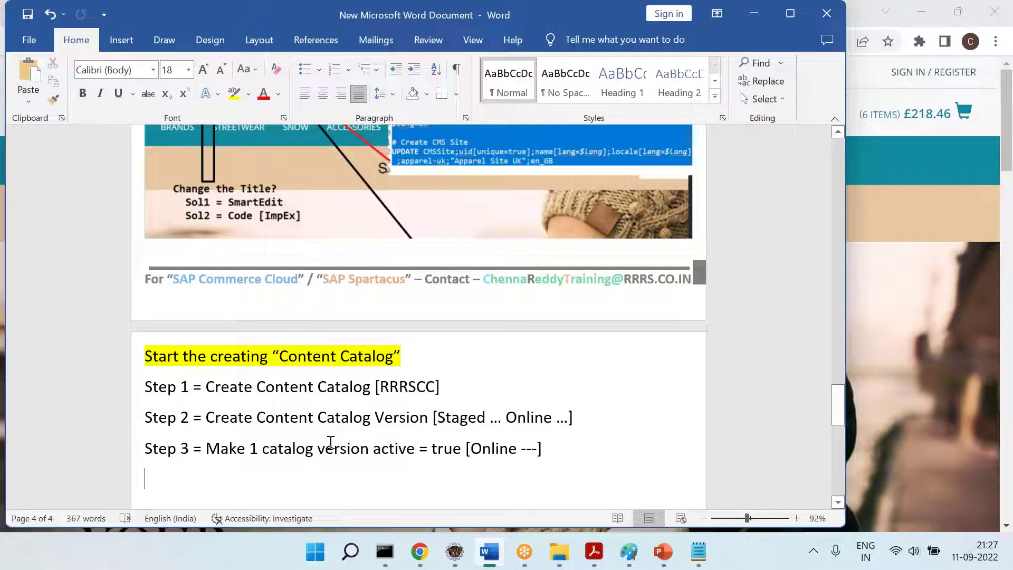
click(419, 551)
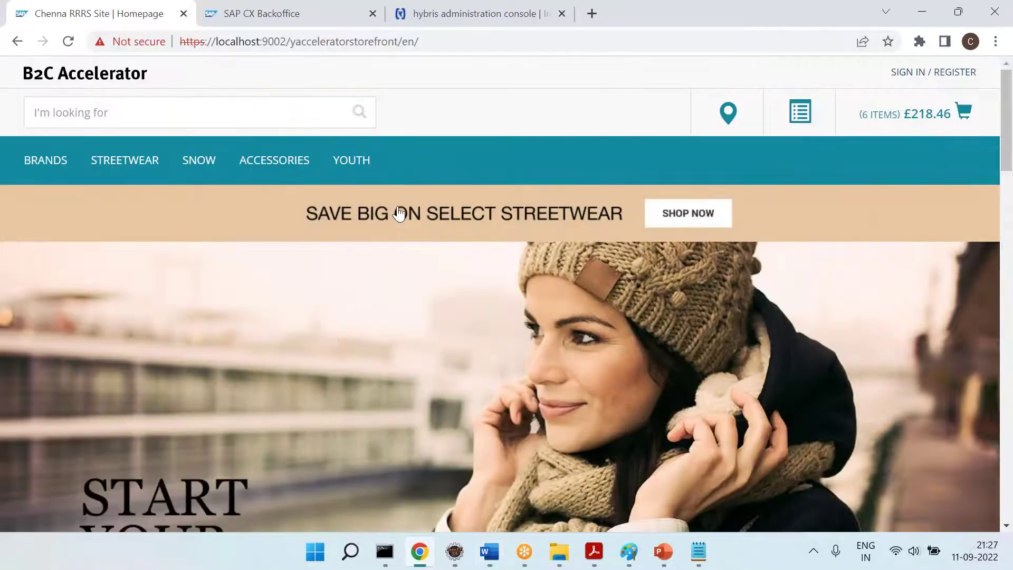
click(259, 13)
key(alt+Tab)
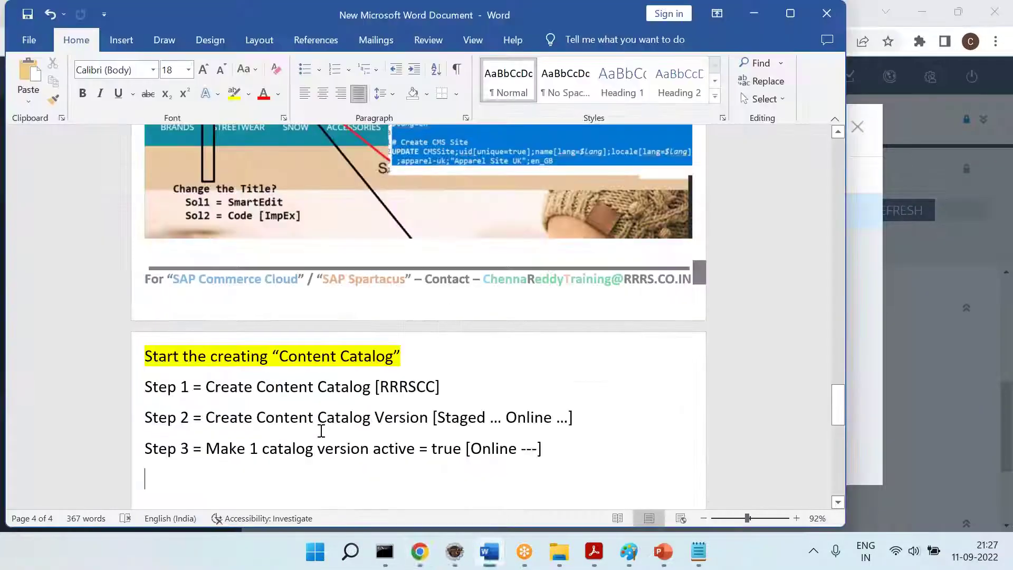
scroll(417, 290, down, 2)
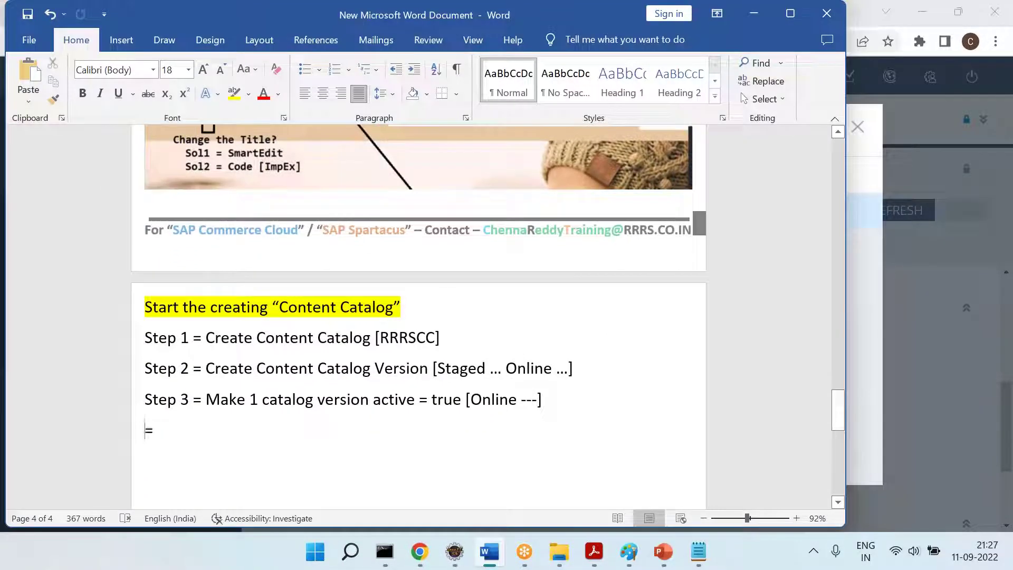
text(== Now my CC is ready.)
key(Return)
key(Tab)
text(What is )
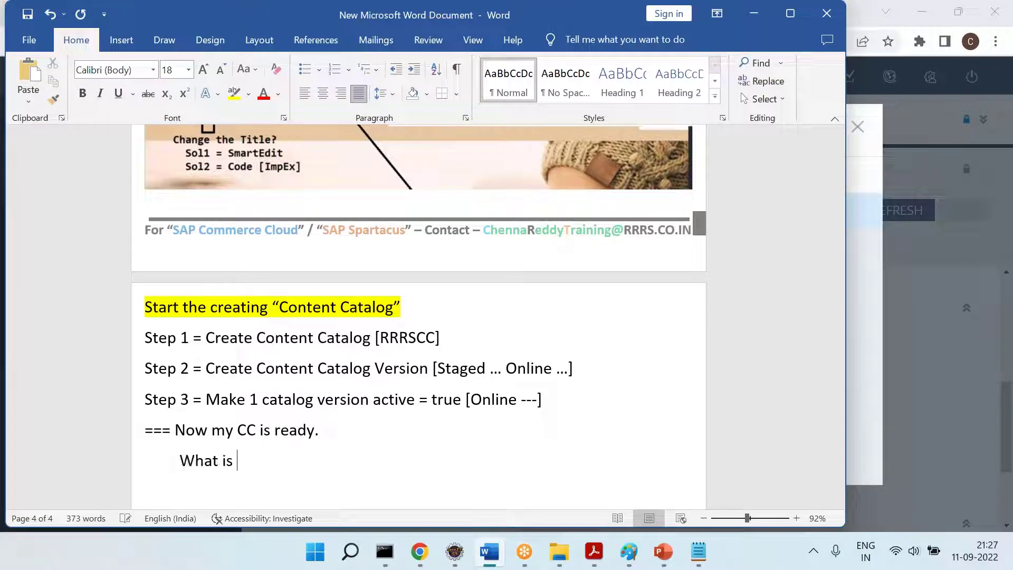
text(next?)
Restore the accidentally deleted lines and add item '1] Create page ... modify ...'
scroll(224, 461, down, 1)
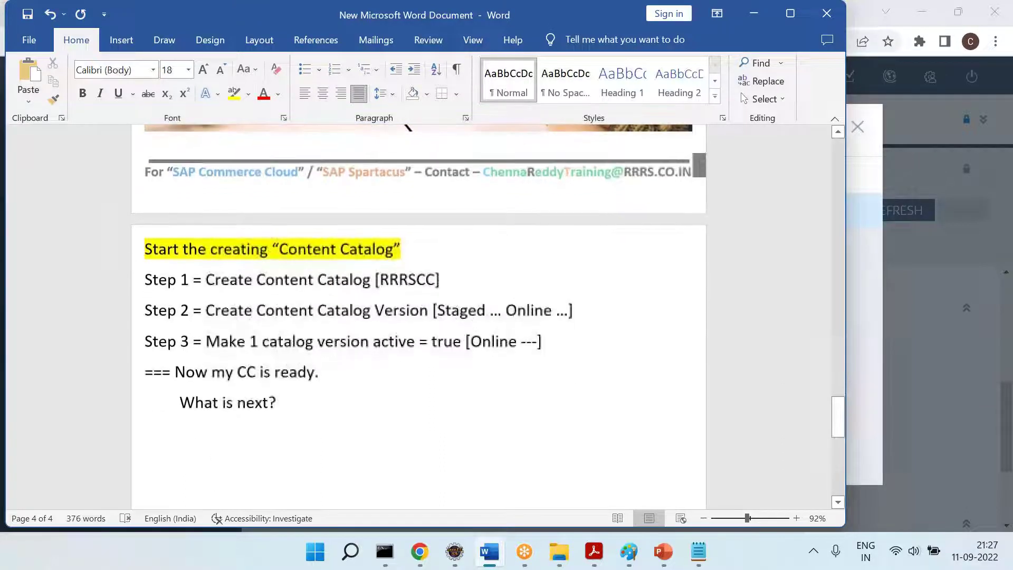
drag(312, 429, 111, 372)
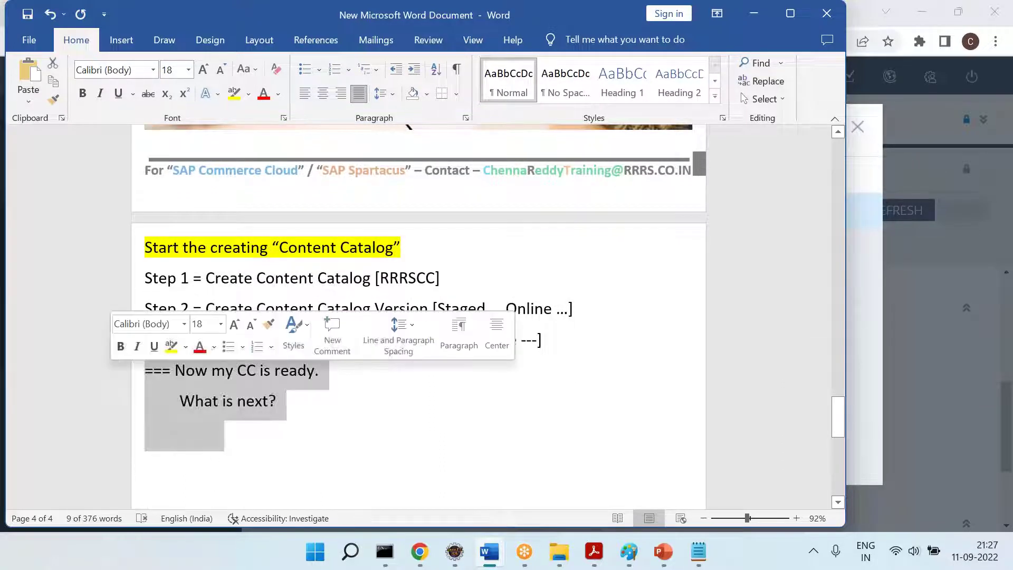
key(Delete)
key(ctrl+z)
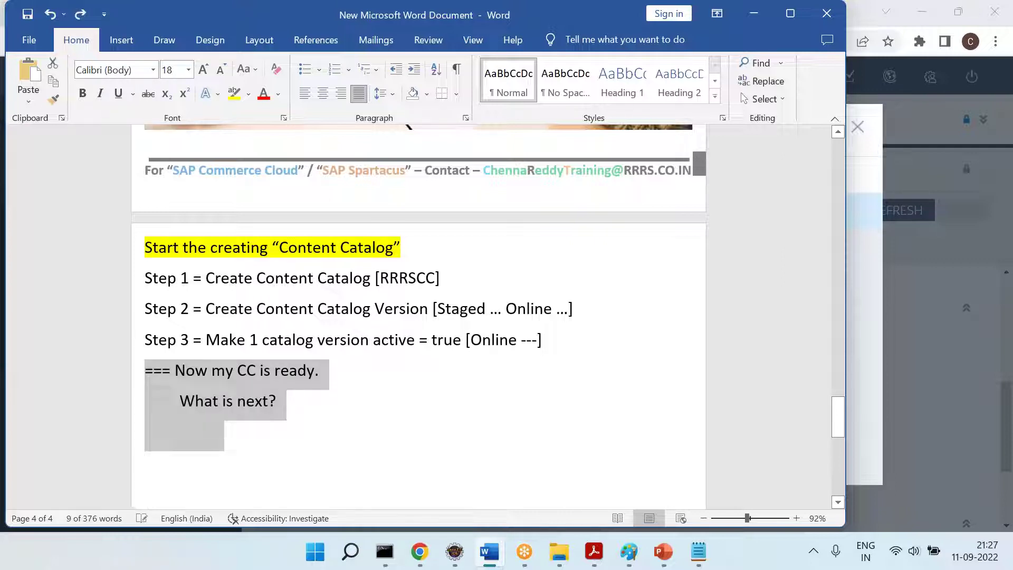
click(277, 399)
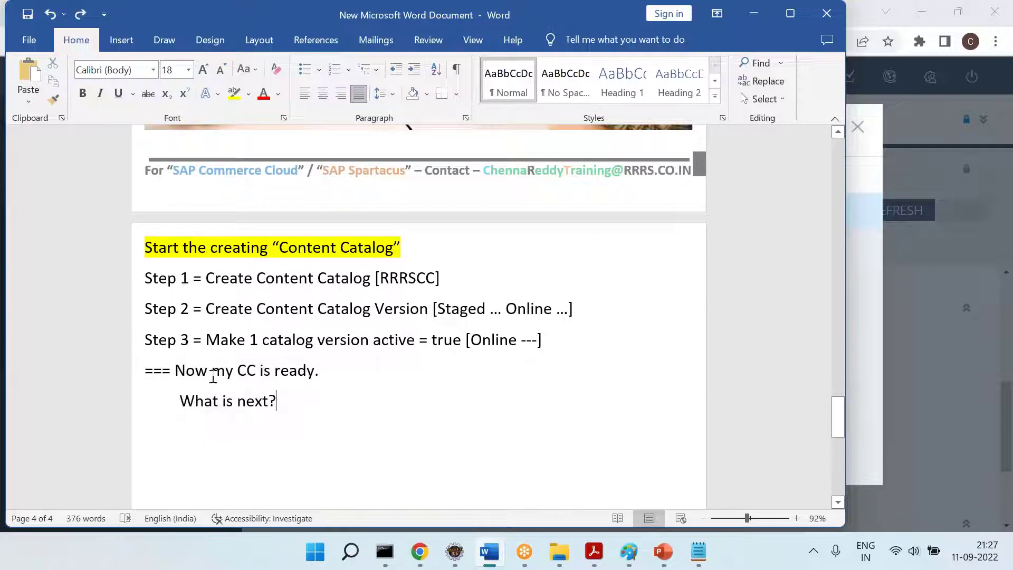
click(338, 375)
click(246, 427)
text(1] Create pa)
text(ge ... modify )
text(...)
Add list items '2] delete ... Create temp ... modify ...' and '3] Create component ...modify ...'
key(Return)
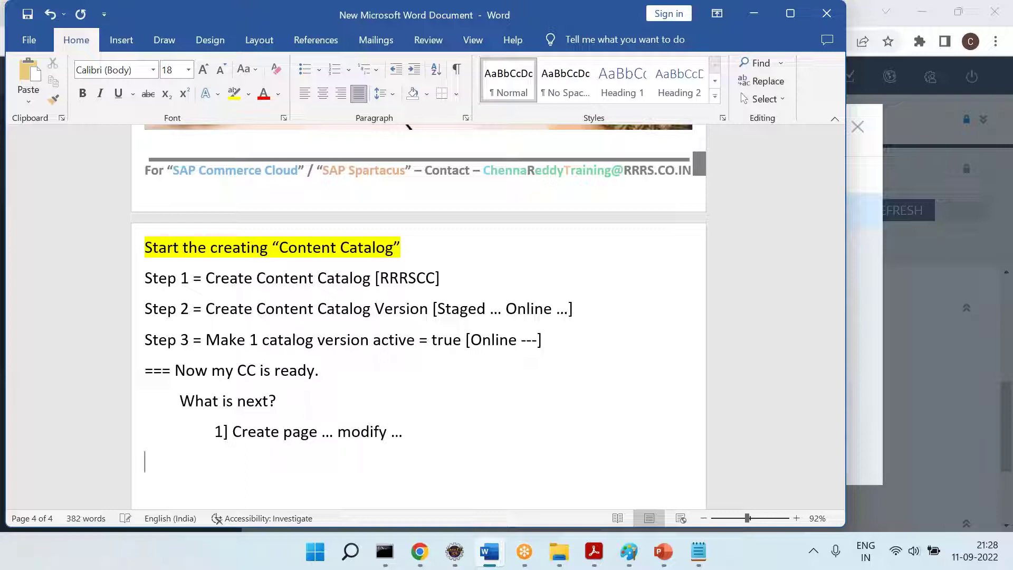
text(2])
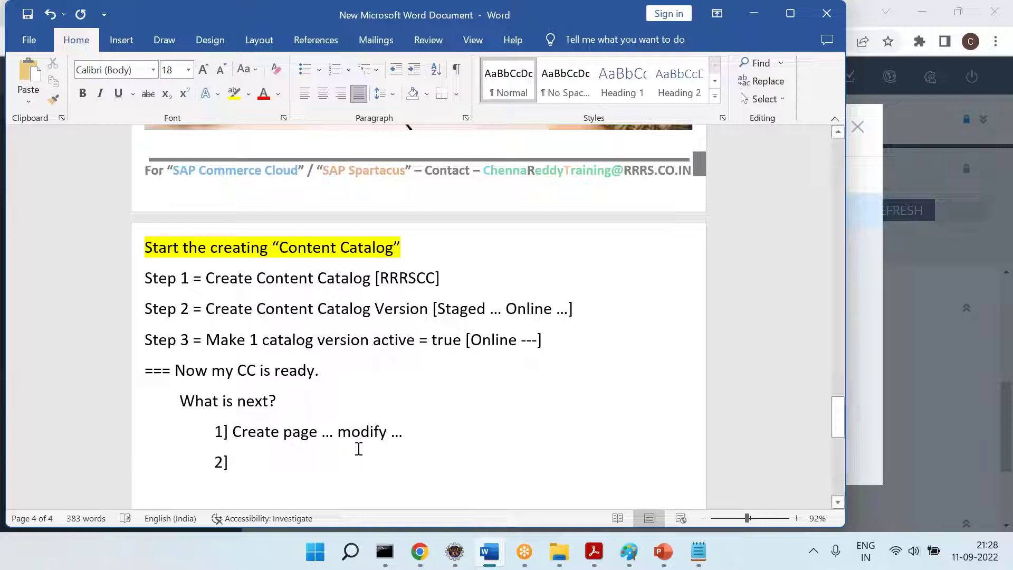
key(Up)
key(End)
text(de)
text(lete)
text( ...)
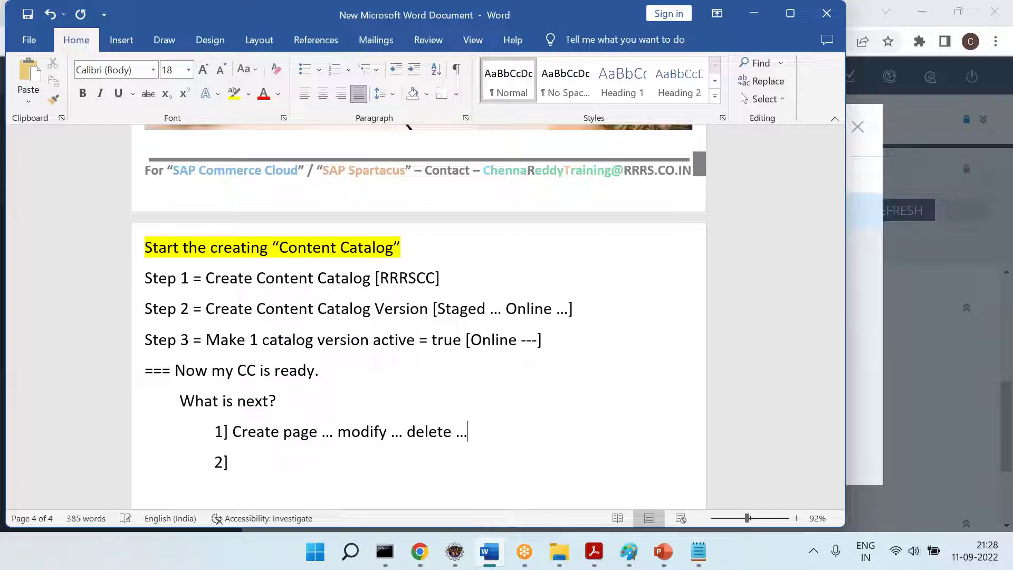
text( Create temp)
text( ... modify ...)
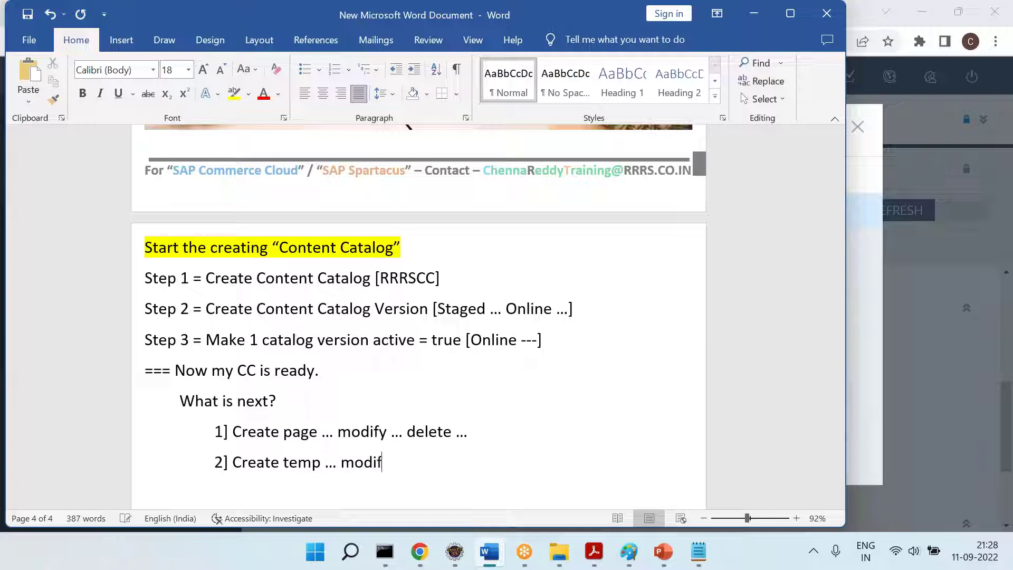
key(Return)
key(Tab)
text(3] )
text(Create component )
text(...)
text(modify .)
text(..)
Add a ===== separator and the answer '= Manage the content'
key(Return)
text(=====)
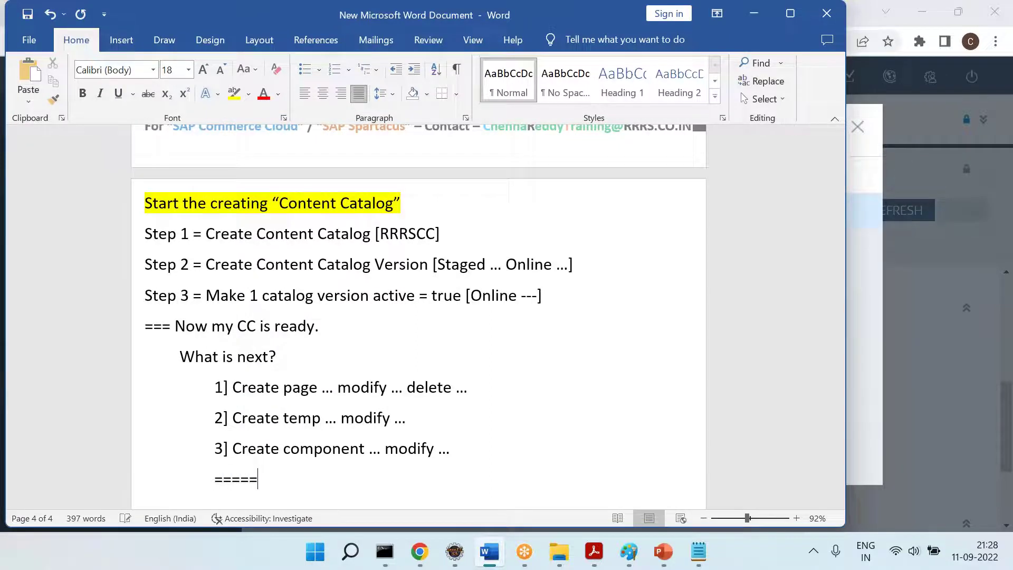
key(Return)
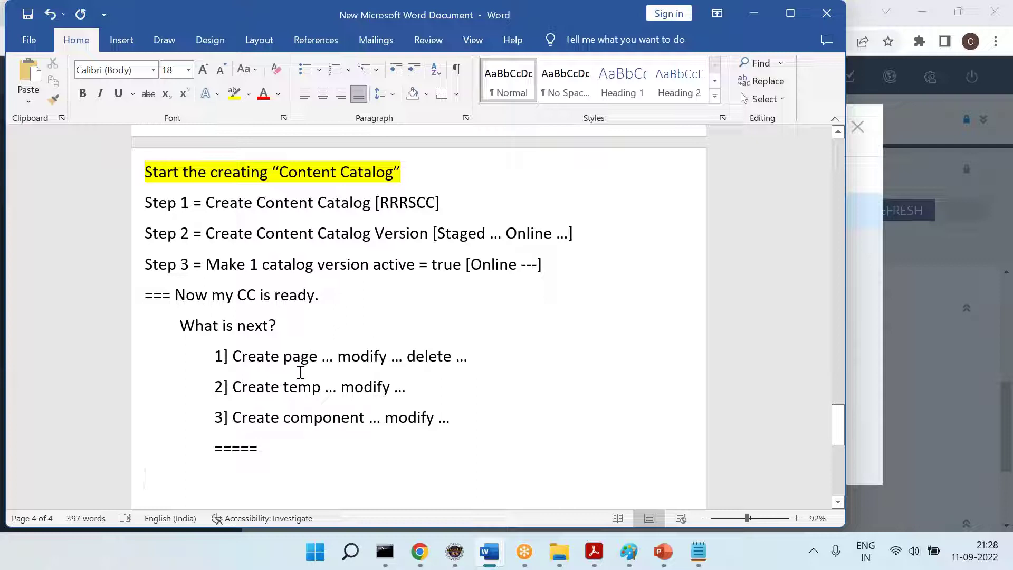
text(= Mang et)
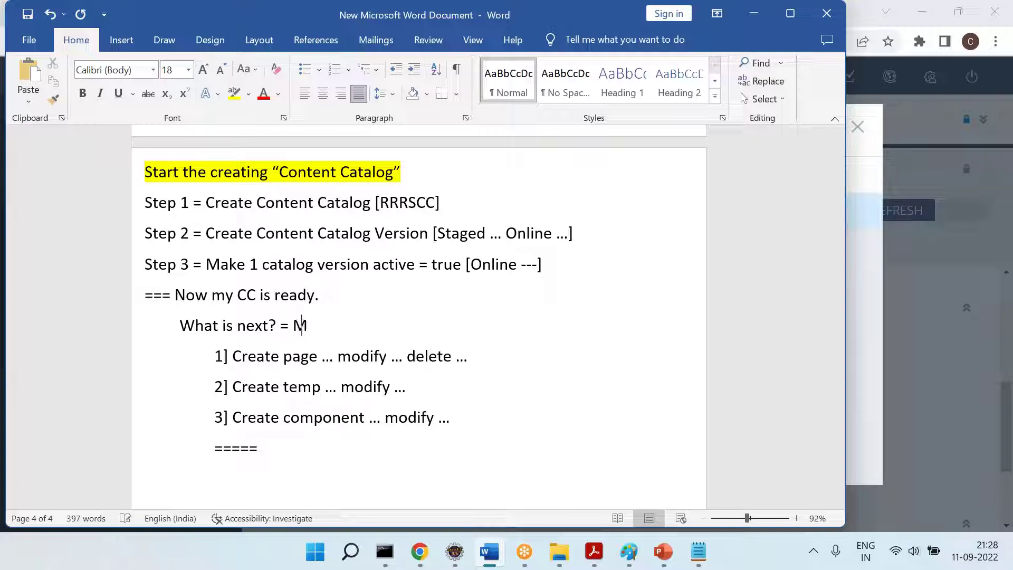
key(BackSpace)
key(BackSpace)
key(BackSpace)
text(n)
key(BackSpace)
text(ge the co)
text(te)
key(BackSpace)
key(BackSpace)
text(nent)
key(BackSpace)
key(BackSpace)
key(BackSpace)
text(tent?)
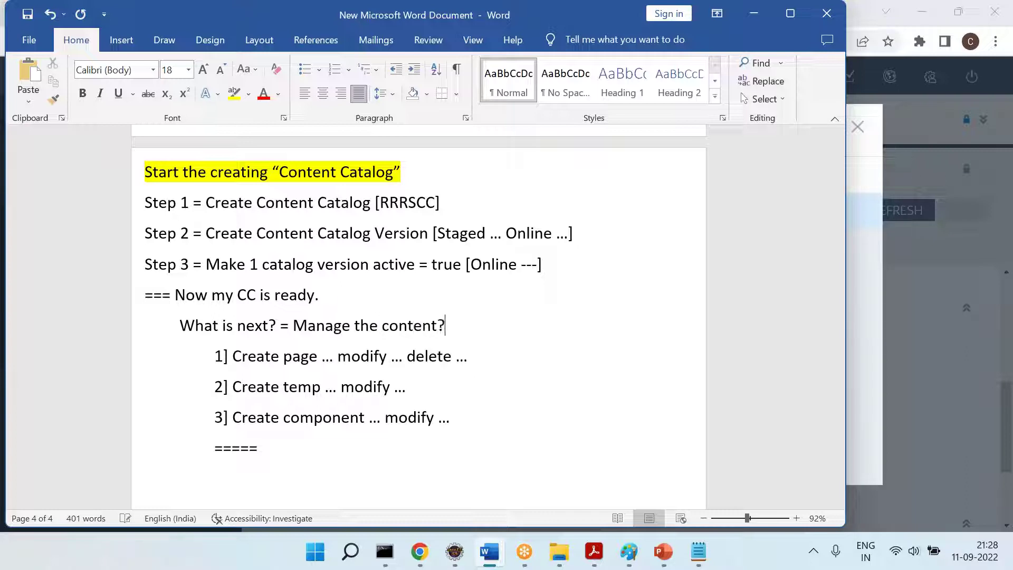
key(BackSpace)
Add list item '4] Content Slots' after item 3
key(Return)
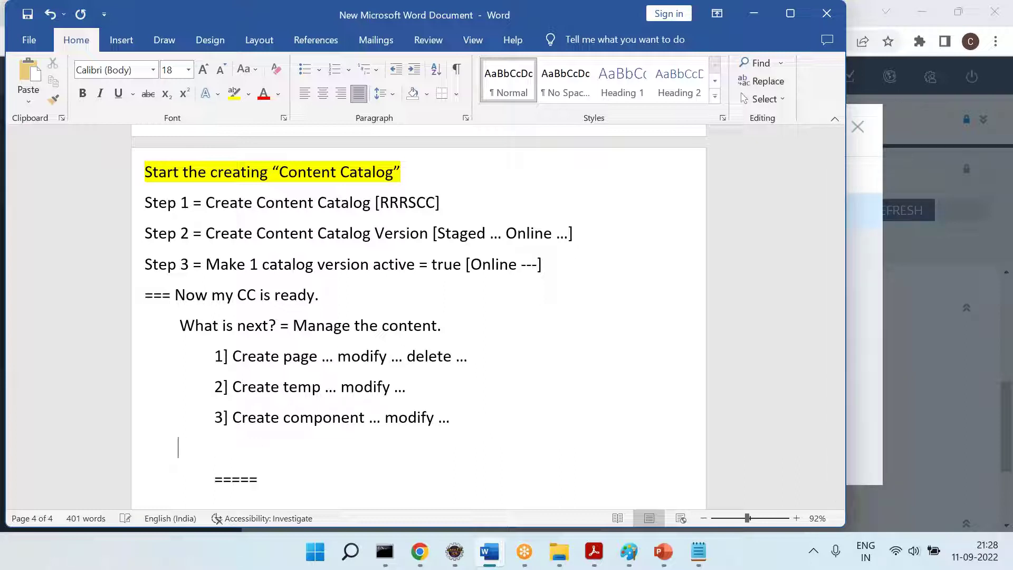
text(4] Contnet)
key(BackSpace)
key(BackSpace)
key(BackSpace)
text(ent Solts)
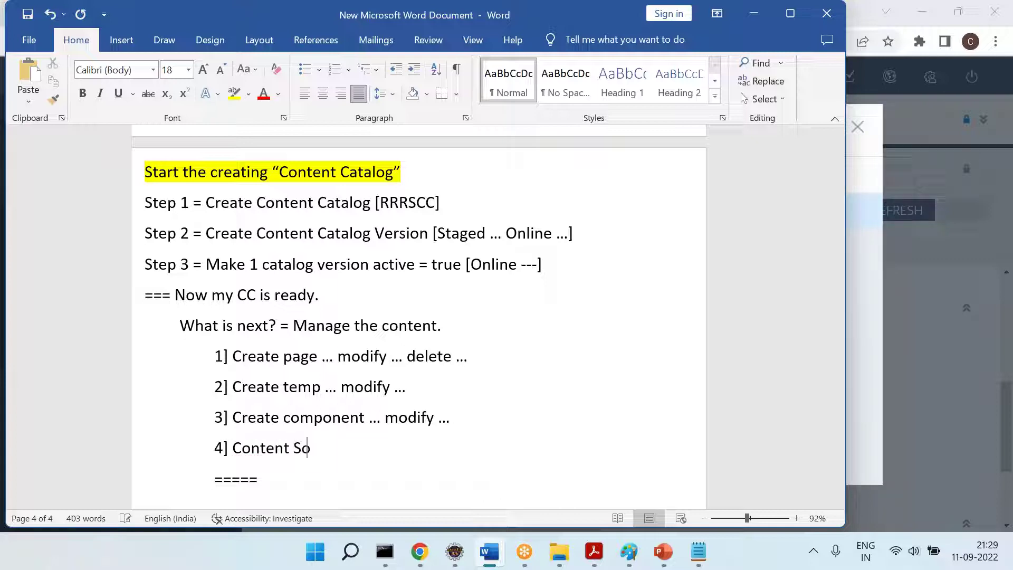
Start an indented line under the separator reading 'Q = Who do all these? ==='
key(BackSpace)
key(BackSpace)
key(BackSpace)
key(BackSpace)
key(BackSpace)
text(lots)
key(Down)
key(Return)
key(Tab)
text(2)
key(BackSpace)
text(Q = )
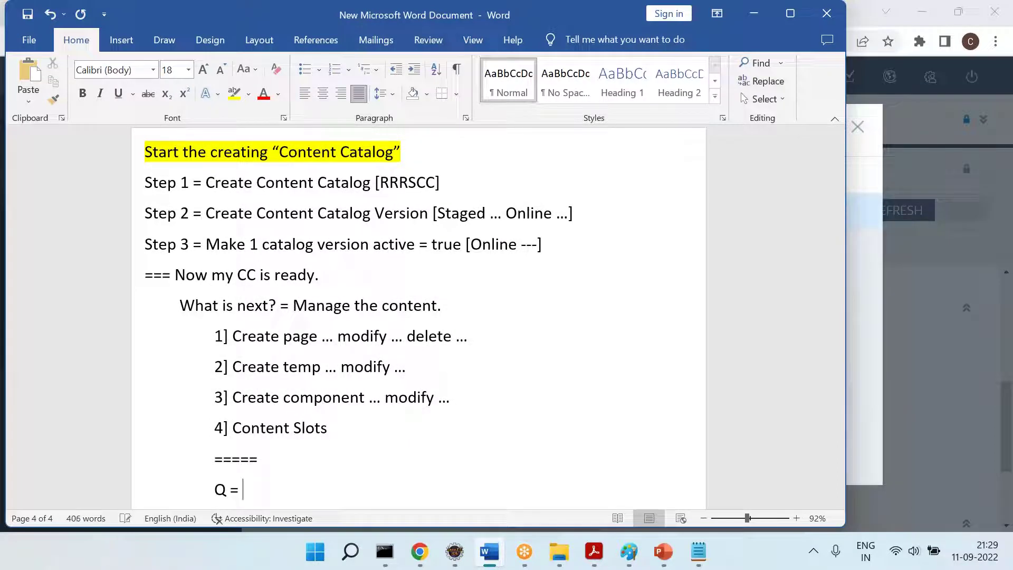
text(Who do all )
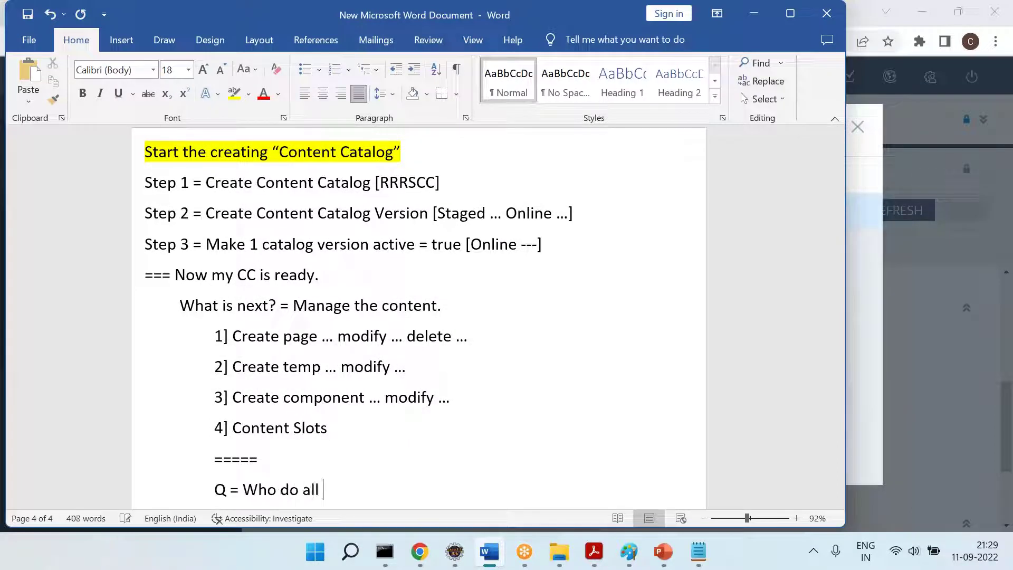
text(these? ===)
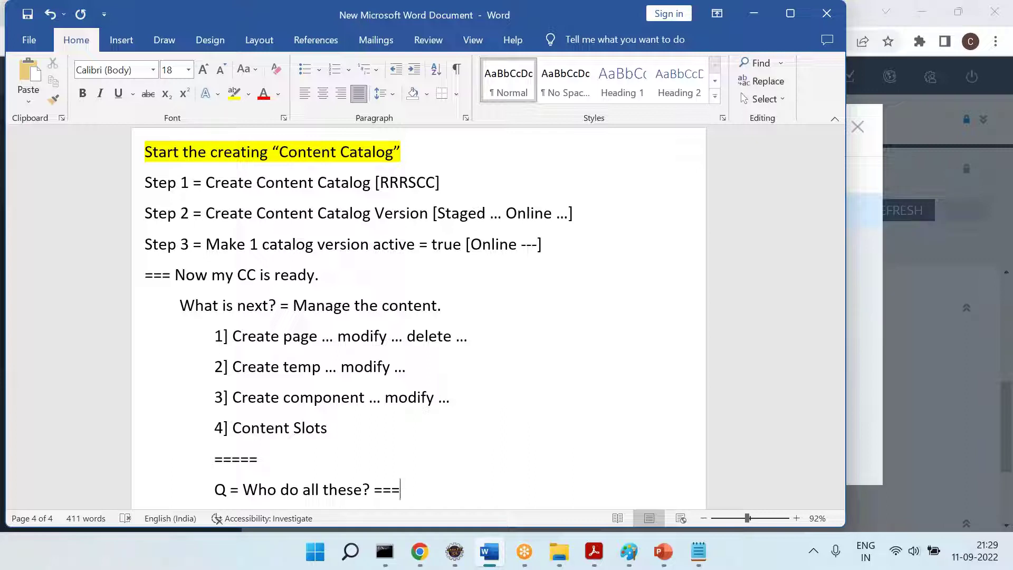
Answer the 'Who do all these?' question with an indented 'Content Manage [CM]'
key(Return)
key(Tab)
key(Tab)
text(Content Manage)
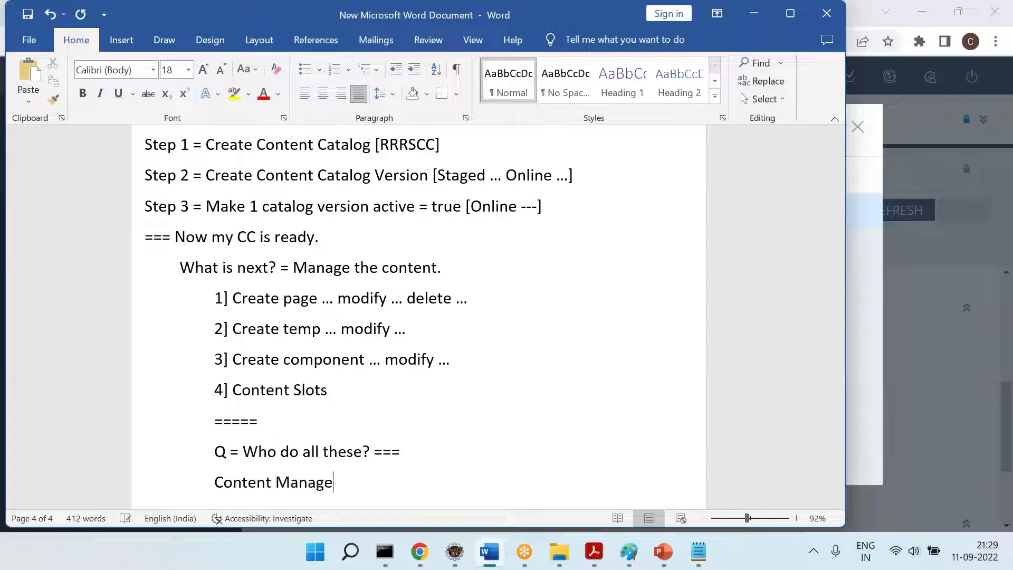
text(.)
key(Return)
key(Tab)
Add 'Q = CM uses which tool to manage this content?' with the answer 'Ans = Smart Edit'
key(Tab)
key(BackSpace)
key(BackSpace)
key(BackSpace)
key(BackSpace)
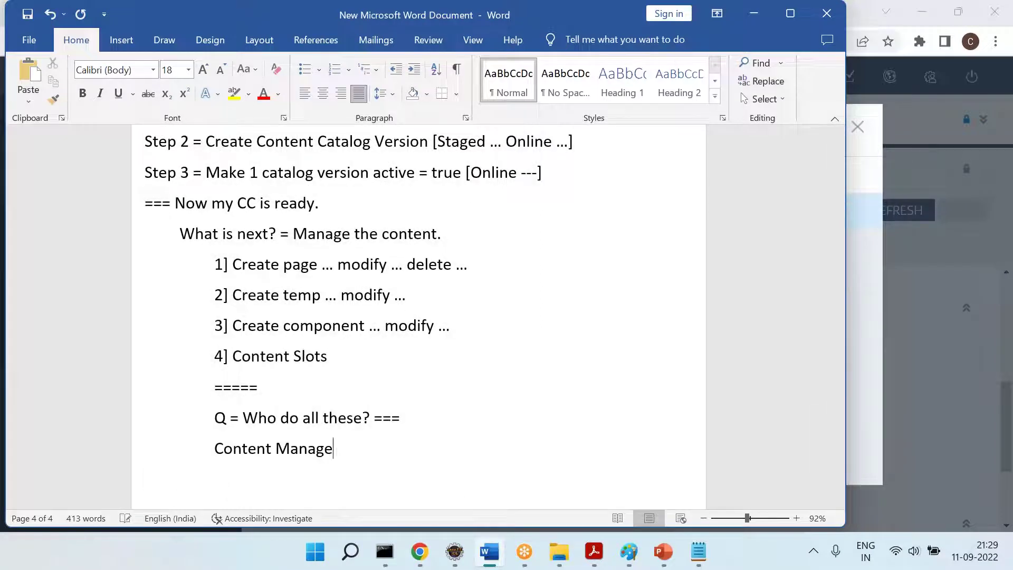
text([CM])
key(Return)
key(Tab)
text(Q = CMC)
key(BackSpace)
text(use)
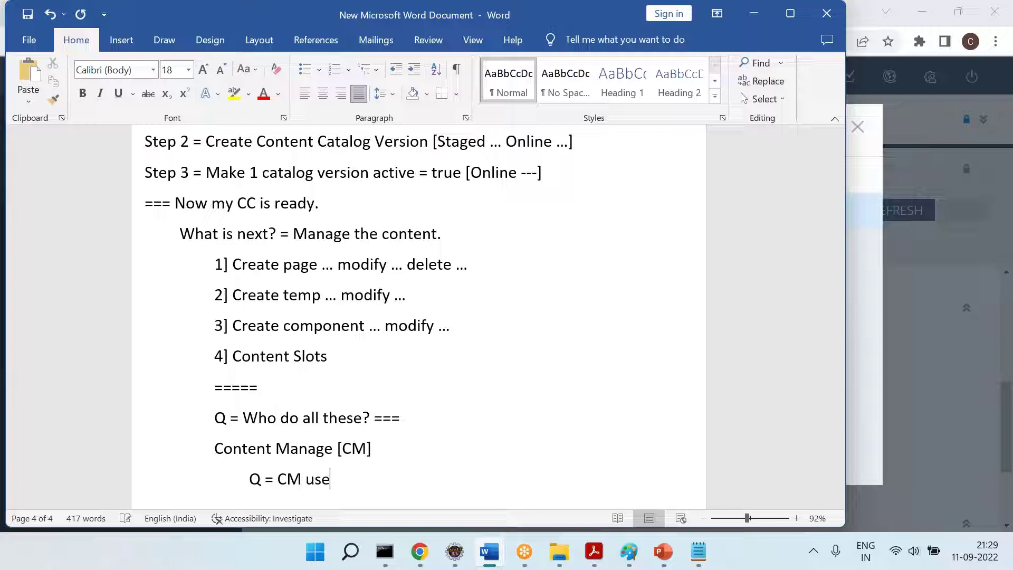
text(s which tool )
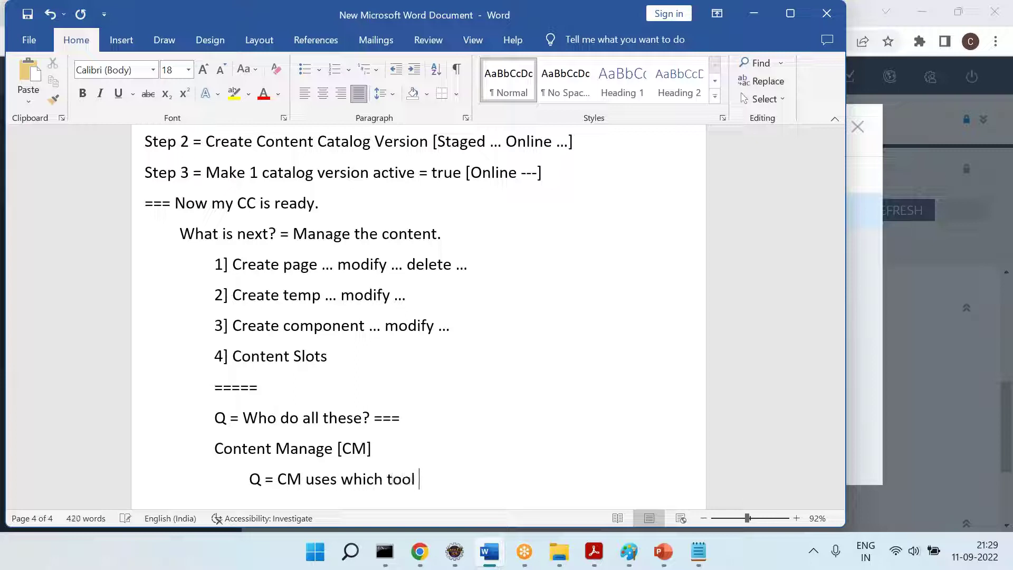
text(to manage this content?)
key(Return)
key(Tab)
text(Ans =)
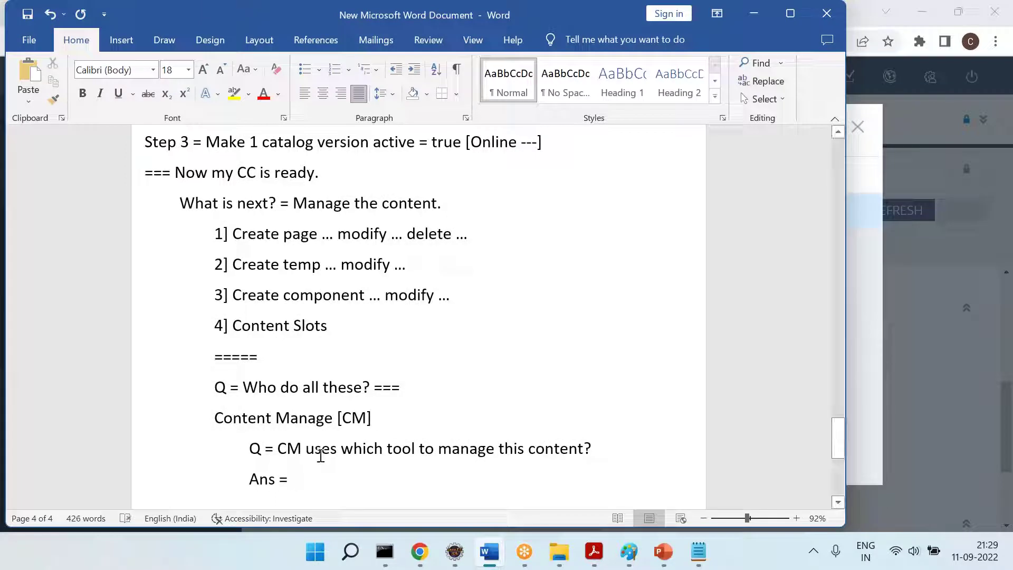
text( Ans =)
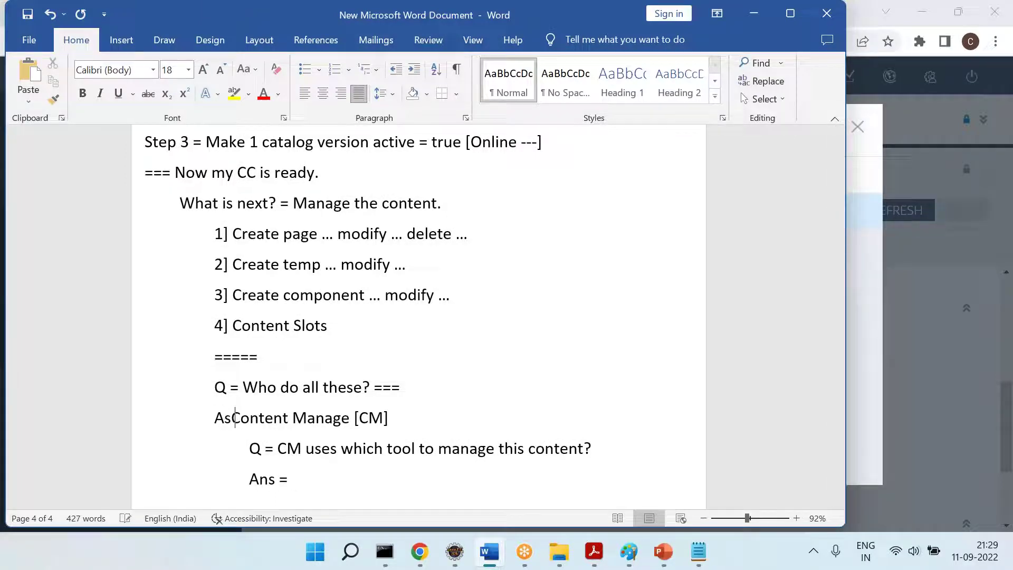
click(334, 477)
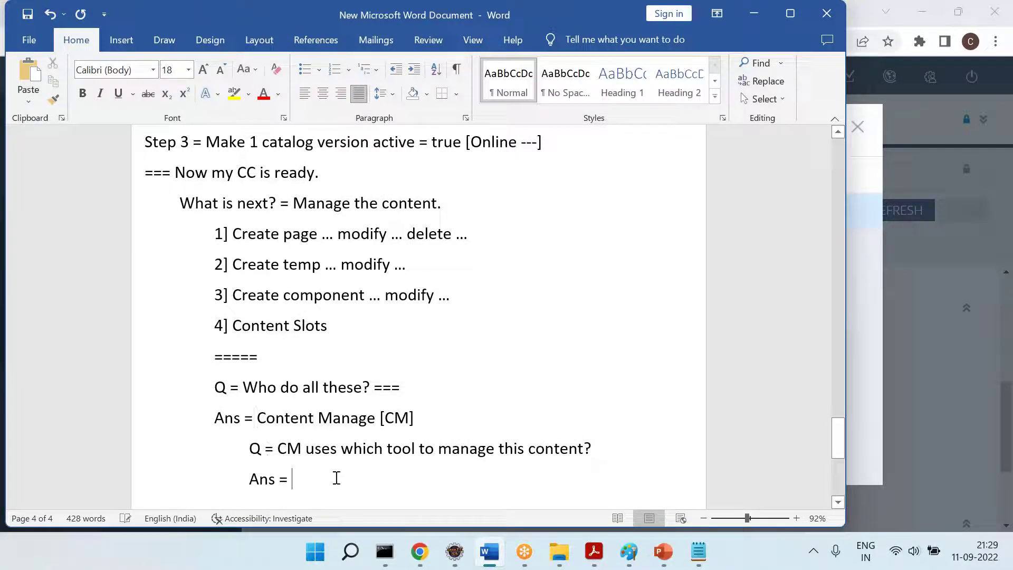
text(Smart Edit)
key(Return)
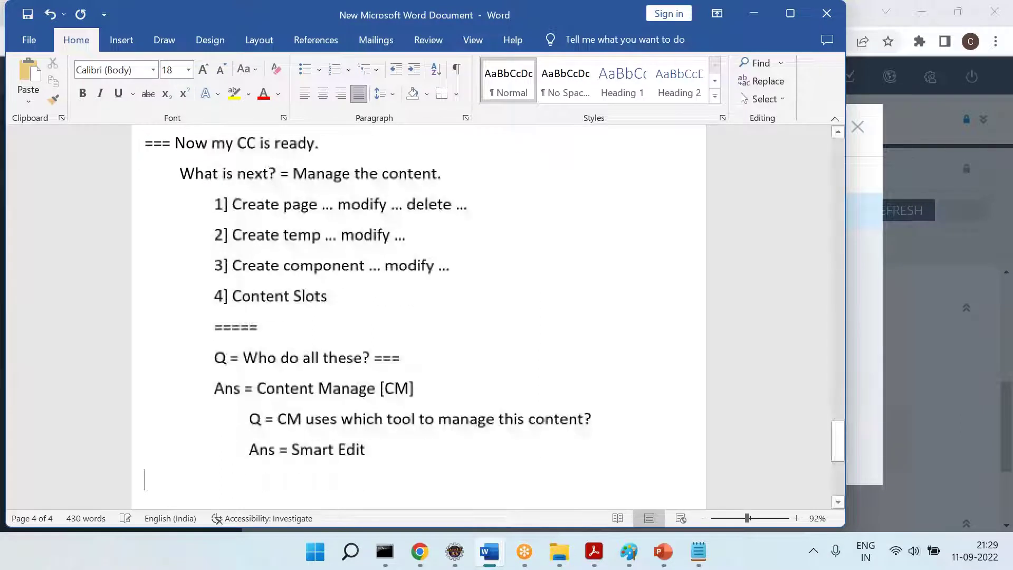
Load localhost:9002/smartedit in the hybris console tab in Chrome
click(415, 560)
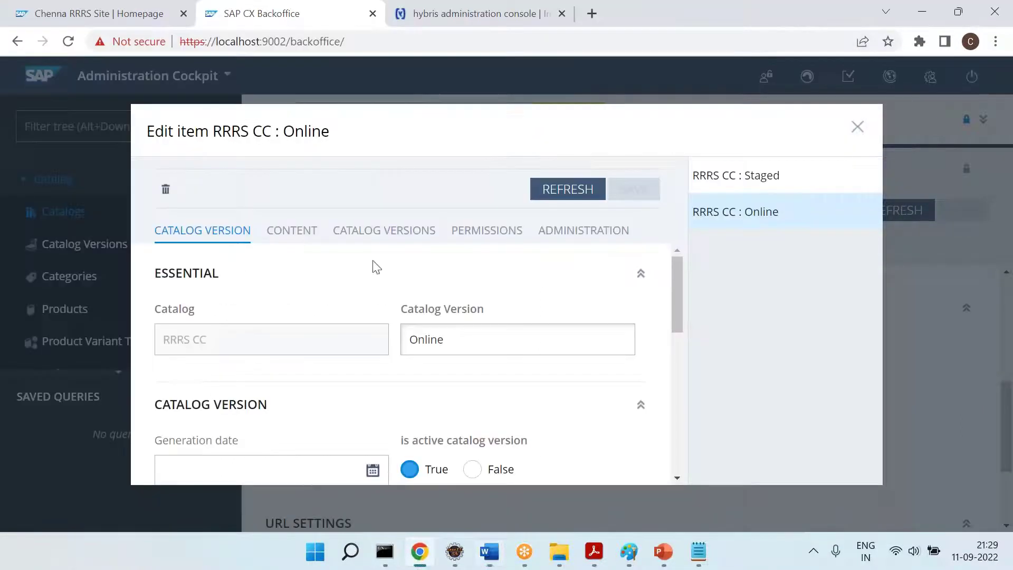
click(405, 20)
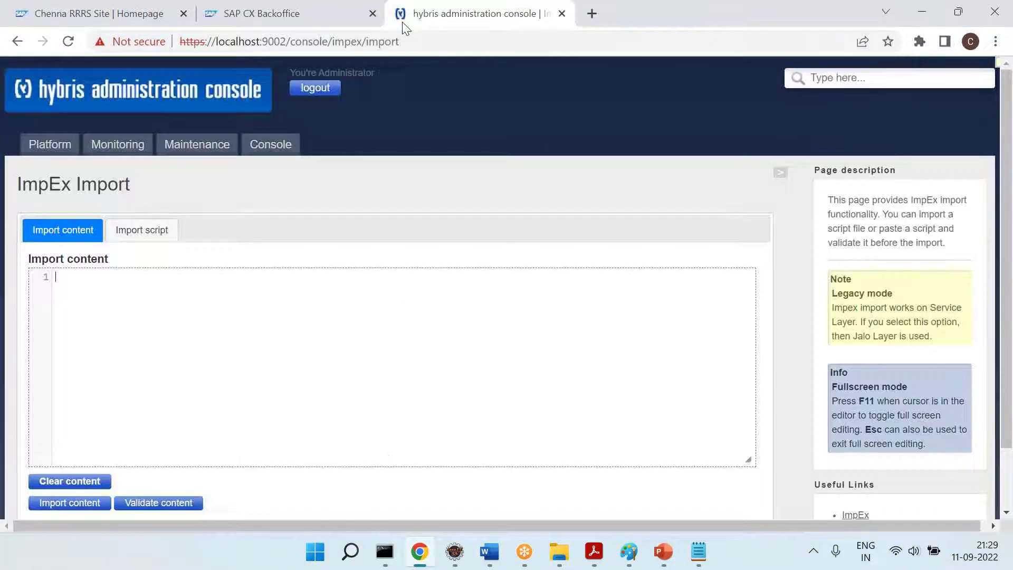
key(ctrl+l)
text(localhost:9002/s)
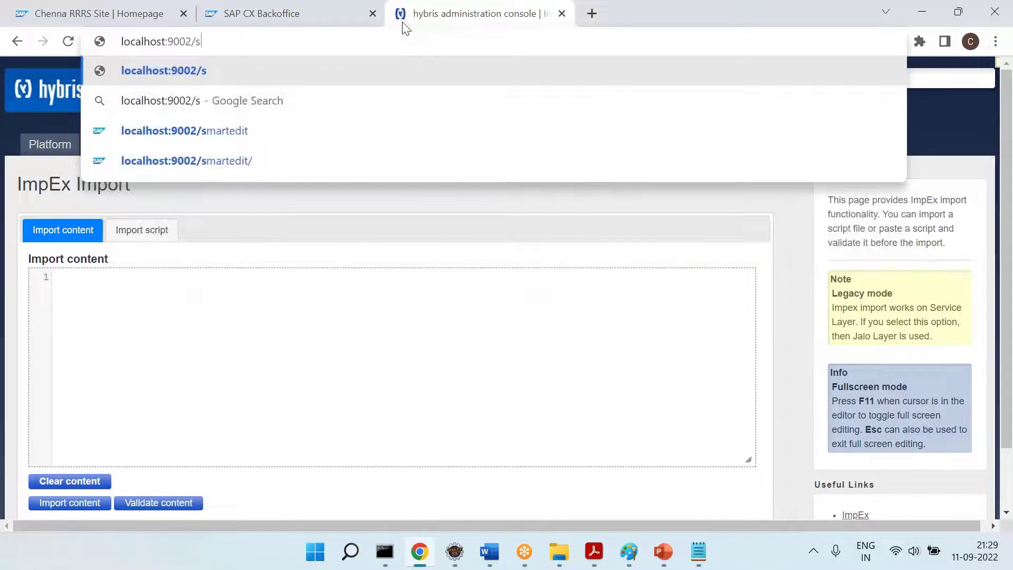
key(Down)
key(Down)
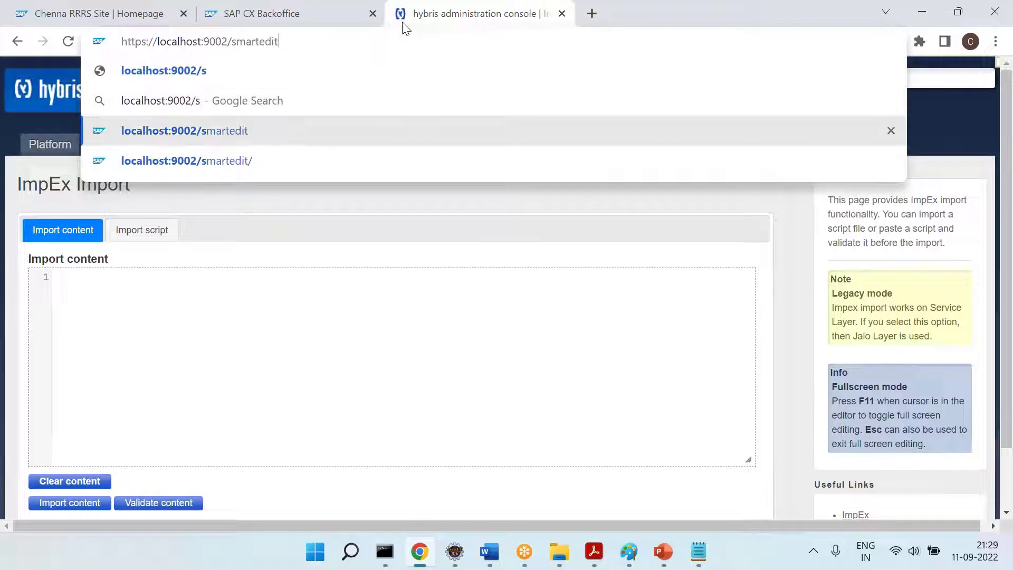
key(Return)
click(421, 45)
key(ctrl+c)
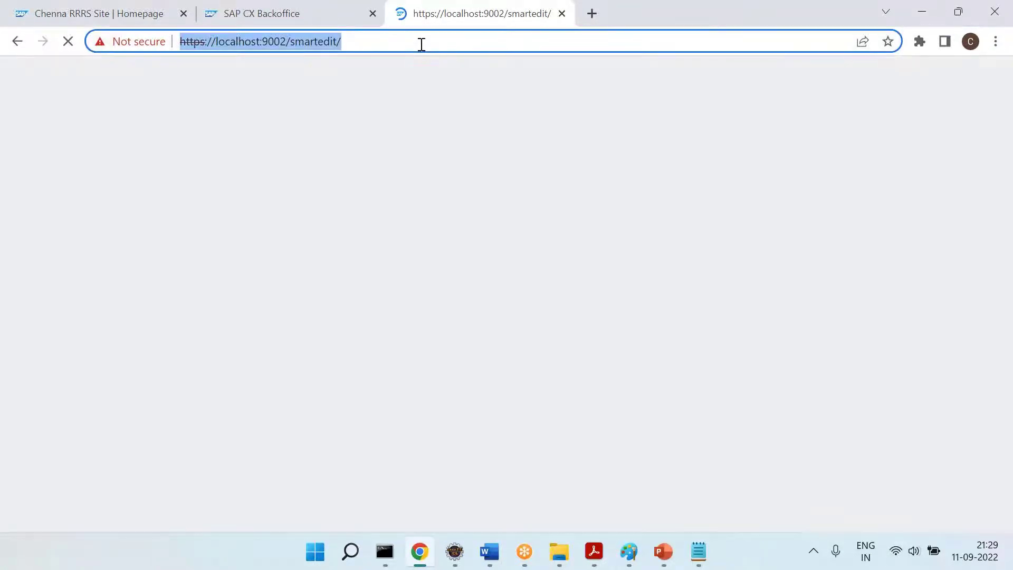
key(alt+Tab)
key(ctrl+v)
Auto-link the SmartEdit URL, add an unindented blank line below it, and scroll through the notes
key(Return)
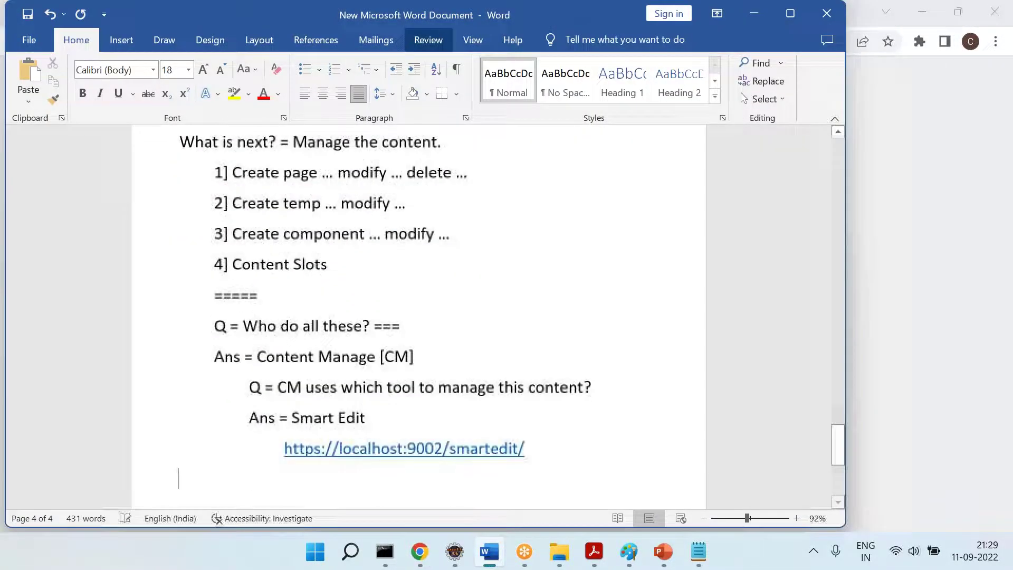
key(BackSpace)
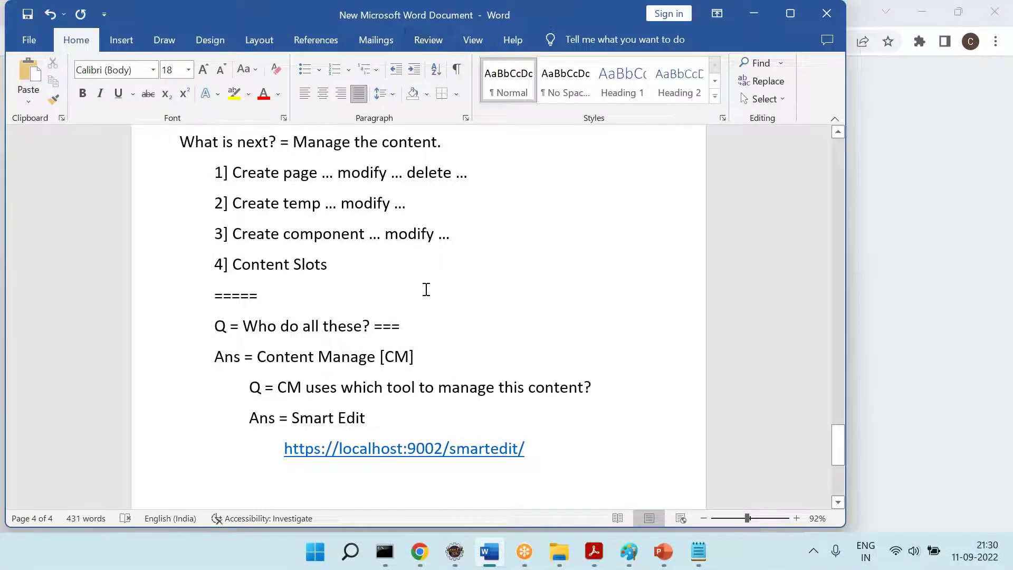
scroll(426, 290, down, 1)
scroll(426, 289, up, 4)
scroll(427, 289, down, 1)
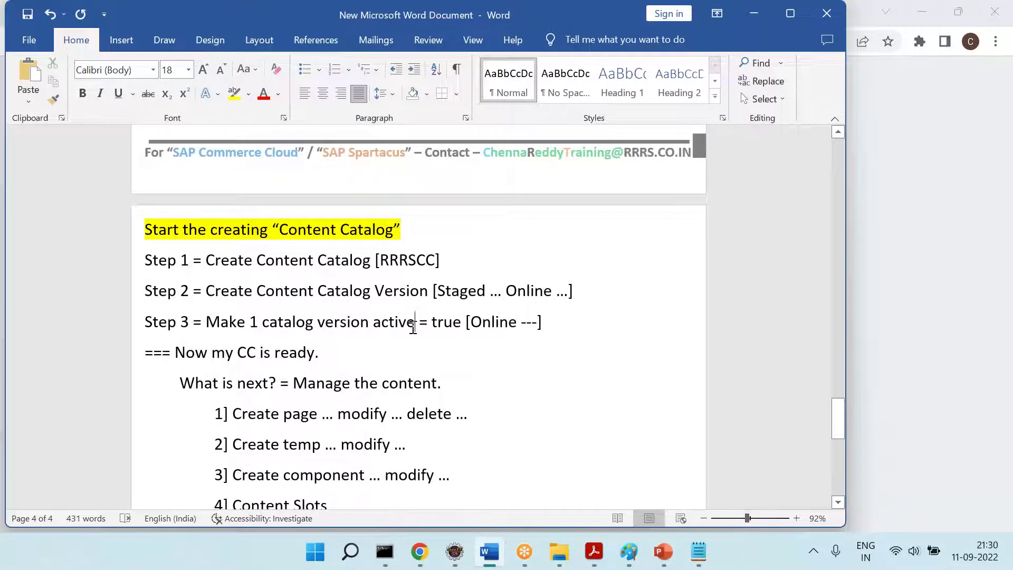
scroll(412, 327, down, 1)
scroll(350, 351, down, 1)
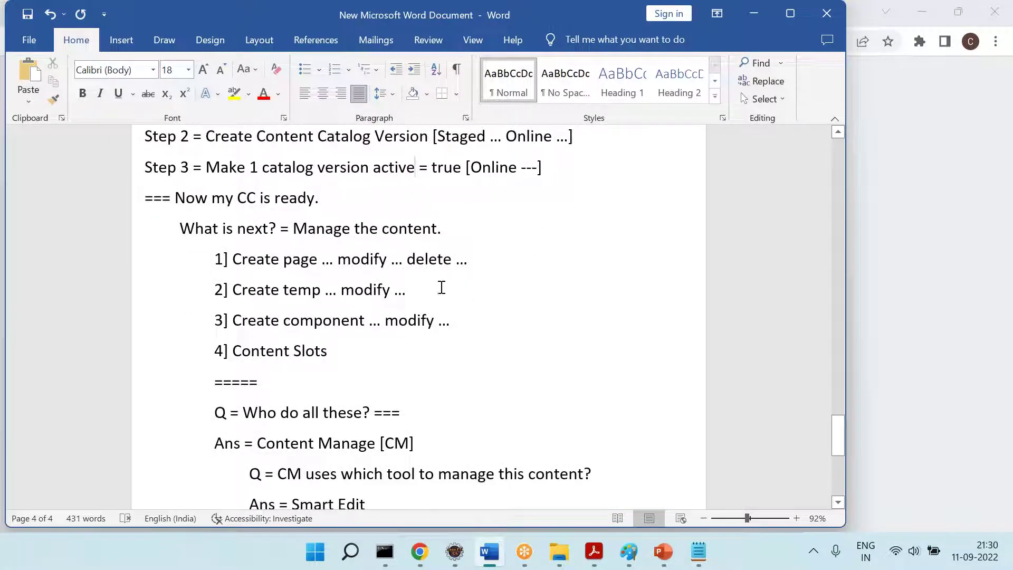
Highlight 'CM' and 'Smart Edit' yellow in the notes
scroll(394, 393, down, 1)
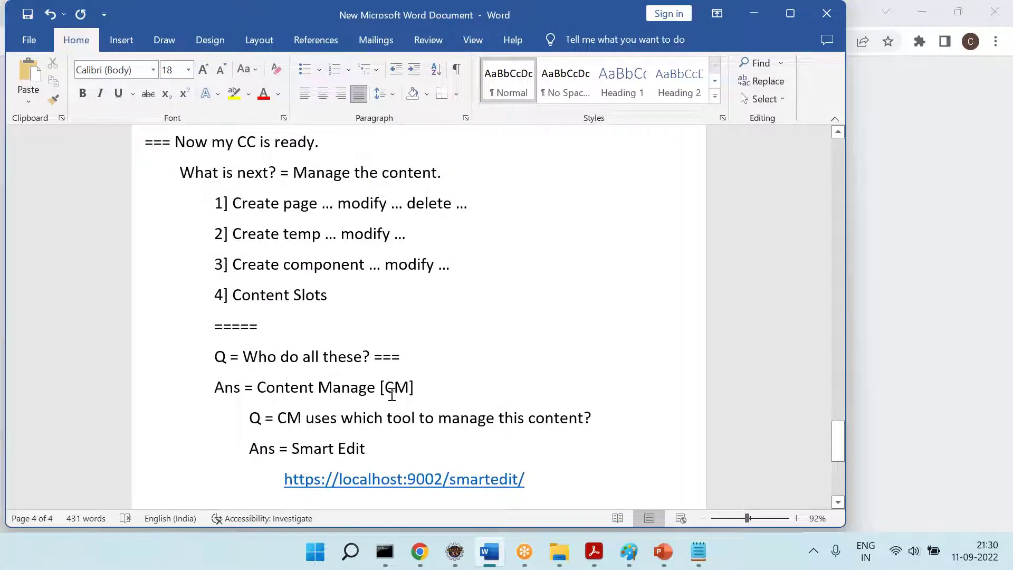
double_click(392, 388)
click(208, 93)
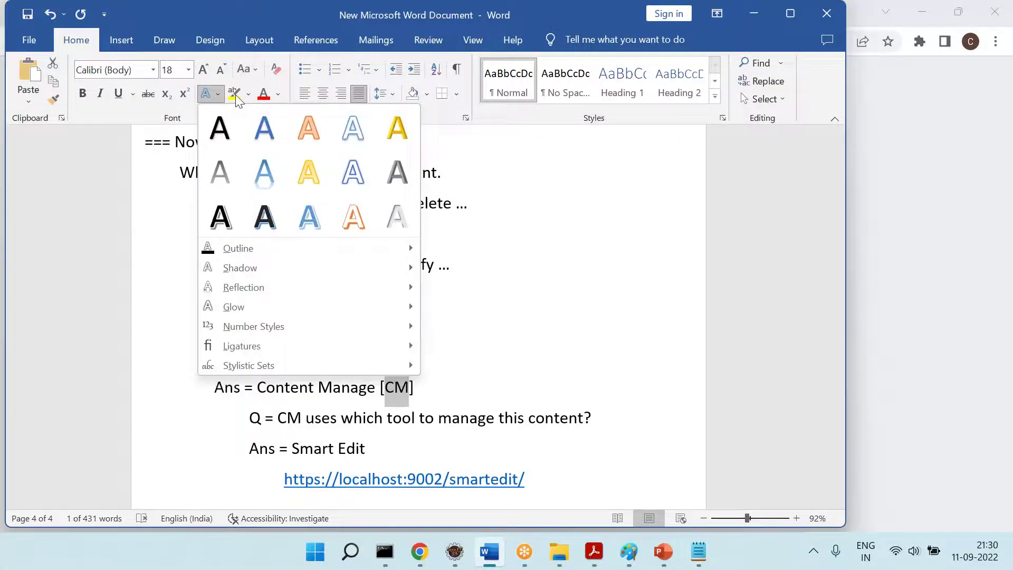
click(235, 94)
click(499, 362)
drag(312, 451, 366, 452)
click(235, 94)
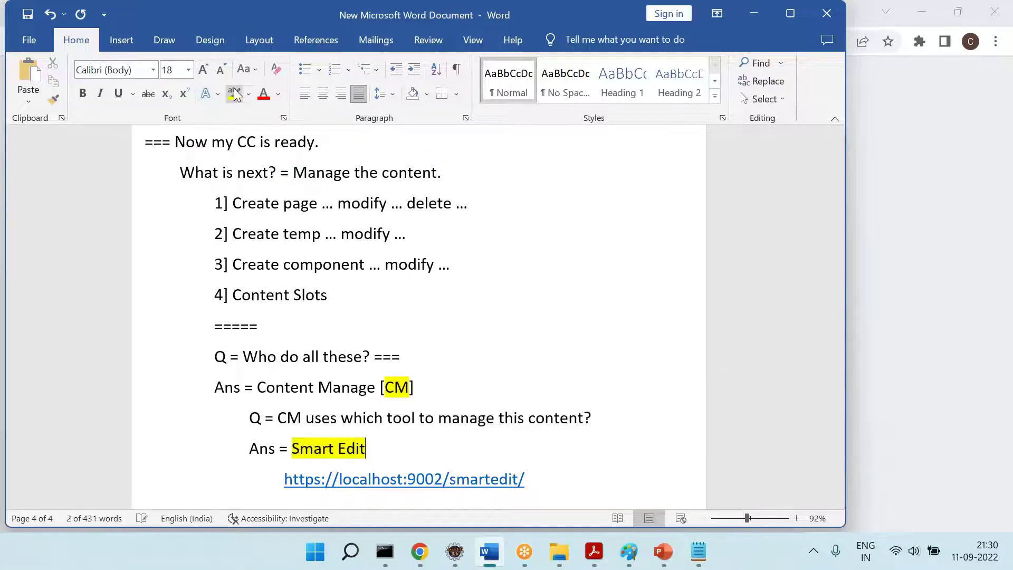
Add a '===' separator and the note 'Assume that ... Right now ... I [user ID] am content manager'
scroll(262, 378, down, 2)
click(283, 384)
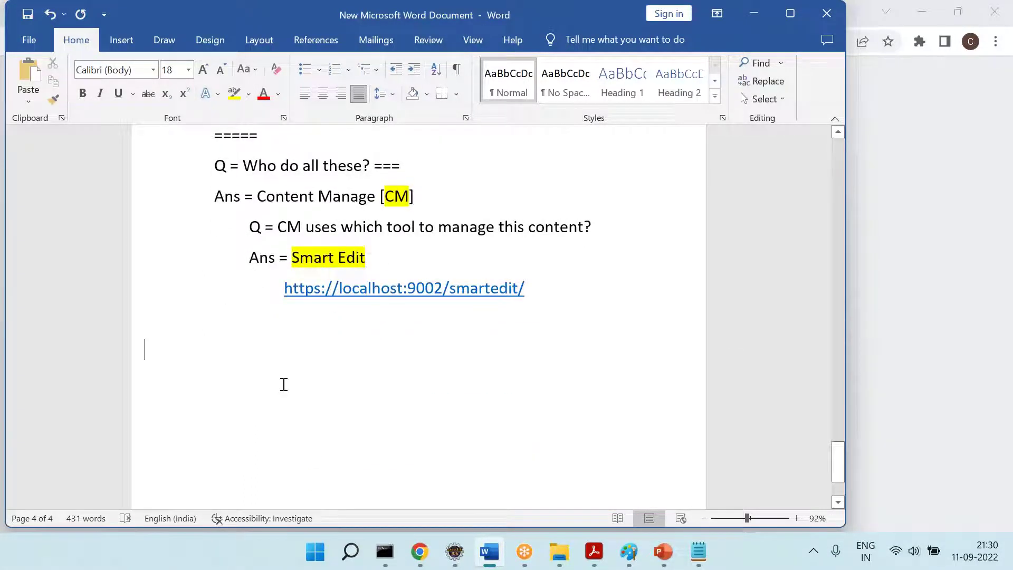
text(====)
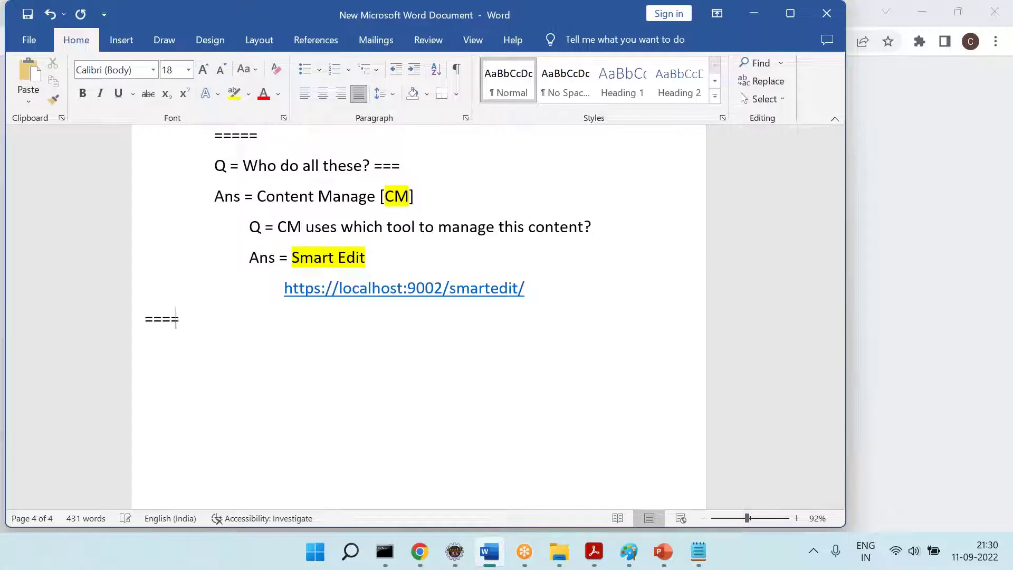
text(Assume th)
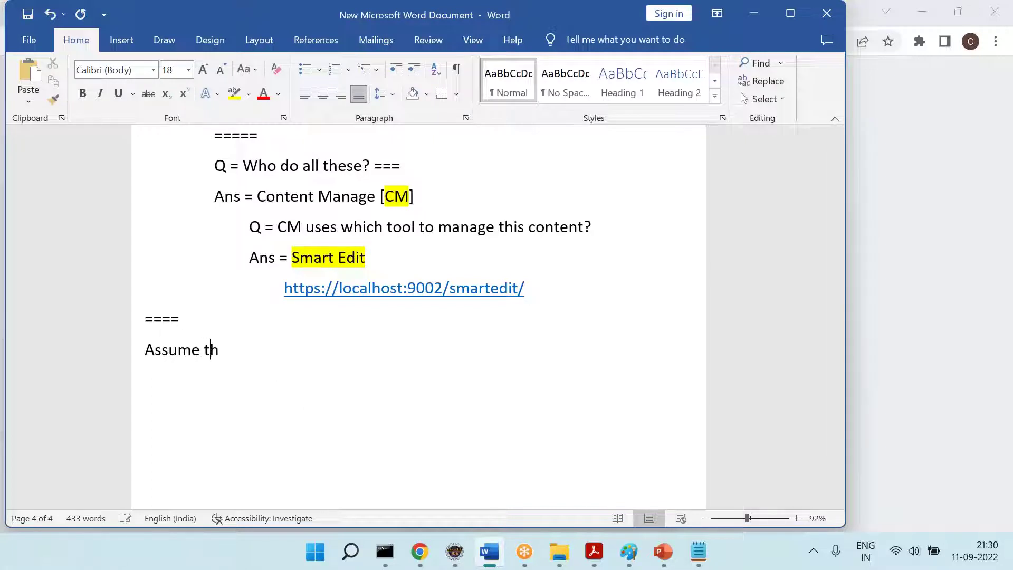
text(at ... Right now )
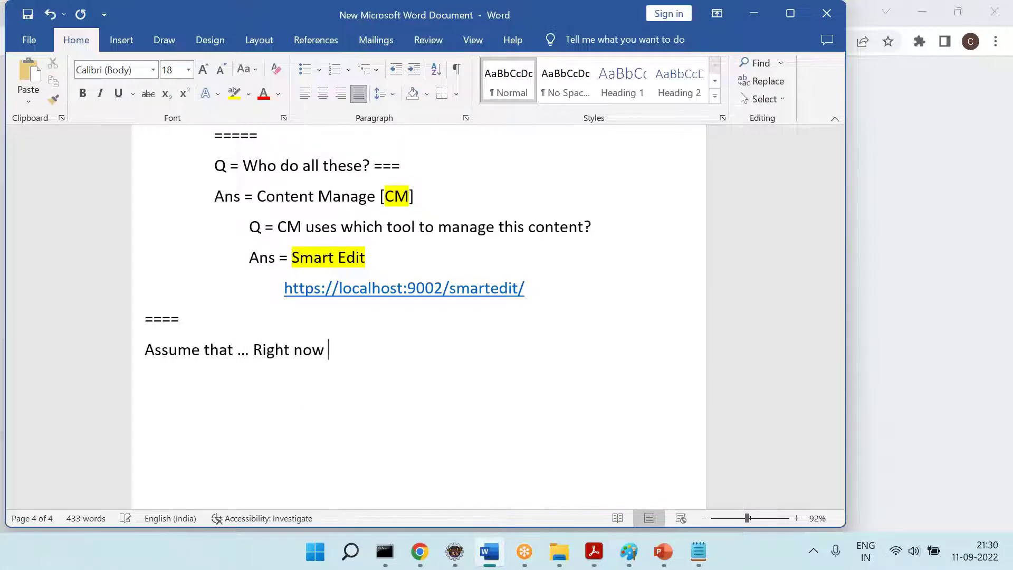
text(... I am content manag)
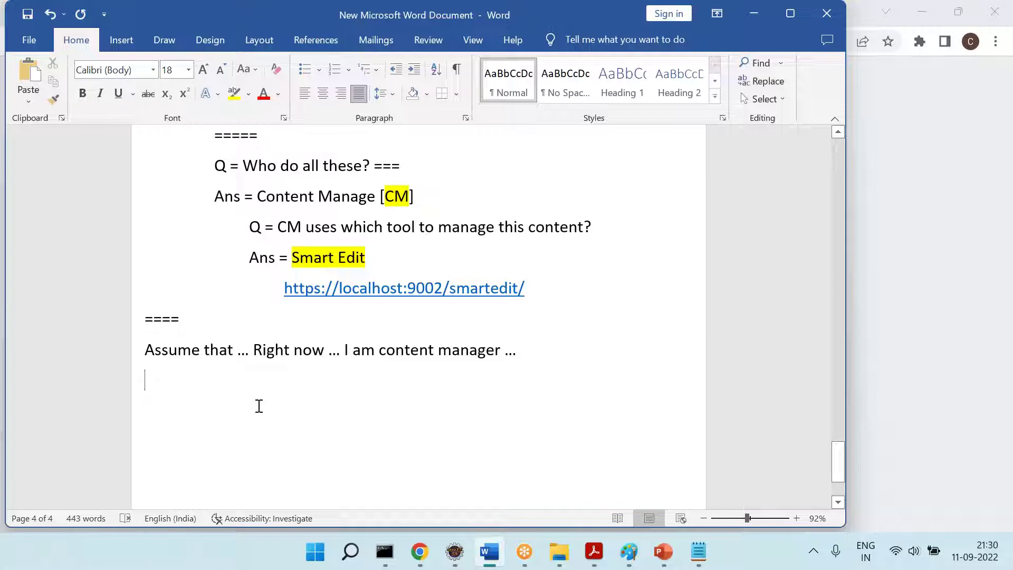
click(353, 349)
text([chenna.rrs)
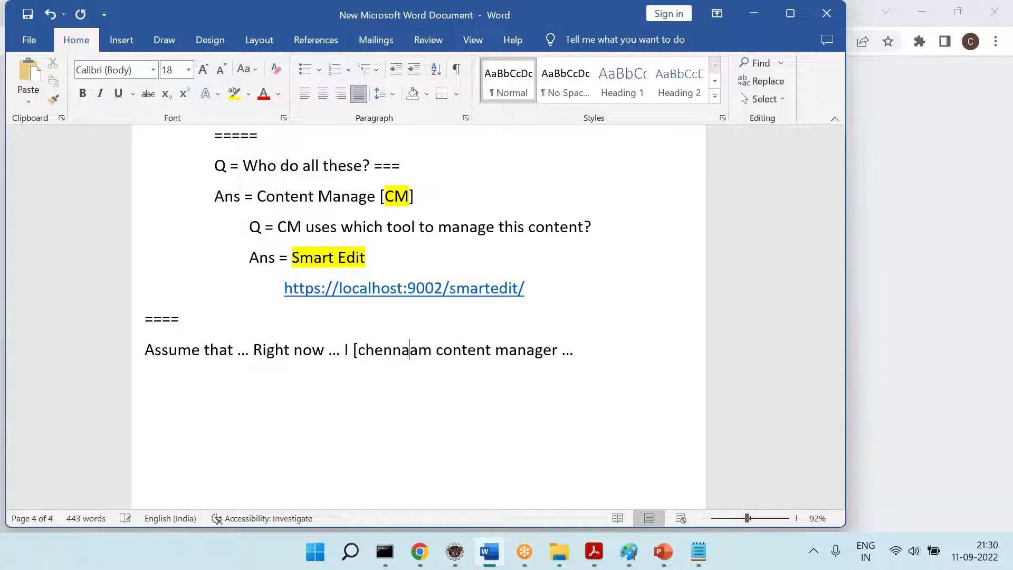
key(BackSpace)
text(rs])
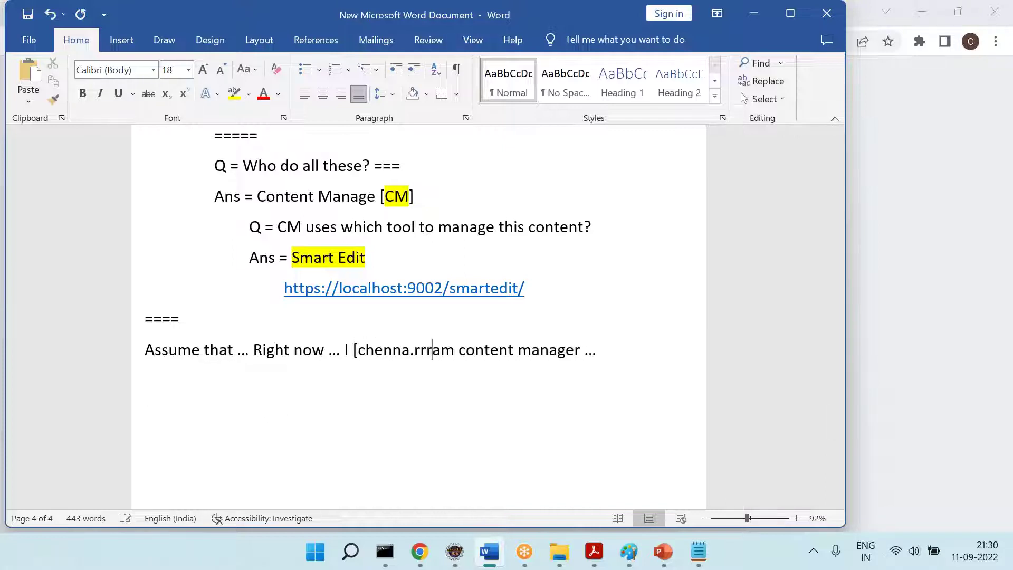
Save the notes and begin 'Step 4 = Use existing employee who is having CM'
key(Down)
key(ctrl+s)
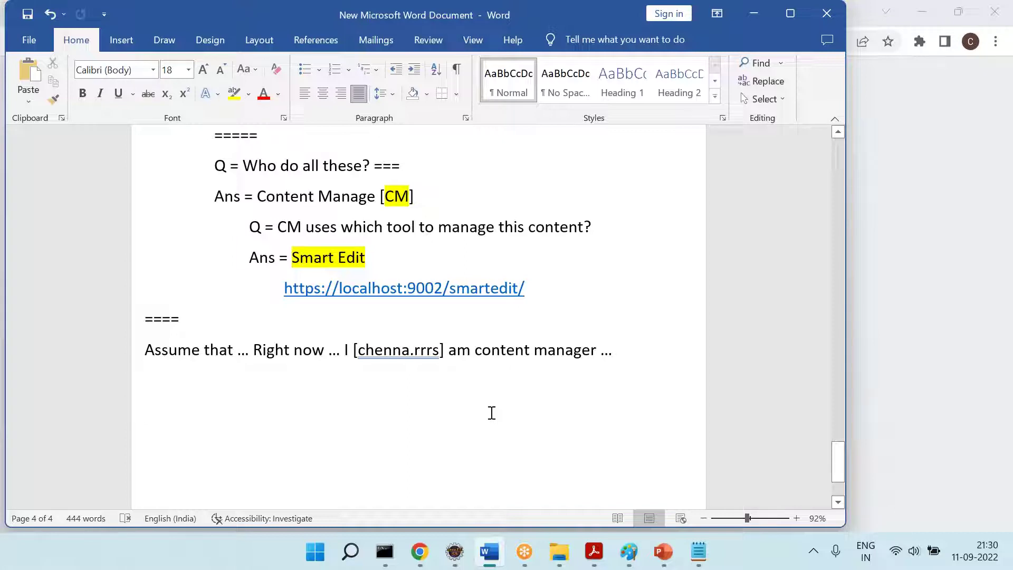
key(Tab)
key(ctrl+s)
text(Step 4 = Use )
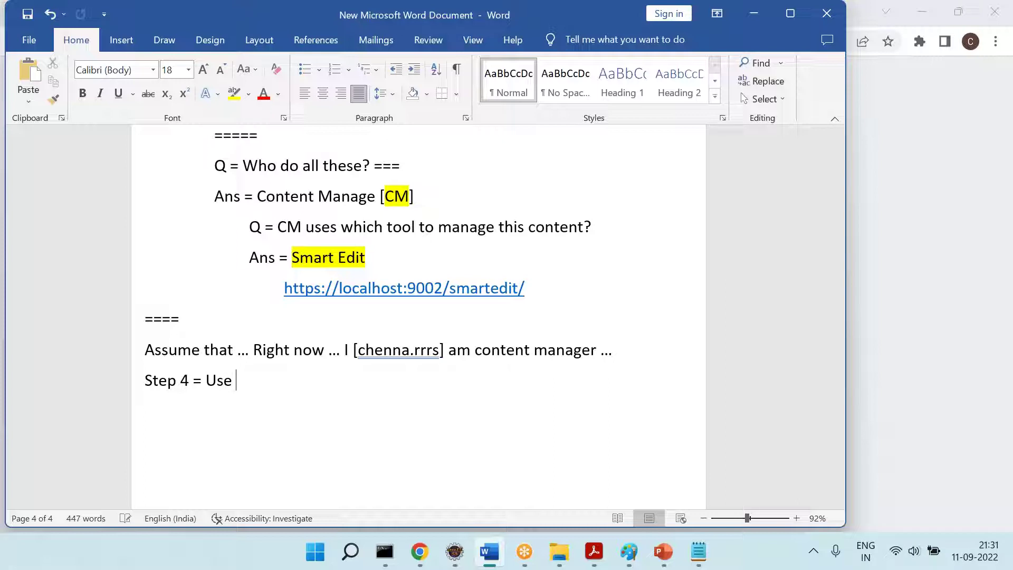
text(existing emp)
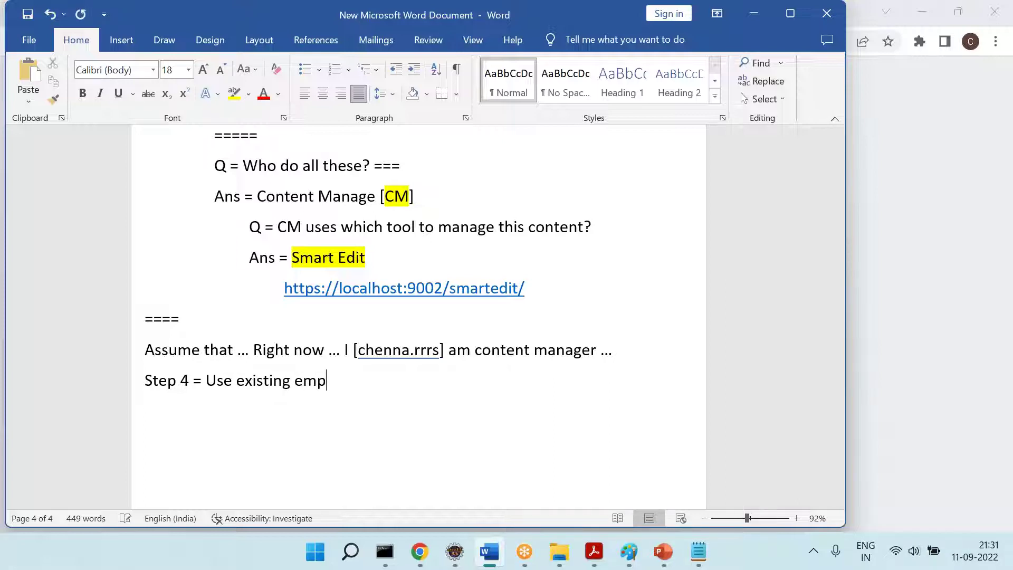
text(loyee who )
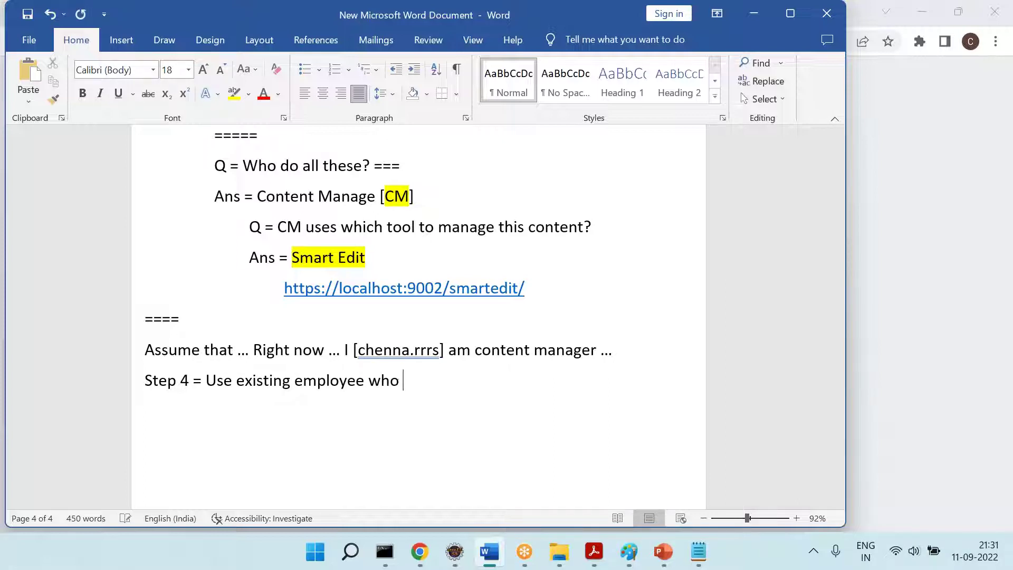
text(is having Cm)
Complete Step 4: 'Content related roles (or) Create new employee & assign content related role'
key(BackSpace)
text(M )
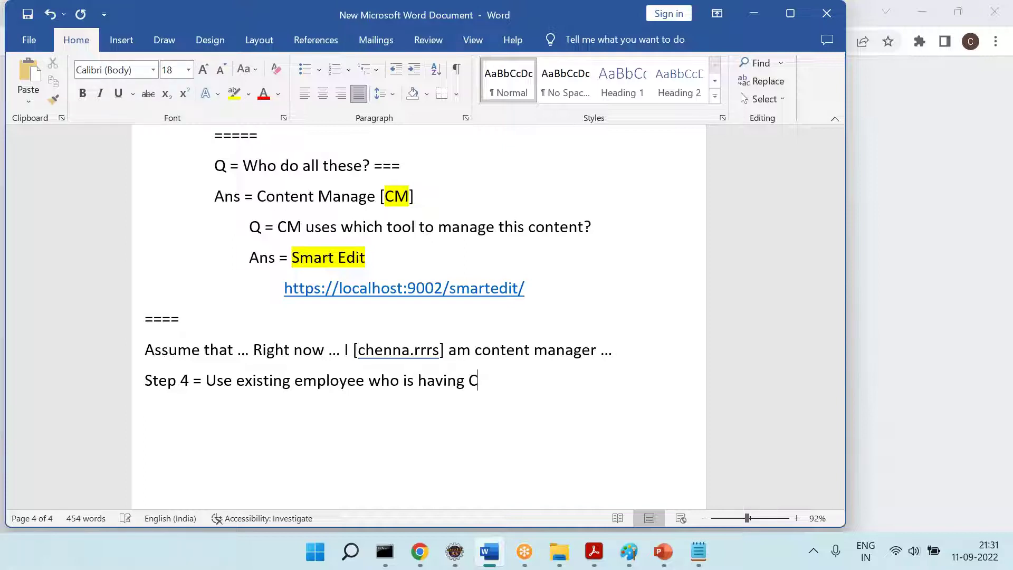
text(ennt)
key(BackSpace)
key(BackSpace)
key(BackSpace)
key(BackSpace)
key(BackSpace)
text(te)
key(BackSpace)
key(BackSpace)
key(BackSpace)
text(ntent relat)
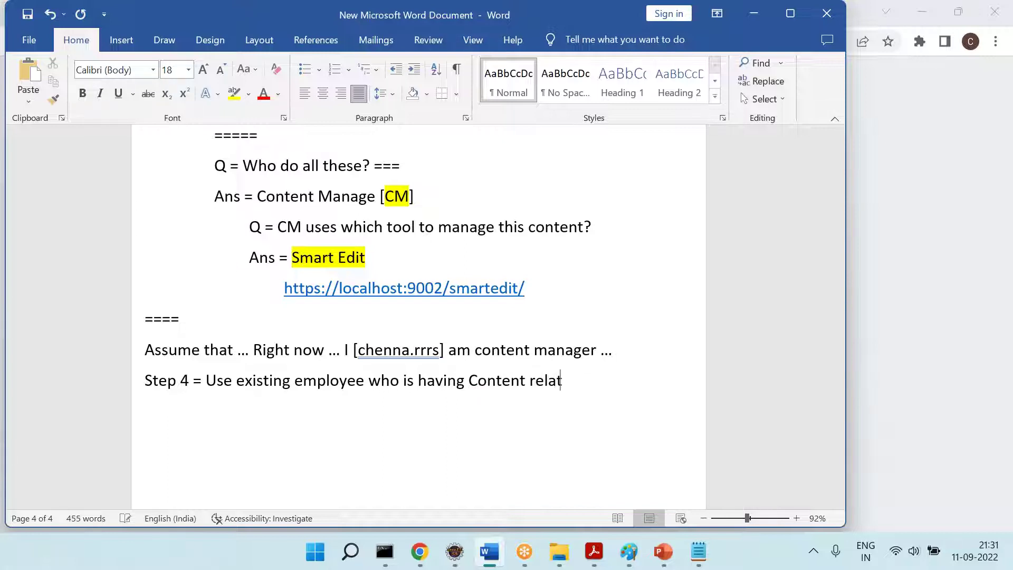
text(ed roles (or) Create new )
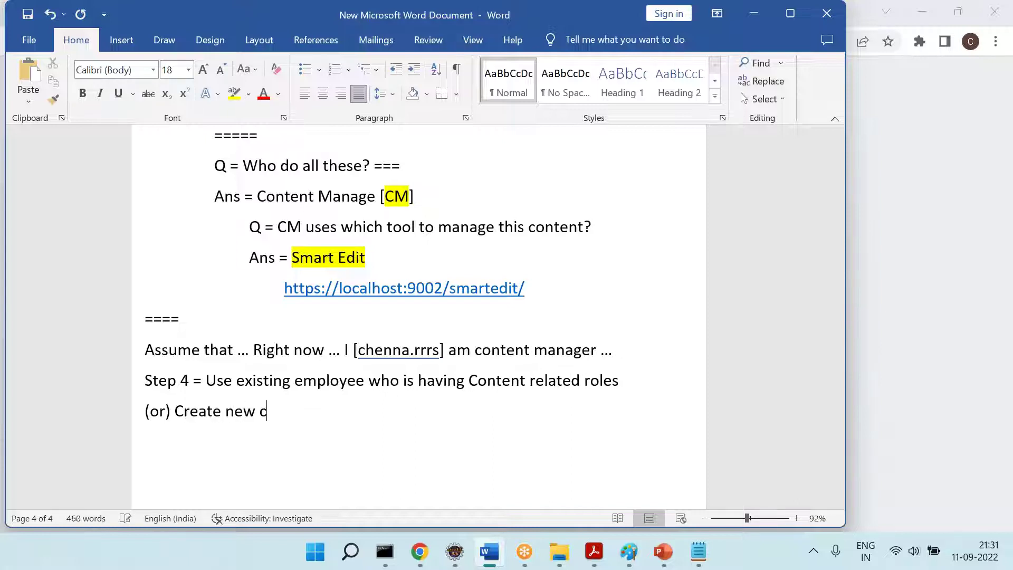
text(employee & assign content related roles)
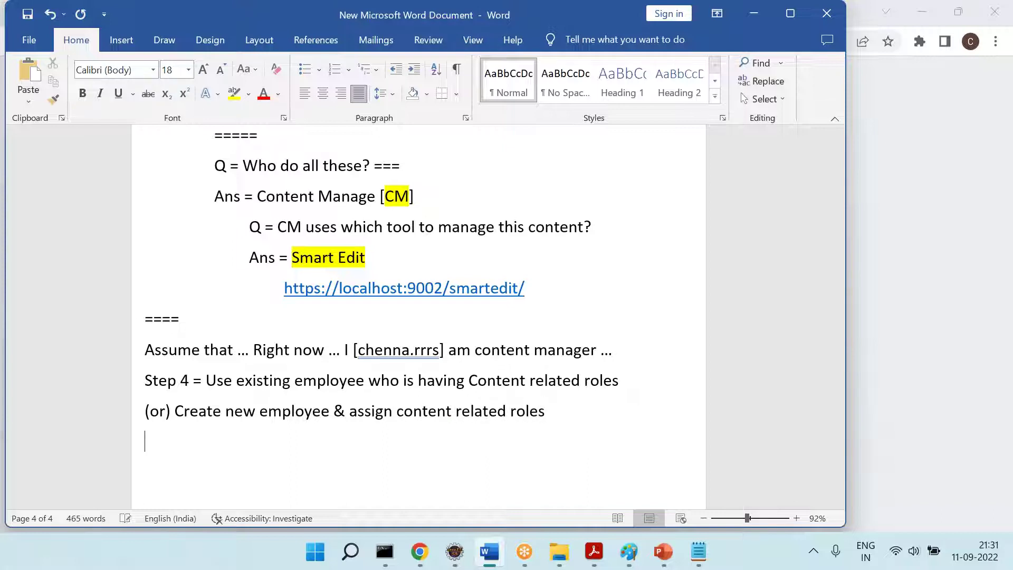
Highlight the 'Step 4 =' label yellow and switch back to the Backoffice tab
drag(200, 379, 140, 378)
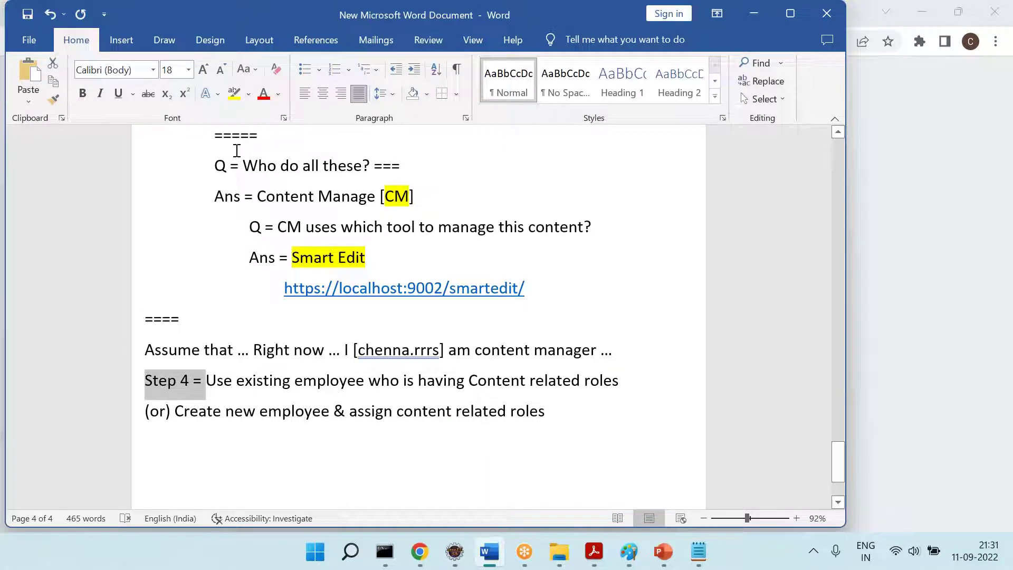
click(234, 94)
click(348, 366)
scroll(349, 367, down, 2)
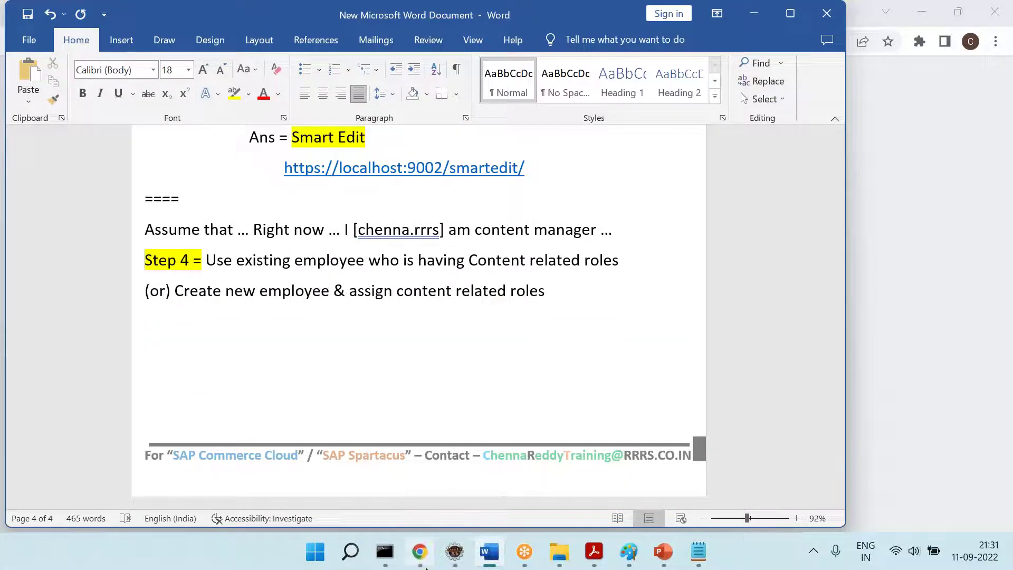
click(420, 551)
click(315, 19)
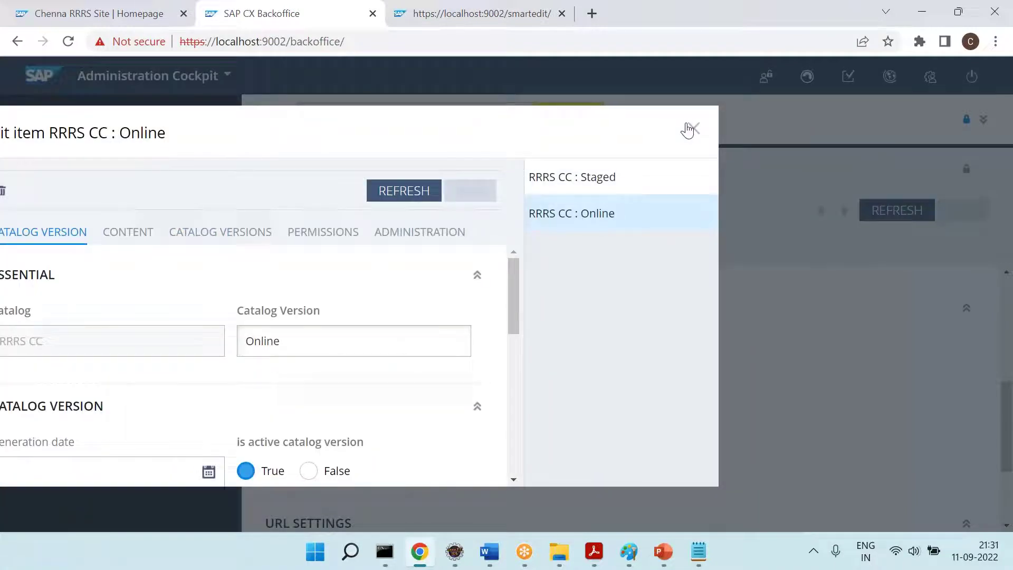
Close the RRRS CC : Online dialog and search Employees for 'cms', reviewing cmsmanager, cmseditor and others
click(691, 129)
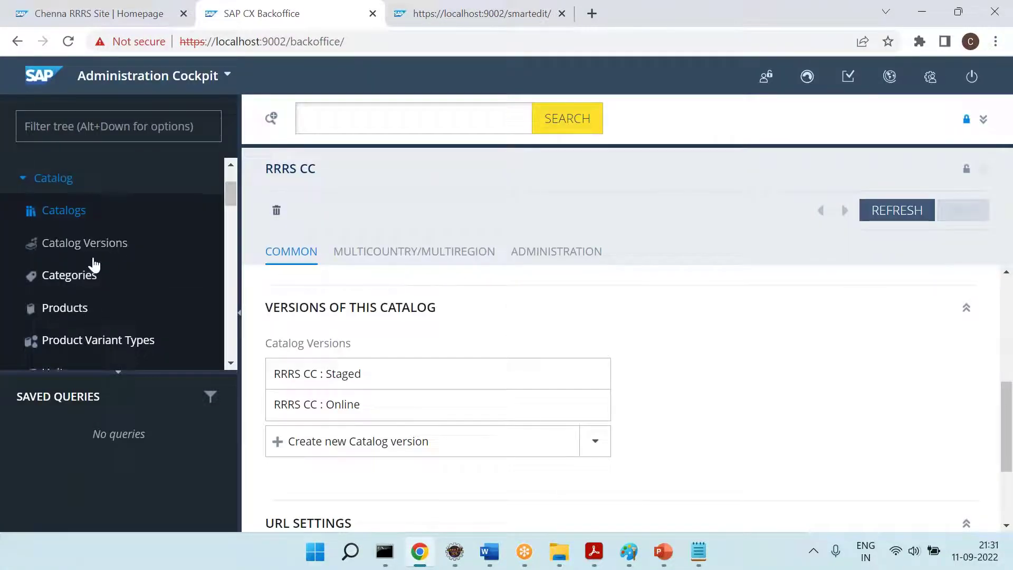
scroll(93, 264, down, 5)
click(46, 208)
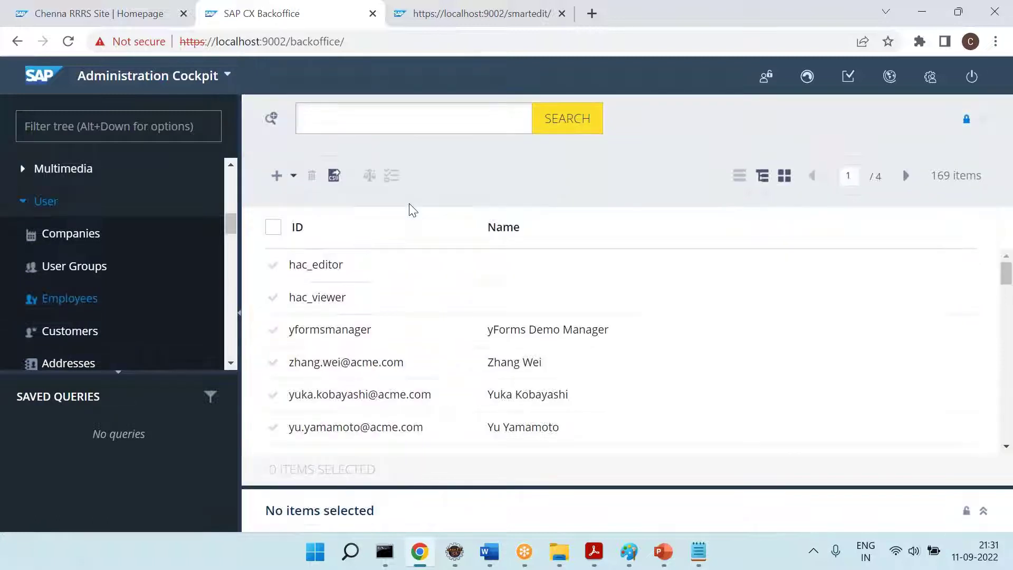
click(422, 110)
text(cms)
key(Return)
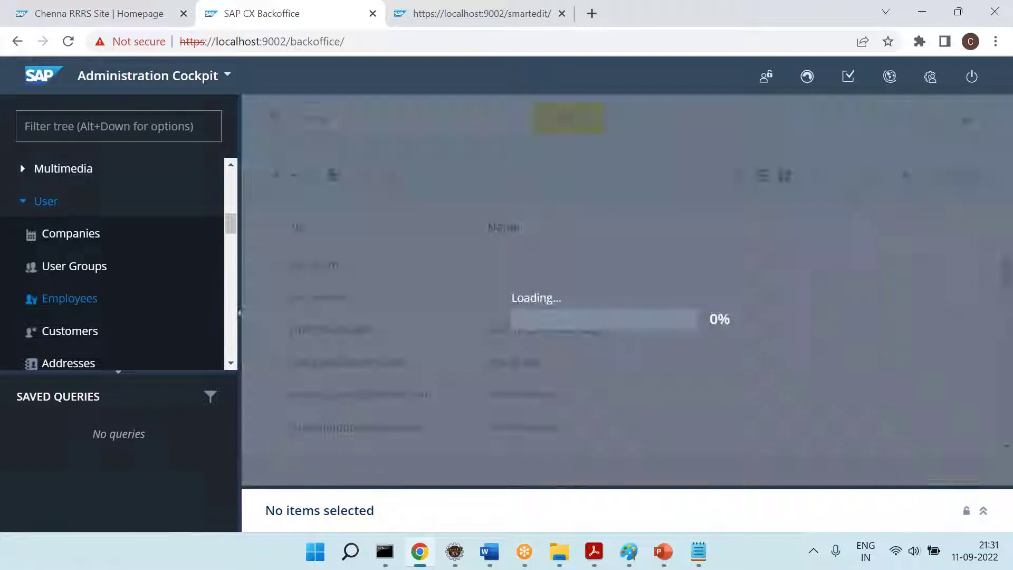
scroll(334, 328, down, 3)
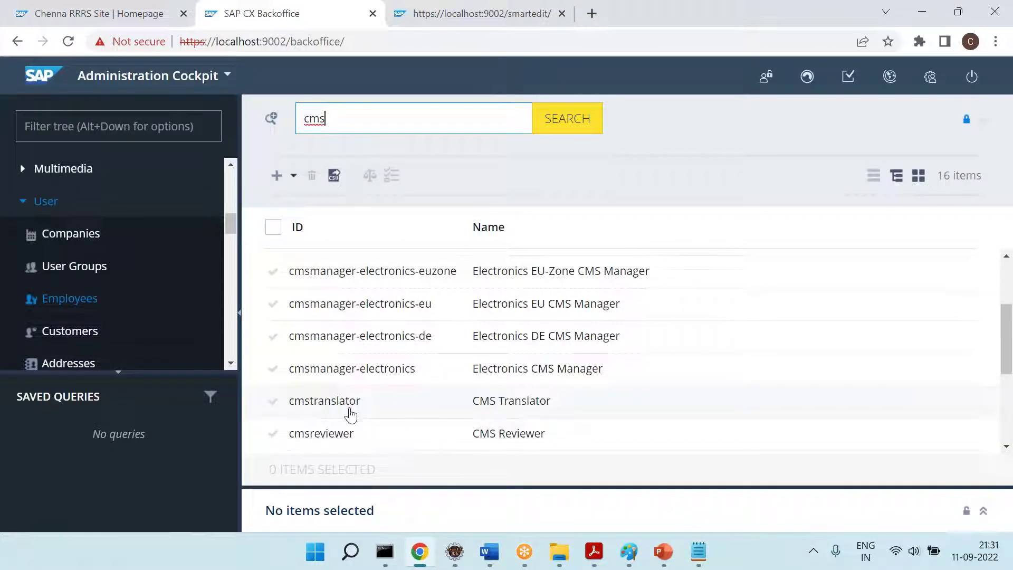
scroll(420, 415, down, 3)
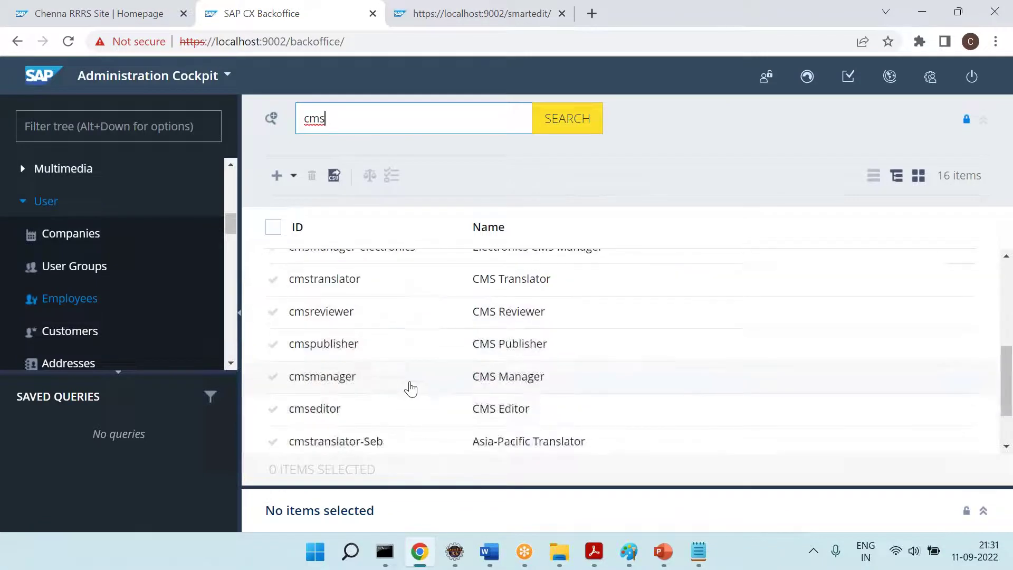
scroll(460, 422, down, 2)
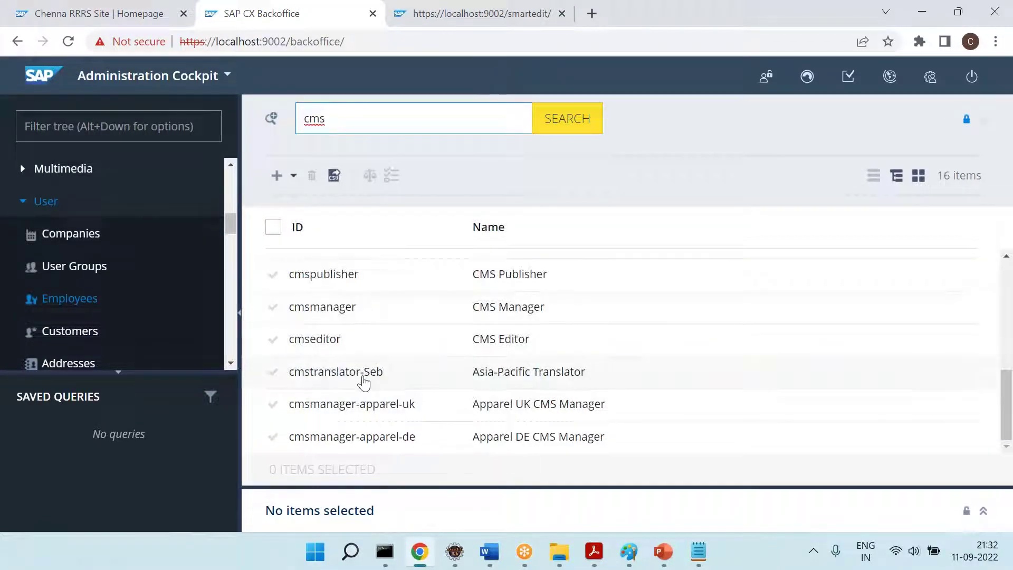
key(alt+Tab)
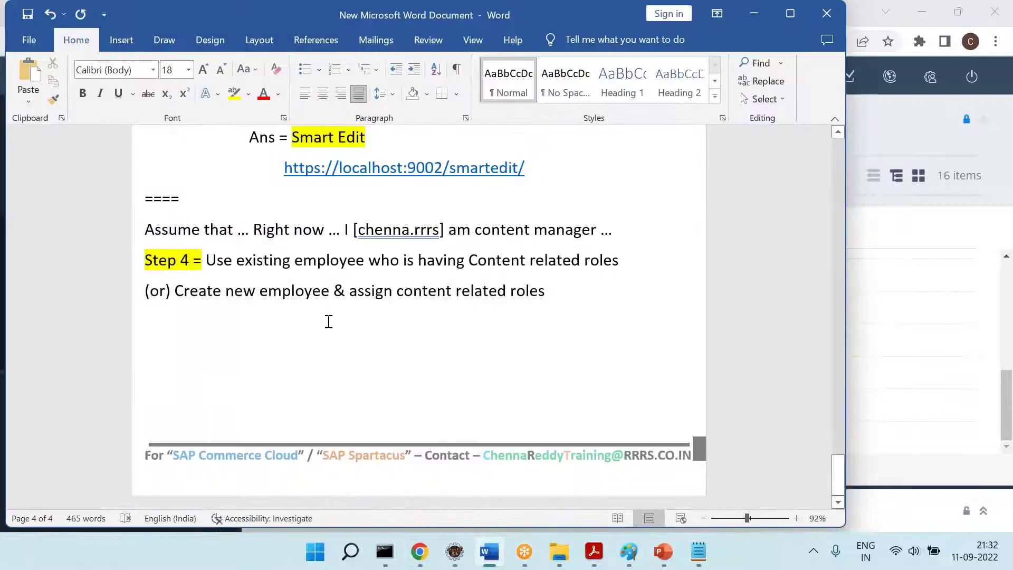
Reread the Step 4 create-employee lines in Word, then return to the cms employee results
drag(175, 291, 537, 288)
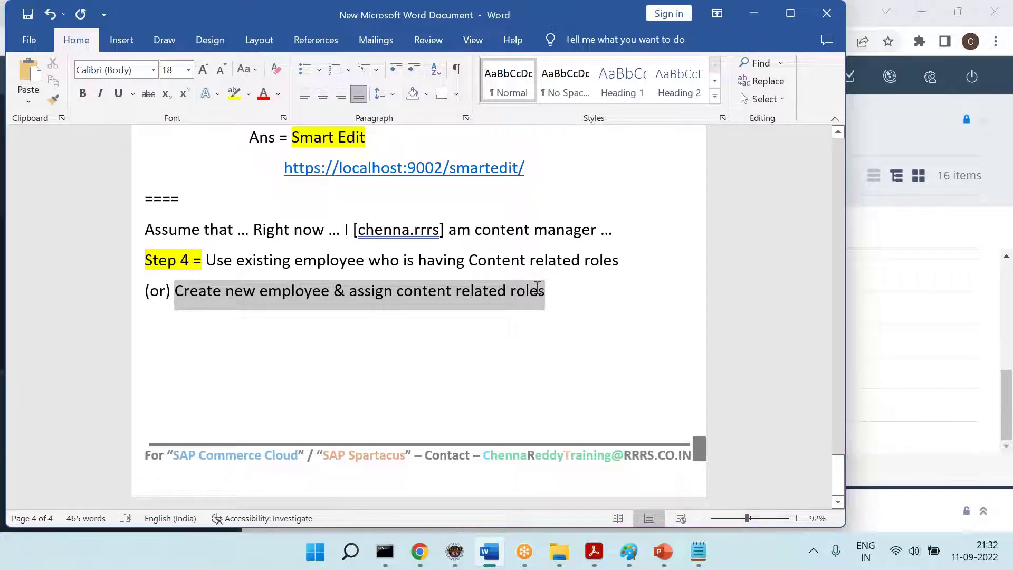
click(282, 261)
drag(285, 289, 544, 291)
click(381, 351)
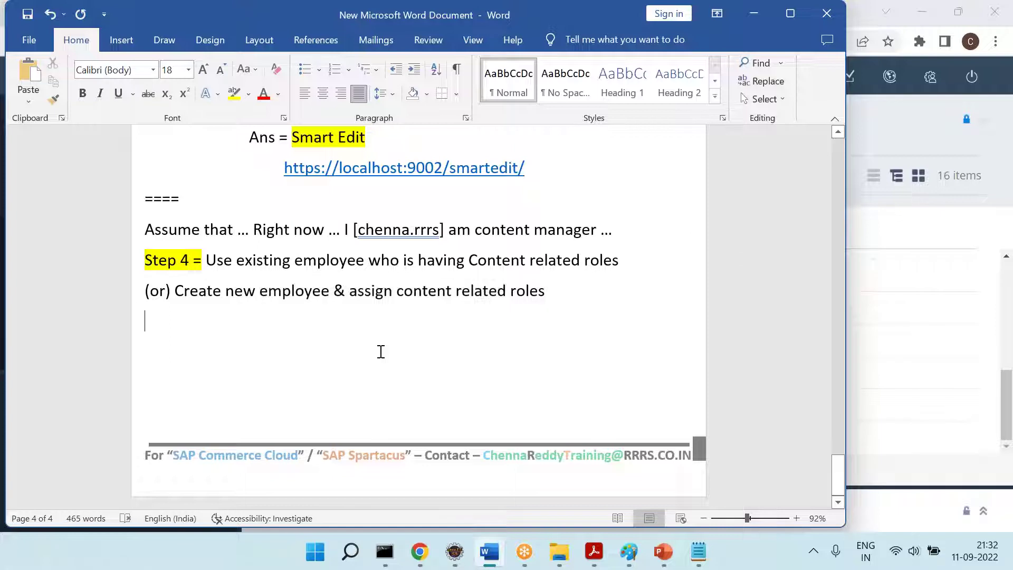
key(alt+Tab)
scroll(373, 350, down, 3)
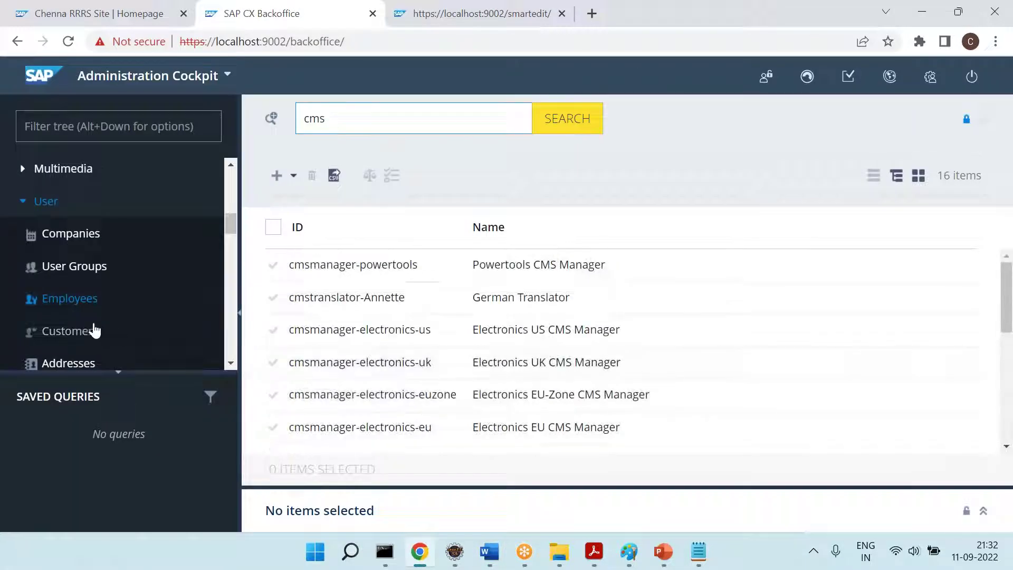
Search Employees for the presenter's own account and delete that employee record, confirming with YES
click(72, 299)
click(396, 119)
text(chenna)
key(Return)
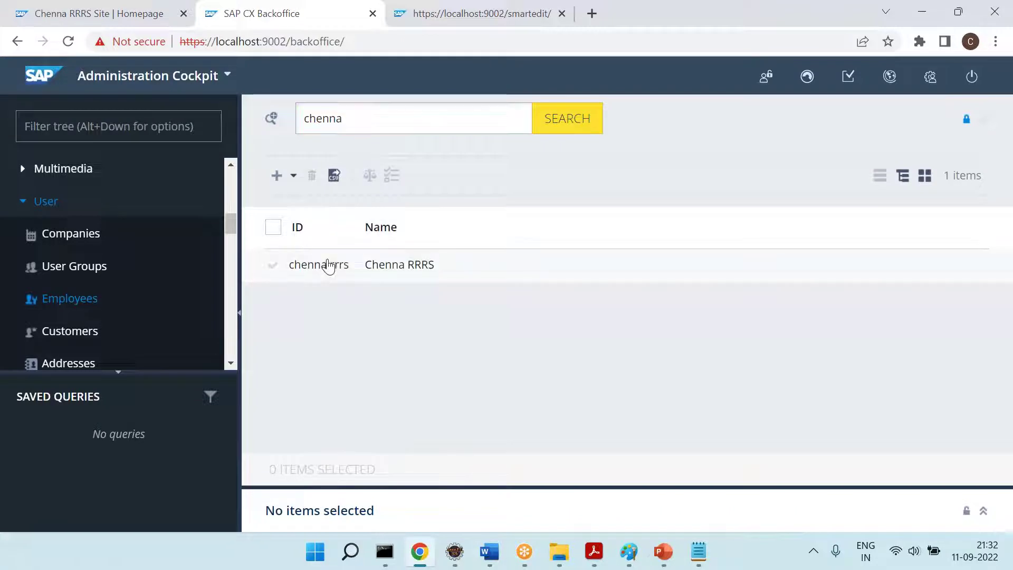
click(328, 266)
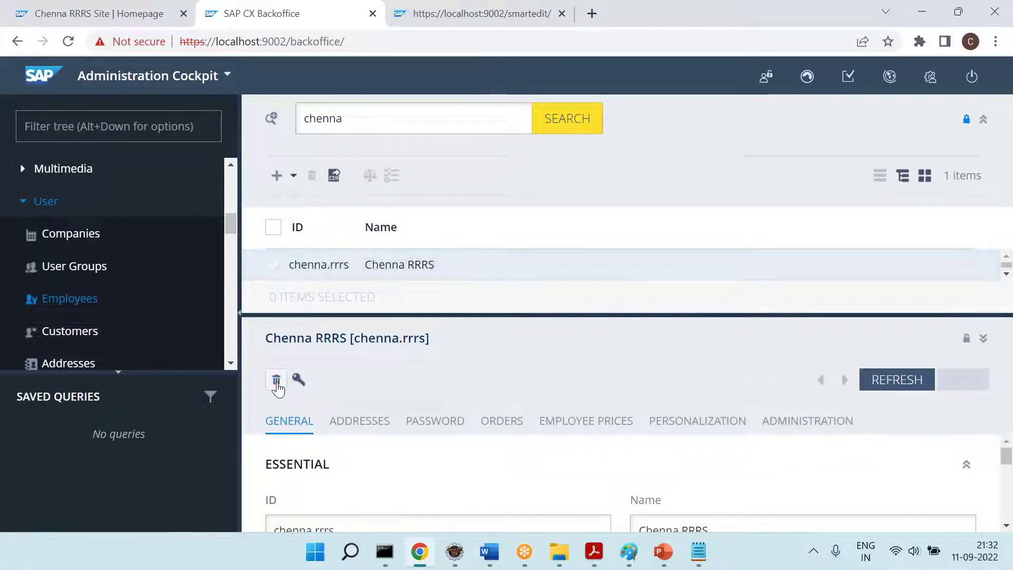
click(276, 380)
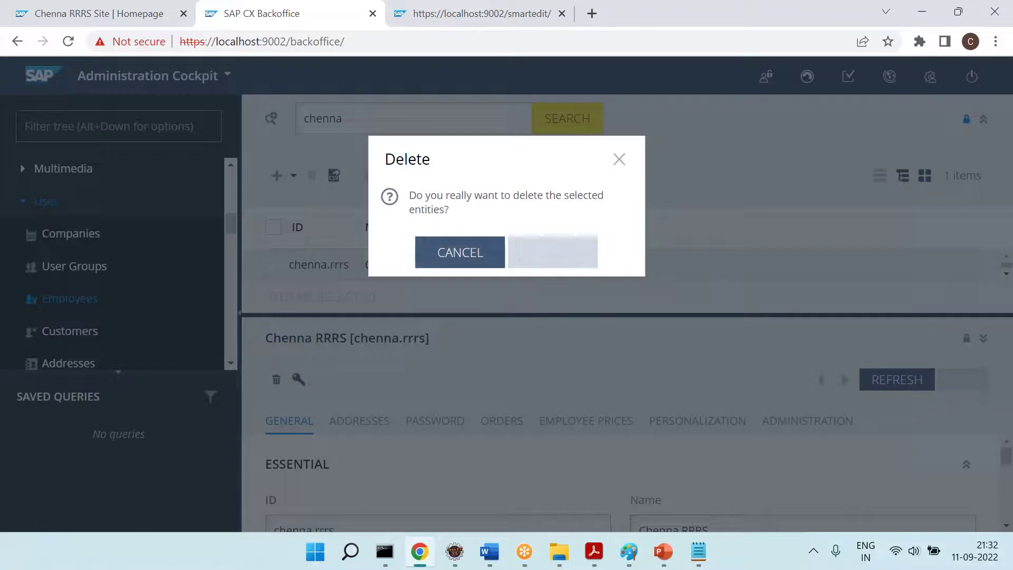
click(552, 253)
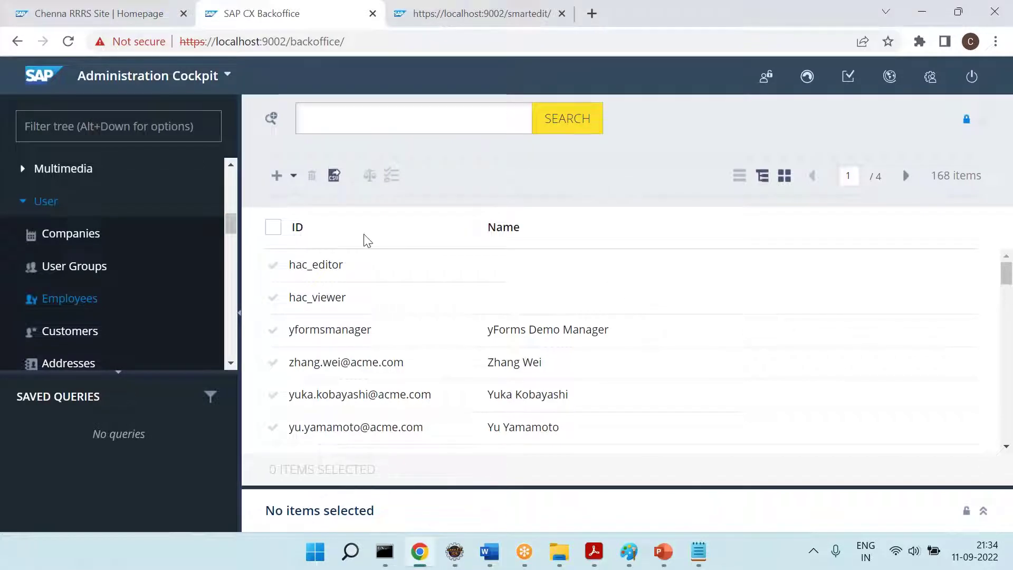
Create a new employee with the presenter's user ID and full name, then open it via a 'che' search
click(273, 186)
text(chenna)
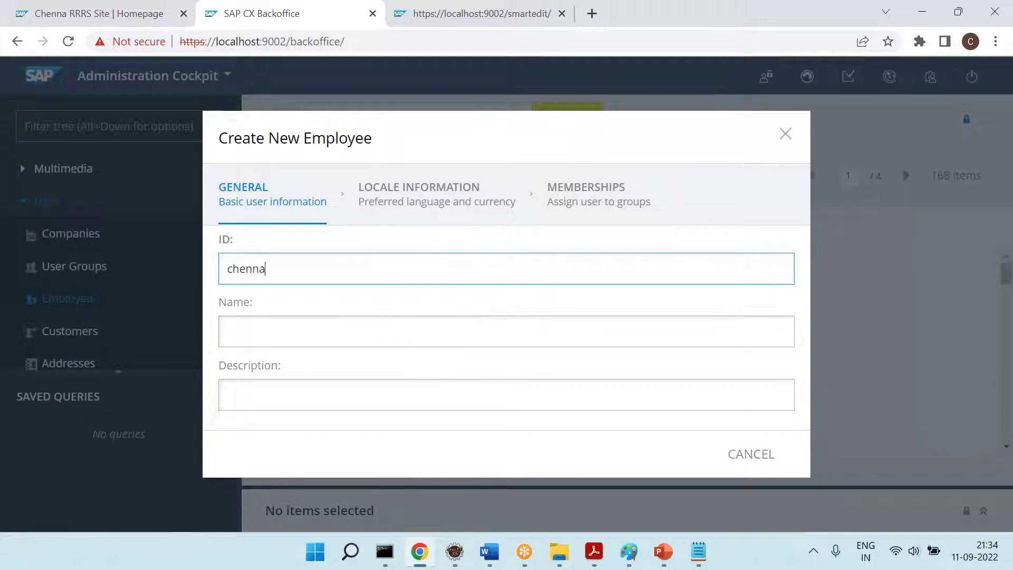
text(.rrrs)
key(Tab)
text(C)
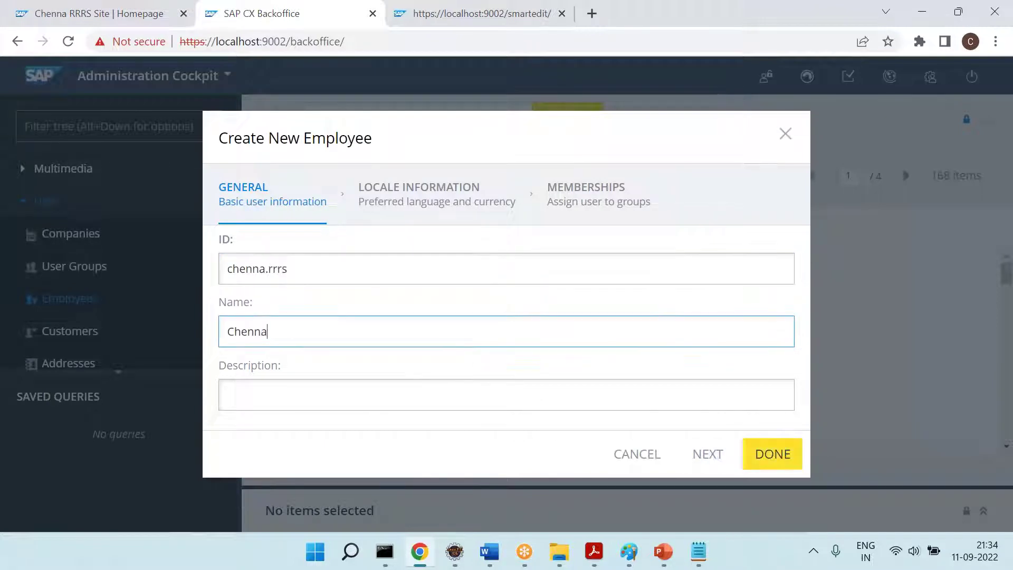
text(Che)
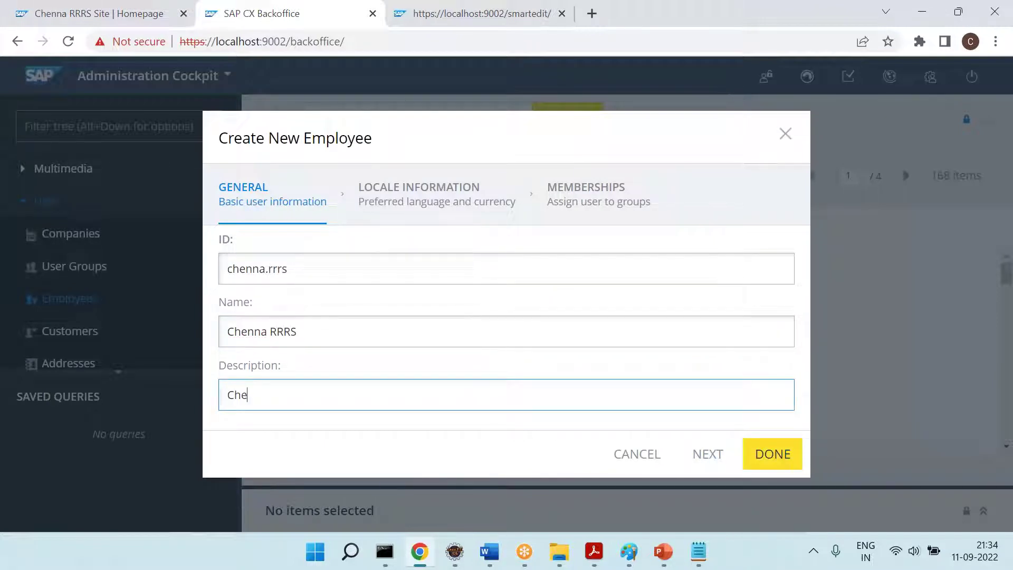
text(nna RRRS )
text(- Co)
text(M)
click(752, 461)
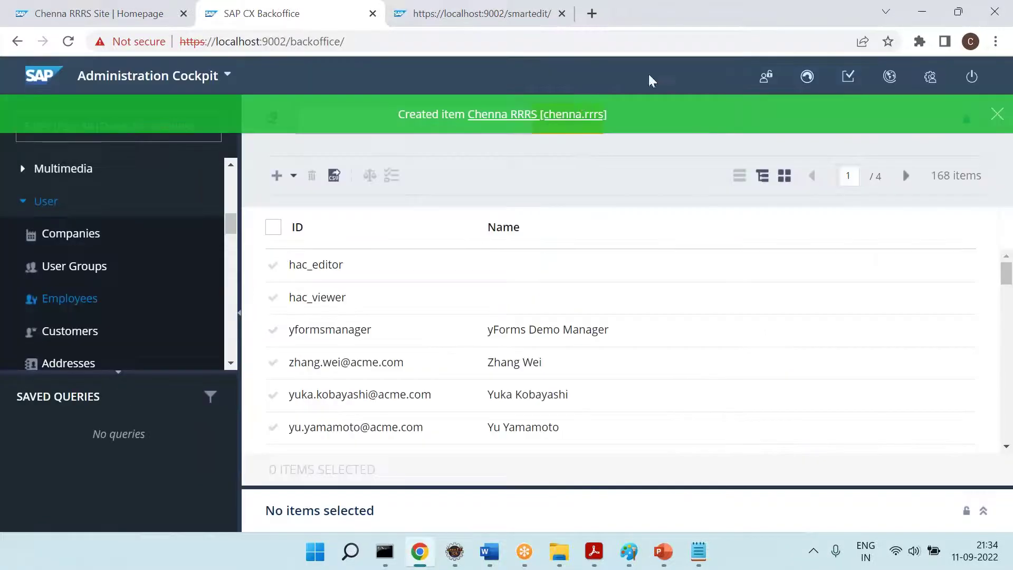
click(997, 114)
click(415, 110)
text(che)
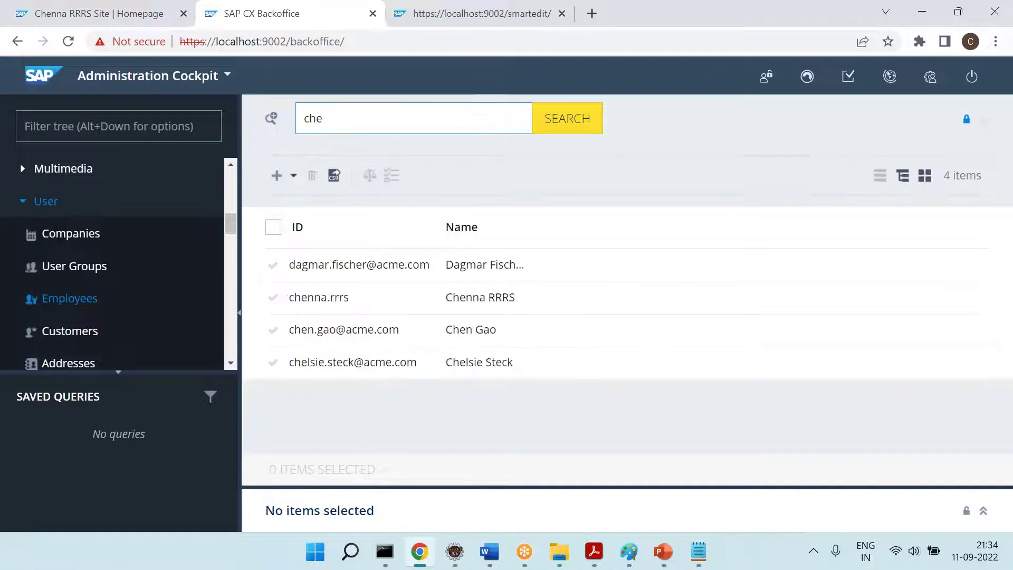
click(320, 305)
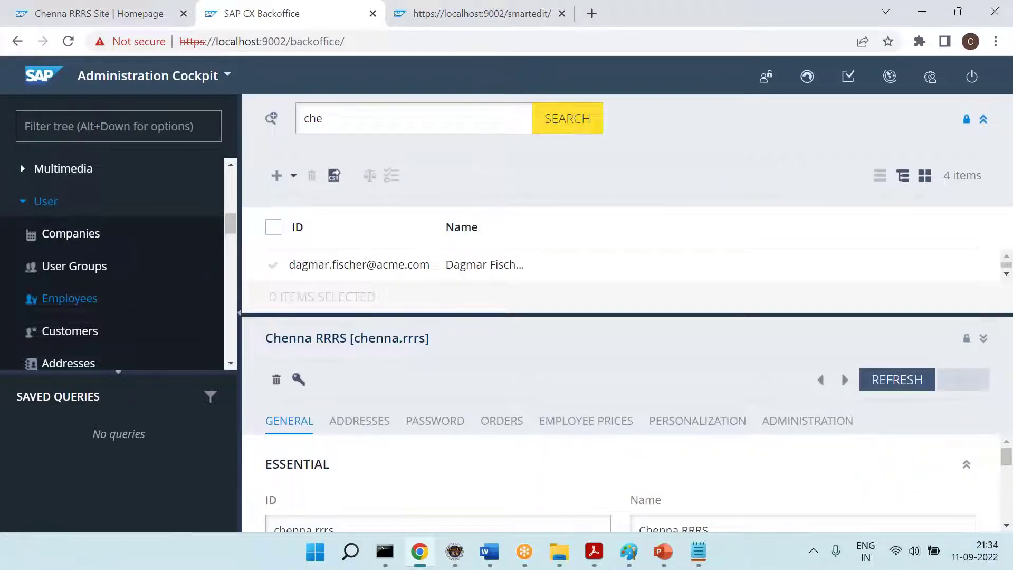
Enter and confirm the new employee's login password on the PASSWORD tab, save, then return to GENERAL
click(985, 121)
scroll(523, 320, down, 2)
click(437, 252)
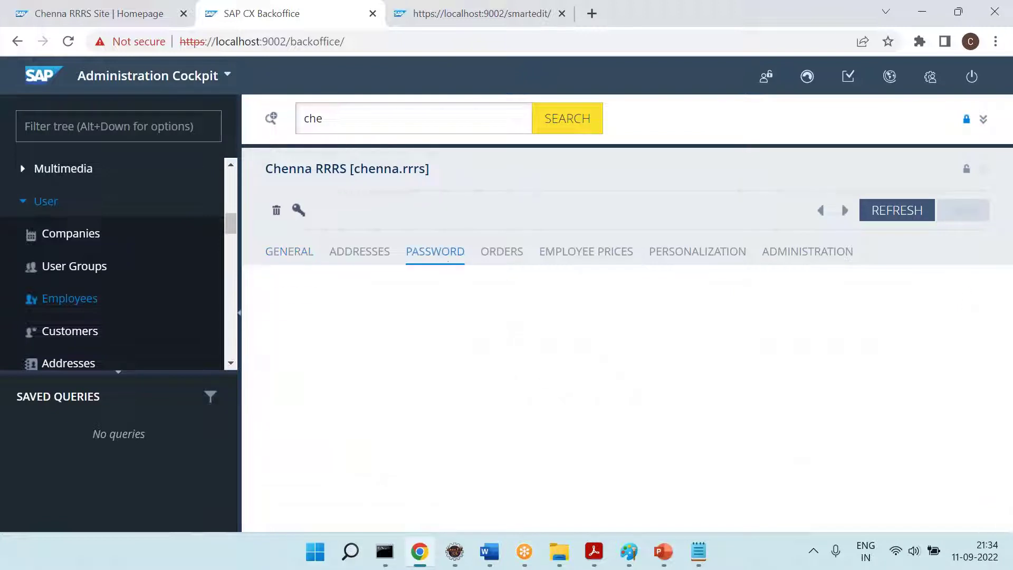
scroll(645, 336, down, 3)
click(703, 337)
text(12345678)
key(Tab)
text(12345)
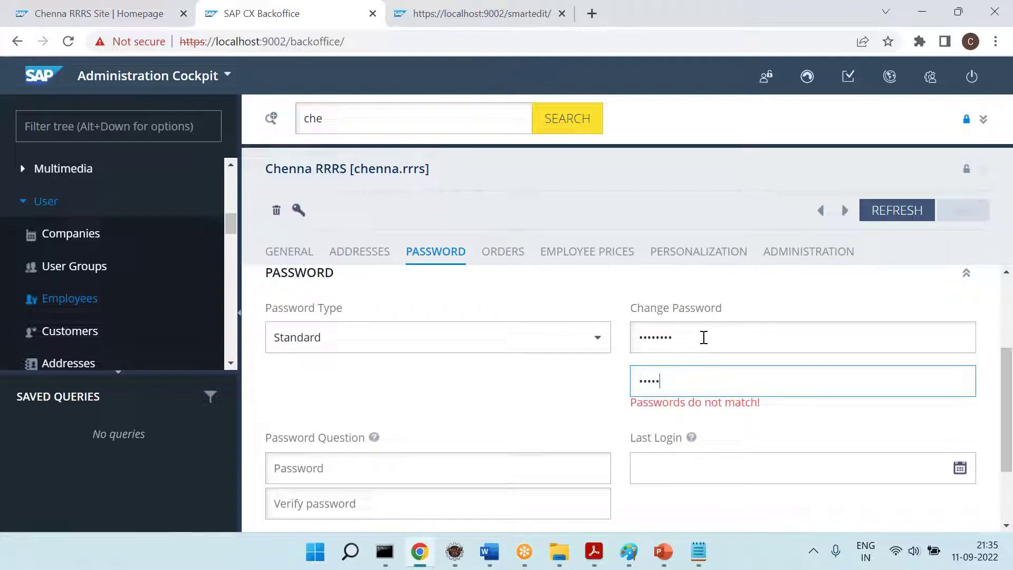
text(678)
scroll(703, 336, down, 2)
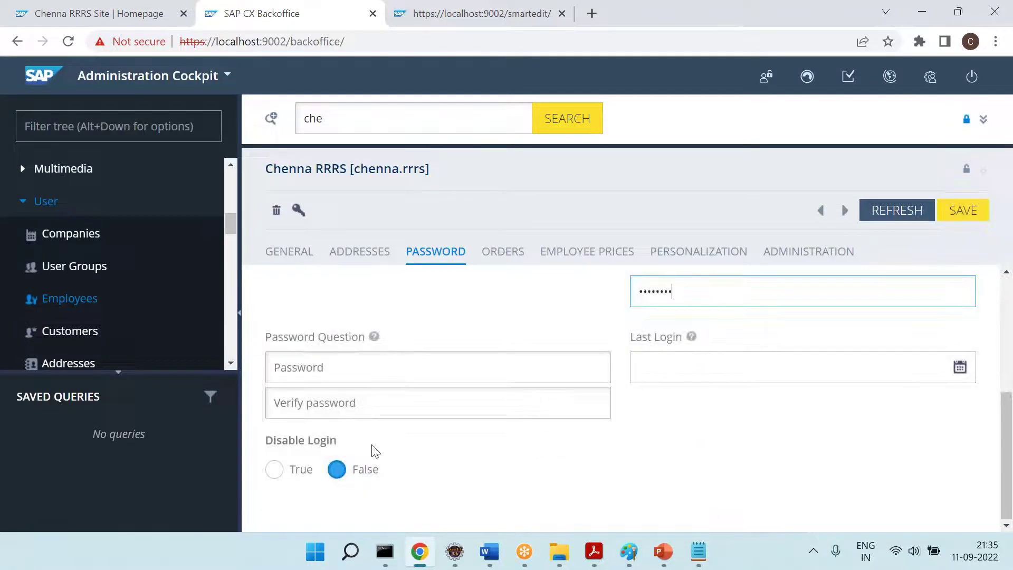
click(976, 210)
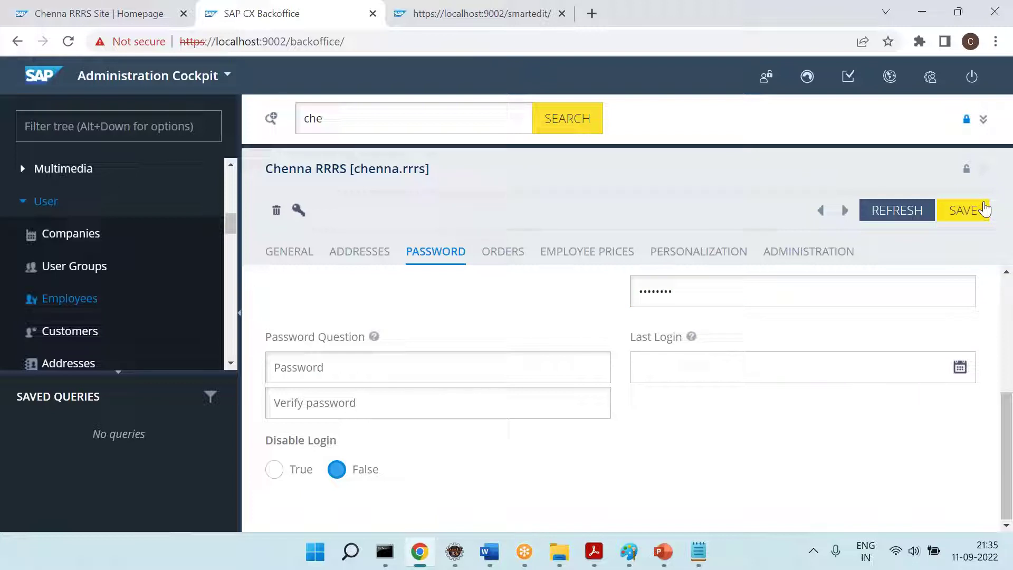
click(300, 253)
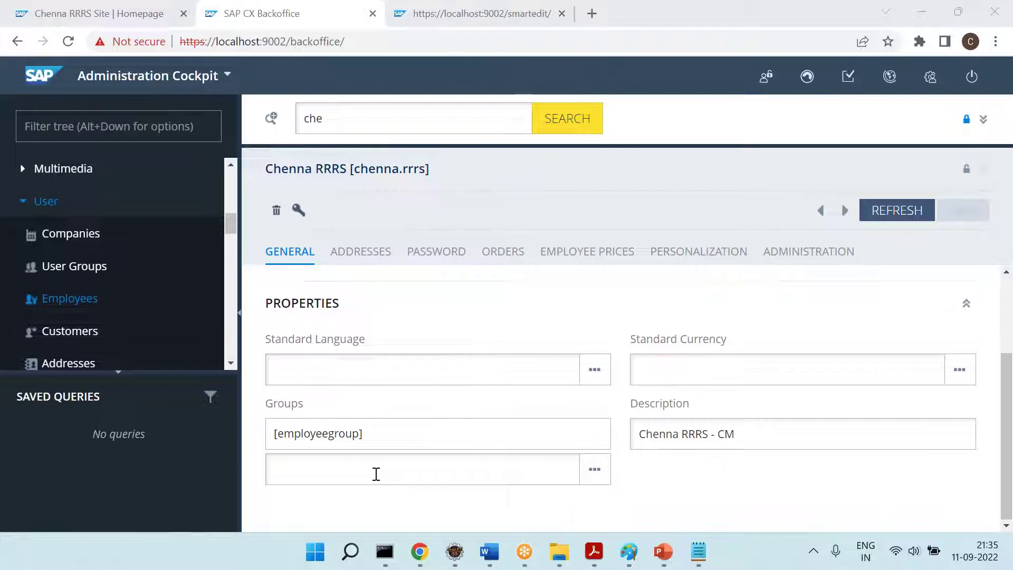
Search groups for 'cms' and add CMS Editor Group [cmseditorgroup] to the employee
click(376, 474)
text(cms)
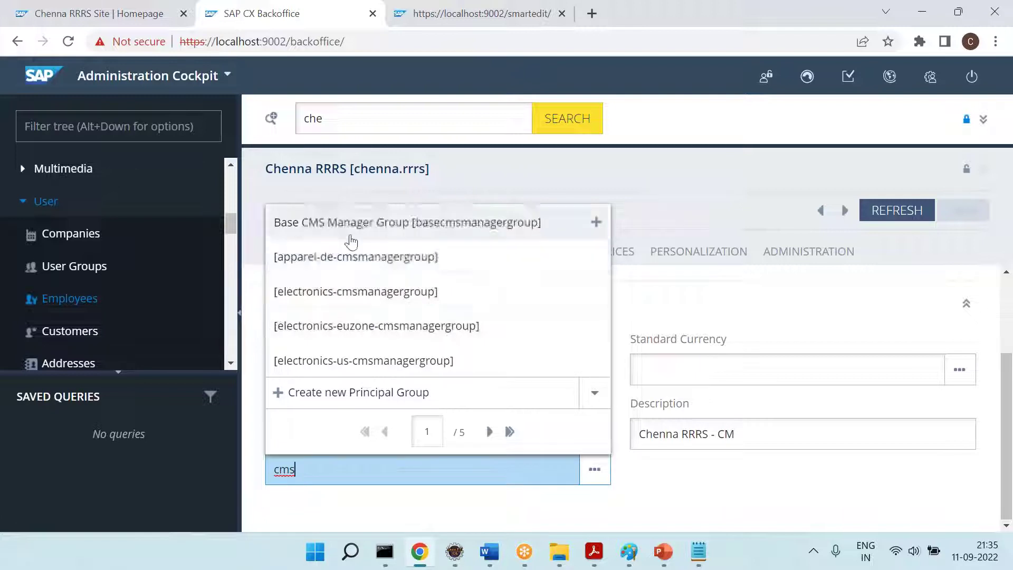
click(491, 434)
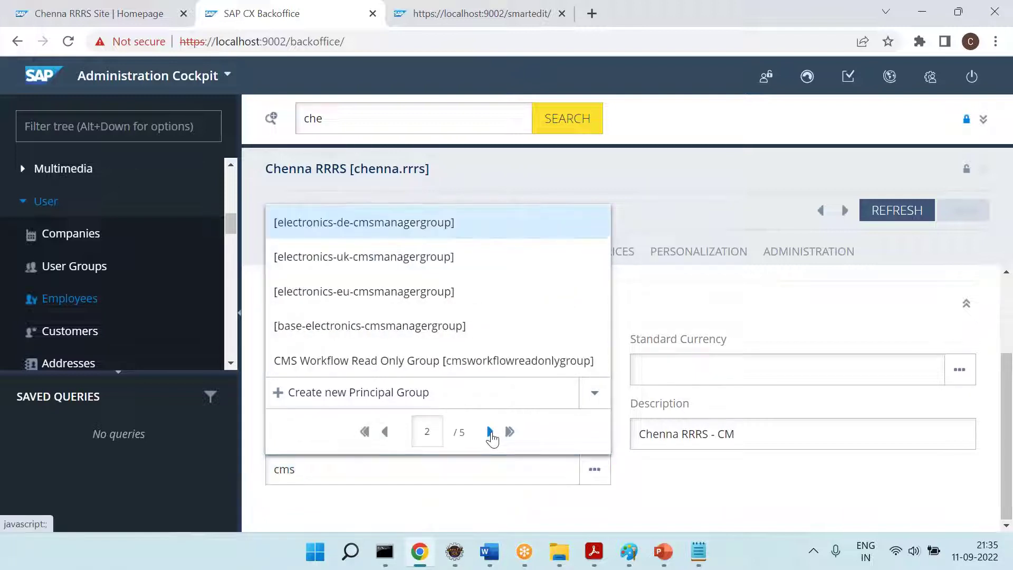
click(490, 433)
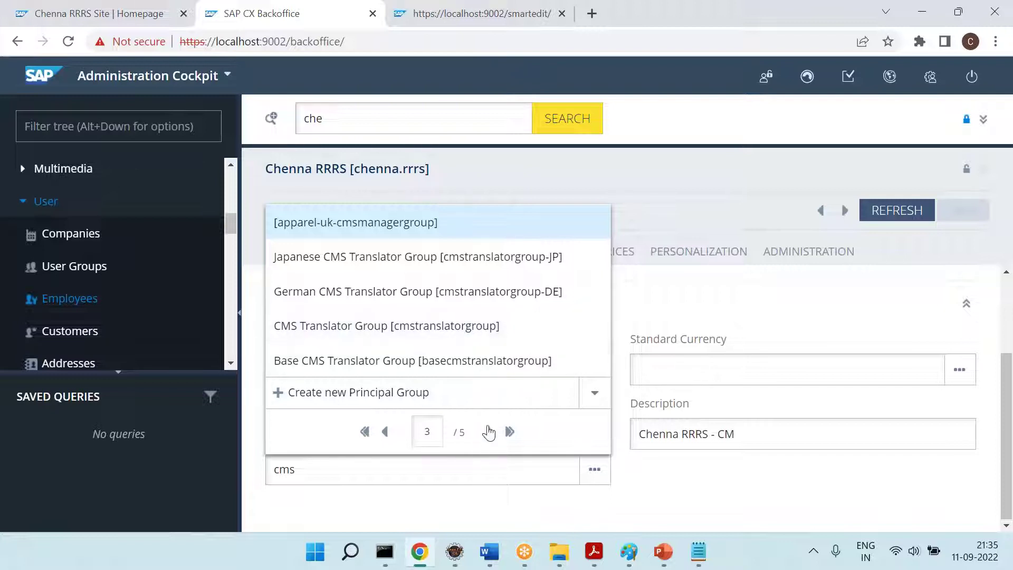
click(490, 432)
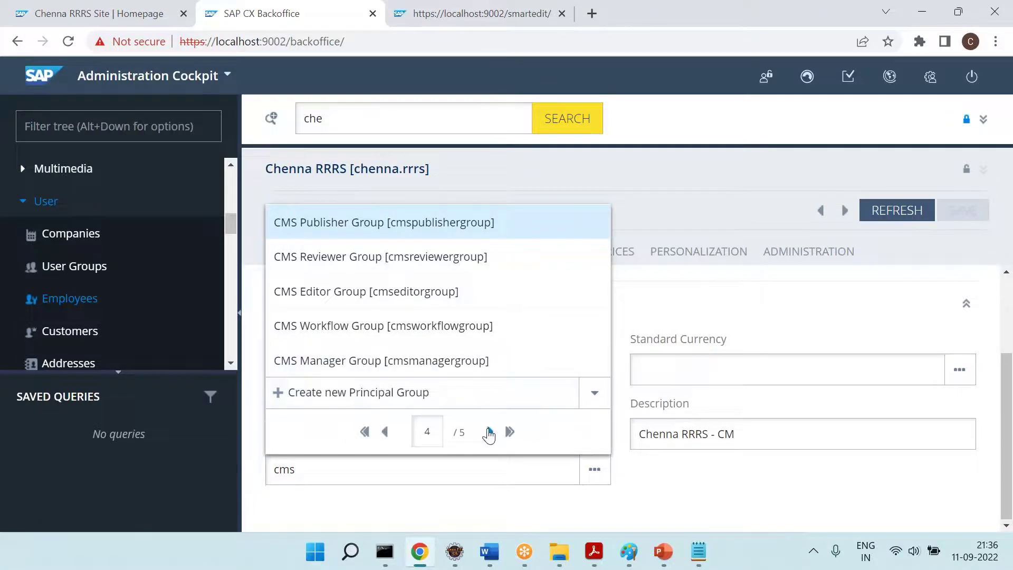
click(489, 433)
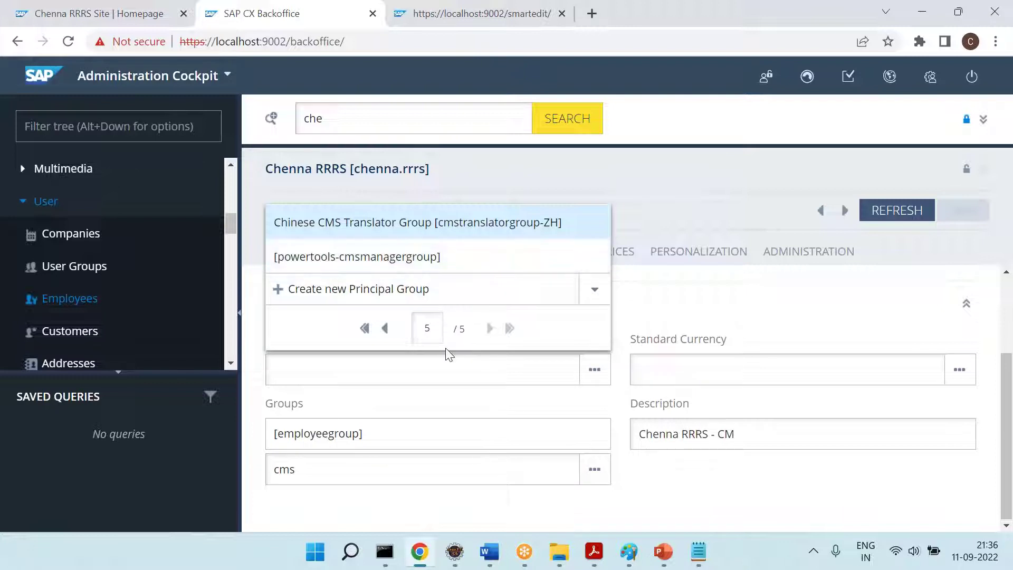
click(385, 329)
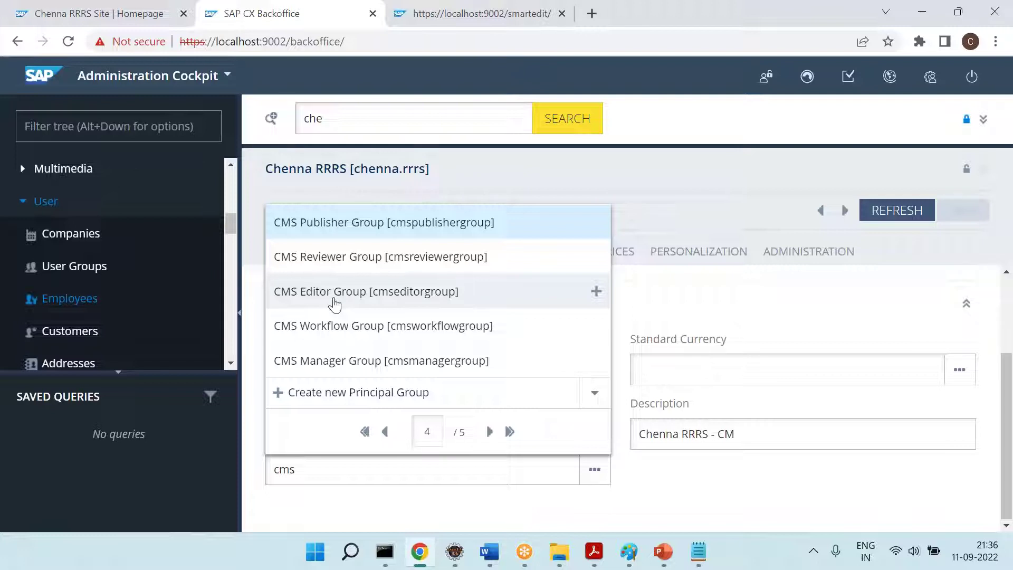
click(334, 295)
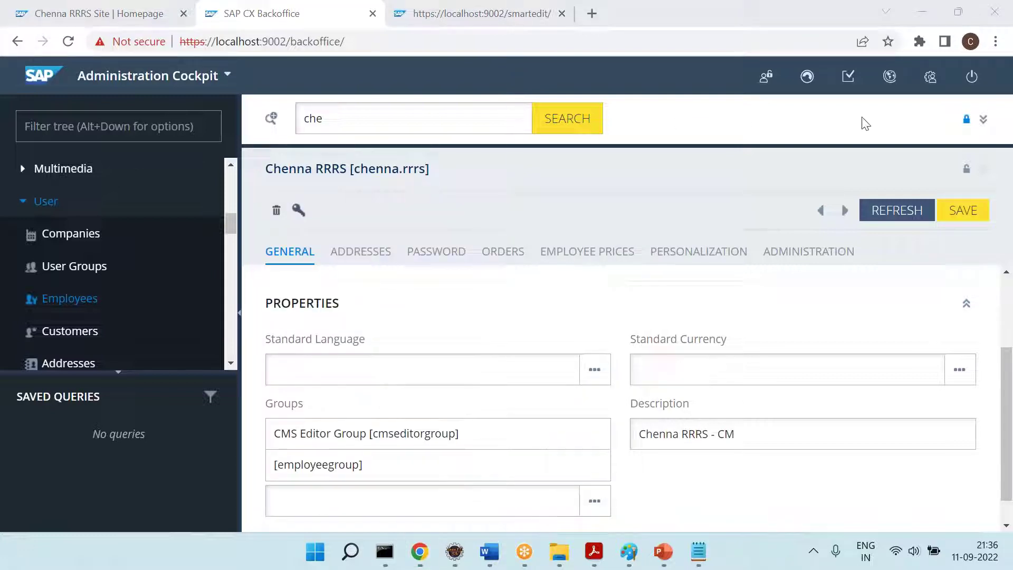
Save the new group membership and dismiss the saved-items notice
click(963, 210)
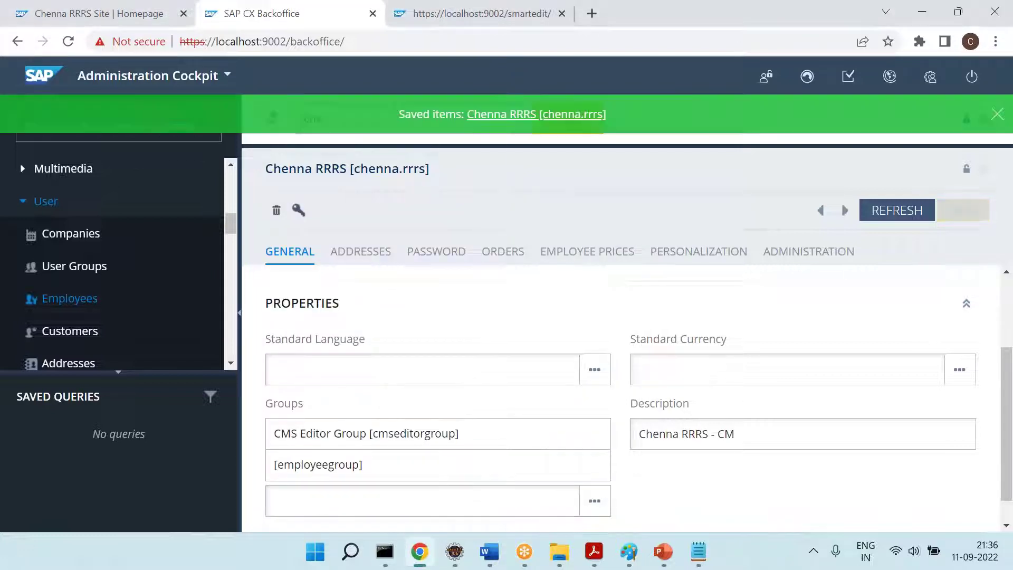
click(997, 115)
click(524, 551)
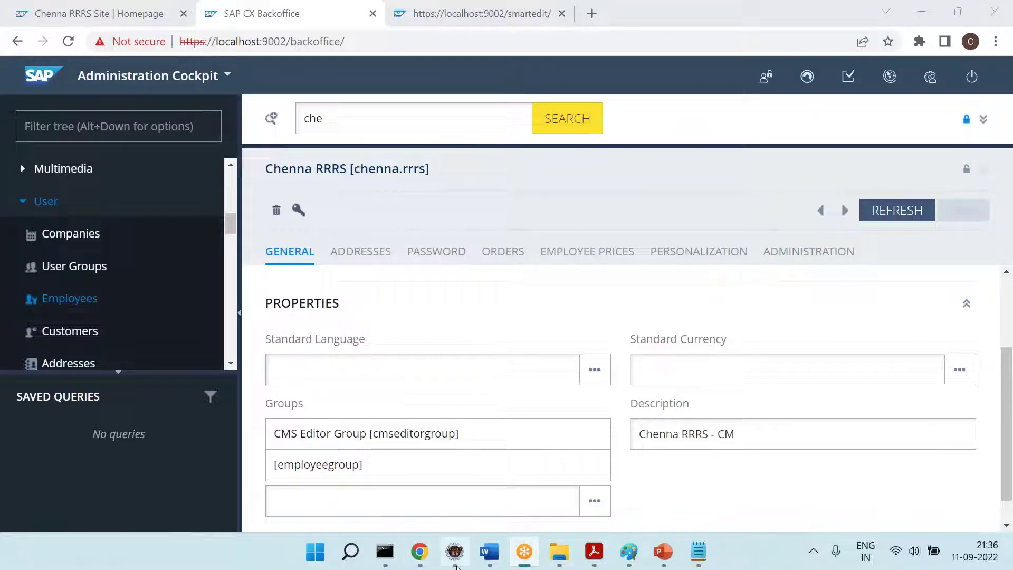
click(490, 551)
Start a 'Step 5 =' line in the notes with 'Step 5' highlighted yellow
text(Step 5 =)
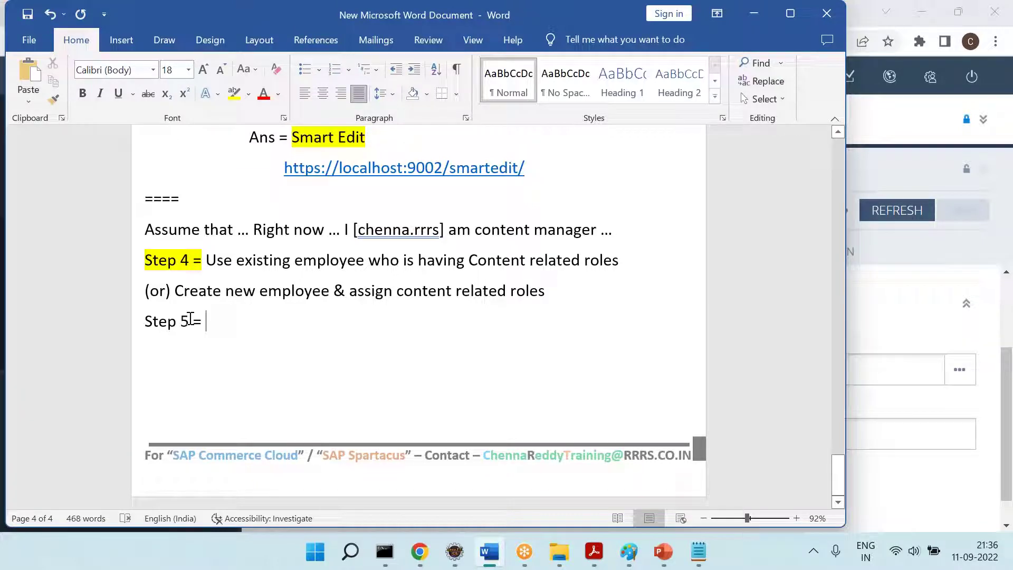
drag(190, 320, 126, 314)
click(233, 93)
click(250, 334)
Complete Step 5 as: log in to SmartEdit as the new employee [CE]
text(Login)
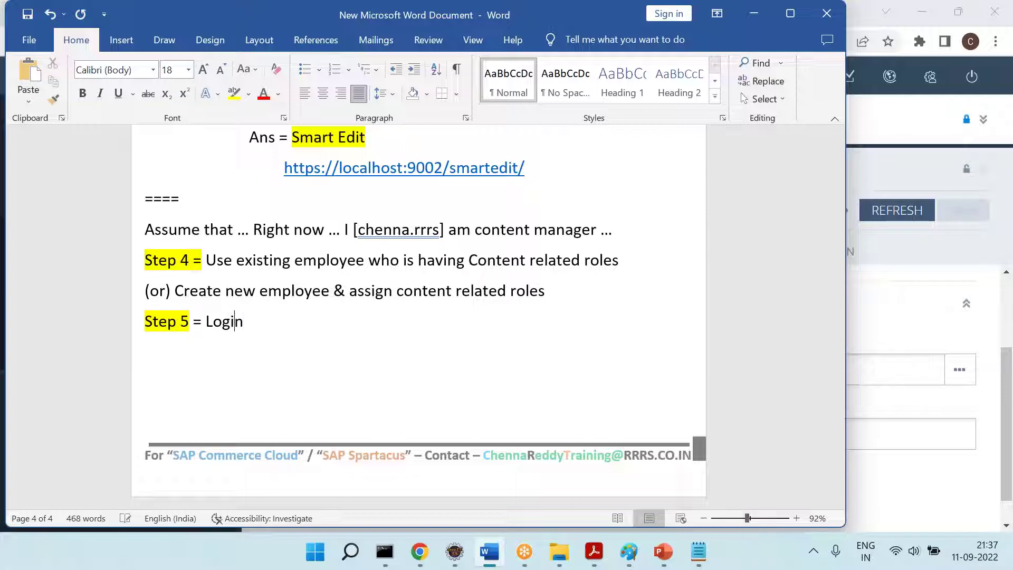
text( SmartEdit with "chenna.rrrs [)
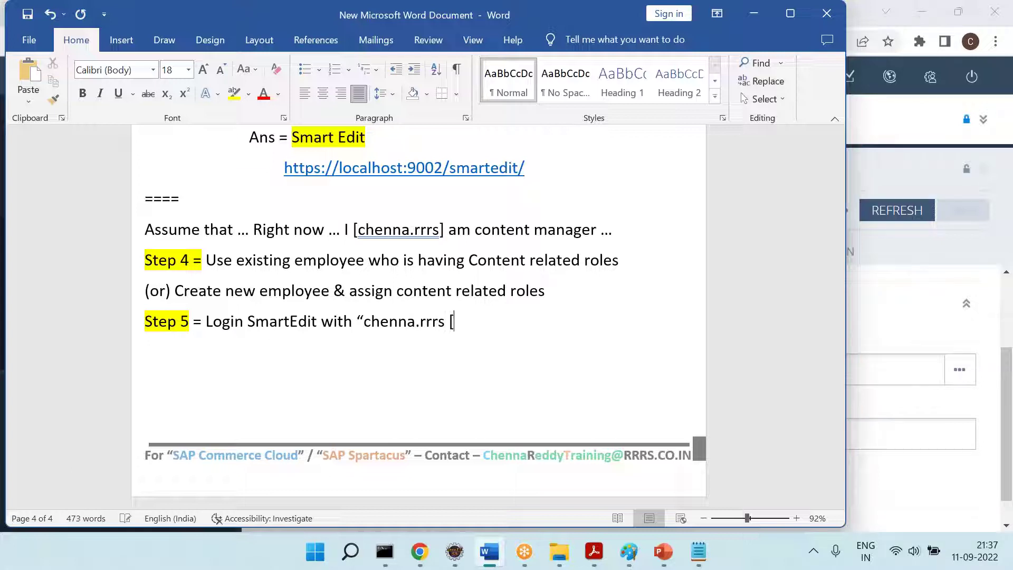
text(CM])
text(")
key(BackSpace)
key(BackSpace)
key(BackSpace)
text(E]")
key(Return)
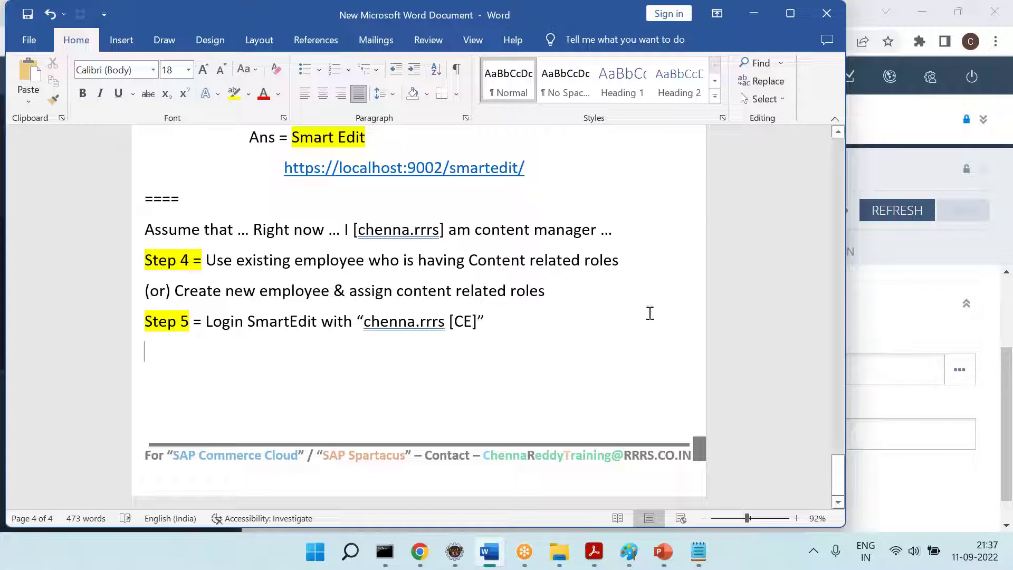
key(alt+Tab)
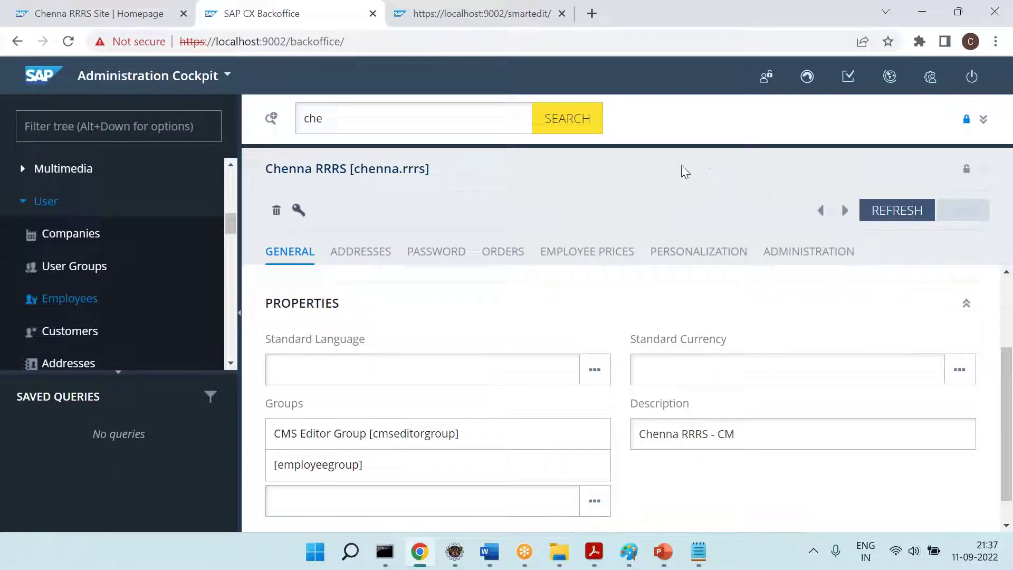
click(400, 24)
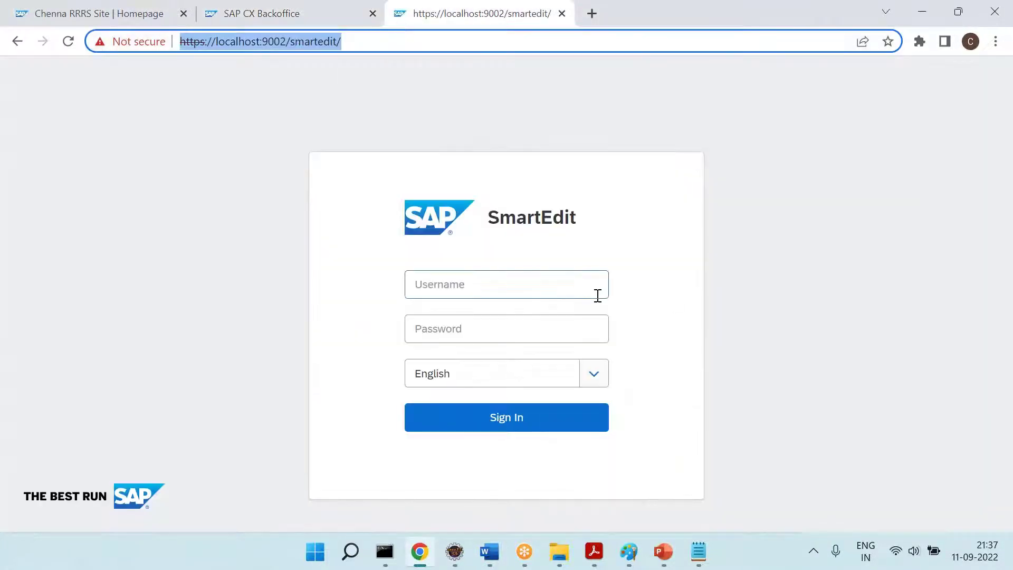
Log in to SmartEdit with the employee's username and password, then view the available sites list
click(536, 290)
text(chenna.rrrs)
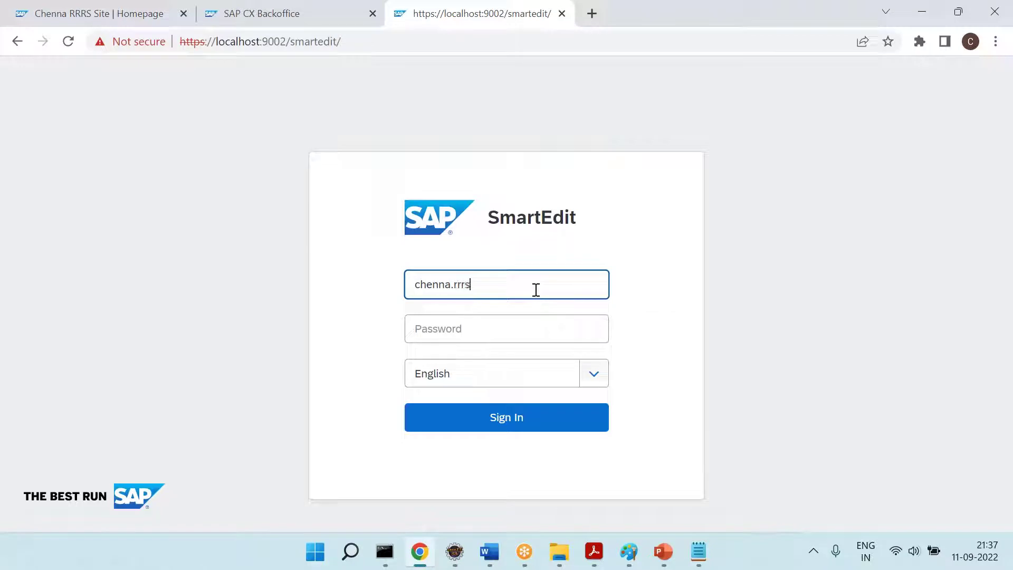
key(Tab)
text(•••••••)
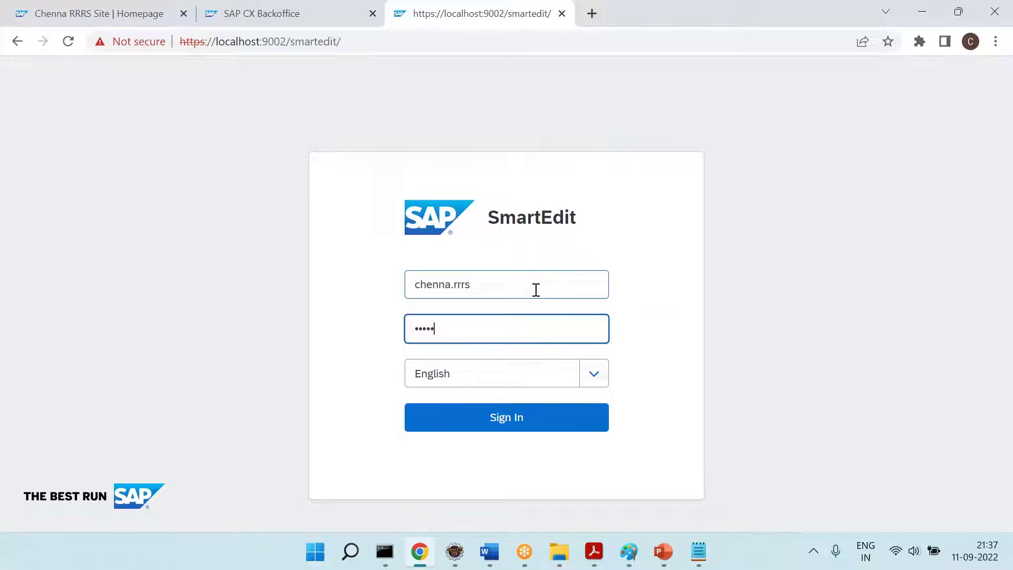
click(539, 422)
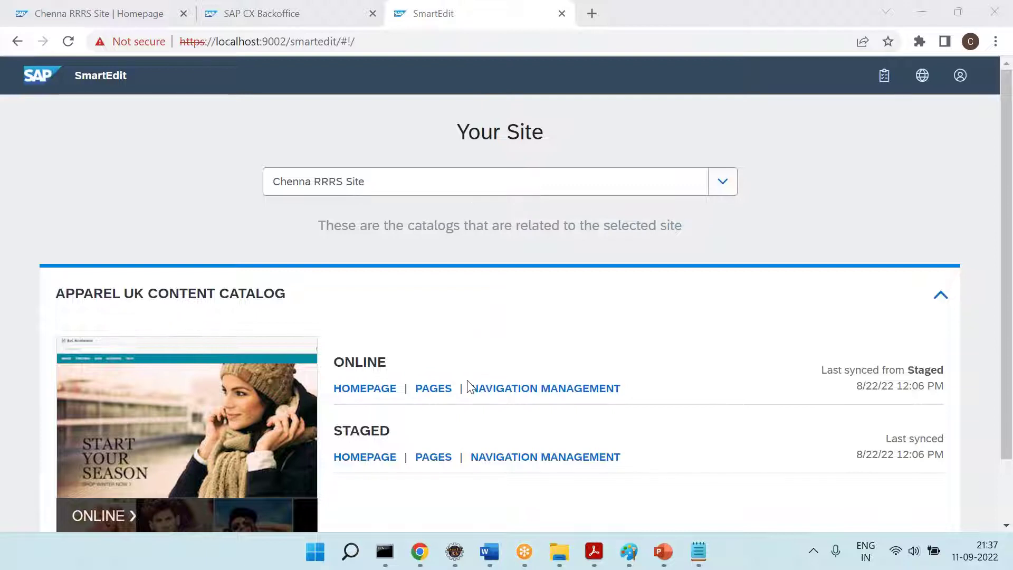
click(438, 193)
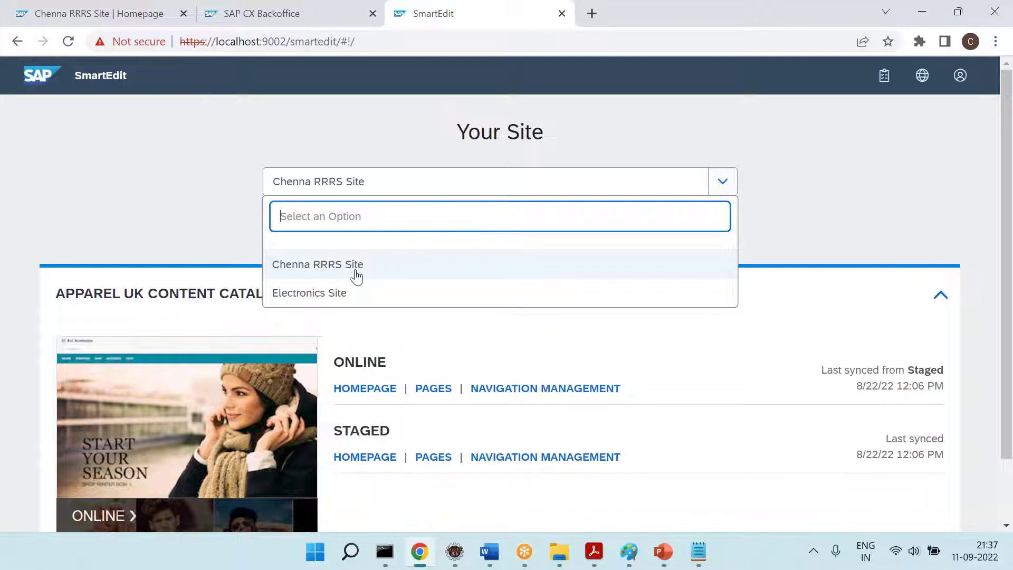
click(489, 551)
Review the Step 1–5 notes and the RRRSCC catalog name against SmartEdit's site list
drag(235, 324, 479, 328)
scroll(331, 278, up, 5)
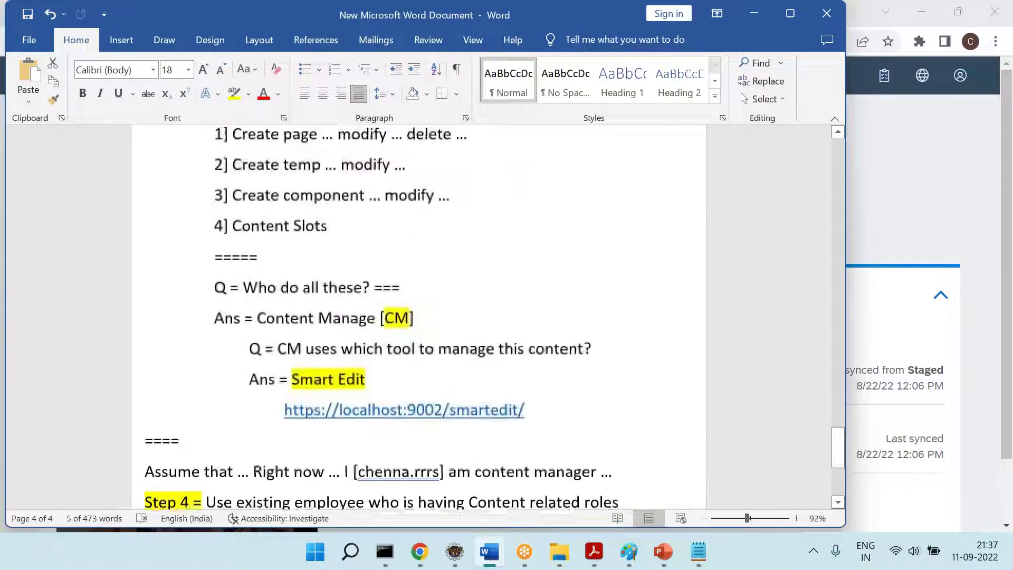
drag(240, 256, 357, 371)
scroll(357, 371, down, 5)
scroll(348, 364, up, 6)
double_click(407, 219)
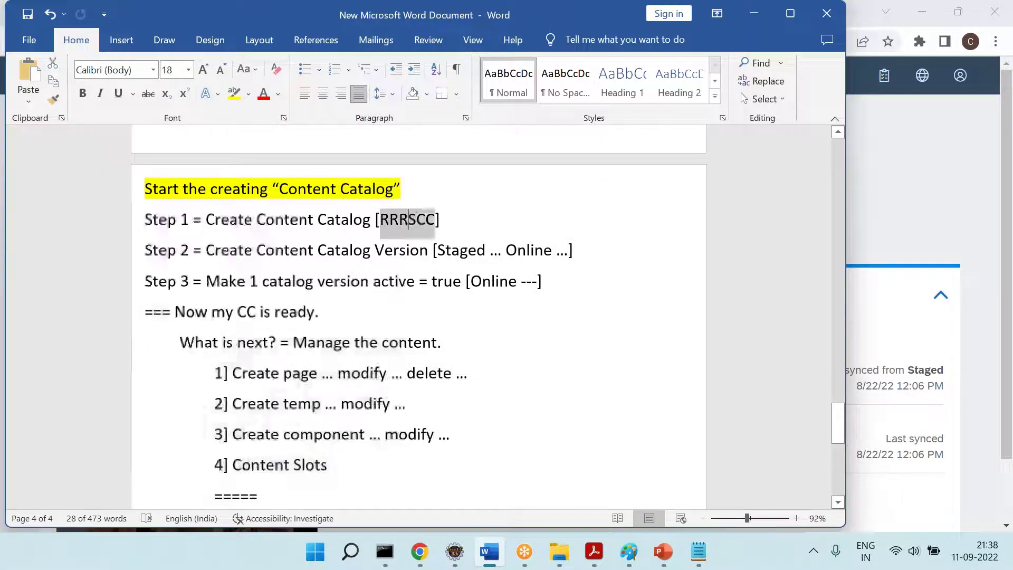
click(237, 98)
scroll(462, 372, down, 7)
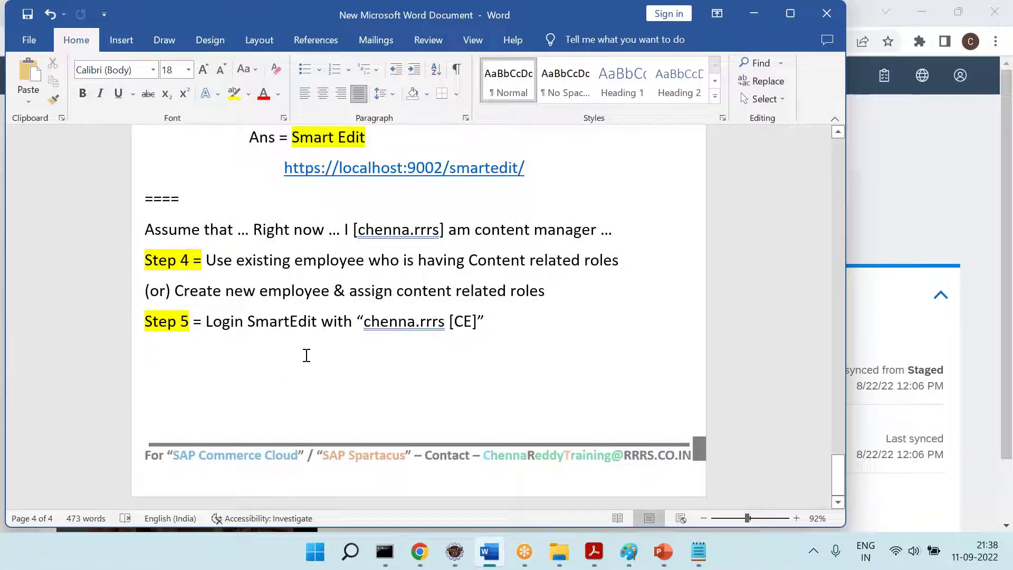
key(alt+Tab)
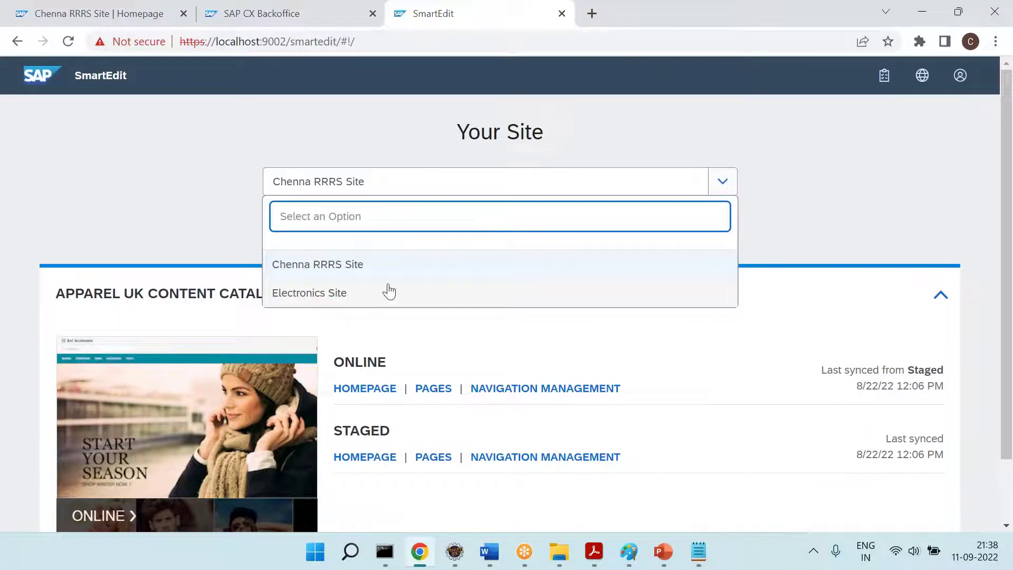
key(alt+Tab)
Note '= After login' followed by 'RRRSCC is not showing.'
text(= A)
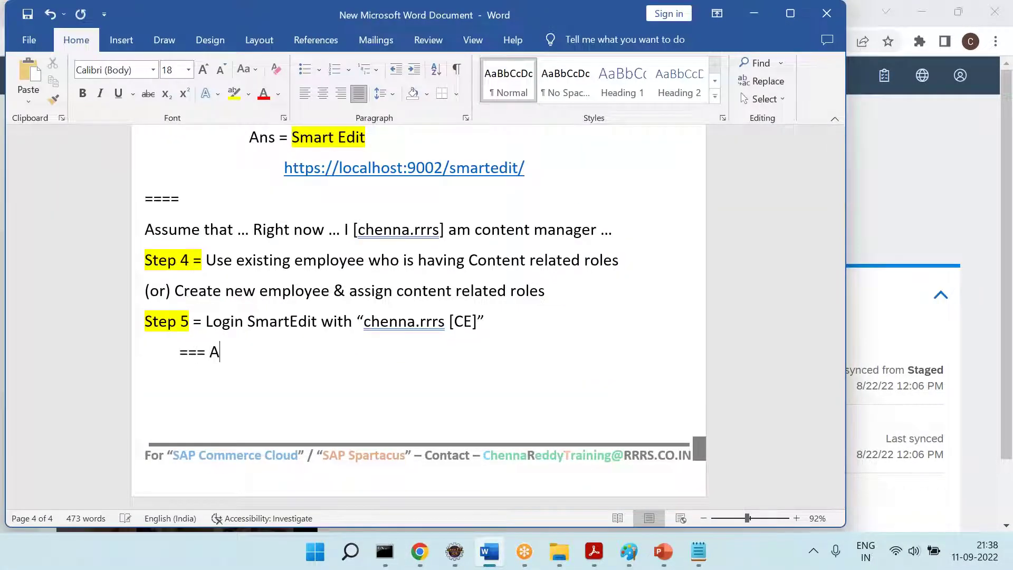
text(fter loing)
key(Return)
key(BackSpace)
key(BackSpace)
key(BackSpace)
key(BackSpace)
text(gin)
key(Return)
text(RRRSCC is not showing.)
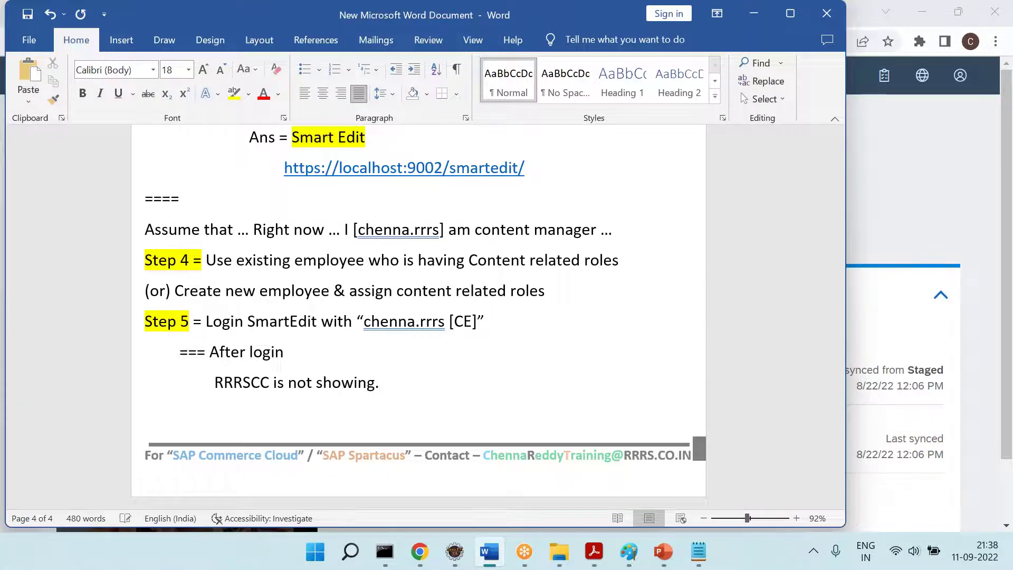
key(Return)
Add an indented 'Why? ===' line and save the notes
key(alt+Tab)
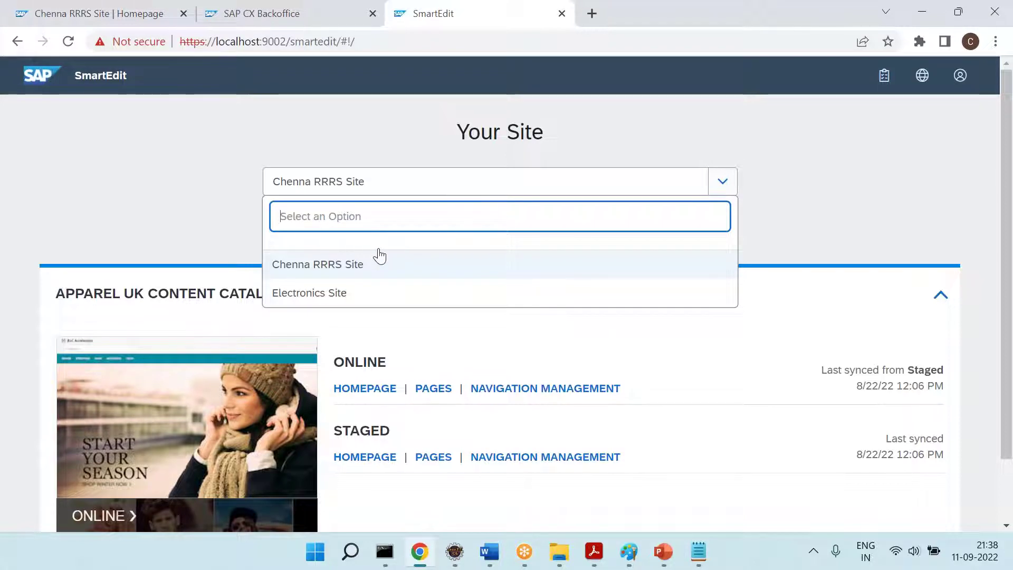
key(alt+Tab)
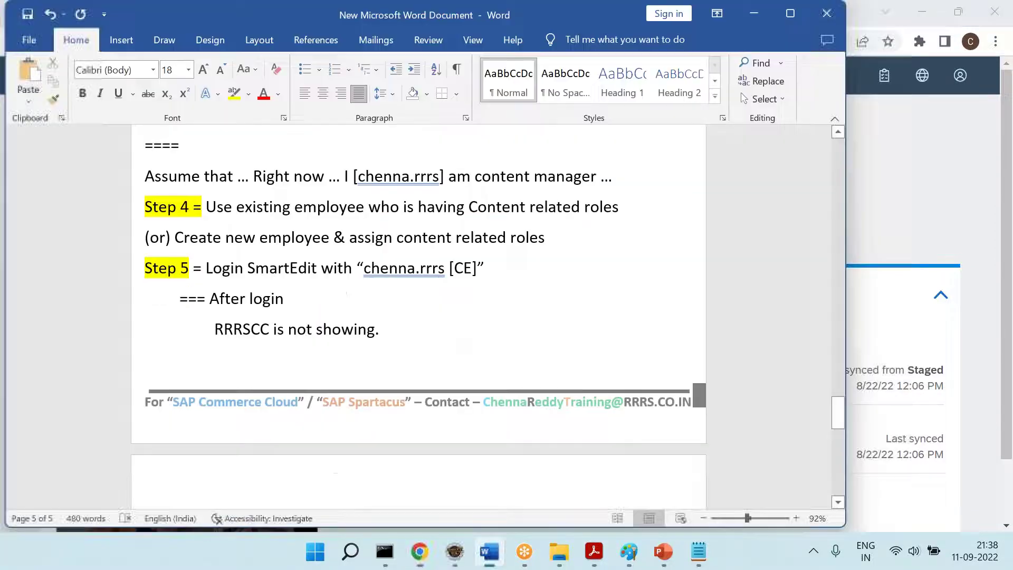
key(Tab)
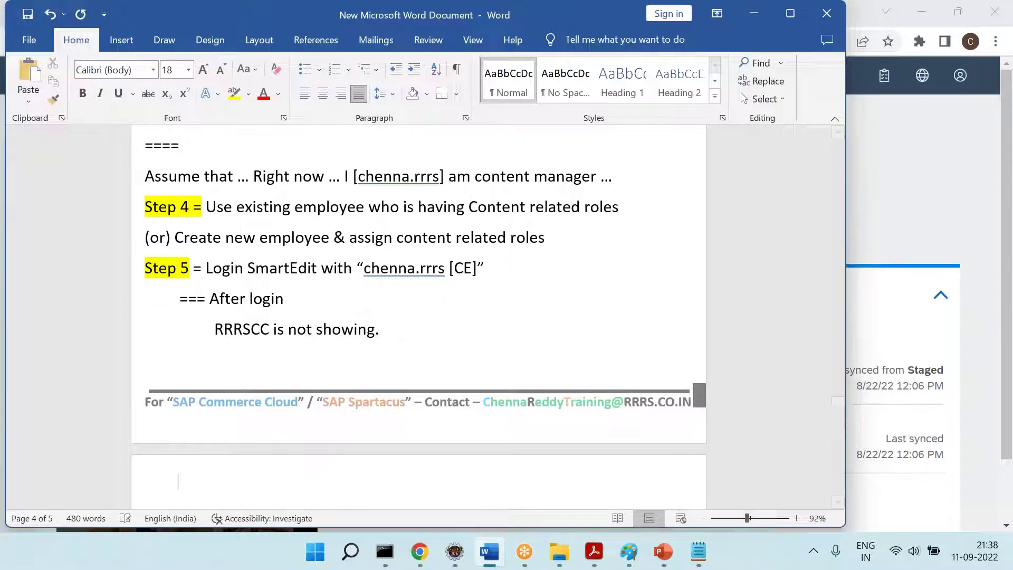
text(Why? ===)
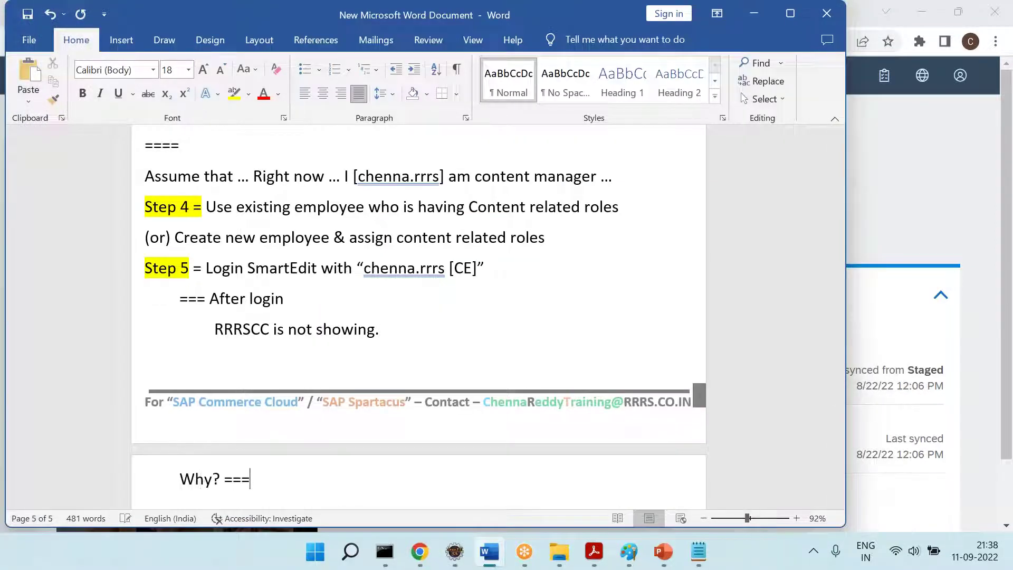
key(Return)
key(Tab)
key(Tab)
key(ctrl+s)
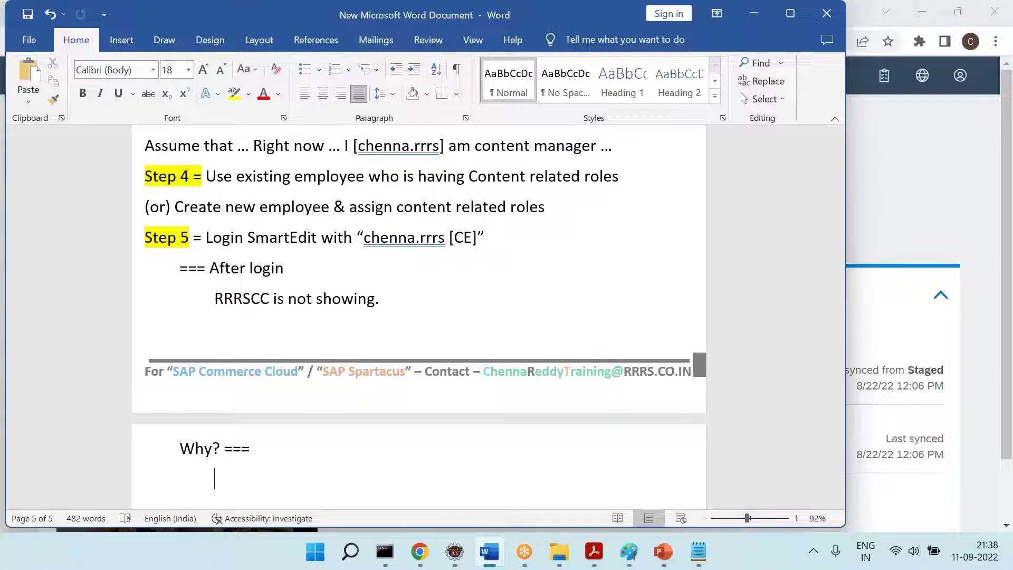
Compare the Step 5 note and RRRSCC with the SmartEdit site list
key(alt+Tab)
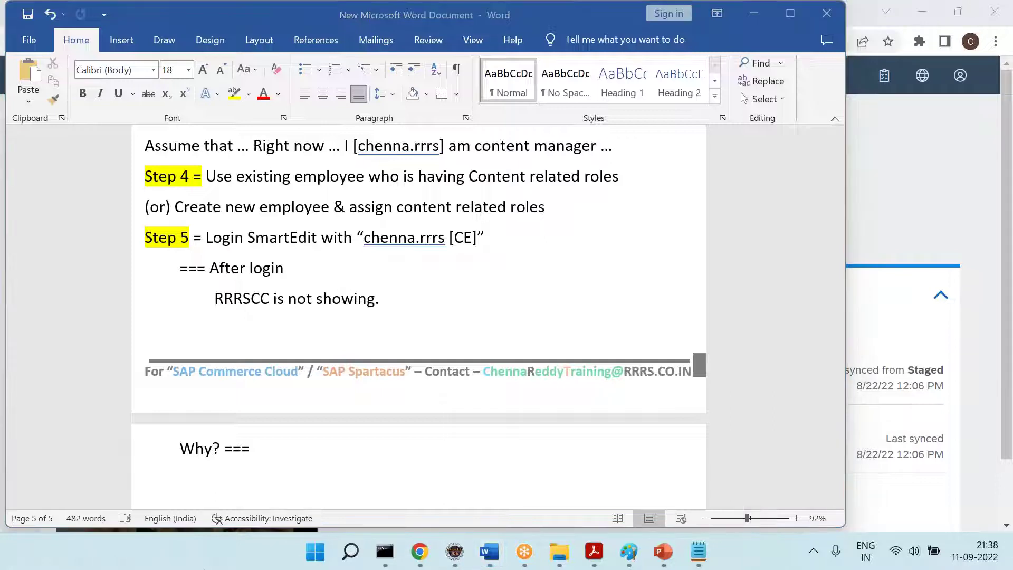
key(alt+Tab)
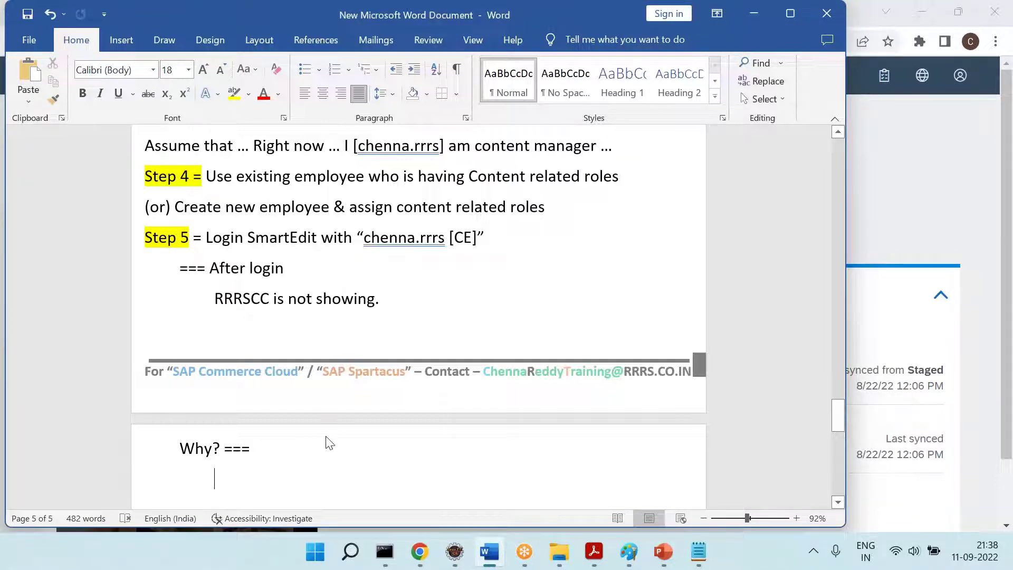
drag(225, 244, 485, 236)
click(426, 563)
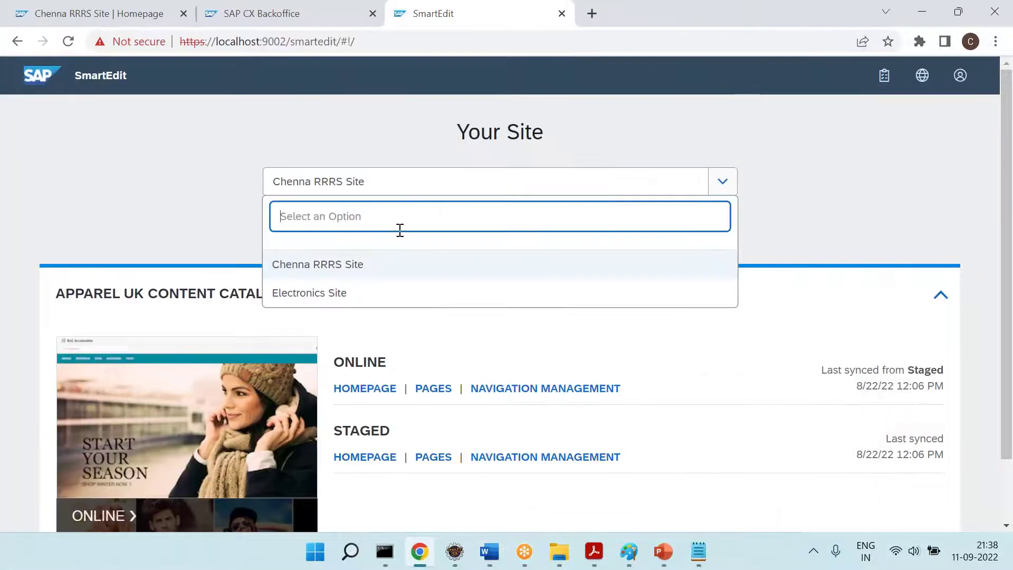
key(alt+Tab)
double_click(226, 295)
click(283, 298)
double_click(244, 302)
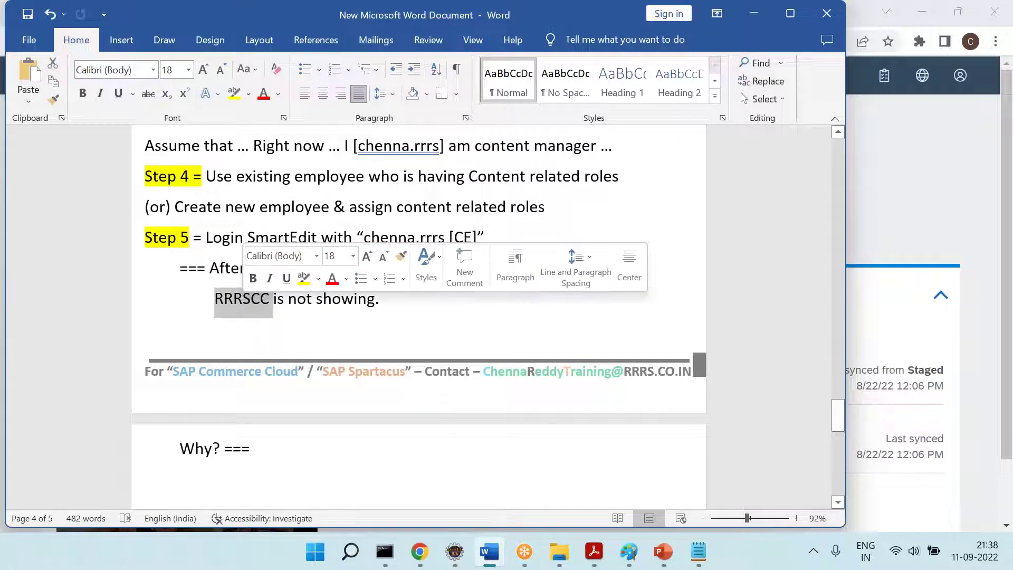
key(alt+Tab)
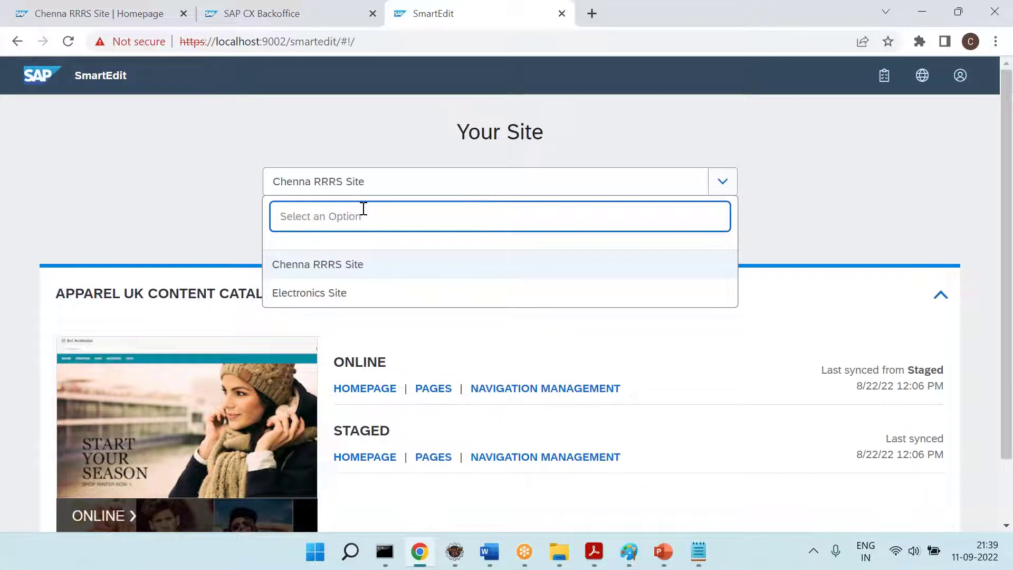
key(alt+Tab)
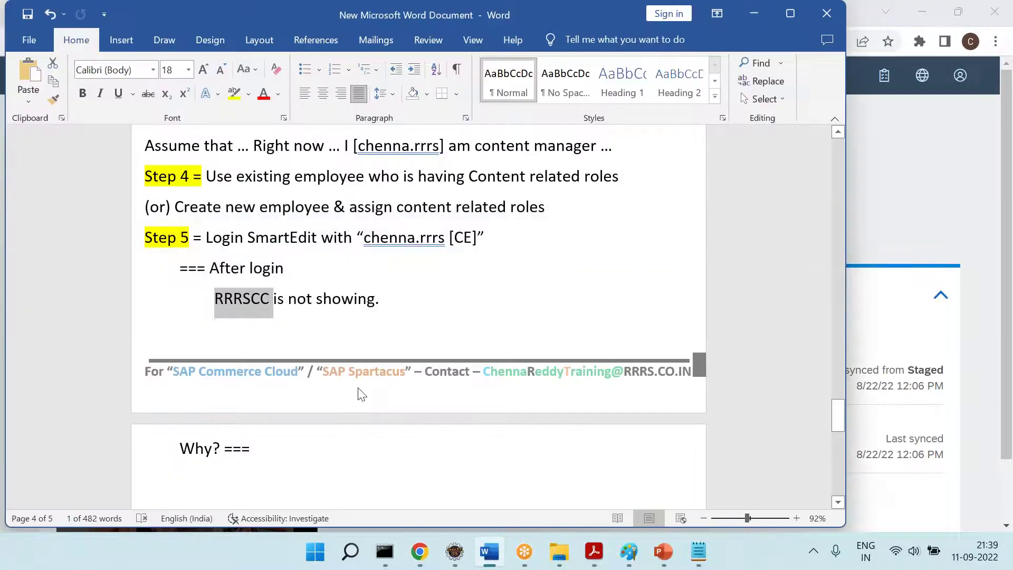
Add the reason line 'Bcoz... Who created RRRSCC? === admin'
click(300, 441)
key(Return)
key(Tab)
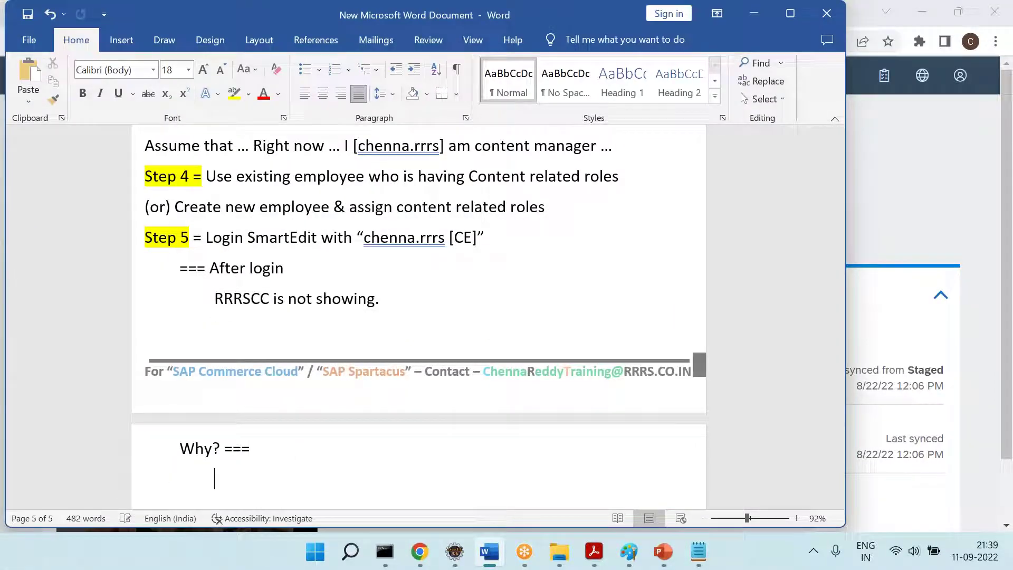
text(Bcoz)
text(... A)
key(BackSpace)
text(Who created )
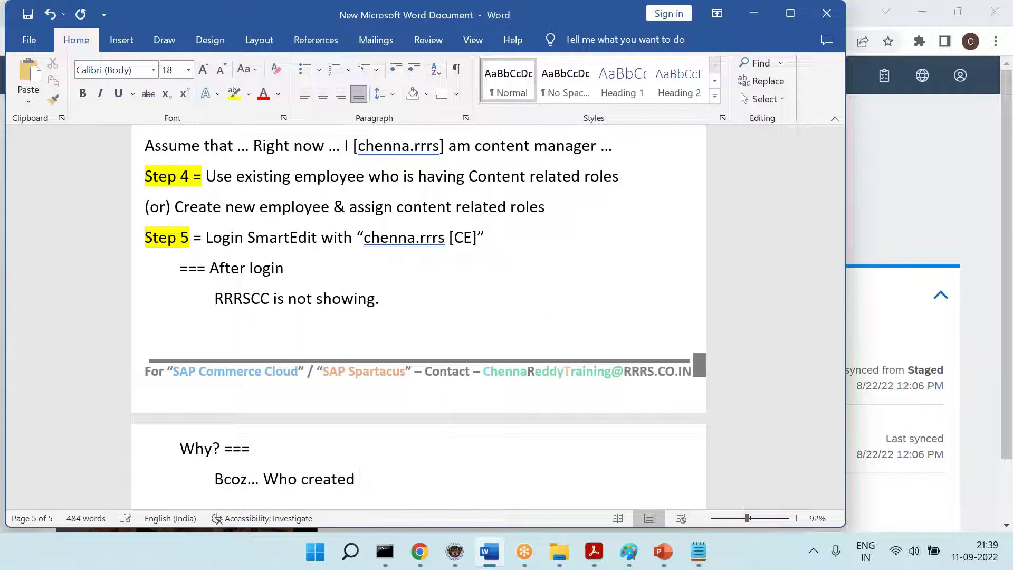
text(RRRSCC? === admin)
key(Return)
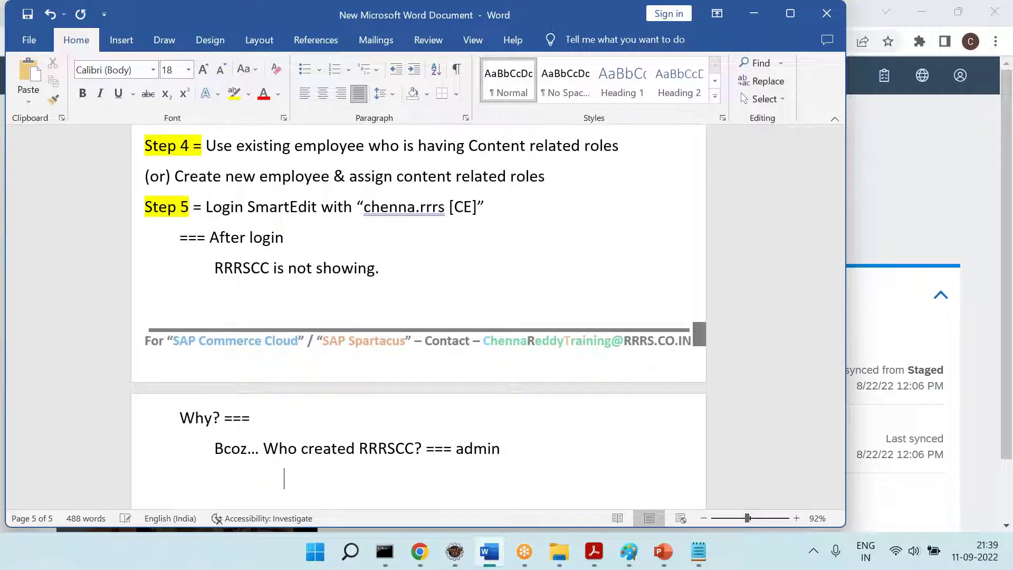
Add 'Who login [CE]' and 'Permissions are missing' as indented lines
key(Tab)
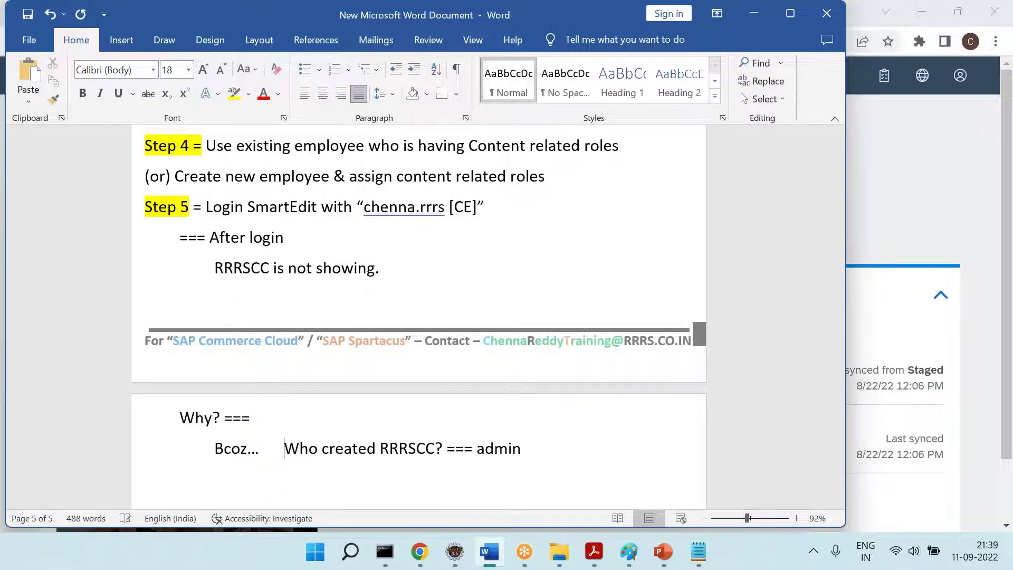
text(Who login [EC)
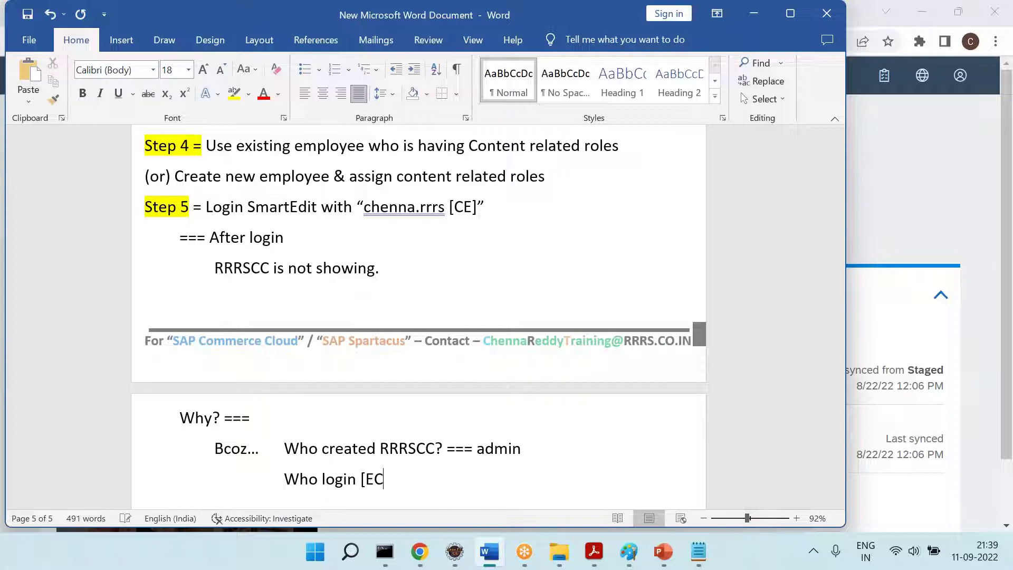
key(BackSpace)
key(BackSpace)
key(BackSpace)
text(CE===)
key(BackSpace)
key(BackSpace)
key(BackSpace)
key(BackSpace)
key(BackSpace)
key(BackSpace)
text(= CE)
key(Return)
key(Tab)
text(Perm)
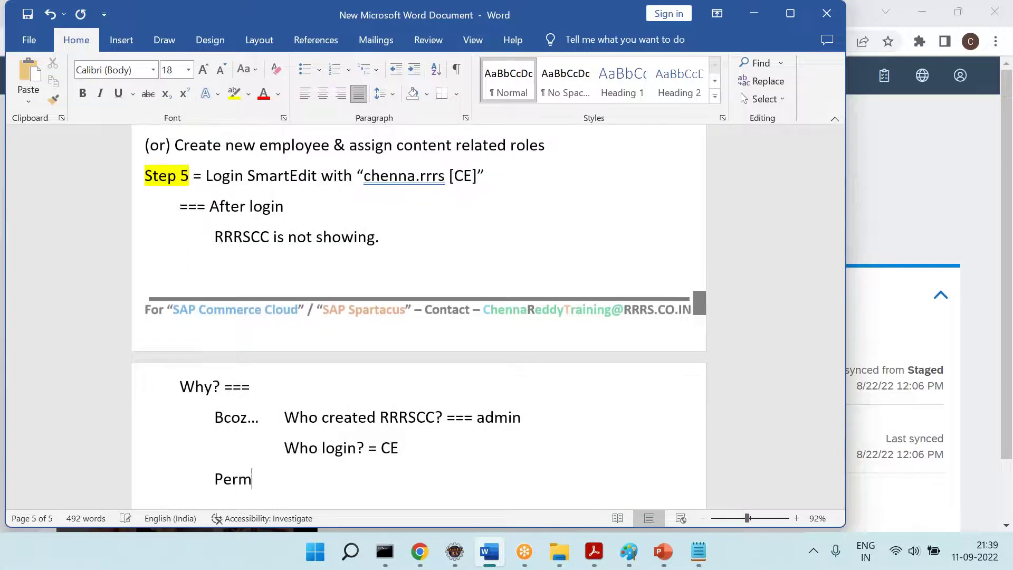
text(issions are missing)
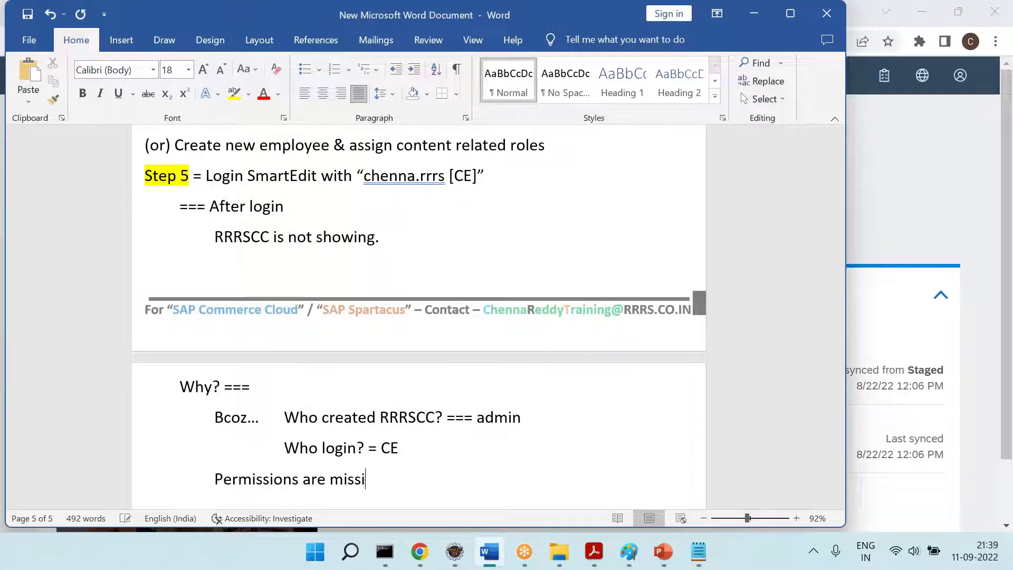
key(Return)
Write 'Step 6 = Give the permissions' with the Step 6 label highlighted yellow
key(BackSpace)
key(BackSpace)
text(Step 6 )
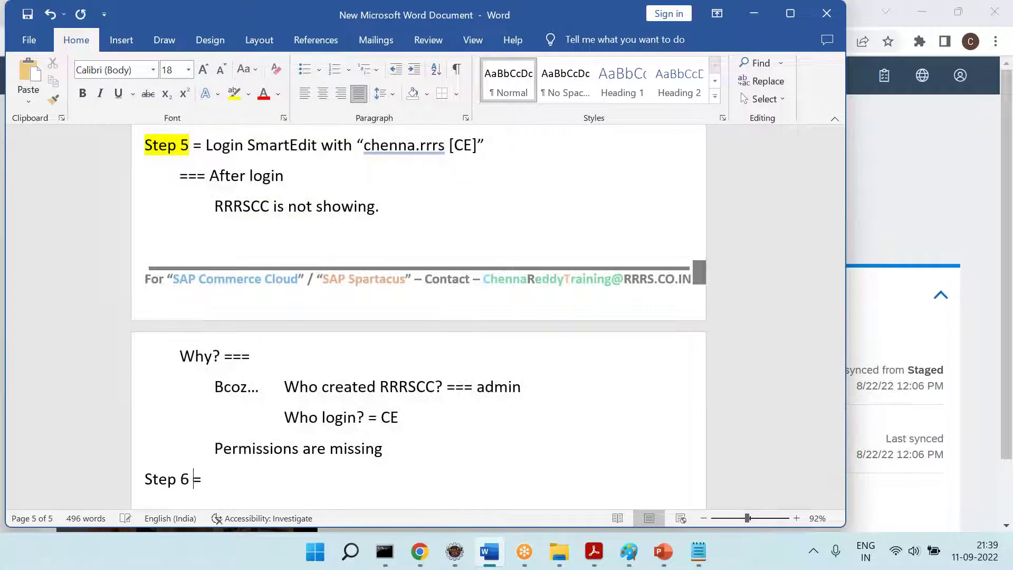
text(=)
key(Return)
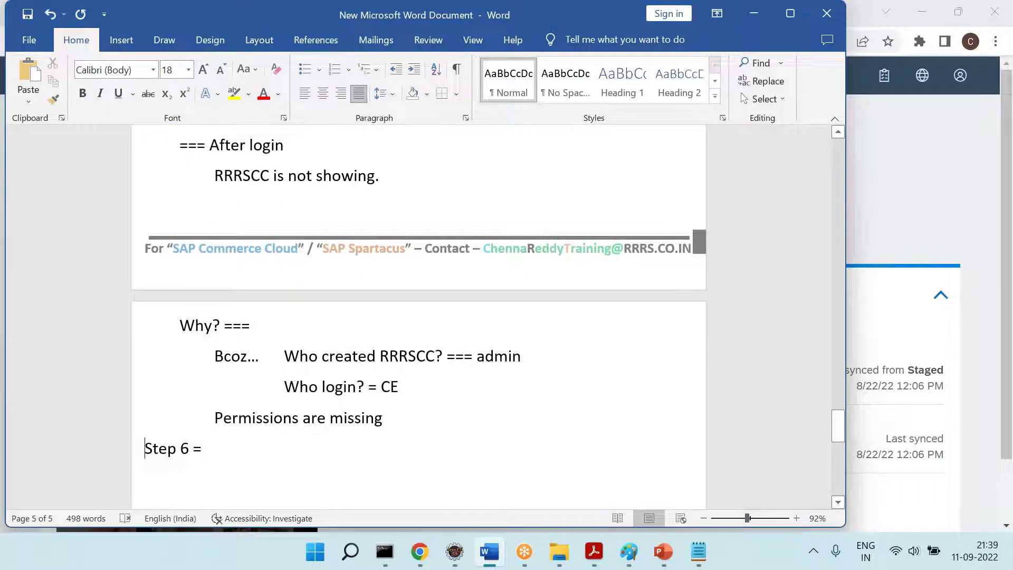
key(shift+Right)
key(shift+Right)
key(shift+Right)
key(shift+Right)
key(shift+Right)
key(shift+Right)
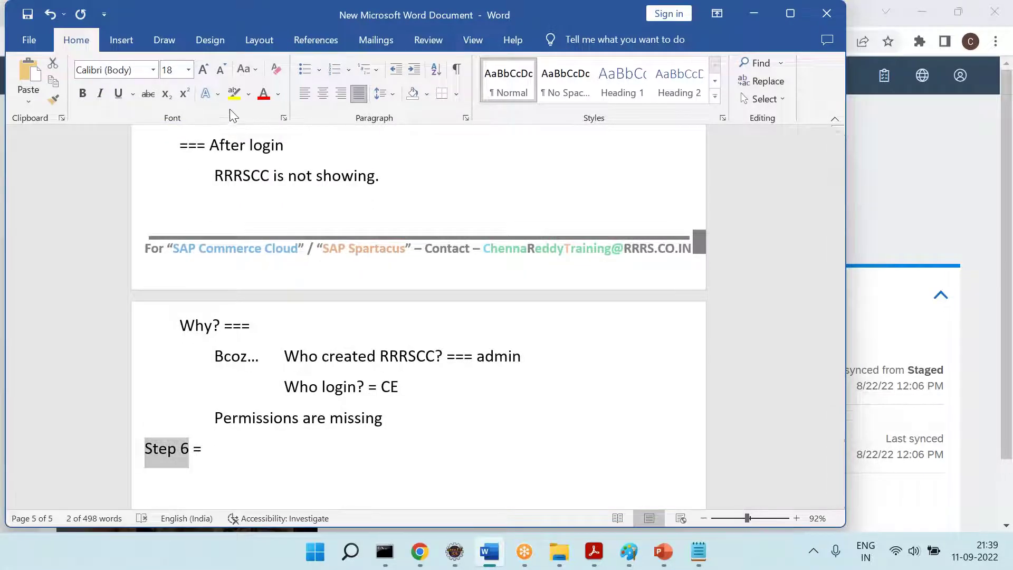
click(234, 94)
key(Right)
text(Give theper)
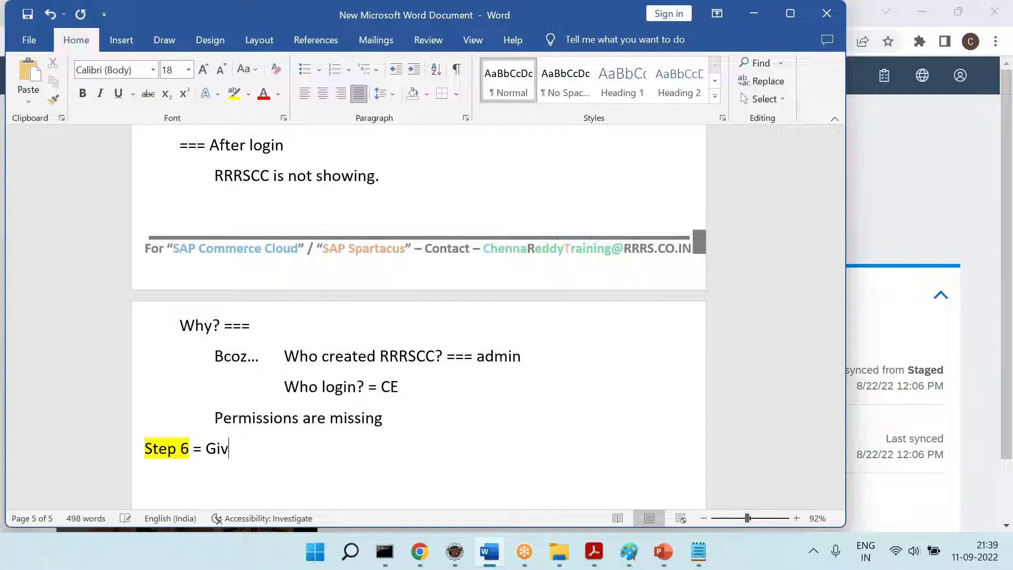
key(BackSpace)
key(BackSpace)
key(BackSpace)
text(permissions)
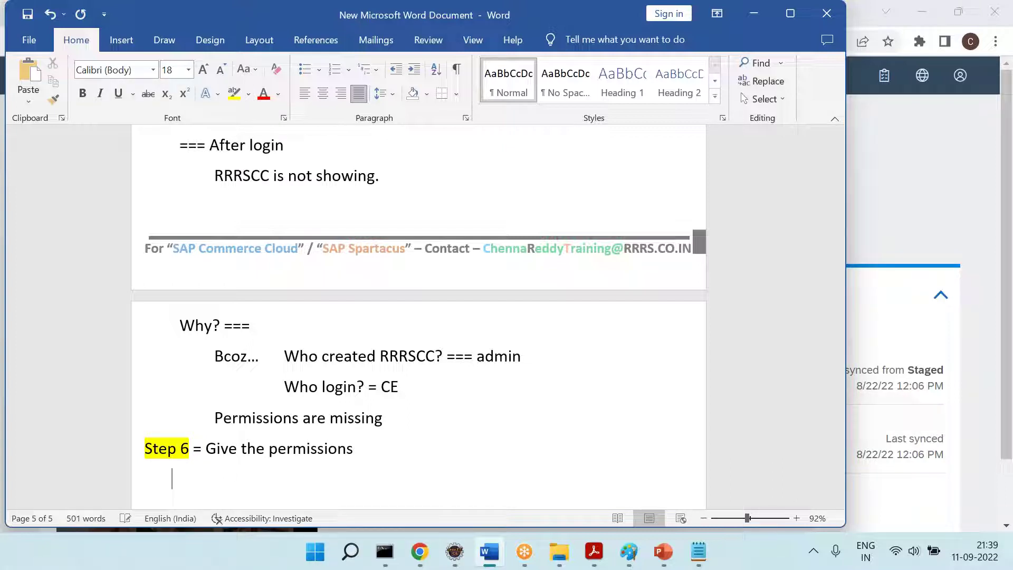
Reopen the new employee in Backoffice and scroll its Personalization tab to catalog version permissions
click(418, 552)
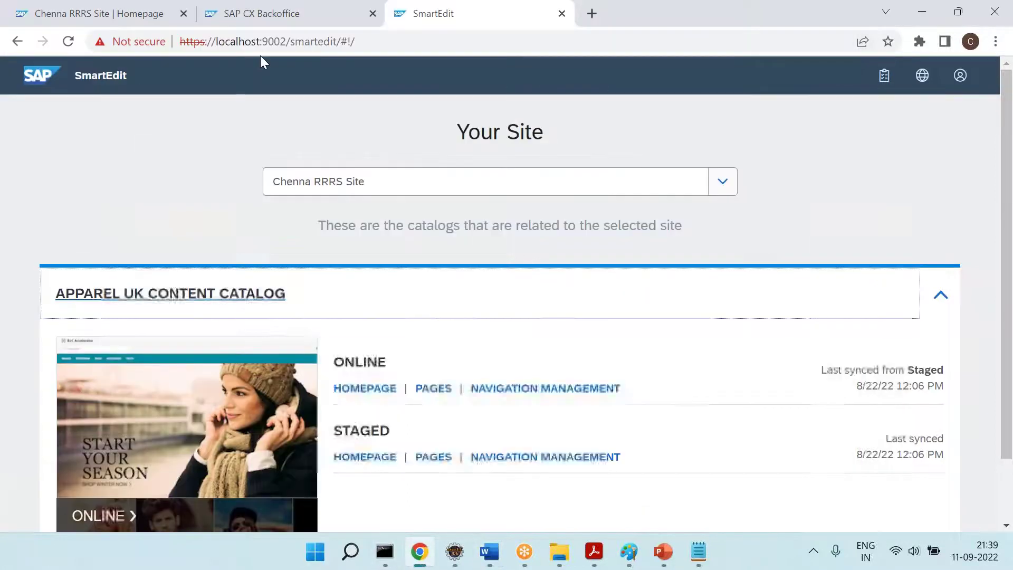
click(245, 8)
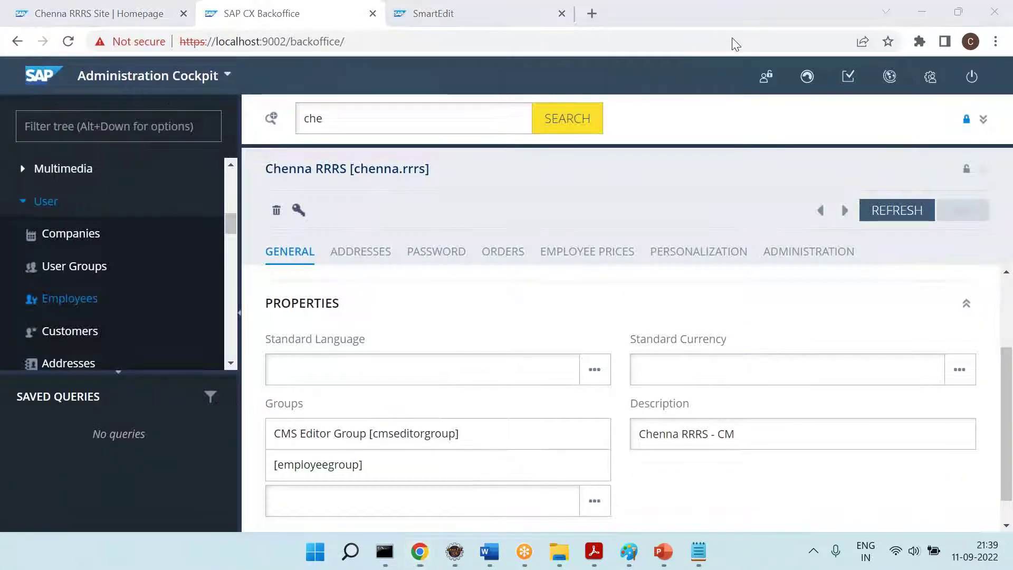
click(122, 288)
click(376, 127)
click(334, 296)
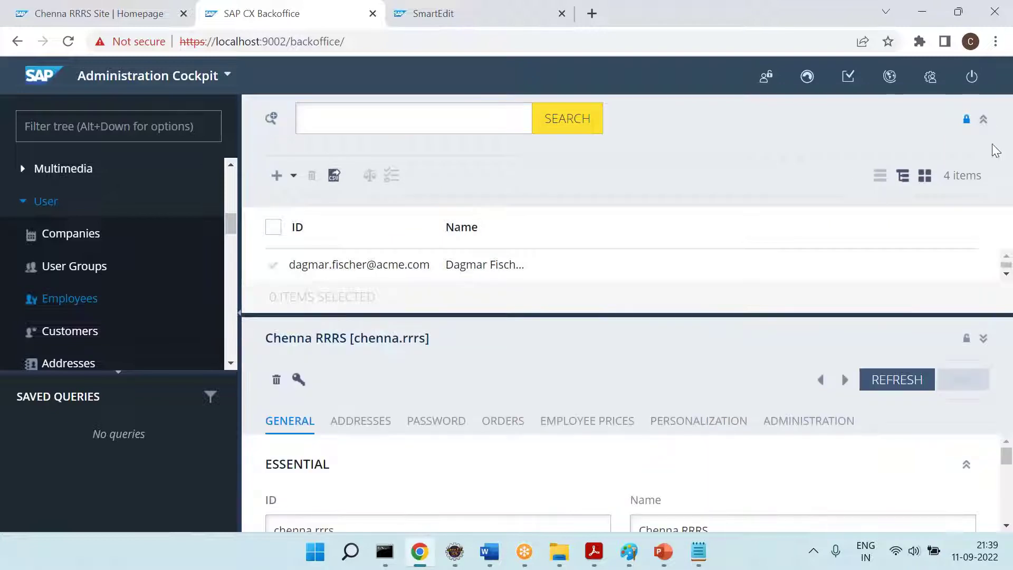
click(984, 121)
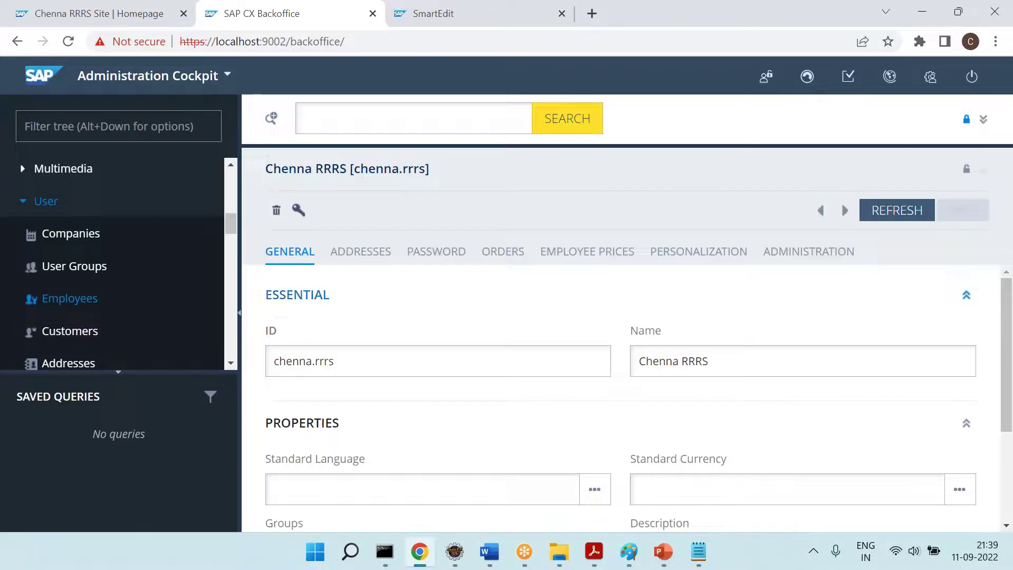
click(692, 251)
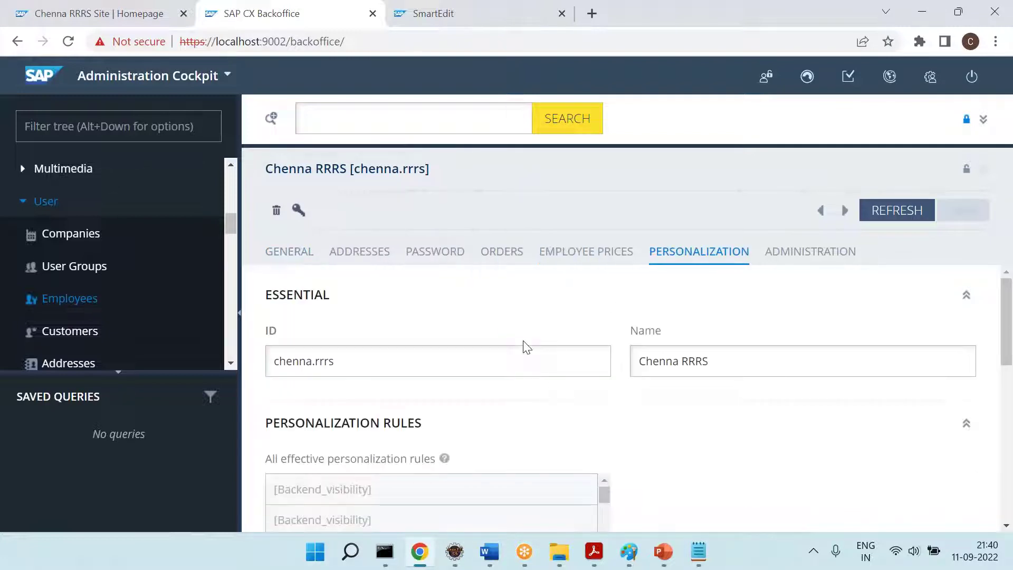
scroll(526, 347, down, 10)
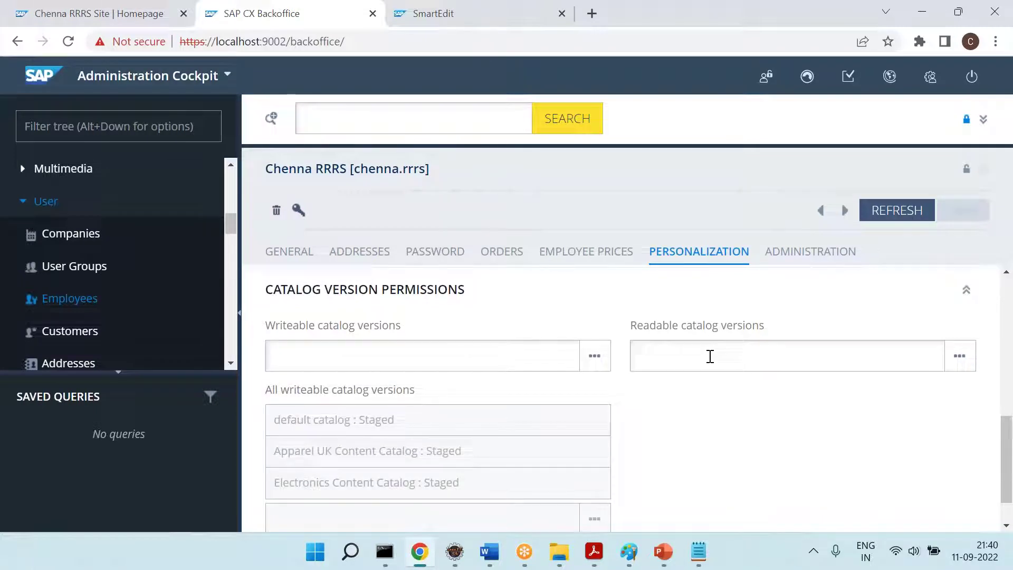
Add RRRS CC : Online and RRRS CC : Staged as writeable catalog versions and save
click(396, 358)
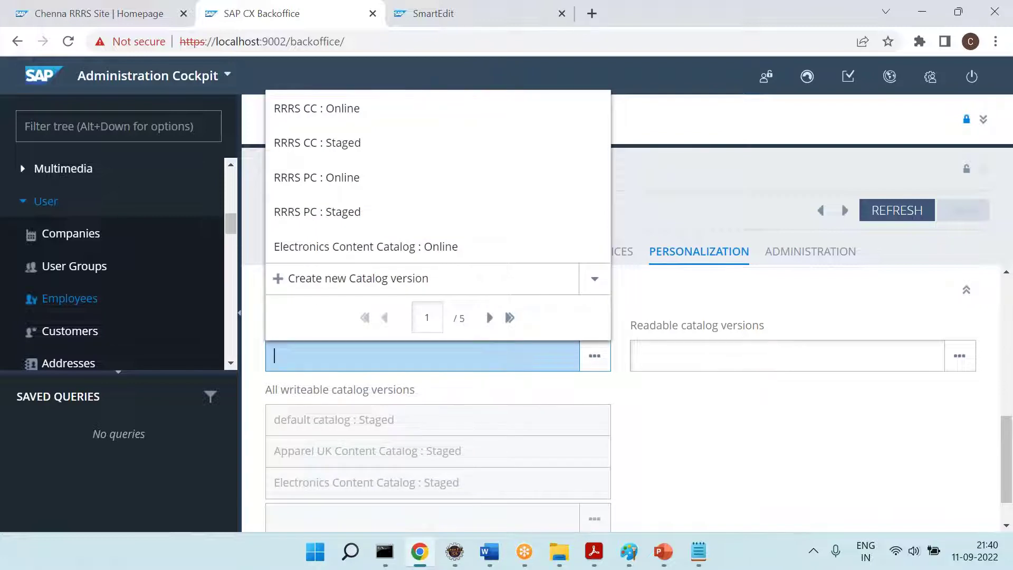
click(339, 115)
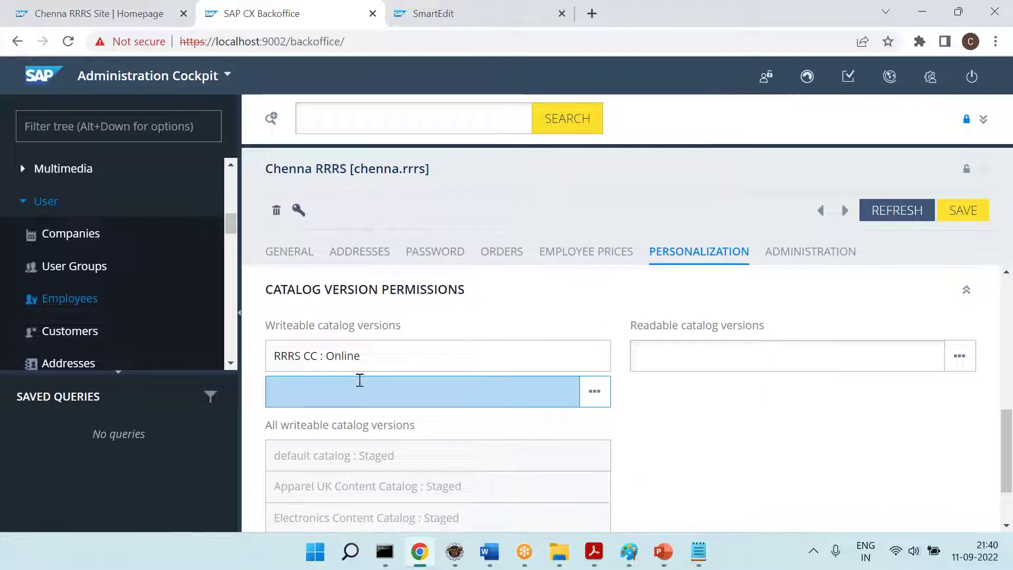
click(361, 380)
click(324, 185)
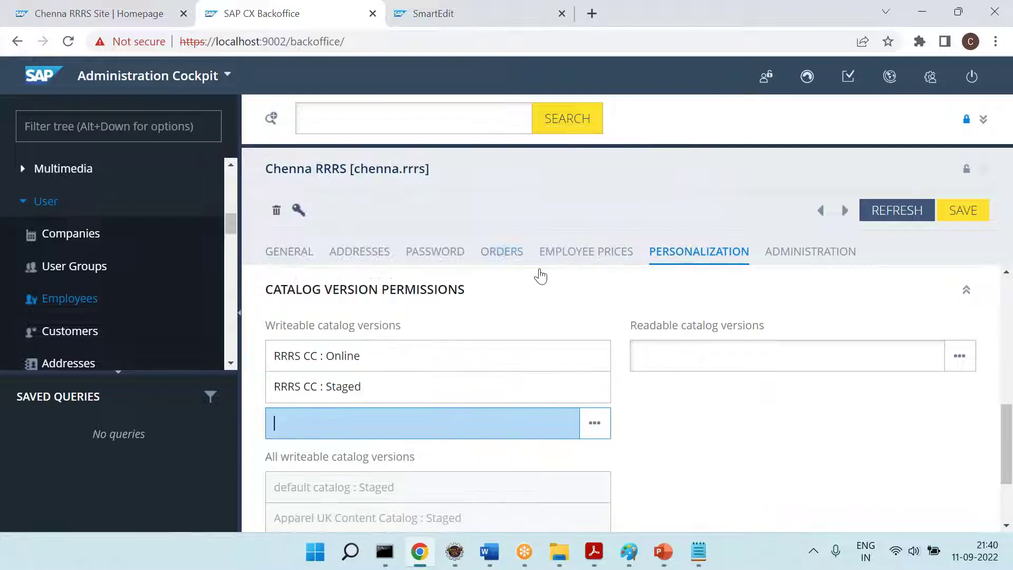
click(959, 220)
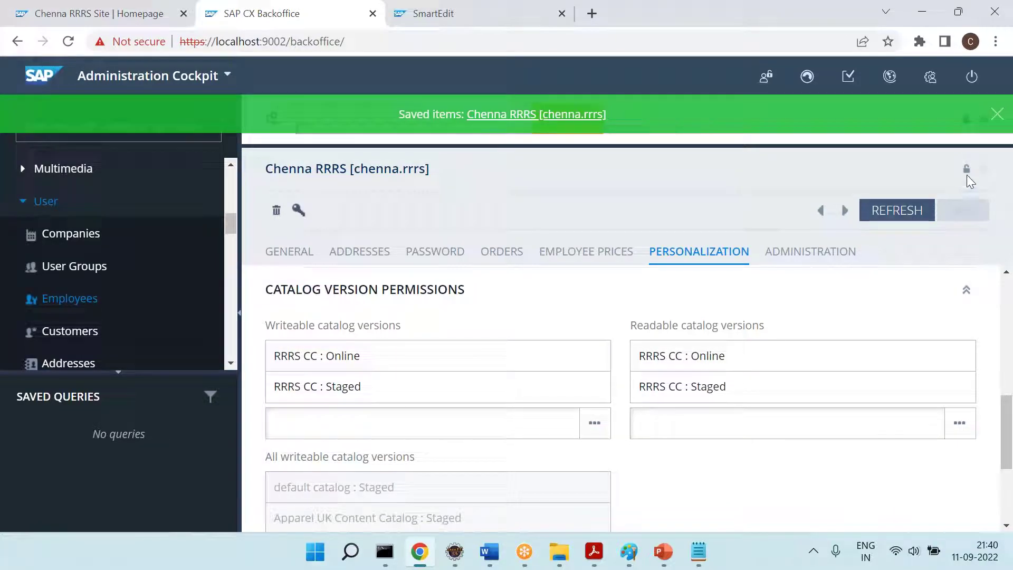
click(996, 113)
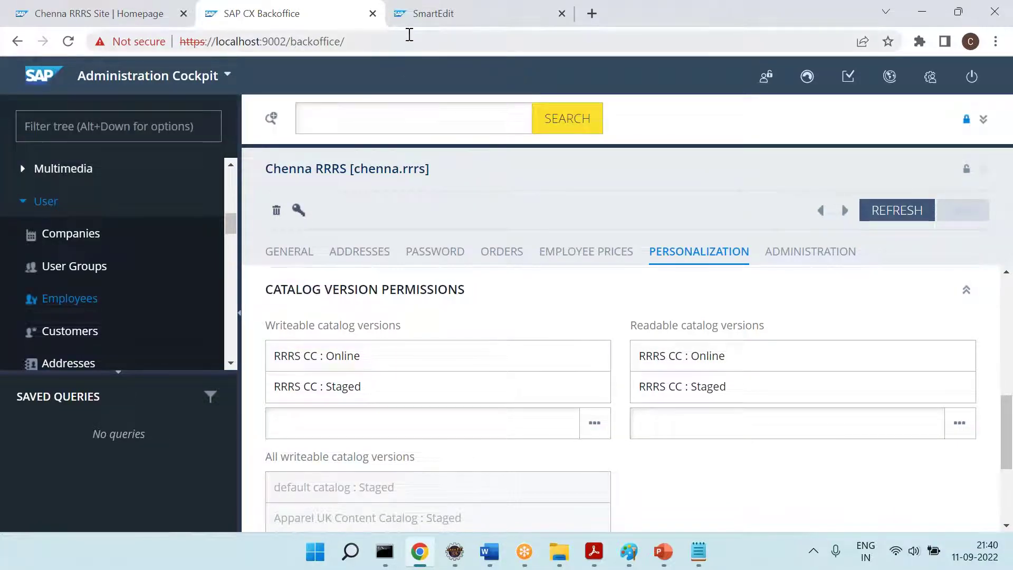
click(490, 551)
scroll(355, 469, down, 2)
Start a new unindented Step 6 line with its label highlighted yellow
key(BackSpace)
text(Step 5)
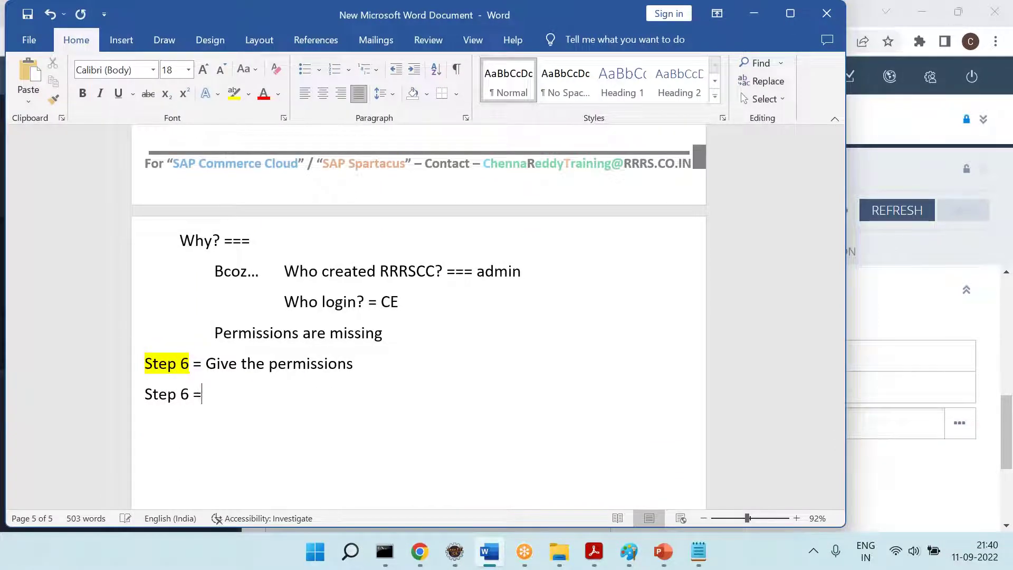
key(shift+Right)
key(shift+Right)
key(shift+Right)
key(shift+Right)
key(shift+Right)
key(shift+Right)
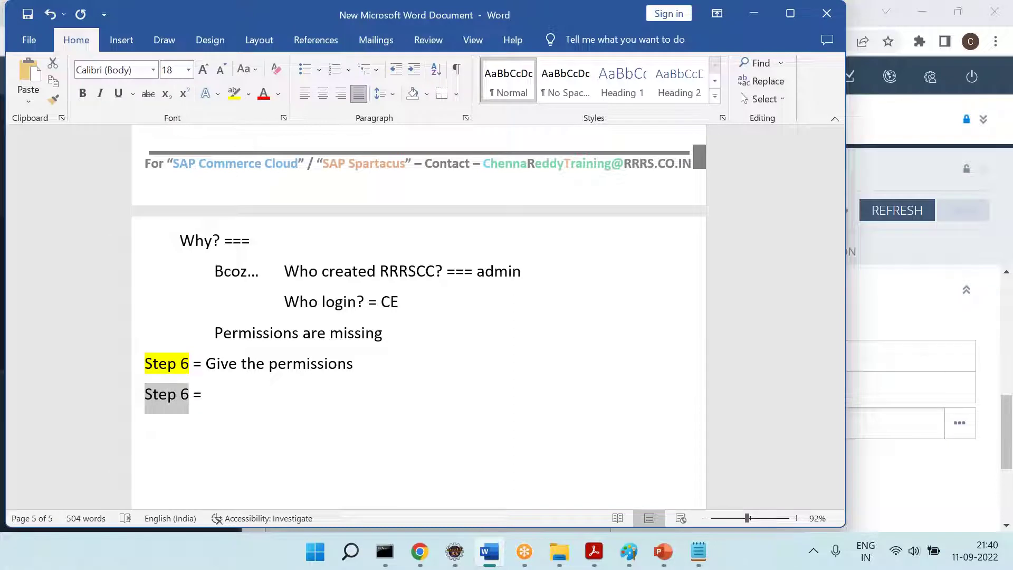
click(234, 93)
Copy the Step 5 SmartEdit login notes and paste them under the new Step 6 line
scroll(228, 253, up, 4)
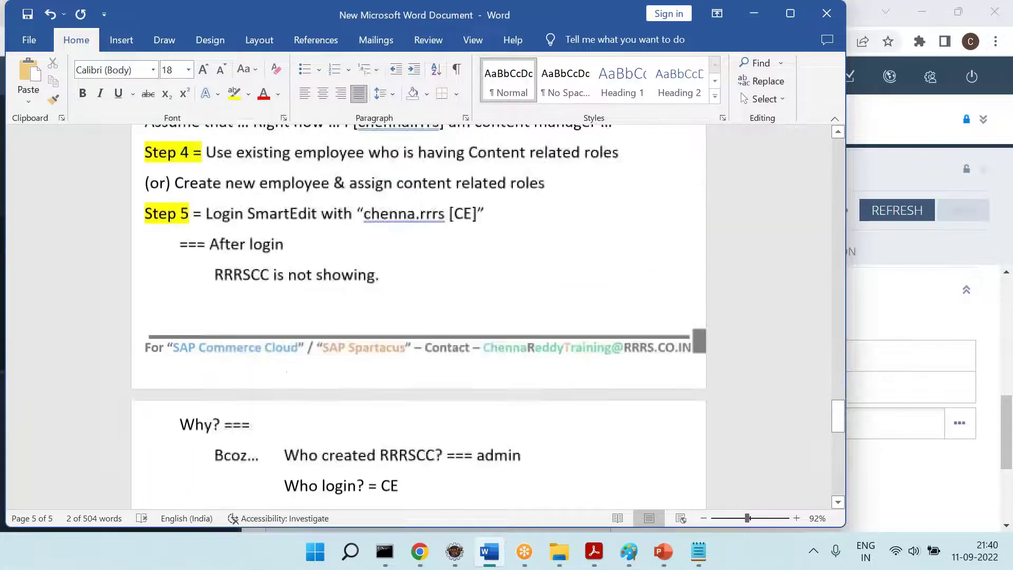
click(206, 231)
drag(206, 231, 422, 287)
key(ctrl+c)
key(ctrl+End)
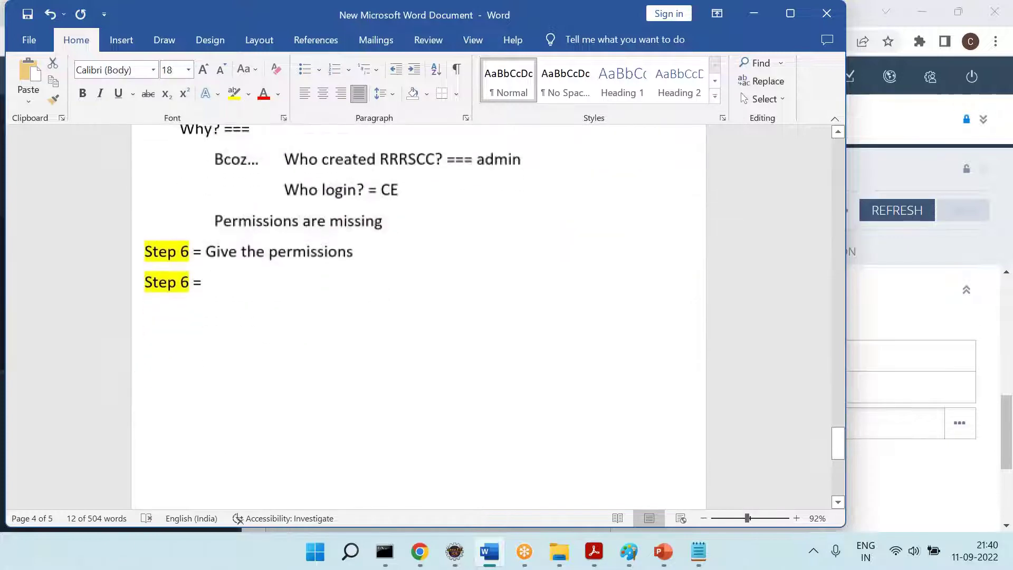
key(ctrl+v)
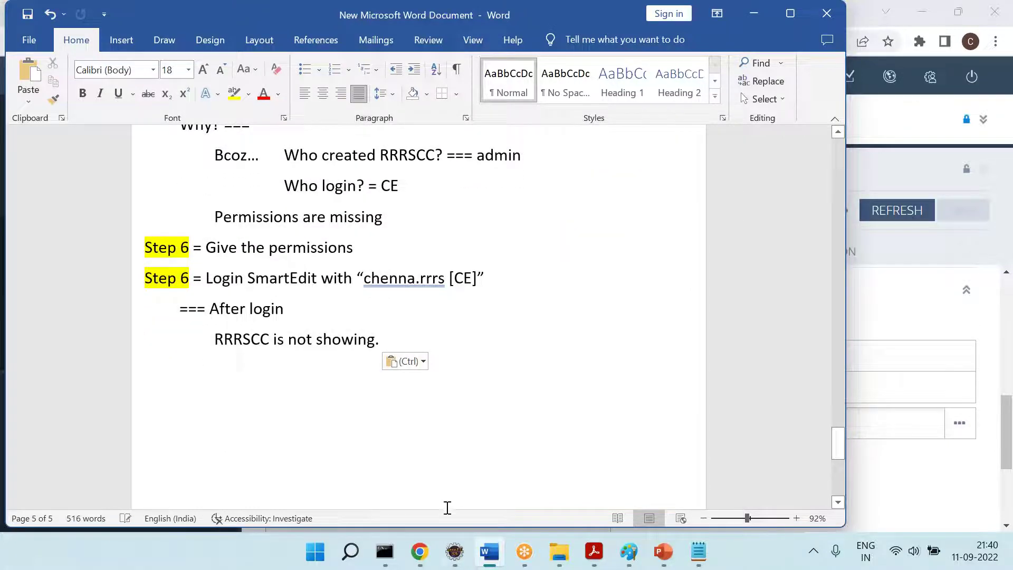
click(419, 551)
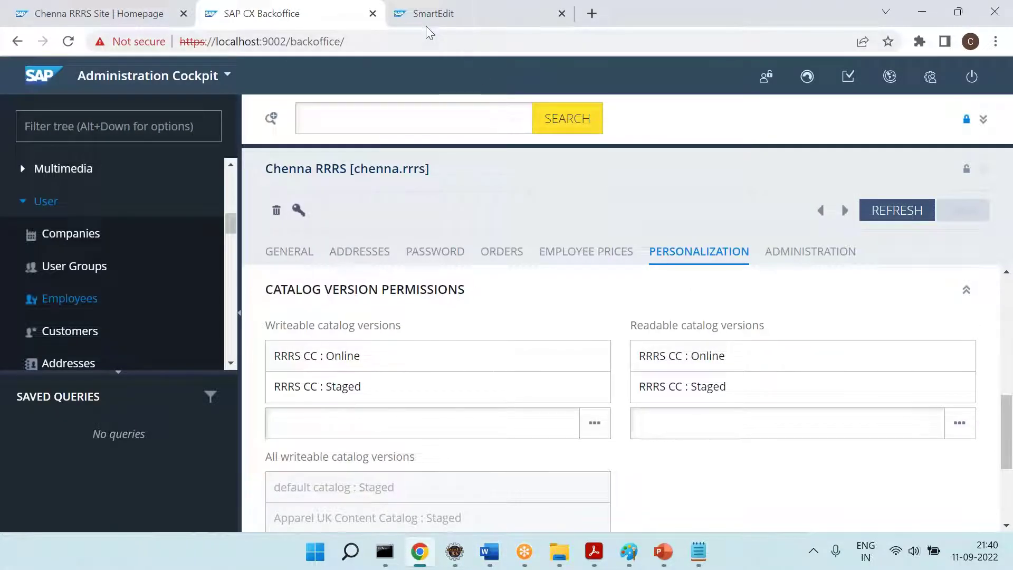
Sign out of SmartEdit from the user profile menu
click(426, 21)
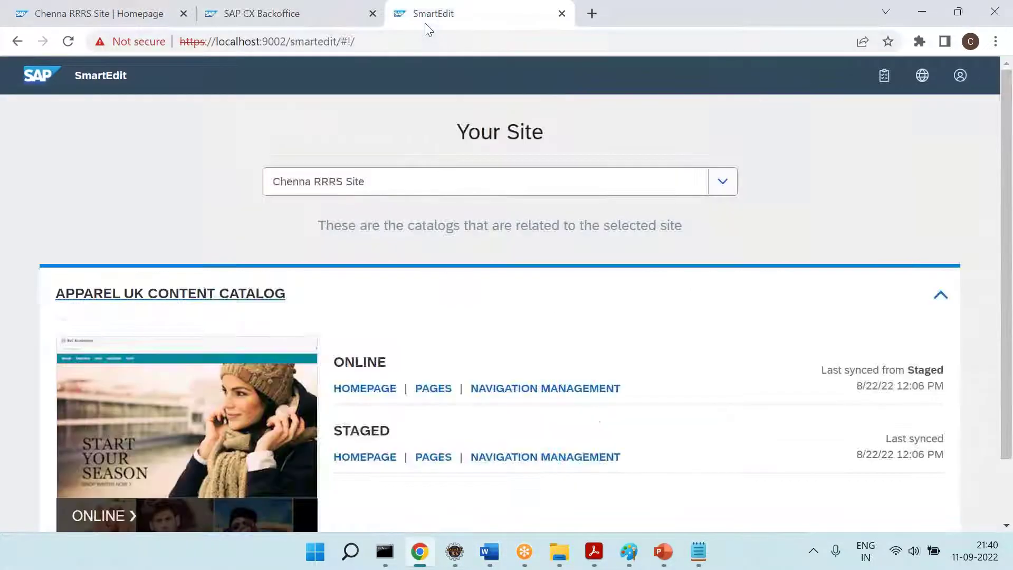
click(963, 76)
click(932, 150)
Log back in as the new employee and check the available sites list
click(536, 287)
click(524, 357)
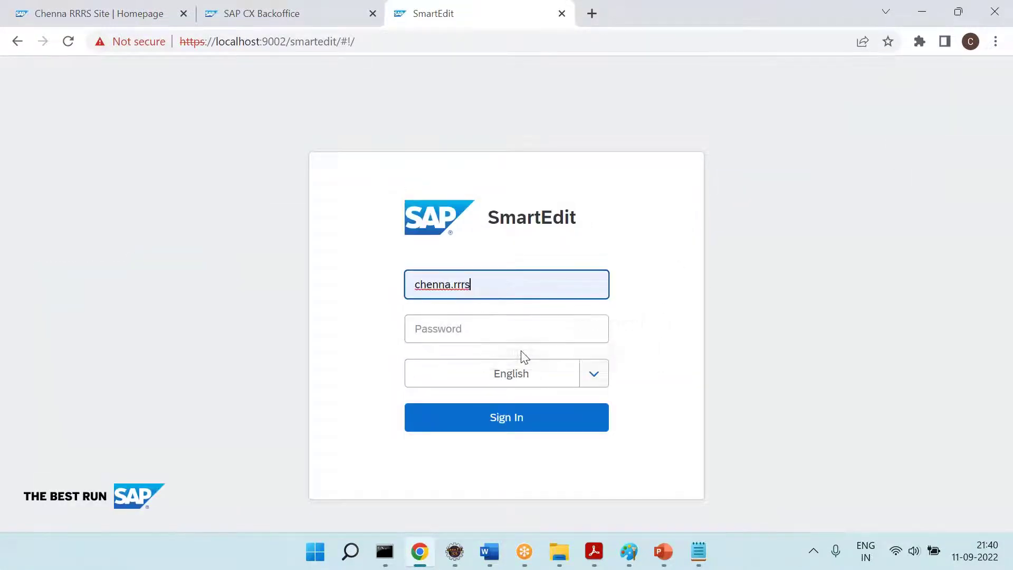
click(483, 339)
text(••)
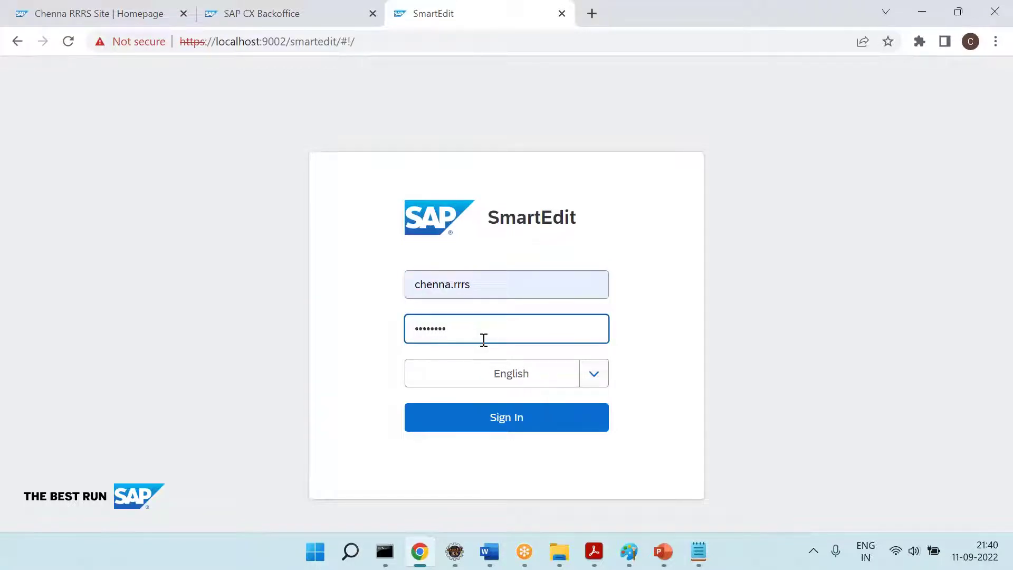
text(••••••)
key(Return)
click(423, 184)
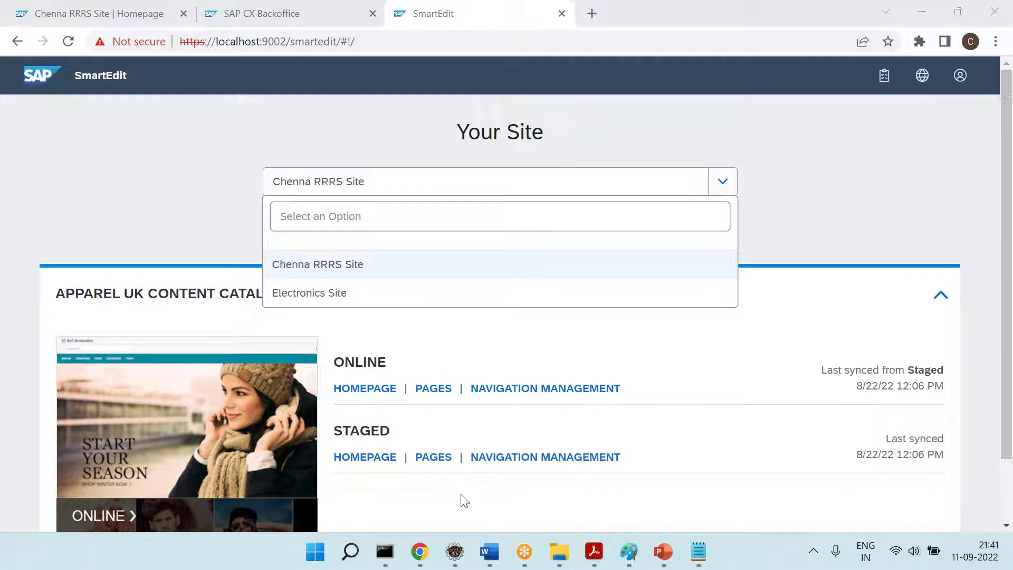
click(489, 551)
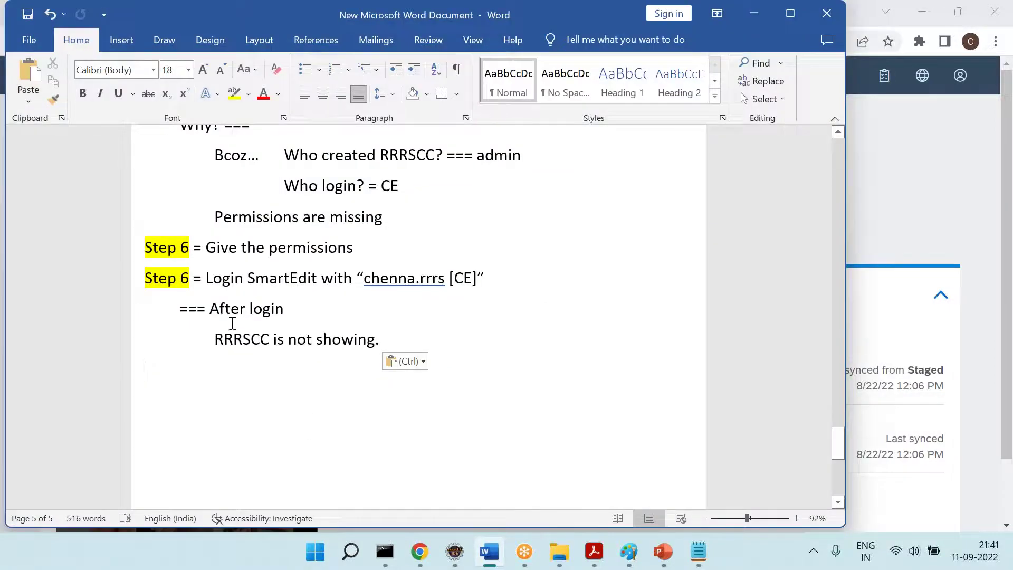
Reword the note to 'Still RRRSCC is not showing. Why?', highlight RRRSCC yellow, and save
drag(210, 311, 286, 323)
click(212, 350)
text(Still)
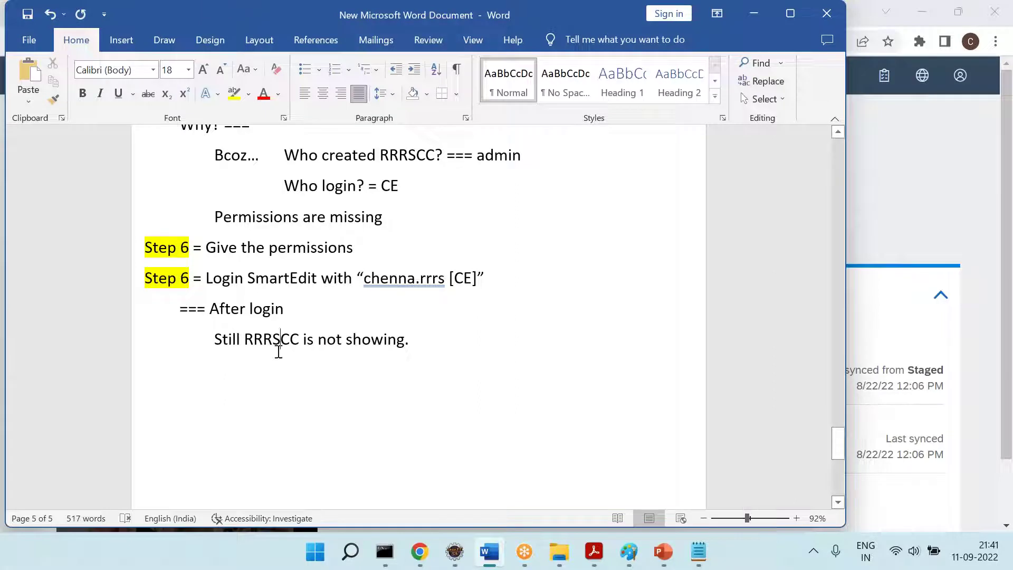
double_click(273, 341)
click(234, 93)
click(452, 338)
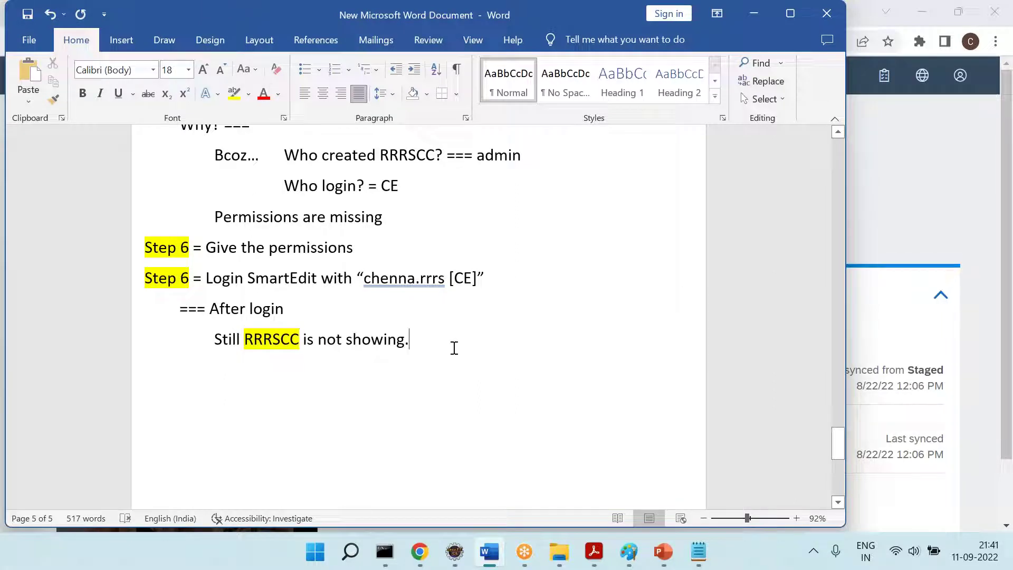
text(Why?)
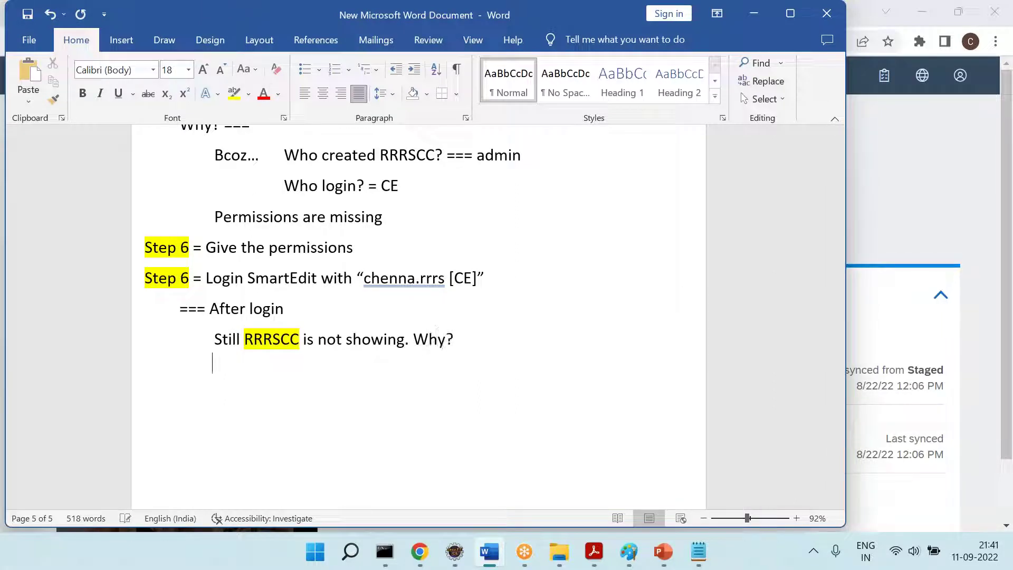
key(ctrl+s)
scroll(417, 317, up, 2)
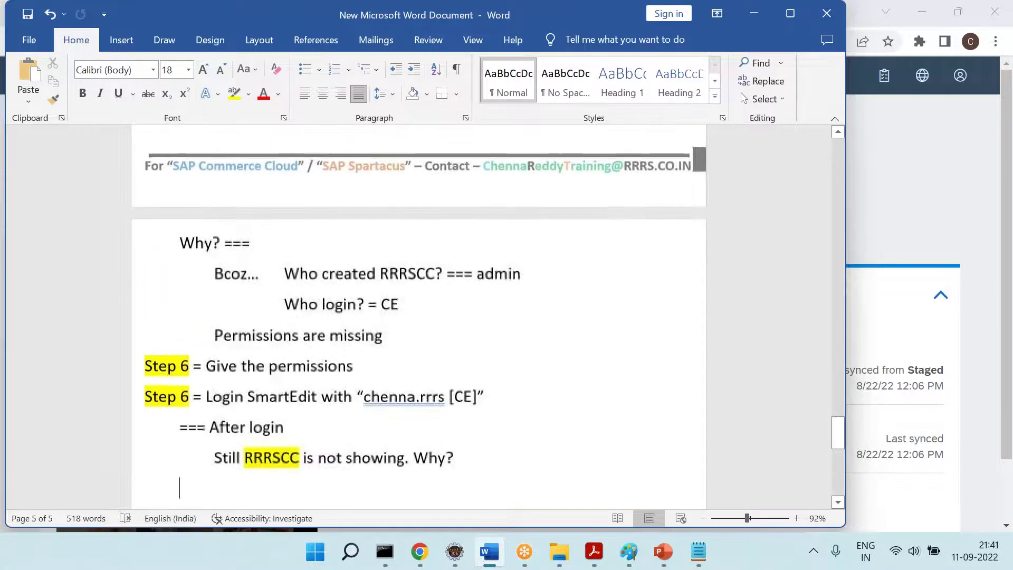
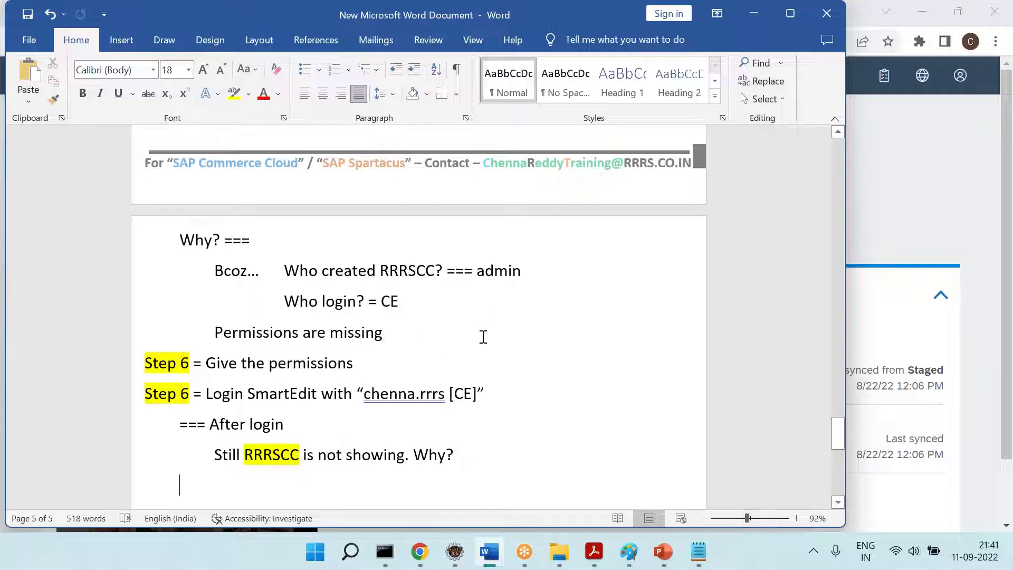
Add a 'Note =' line and renumber the second Step 6 as Step 7
text(Note =)
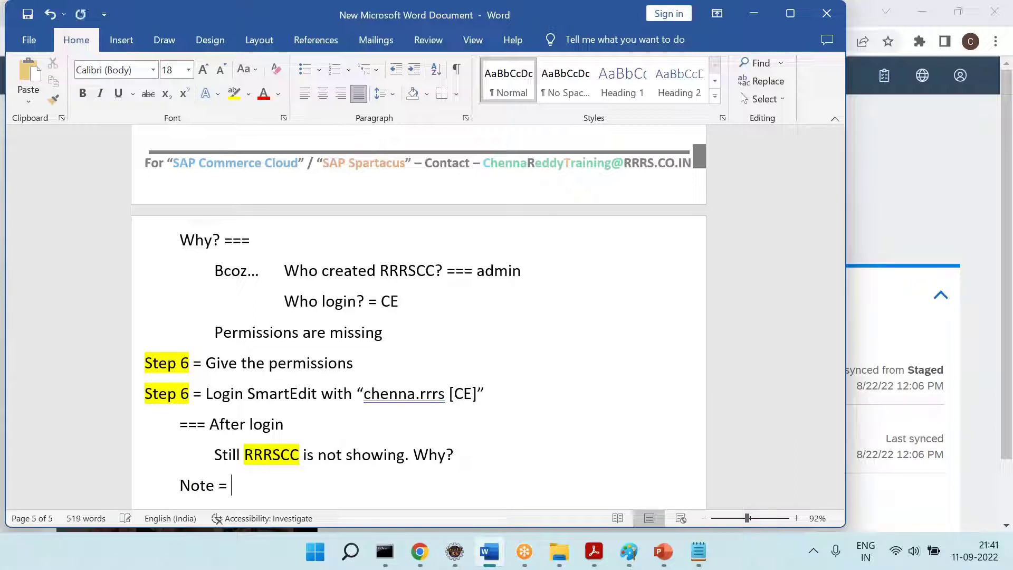
key(shift+Right)
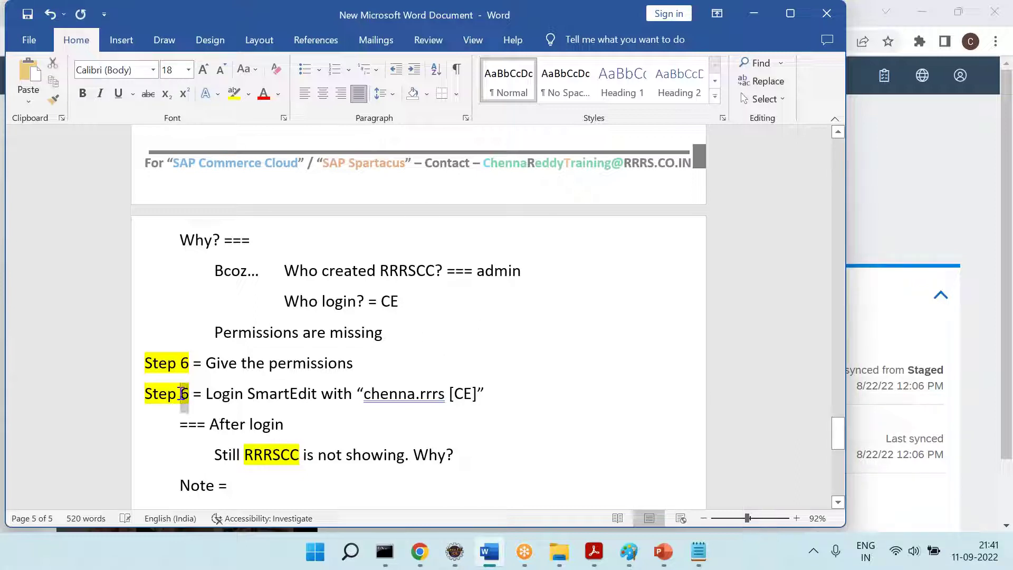
text(7)
key(Down)
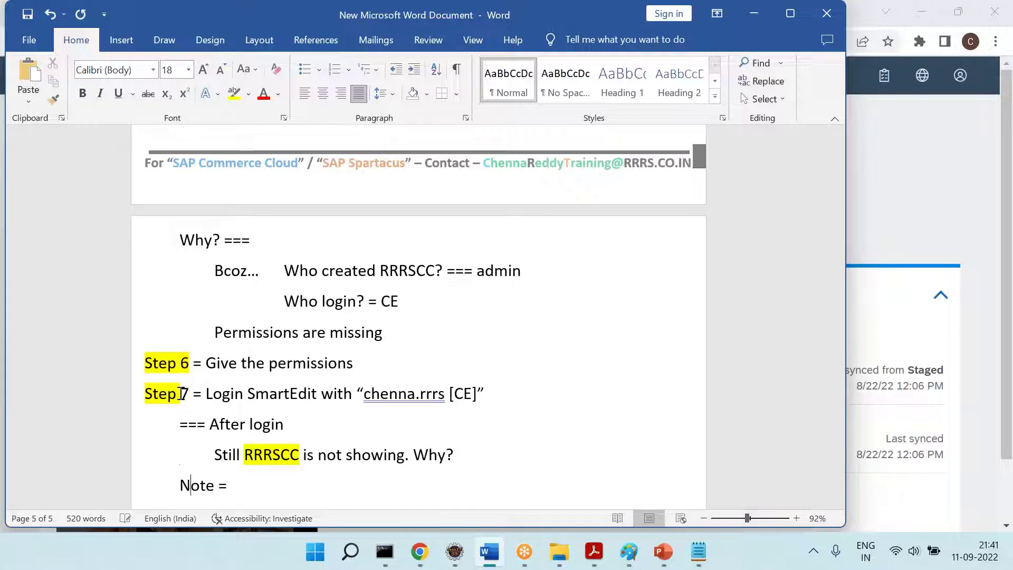
key(Down)
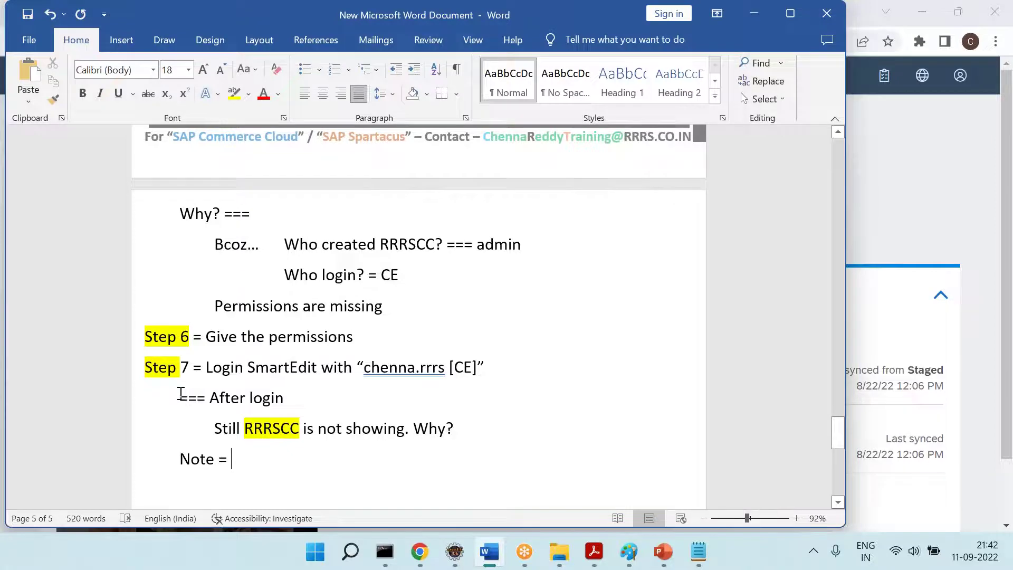
scroll(180, 393, up, 8)
scroll(180, 393, down, 5)
scroll(419, 316, down, 5)
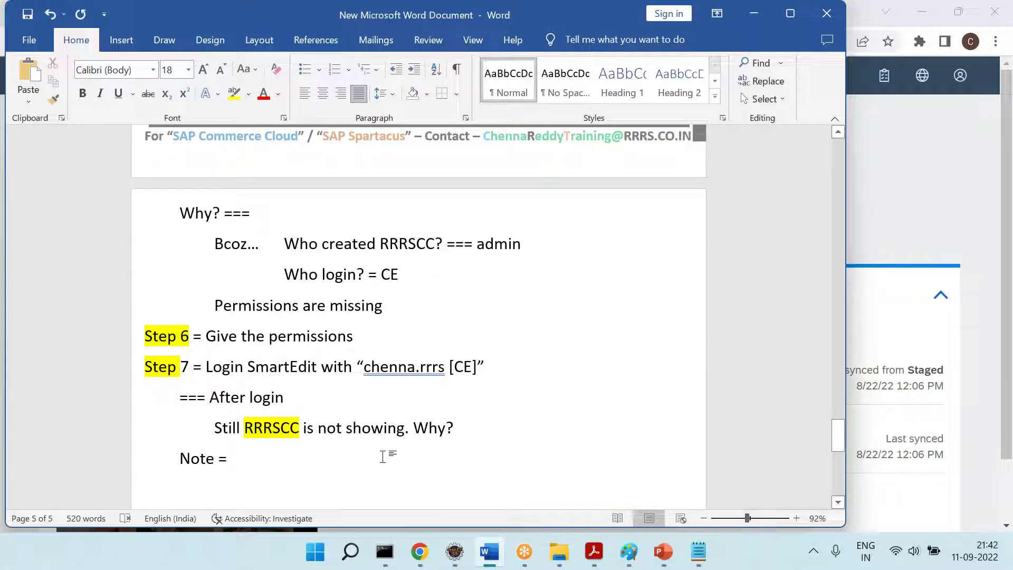
Replace the note with 'Bcoz === Without website --- We can't manage the content.'
key(BackSpace)
key(BackSpace)
key(BackSpace)
key(BackSpace)
key(BackSpace)
key(BackSpace)
key(BackSpace)
text(Bcoz ===)
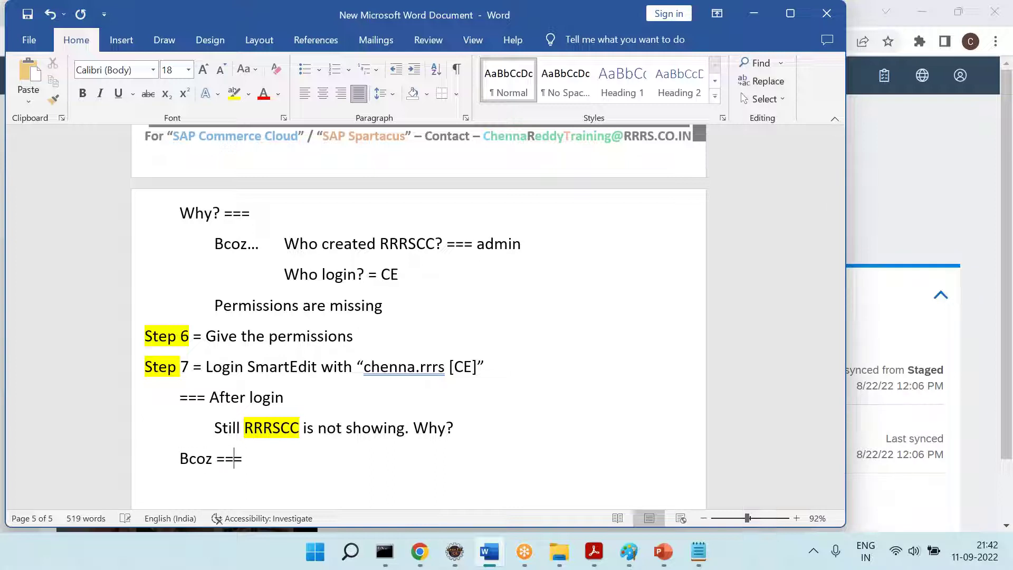
key(Tab)
text(Without website --- We can')
text(t manga the)
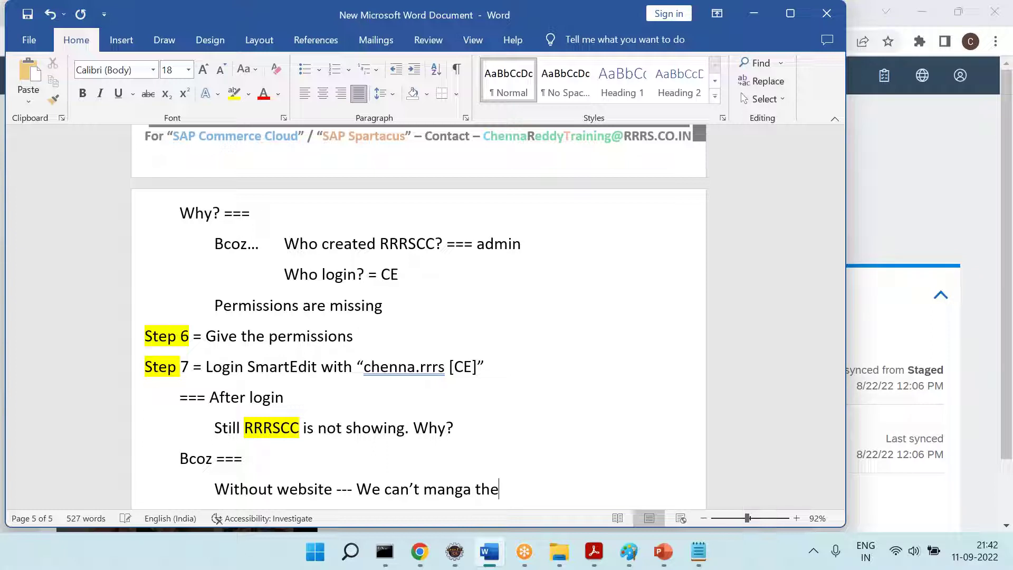
key(BackSpace)
key(BackSpace)
key(BackSpace)
key(BackSpace)
text(age the contet)
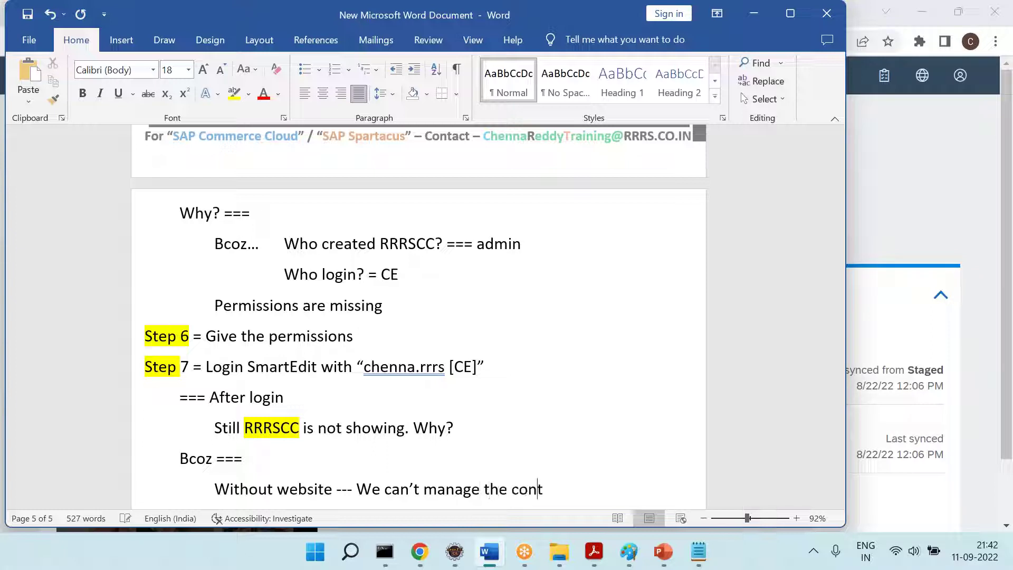
key(BackSpace)
key(BackSpace)
text(ent.)
key(Return)
Add a 'Step 8 = Create Website' line with 'Step 8' highlighted yellow, and save
key(BackSpace)
text(Step 8 =)
key(Return)
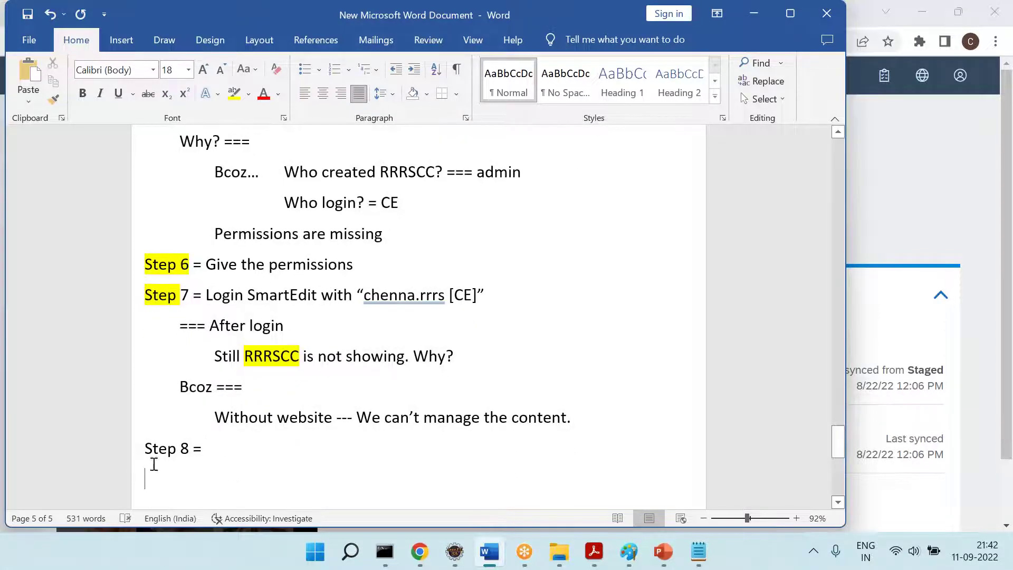
drag(193, 443, 129, 444)
click(233, 94)
click(283, 469)
text(C)
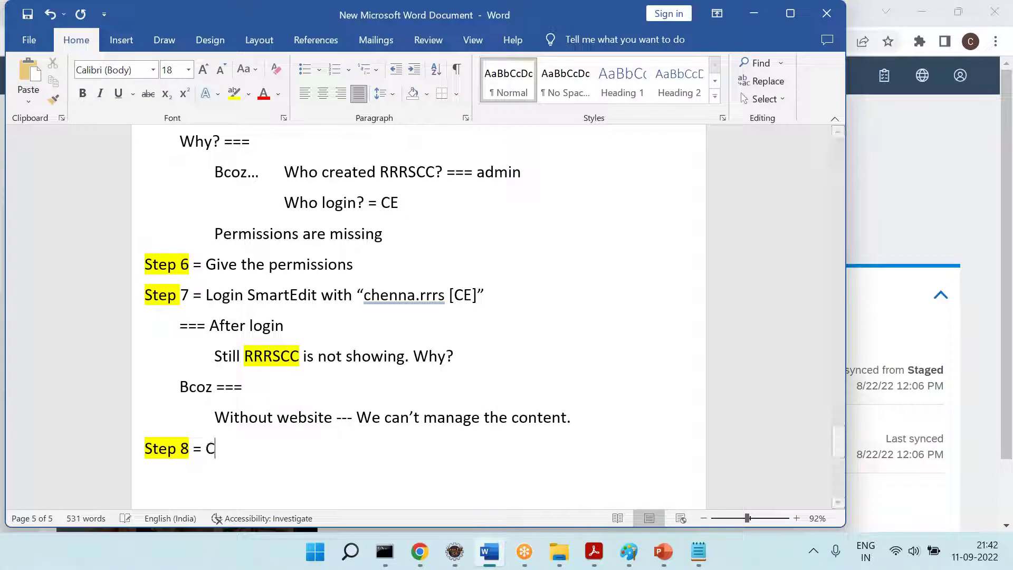
text(reate Website)
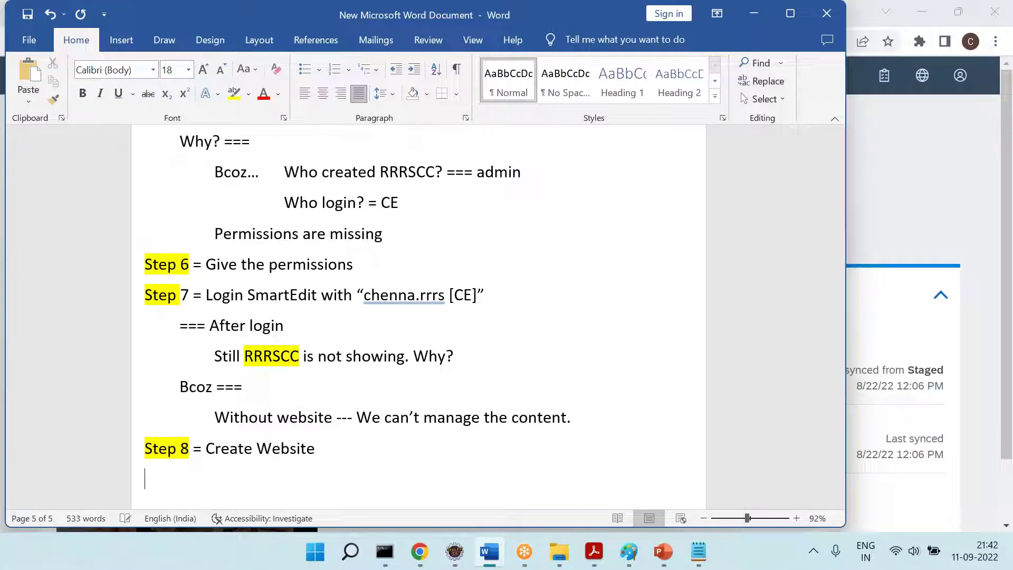
key(ctrl+s)
scroll(418, 316, down, 5)
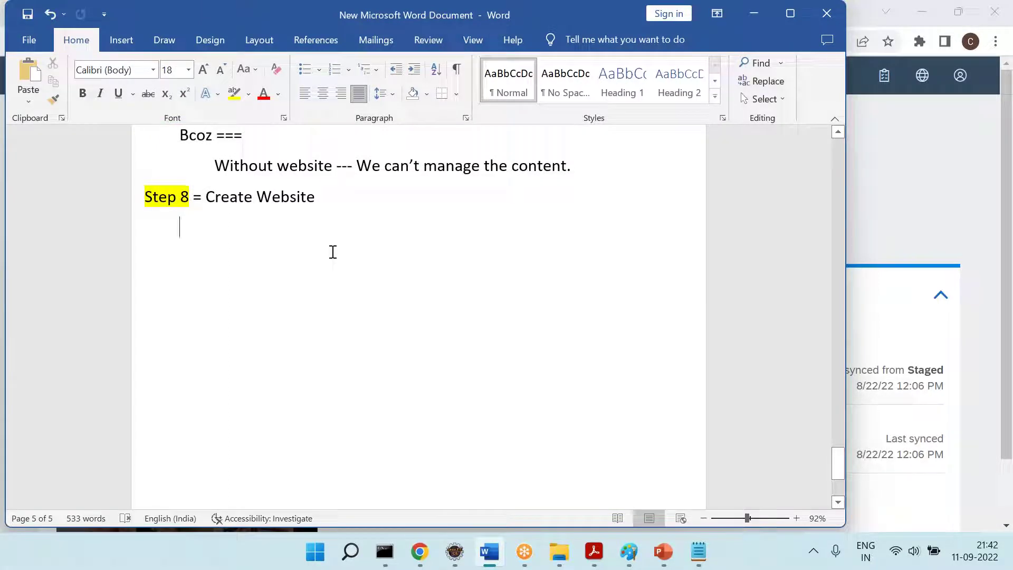
In Backoffice, open the WCMS Website list and start a new website
click(419, 551)
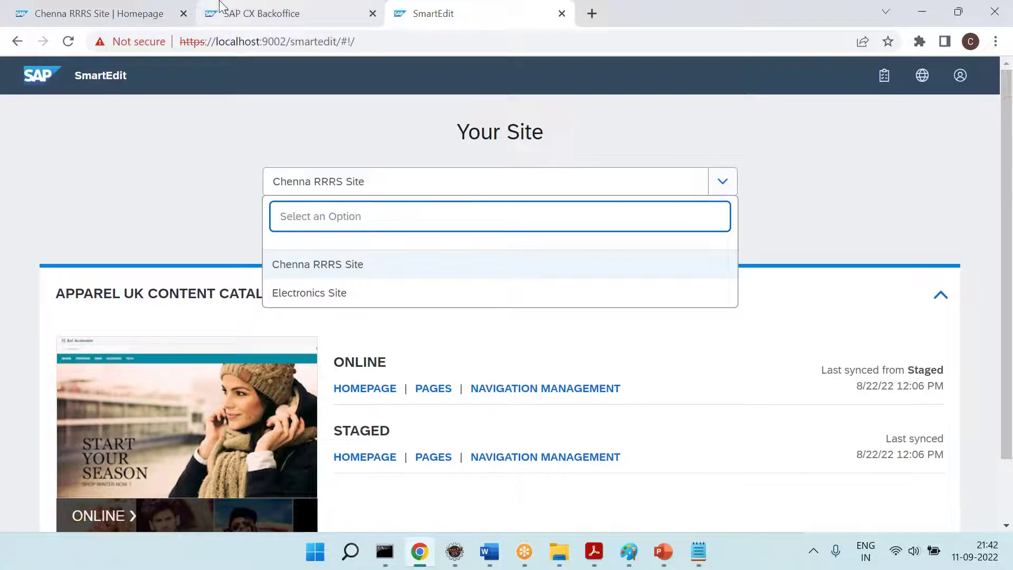
click(218, 7)
scroll(126, 285, down, 4)
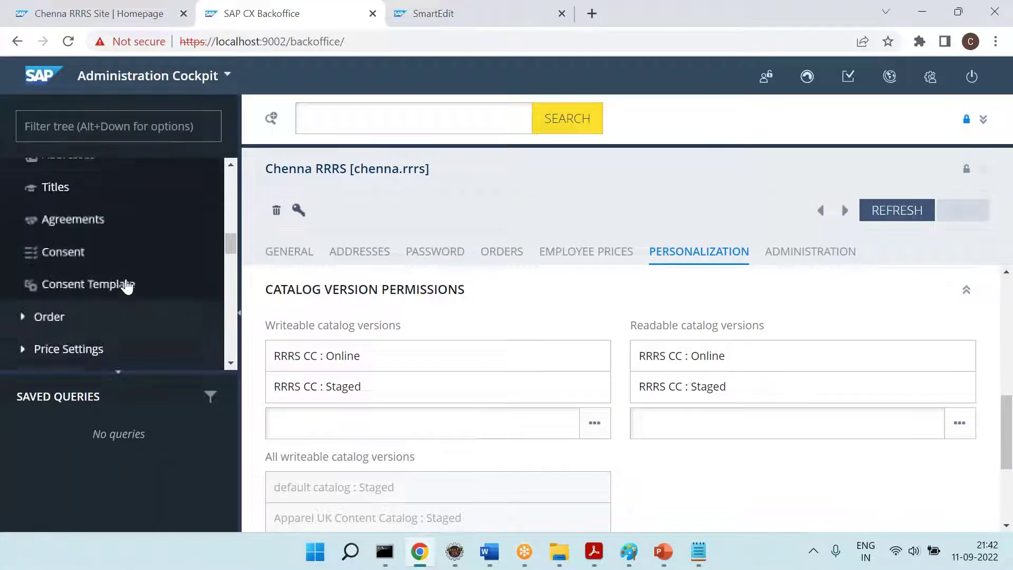
scroll(125, 285, down, 3)
click(72, 294)
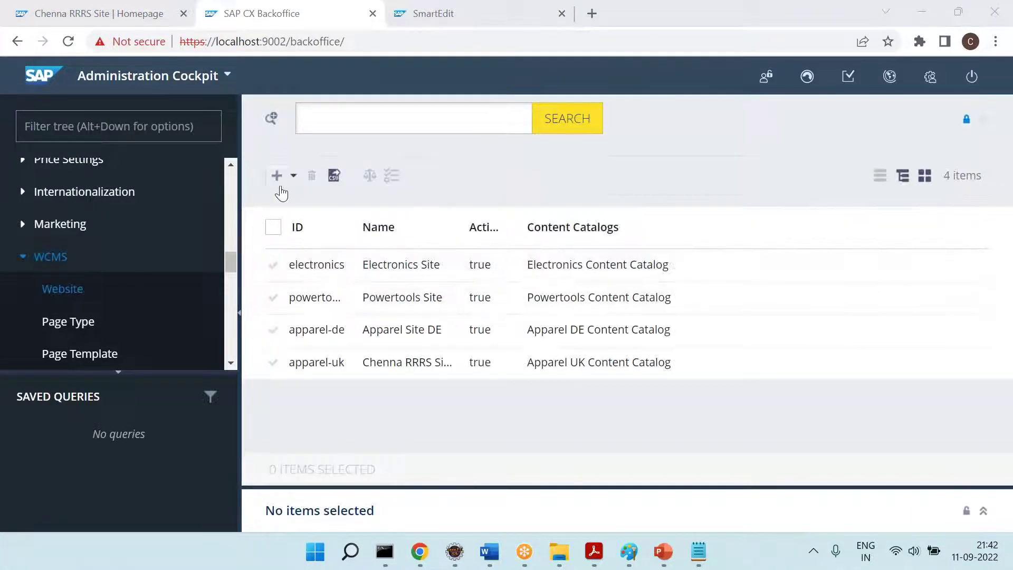
click(276, 175)
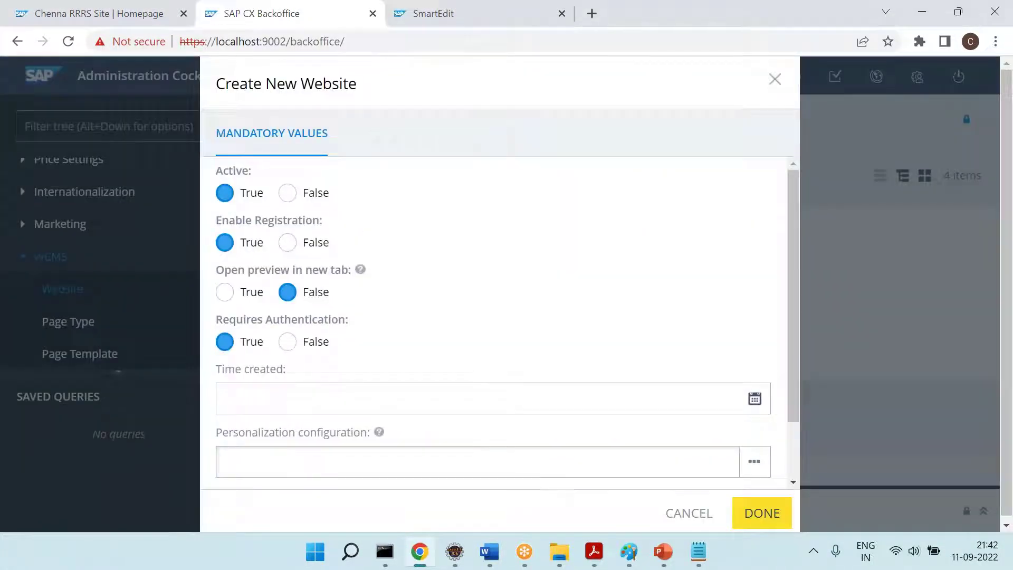
Set creation time Sep 11, 2022 9:42:58 PM and ID RRRSSite, then create the website
scroll(332, 380, down, 2)
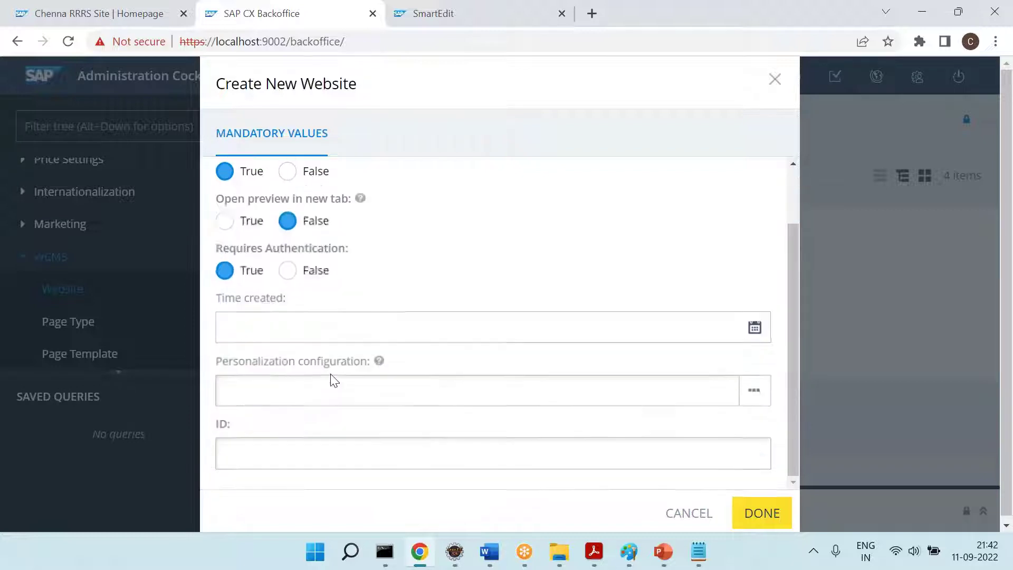
click(755, 327)
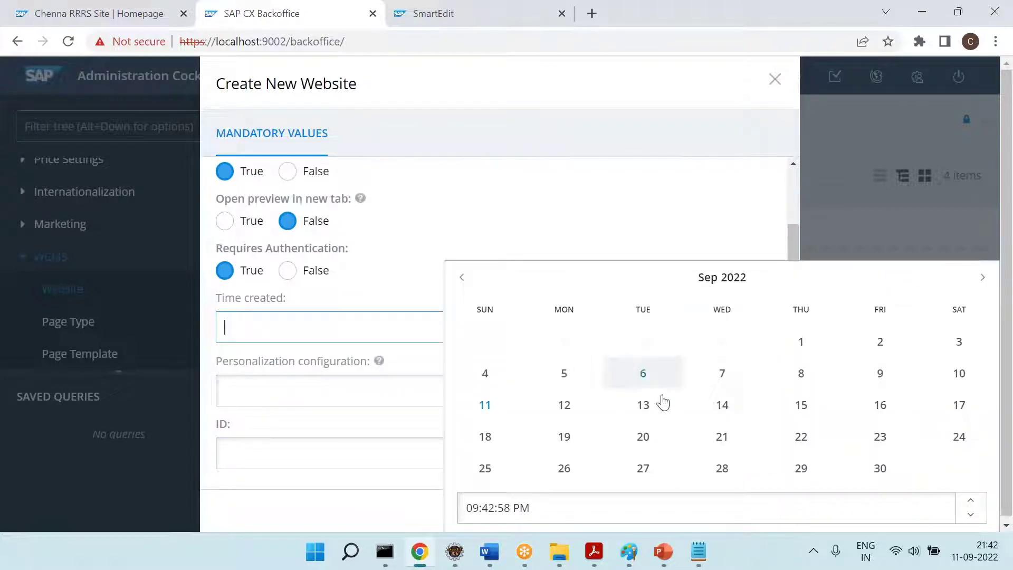
click(486, 412)
click(359, 448)
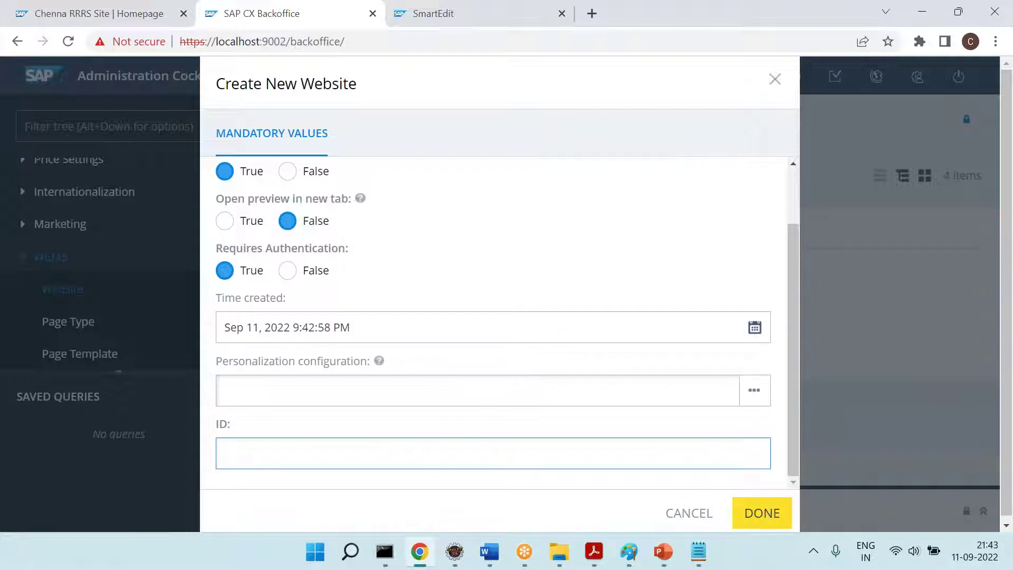
text(RRRS Site)
key(BackSpace)
key(BackSpace)
key(BackSpace)
scroll(499, 317, down, 1)
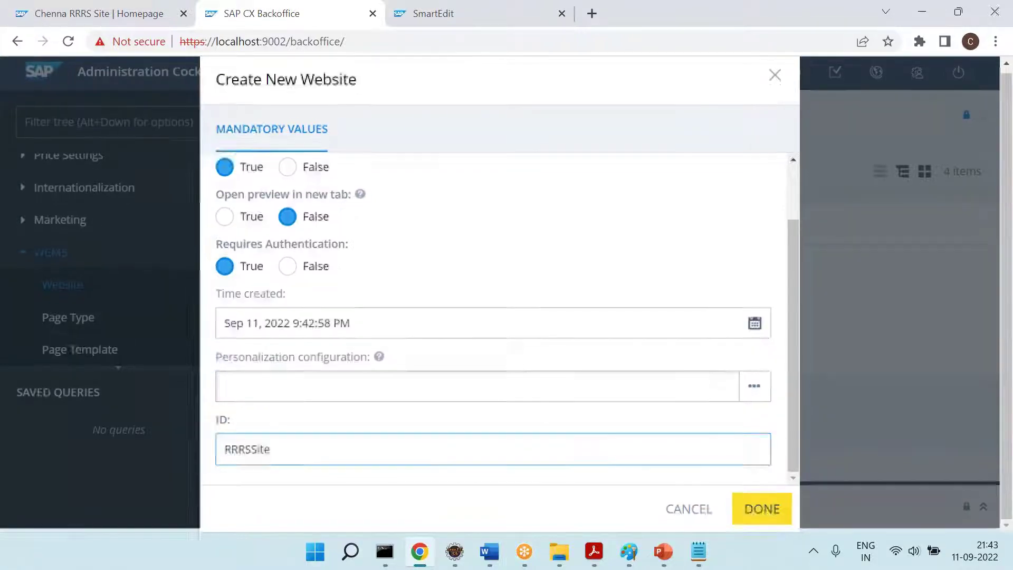
click(762, 511)
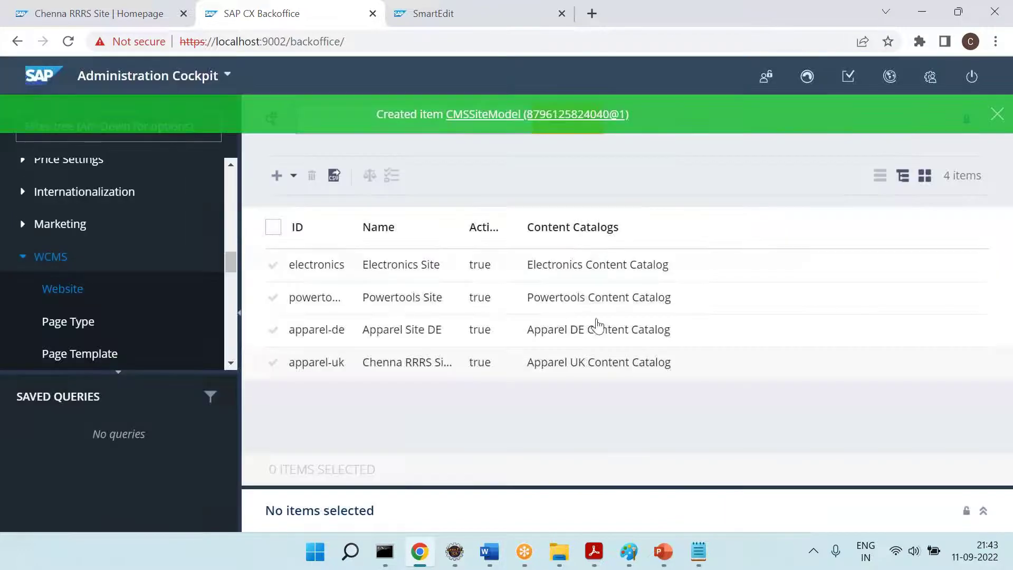
click(997, 115)
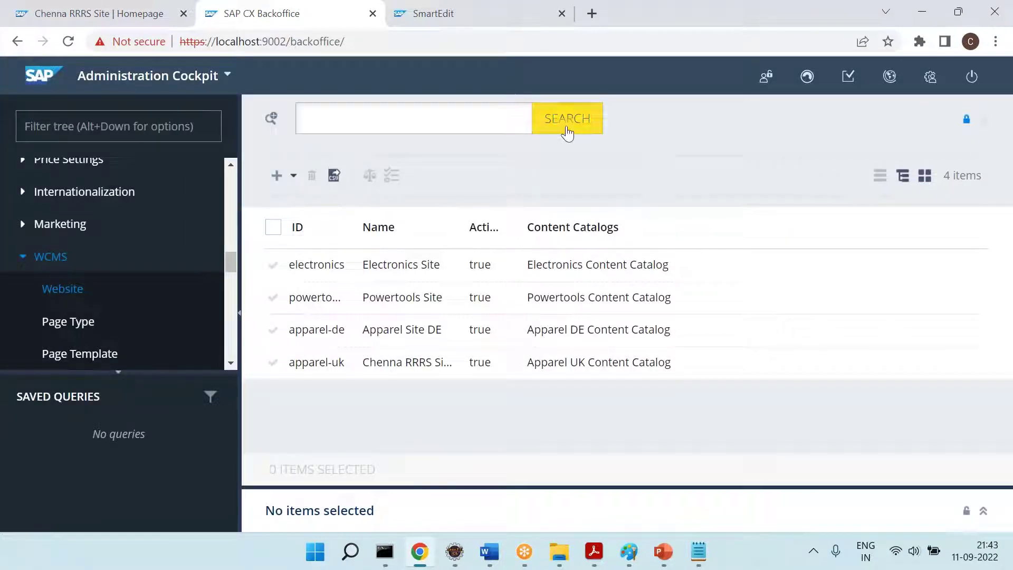
Refresh the list, name the RRRSSite website 'RRRS Site', save, and show all five websites
click(566, 128)
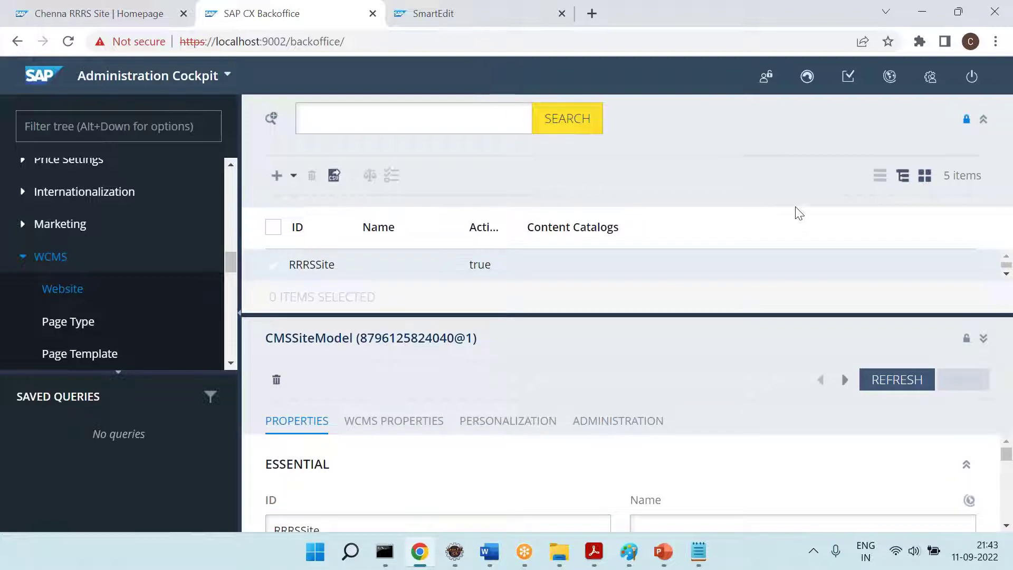
click(983, 120)
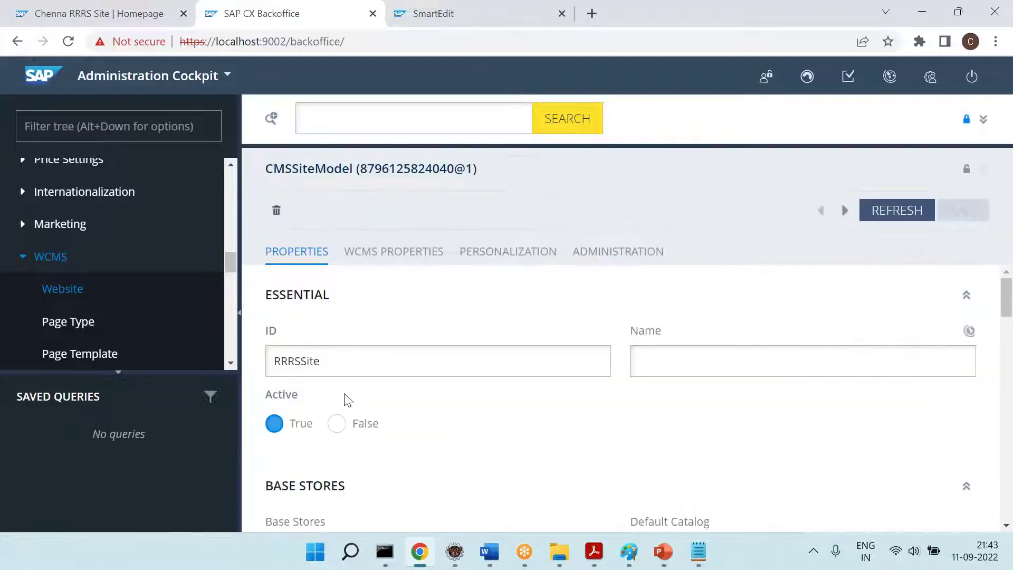
click(677, 358)
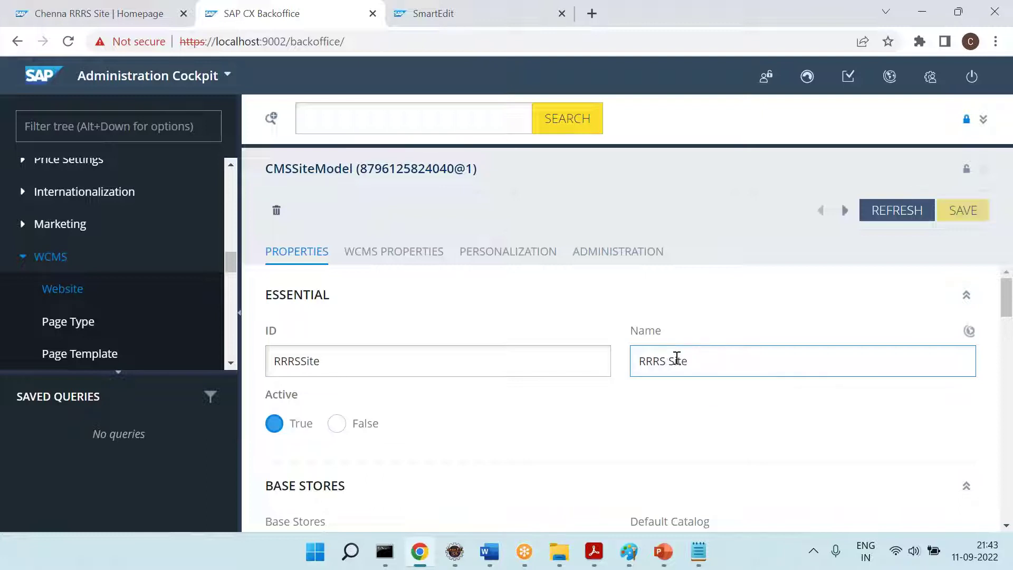
click(963, 210)
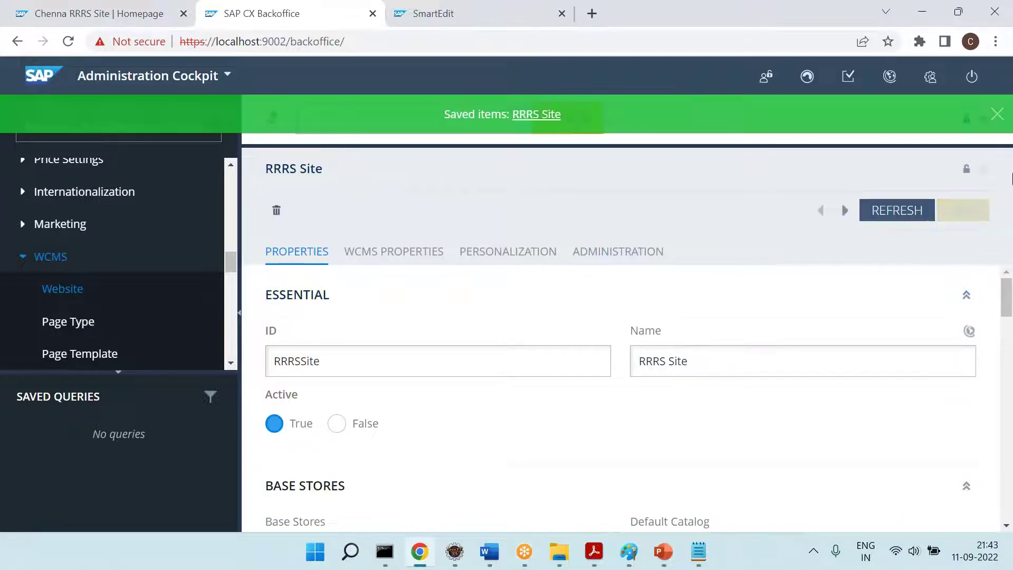
click(996, 114)
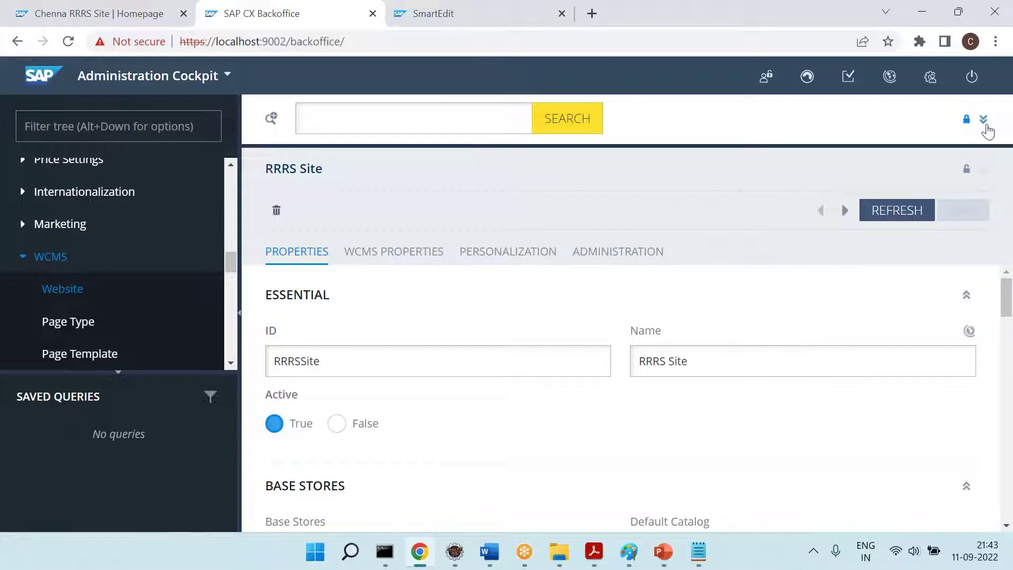
click(982, 119)
click(983, 338)
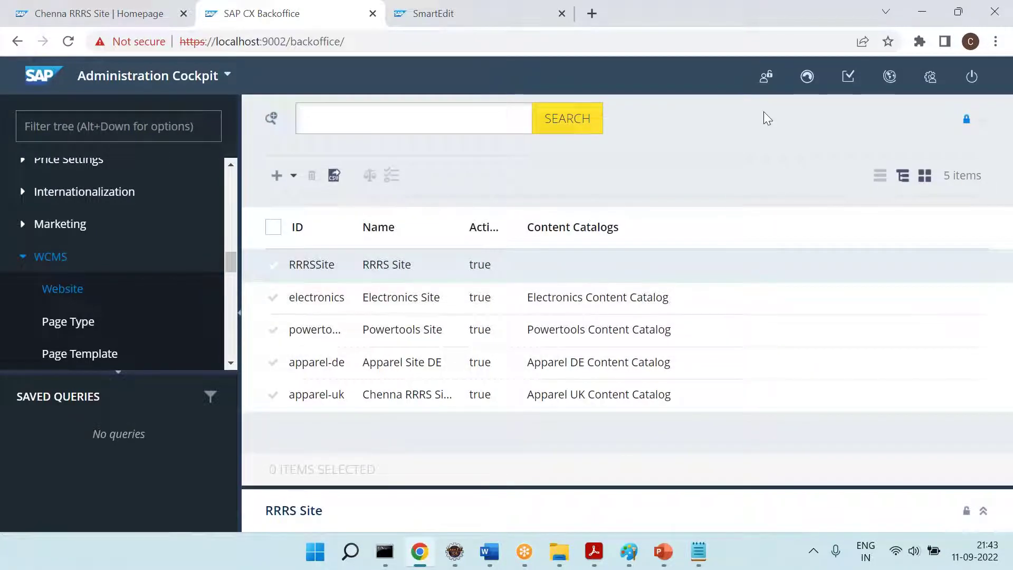
click(490, 552)
Note that every website needs 1] PC, 2] CC, 3] BS, then a 4] == line
scroll(471, 367, down, 1)
scroll(470, 367, up, 1)
text(Every wensi)
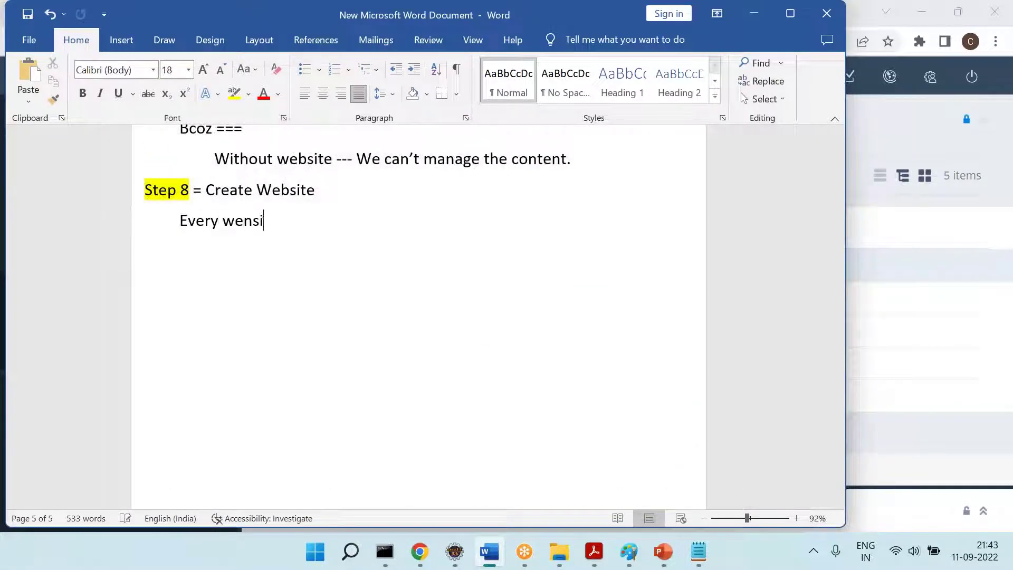
key(BackSpace)
key(BackSpace)
key(BackSpace)
text(bsite 1] PC )
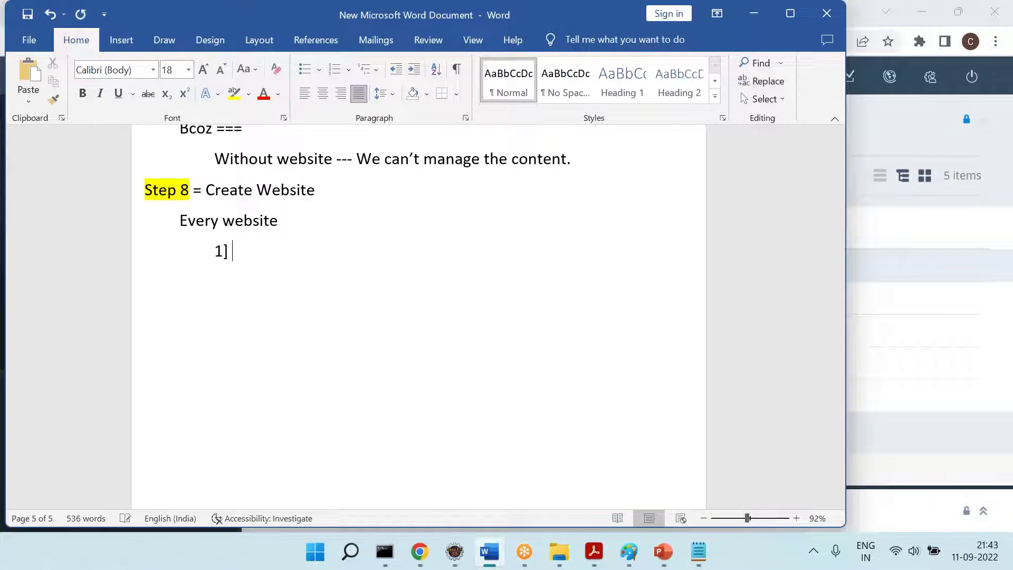
text(2] CC)
key(Return)
text(3] )
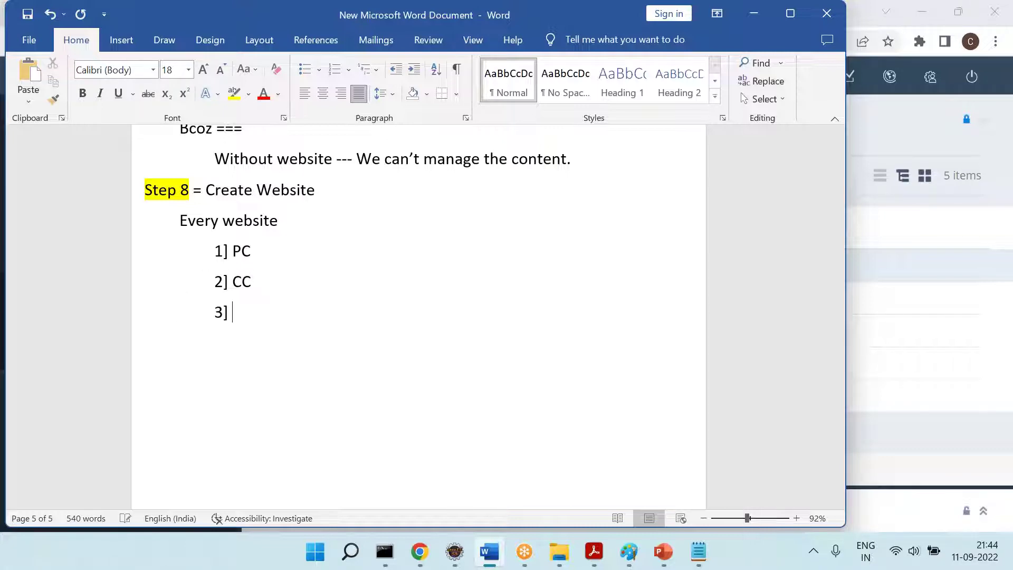
text(BS 4])
text( ====)
Review the website list notes and return to Backoffice showing RRRS Site
scroll(279, 193, down, 2)
scroll(279, 193, up, 1)
scroll(279, 193, up, 1)
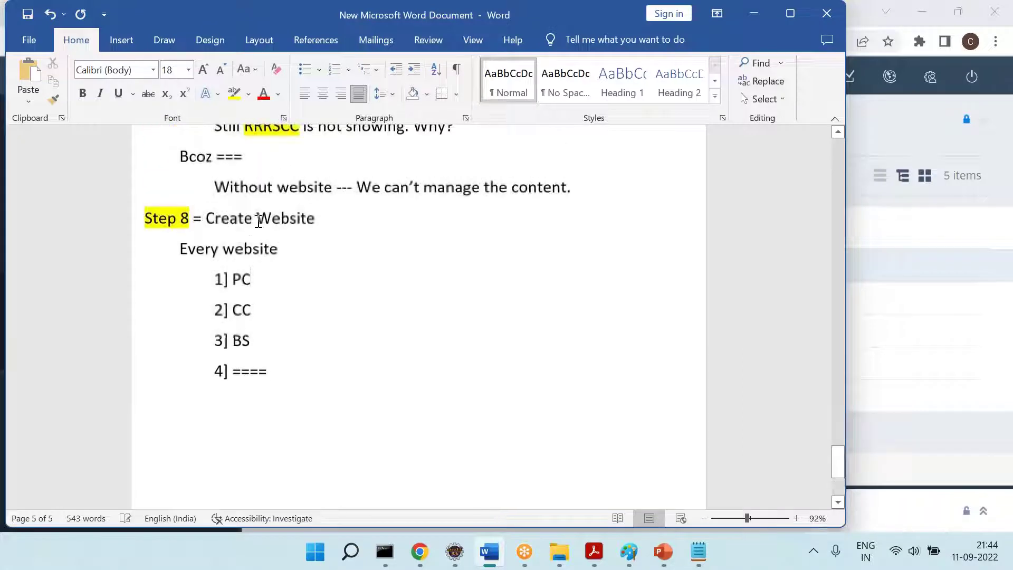
click(291, 326)
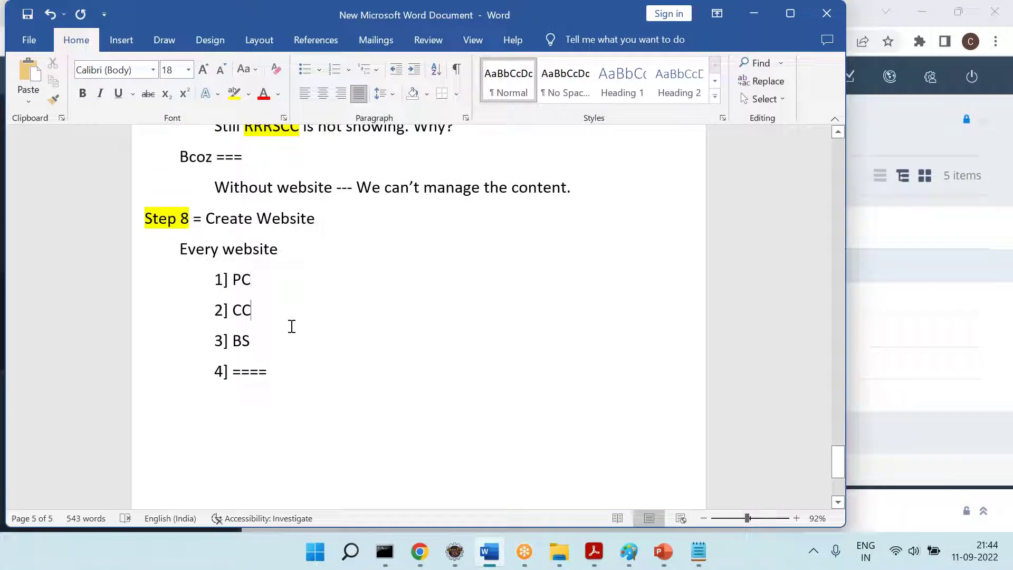
click(301, 355)
click(314, 394)
scroll(314, 396, down, 2)
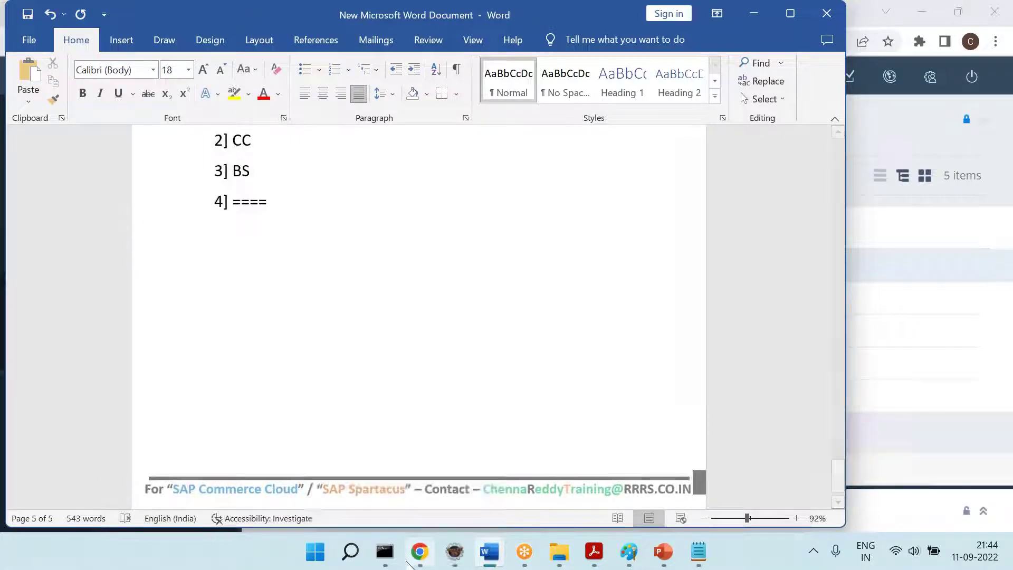
key(alt+Tab)
click(733, 46)
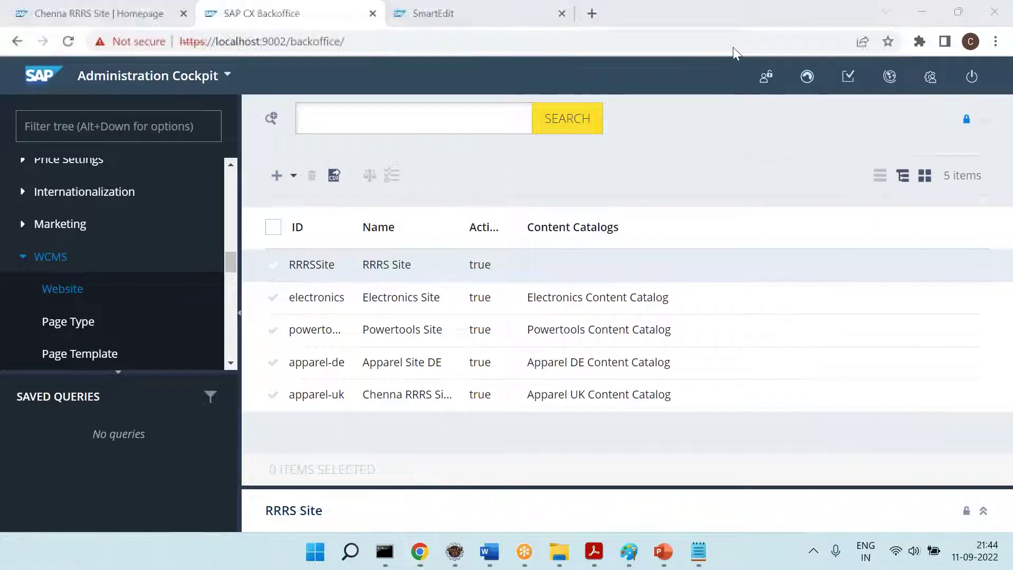
Set RRRS Site's Default Catalog to RRRS PC and save
click(984, 120)
scroll(604, 374, down, 4)
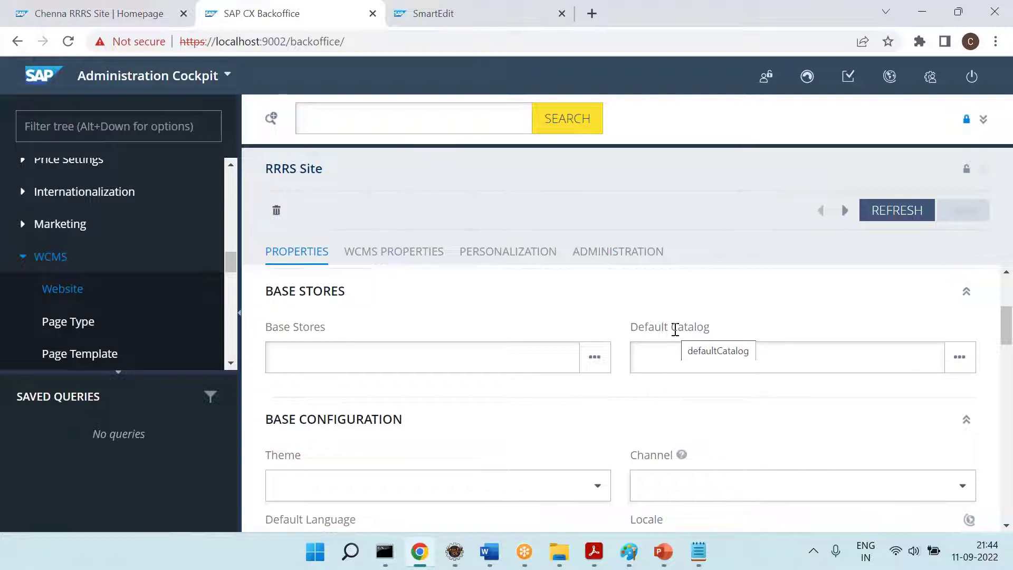
click(652, 358)
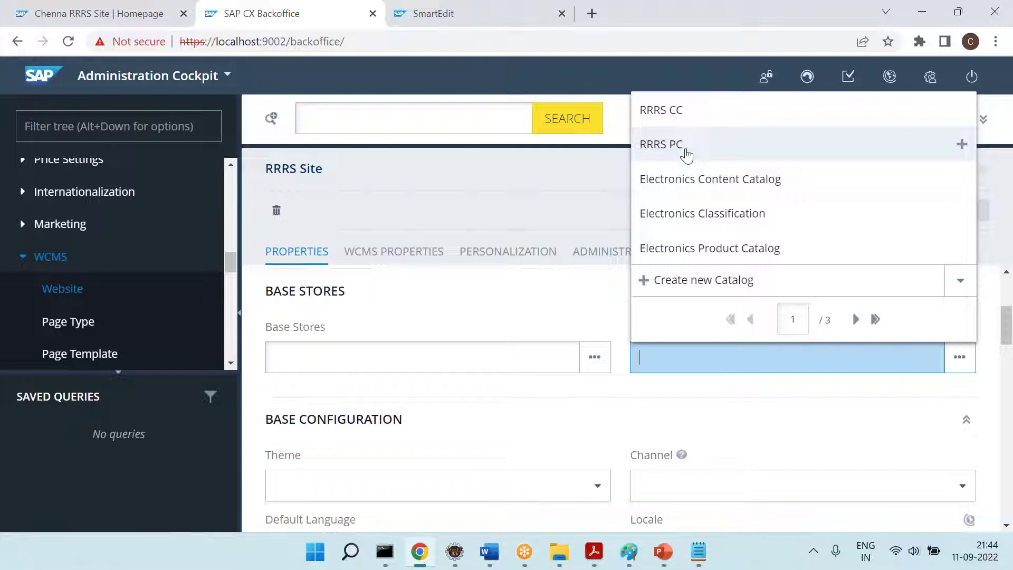
click(686, 153)
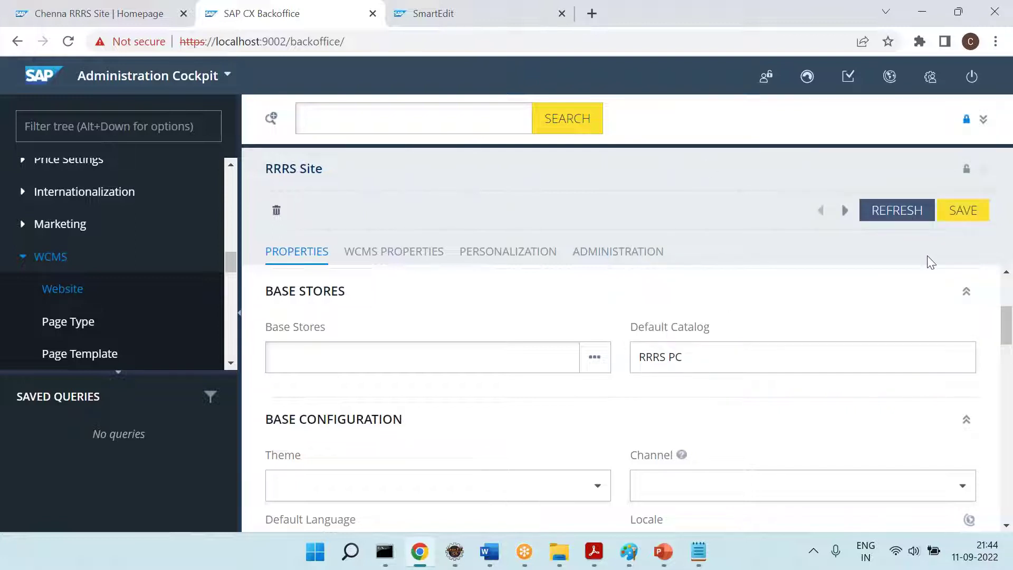
click(973, 222)
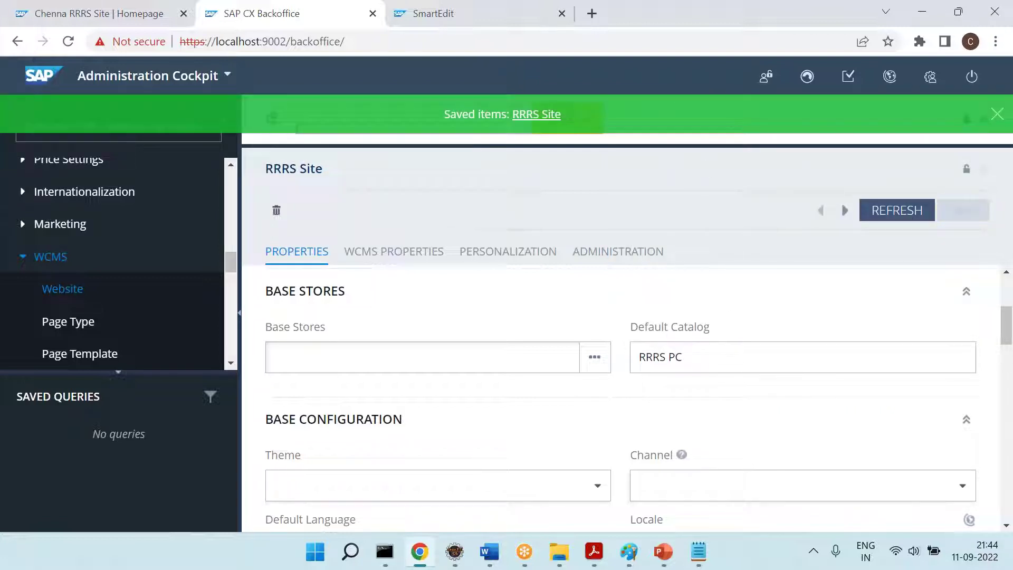
Add RRRS CC as RRRS Site's content catalog and save
scroll(494, 464, down, 6)
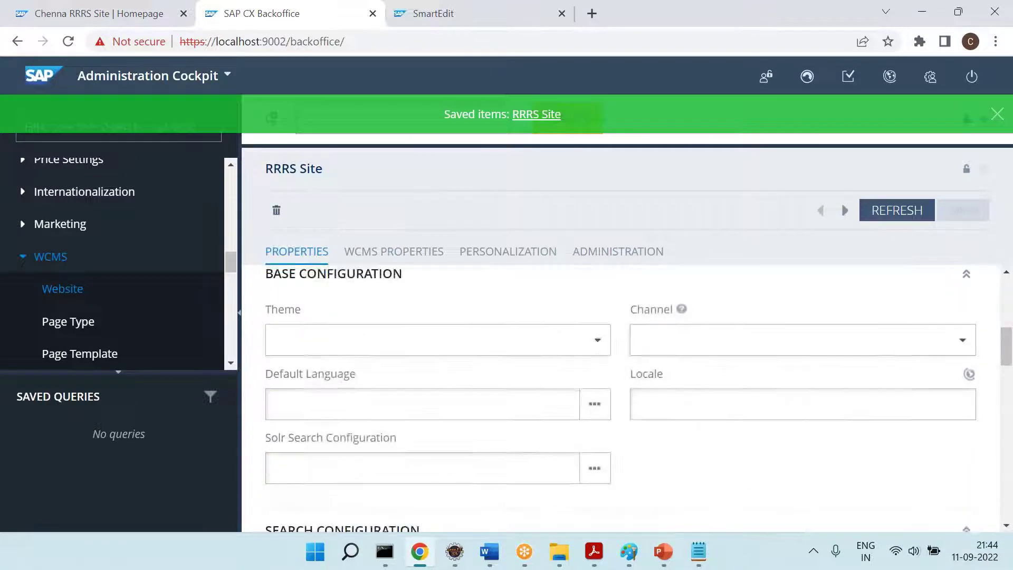
scroll(359, 485, down, 5)
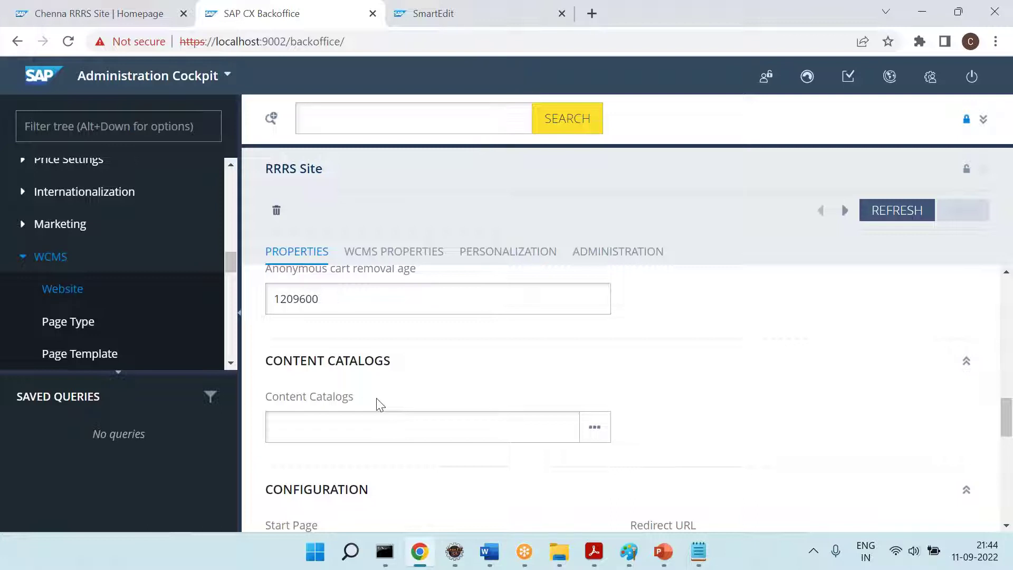
click(343, 432)
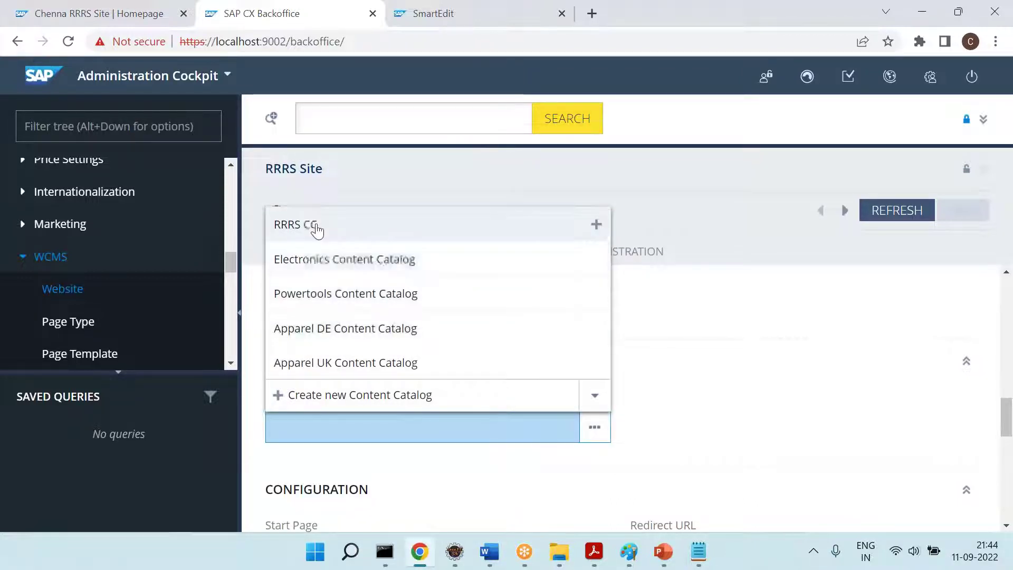
click(314, 226)
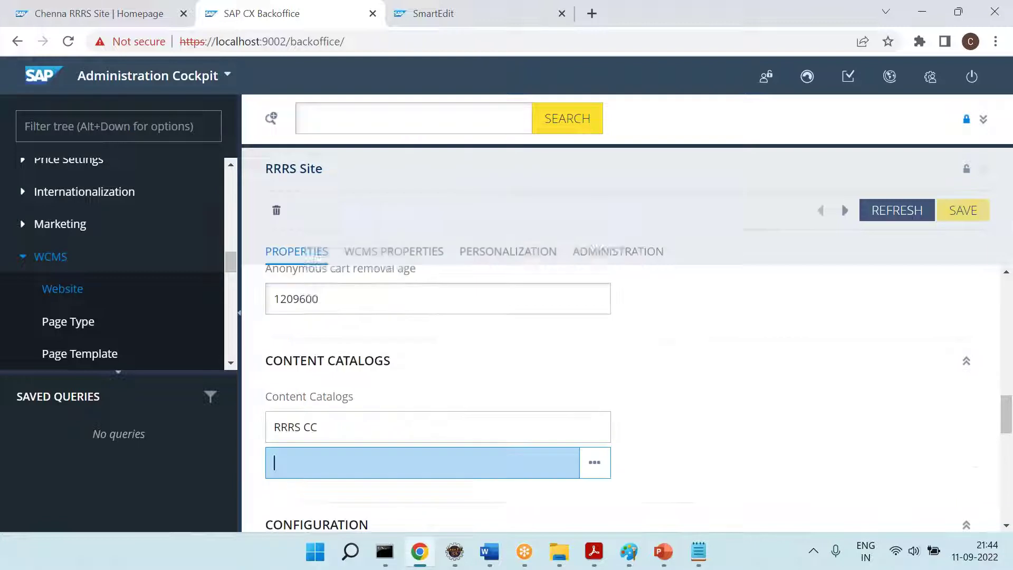
click(975, 211)
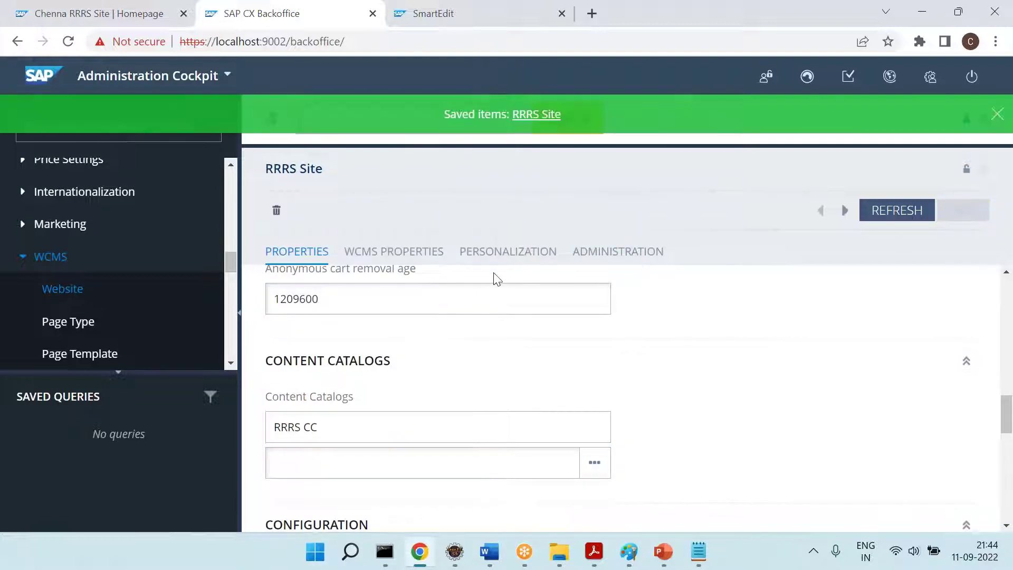
Dismiss the saved notice and write 'My website is ready.' in the Word notes
click(995, 114)
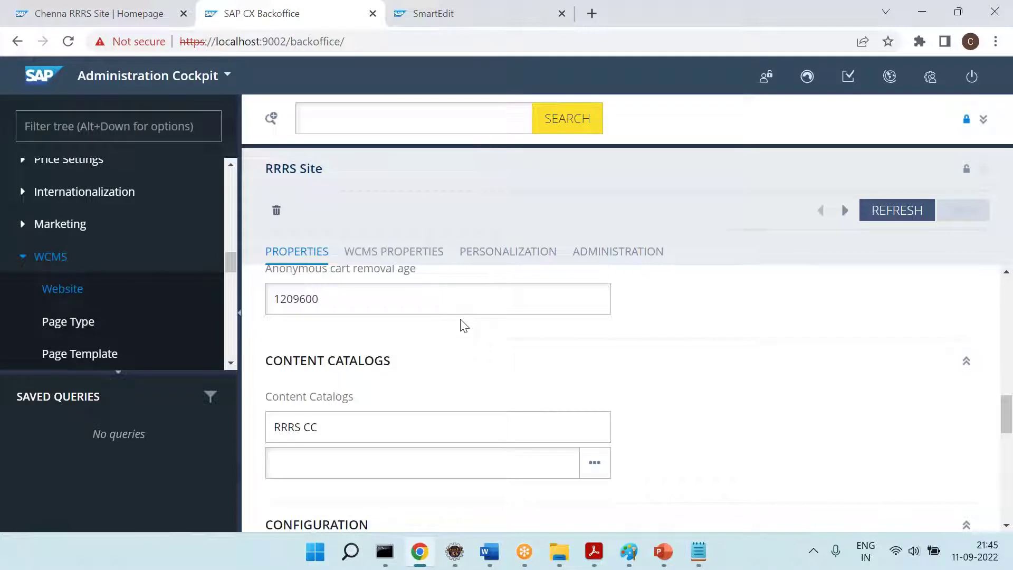
click(490, 552)
text(My )
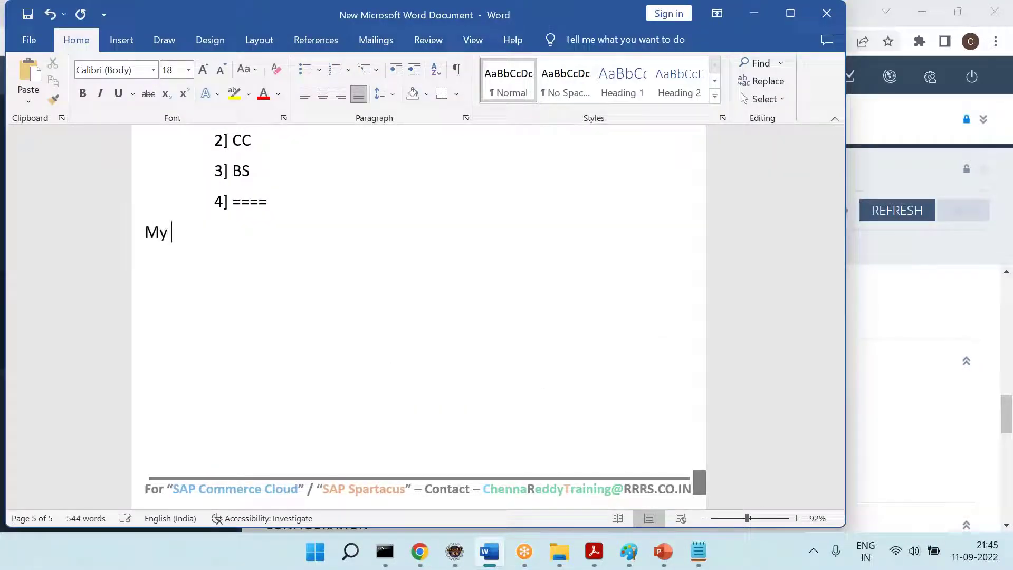
text(website is rea)
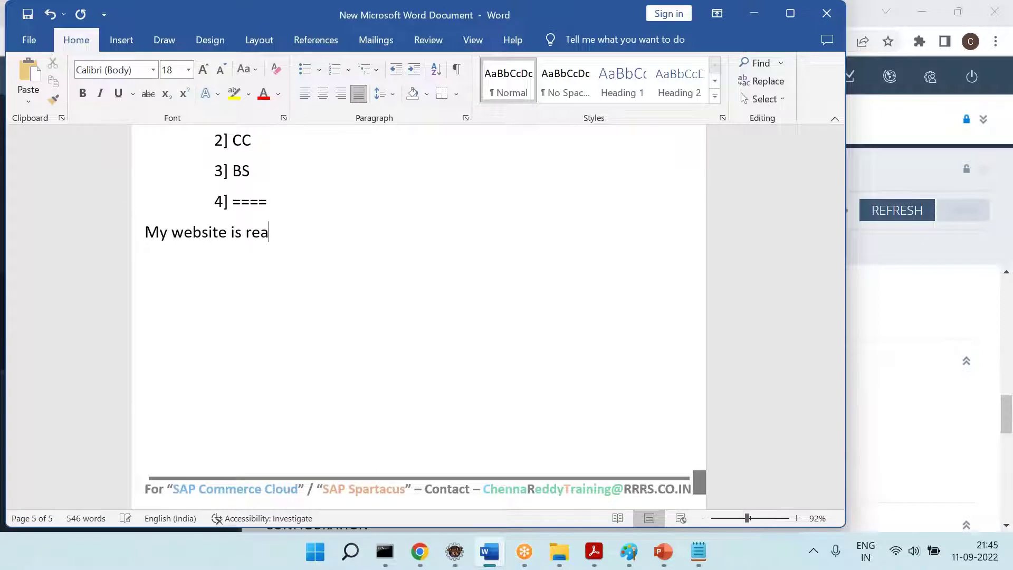
text(dy. Step)
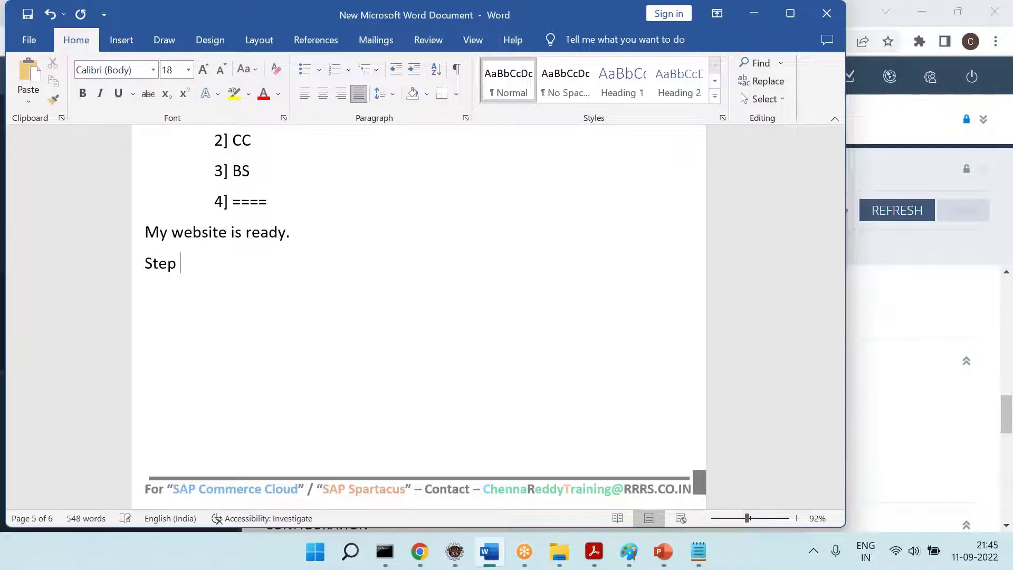
Add 'Step 9 =' followed by a copy of the Step 7 SmartEdit login lines
scroll(293, 316, up, 8)
drag(211, 308, 300, 339)
key(ctrl+c)
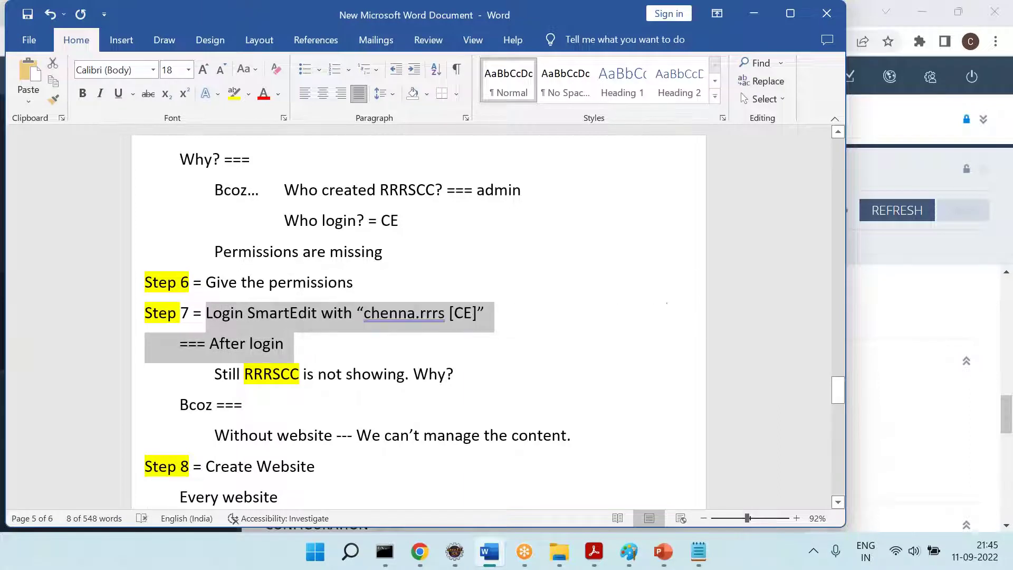
scroll(227, 253, down, 8)
click(227, 252)
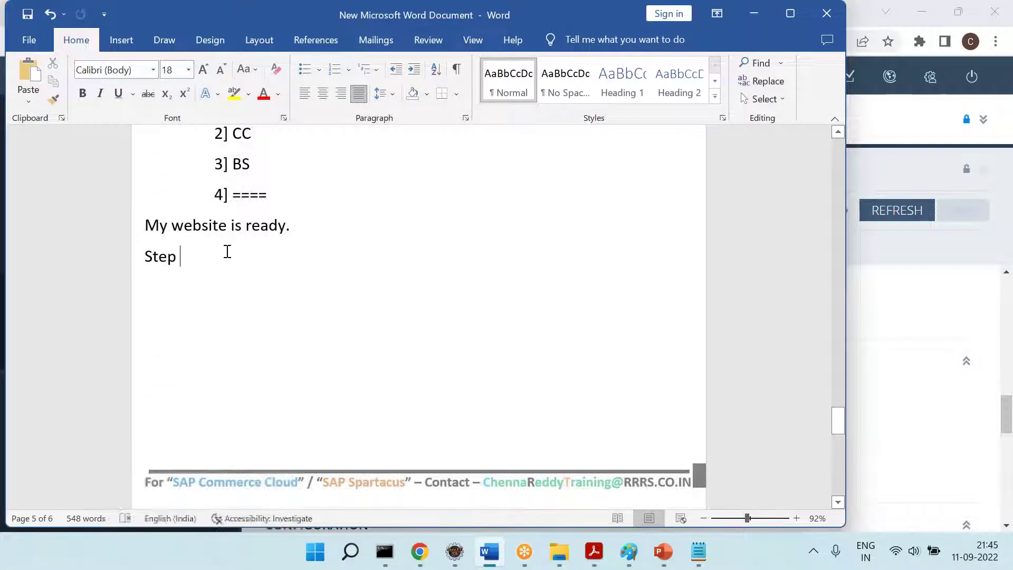
text(0 =)
key(BackSpace)
key(BackSpace)
key(BackSpace)
text(0 =)
key(BackSpace)
key(BackSpace)
key(BackSpace)
key(BackSpace)
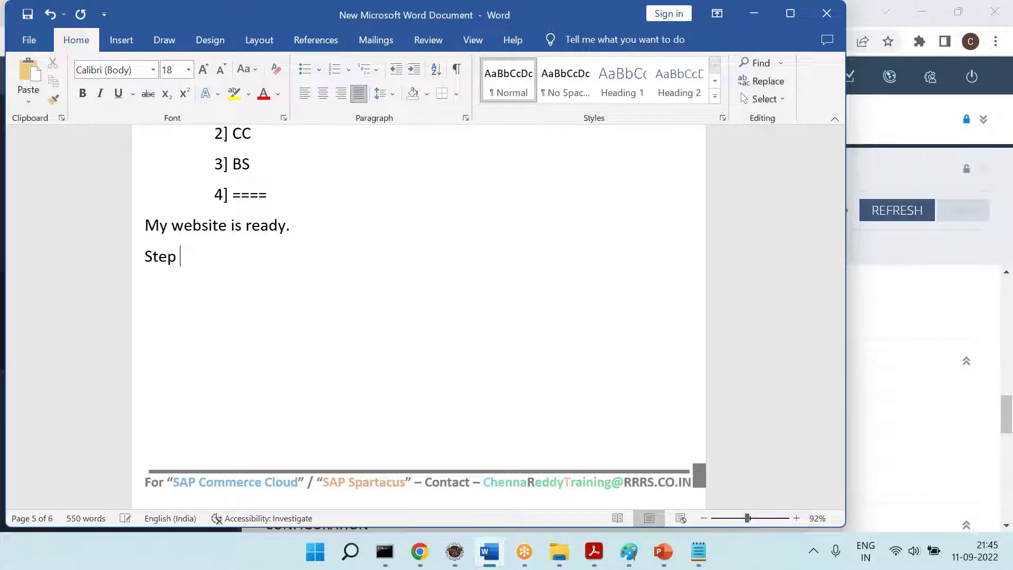
text(9 =)
key(ctrl+v)
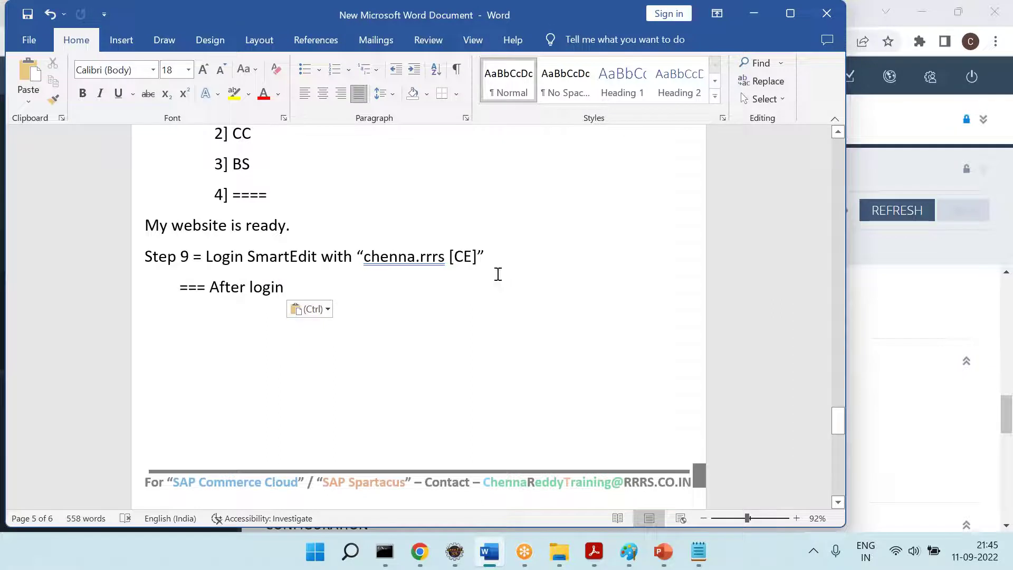
click(419, 552)
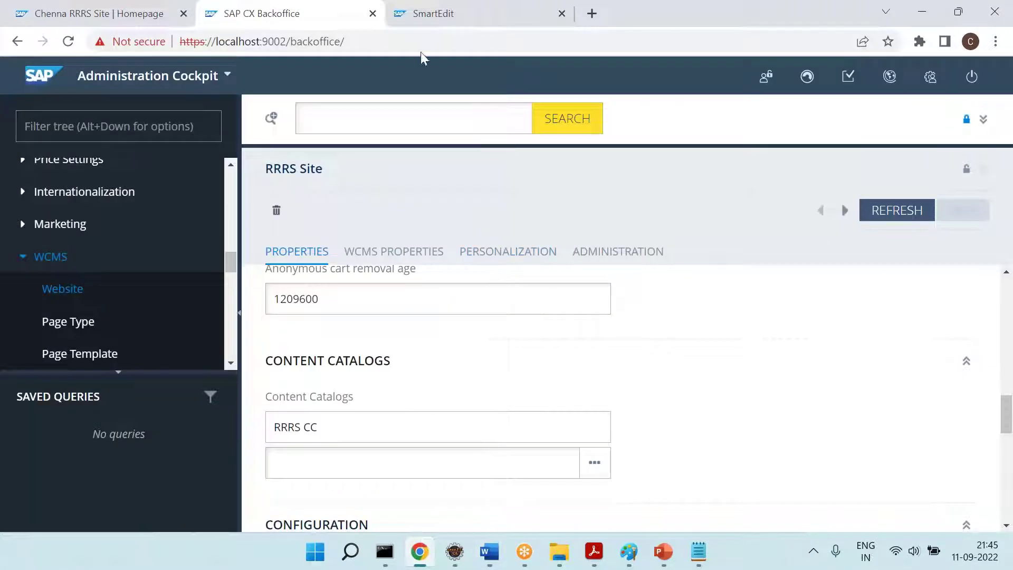
Reload SmartEdit and select RRRS Site to view its RRRS CC Online and Staged catalogs
click(410, 21)
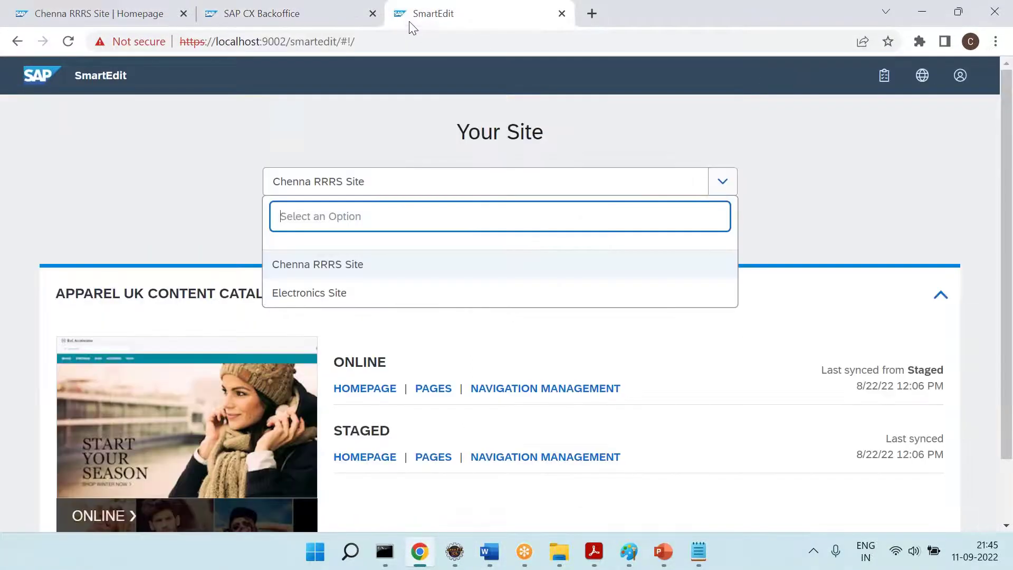
click(75, 43)
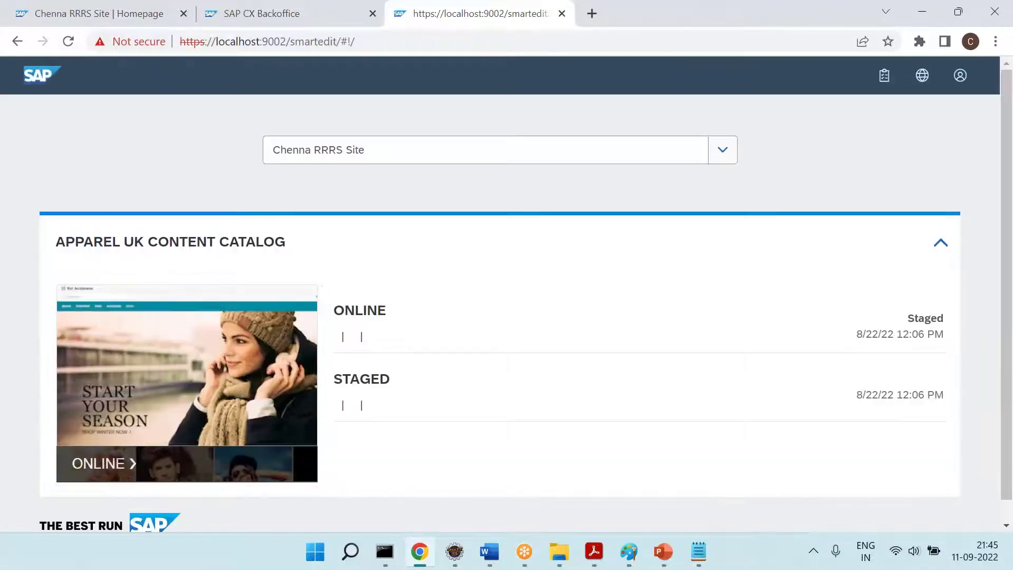
click(380, 152)
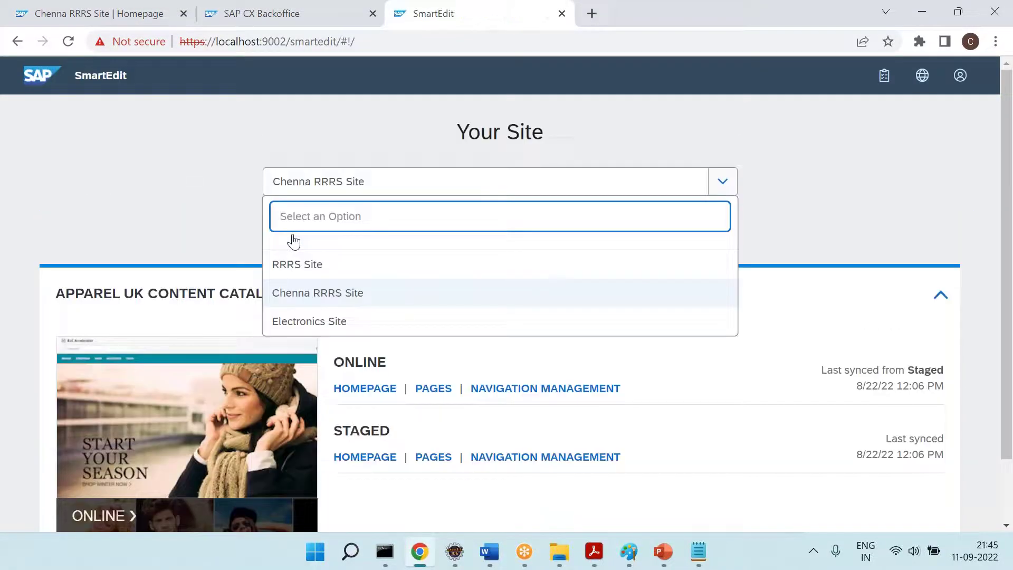
click(312, 269)
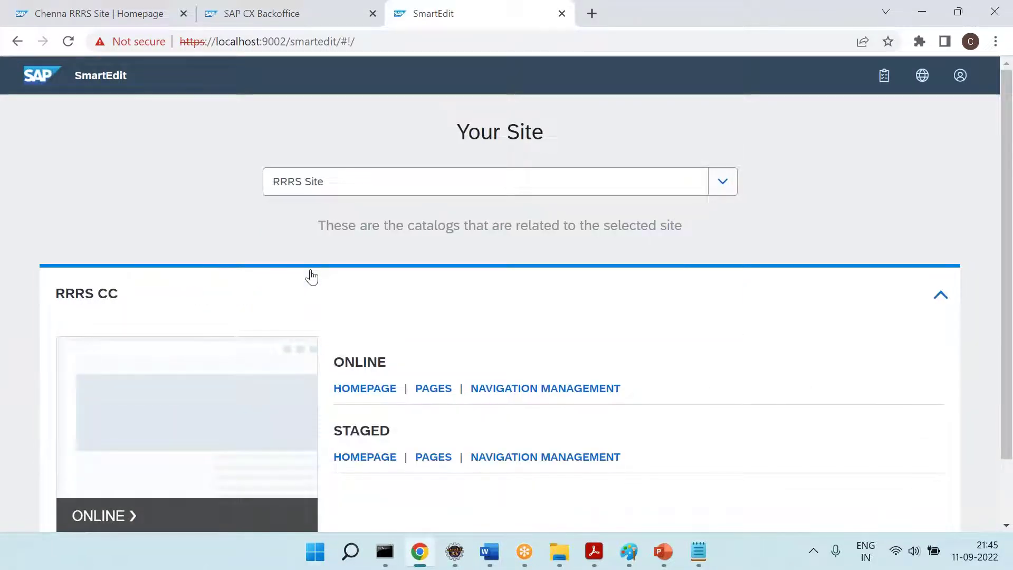
click(366, 179)
click(290, 265)
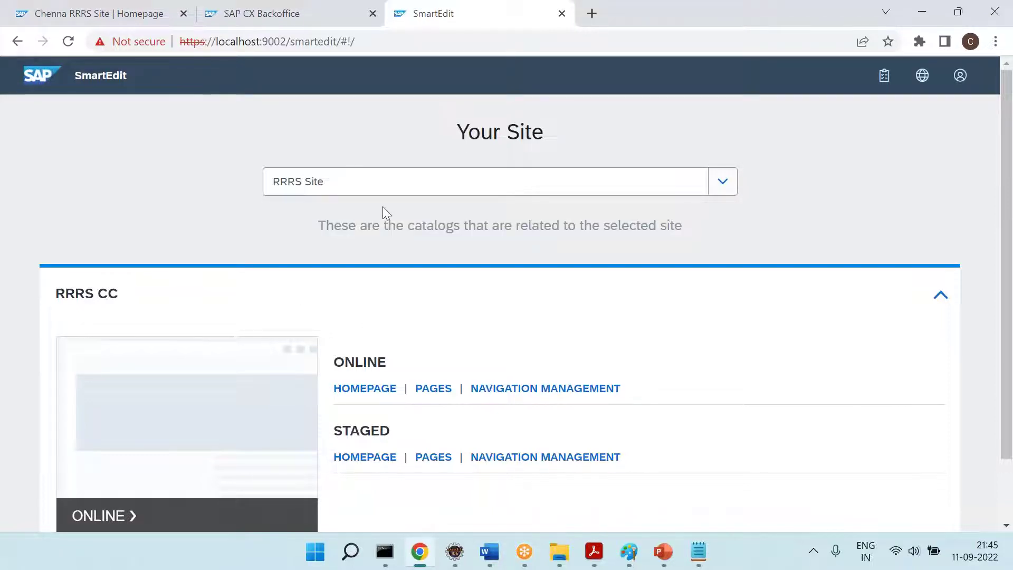
click(382, 185)
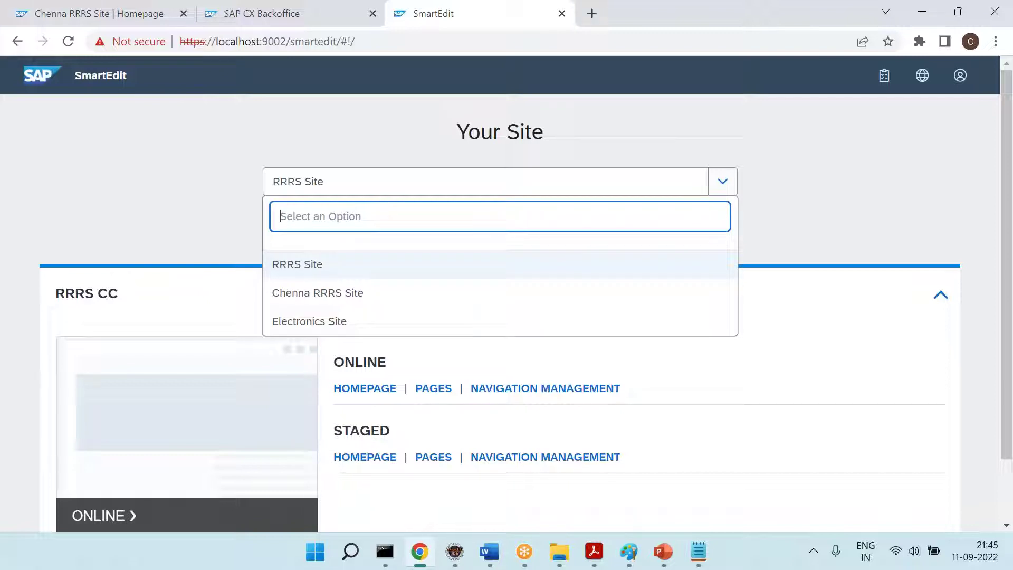
click(201, 197)
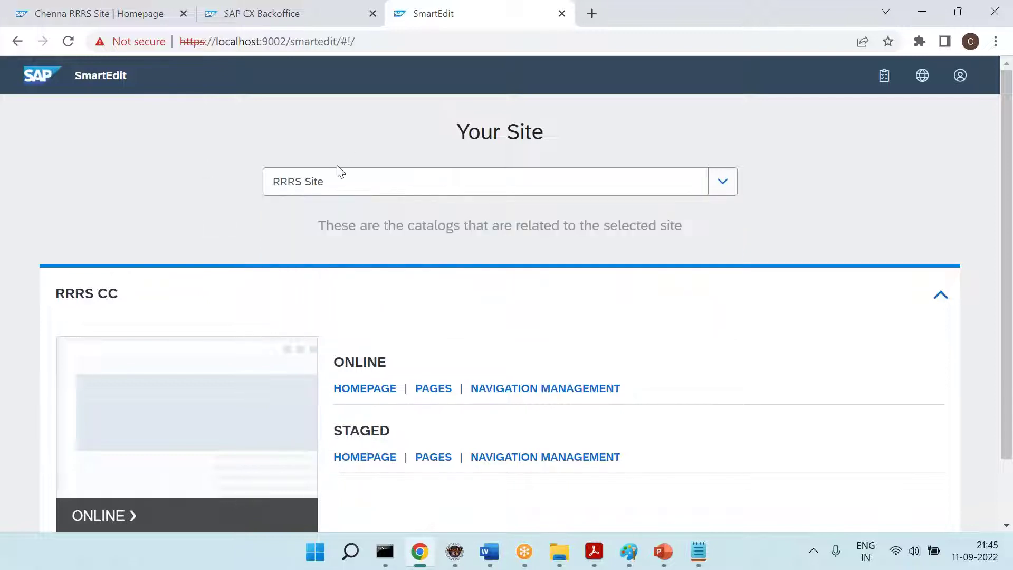
scroll(396, 370, down, 2)
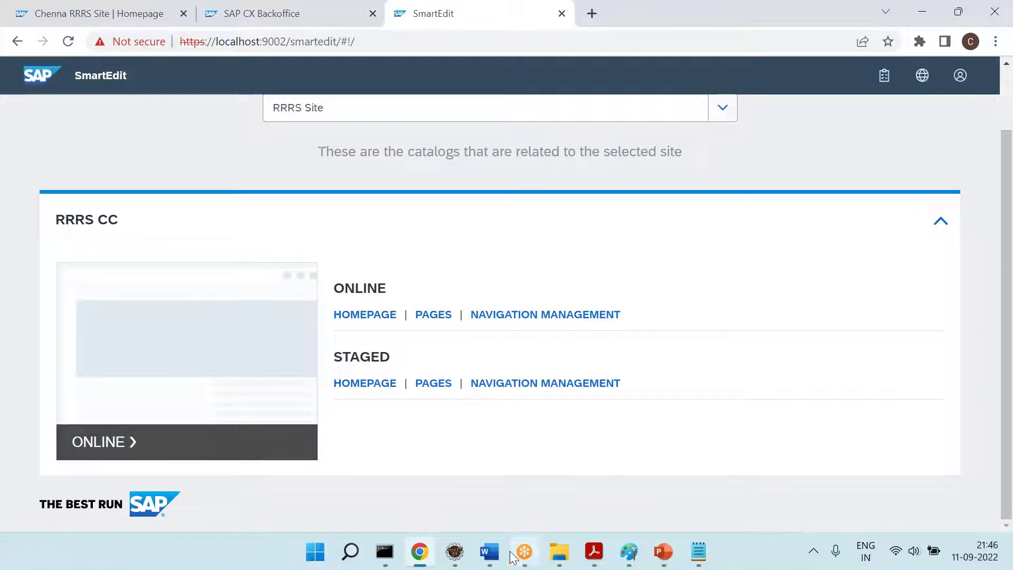
click(490, 551)
Note 'Now --- RRRS site With Staged CC & Online CC --- Are showing.'
text(Now --- RRRS i)
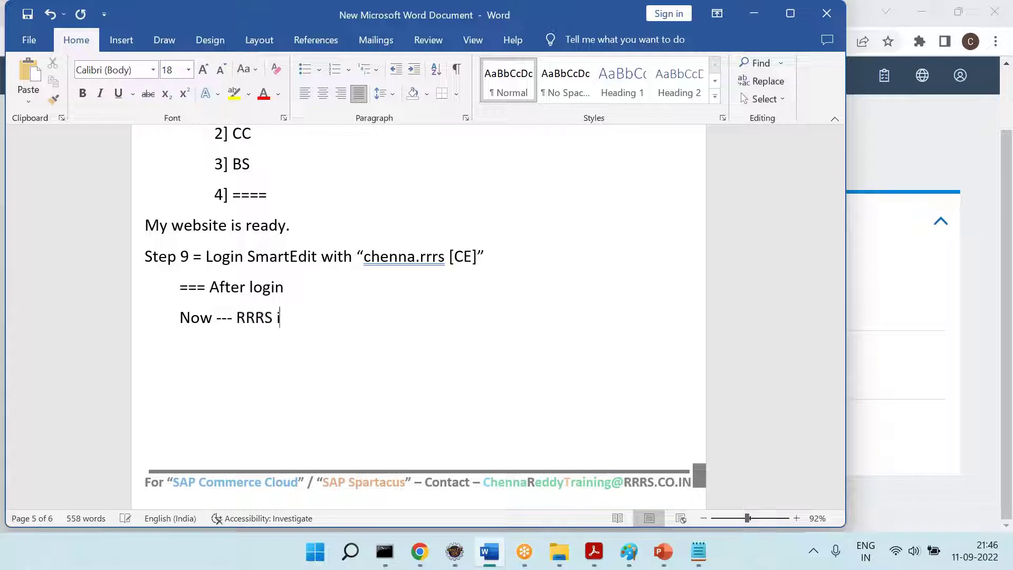
key(BackSpace)
text(site)
key(Return)
text(With C)
key(BackSpace)
text(Staged )
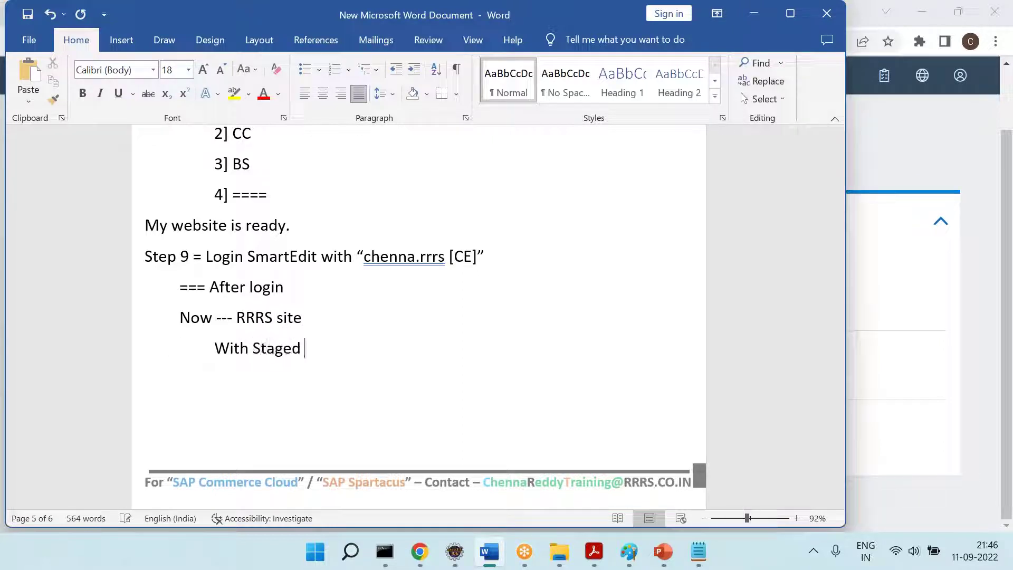
text(CC & Online)
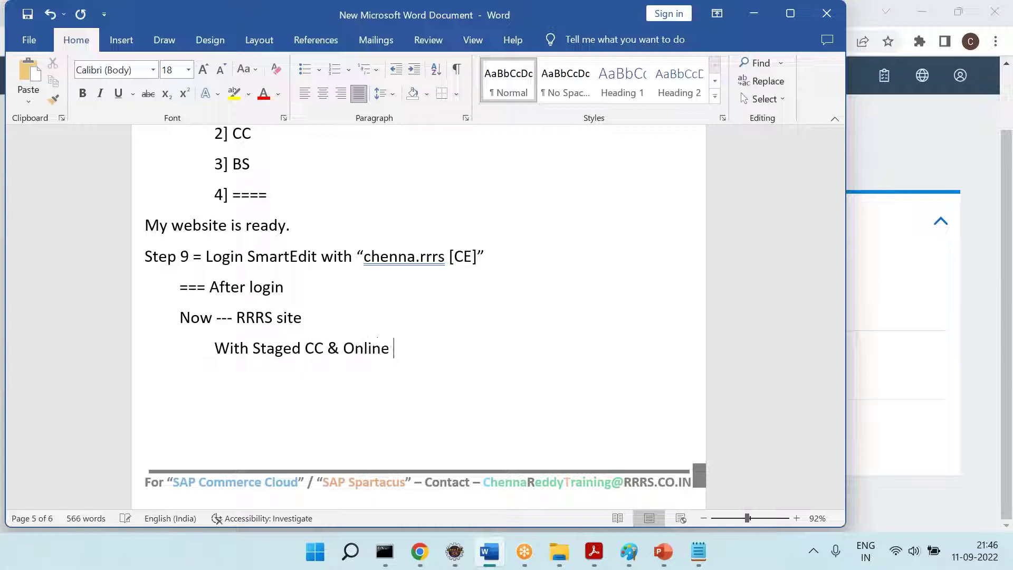
text( CC --- Are showing. )
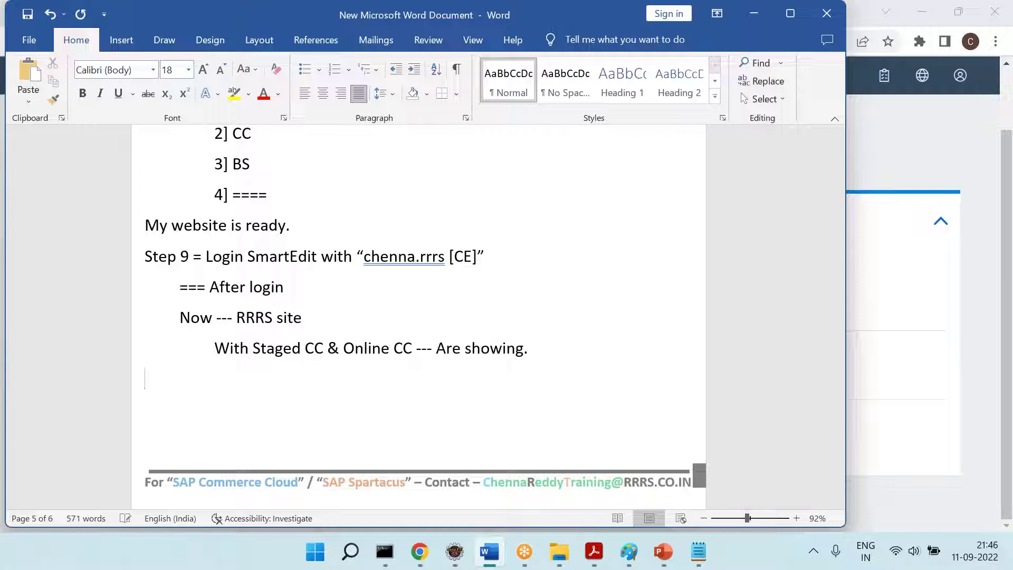
text(====)
scroll(418, 316, down, 3)
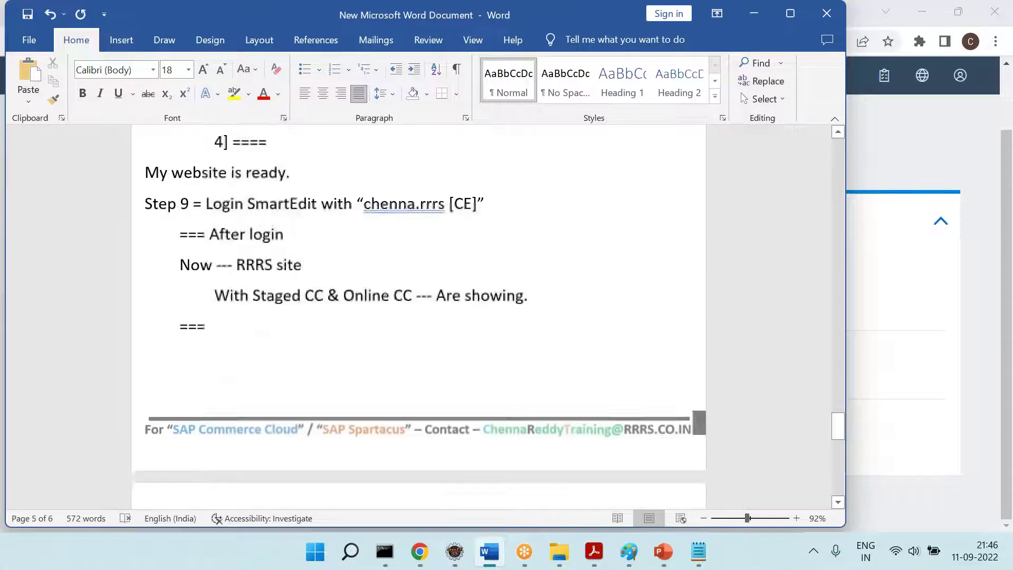
Add 'Now .. Create Pages ... Modify .... Component ...' and save the notes
text(Now .. Creat)
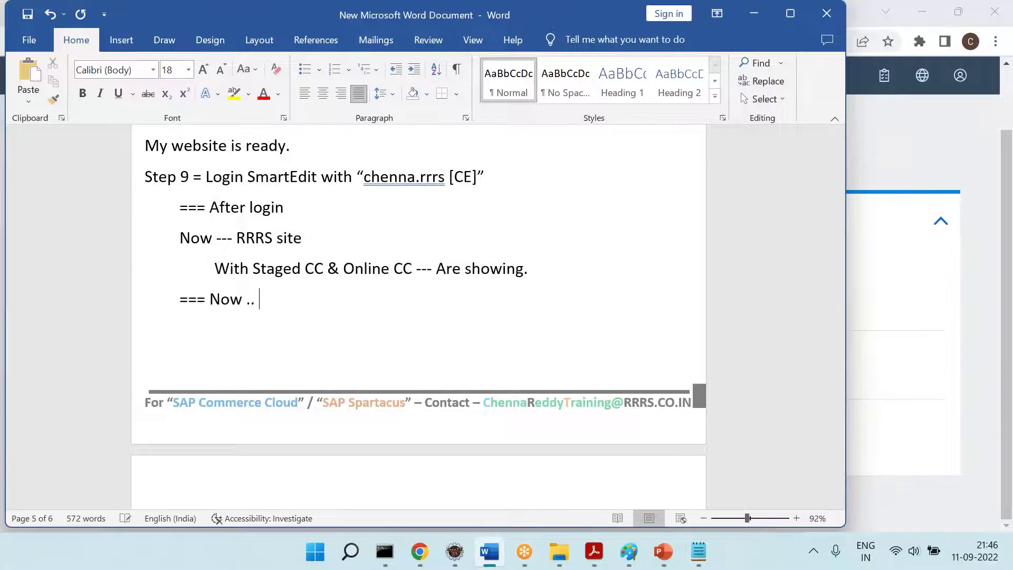
key(BackSpace)
key(BackSpace)
key(BackSpace)
key(BackSpace)
key(BackSpace)
key(BackSpace)
text(Create Page)
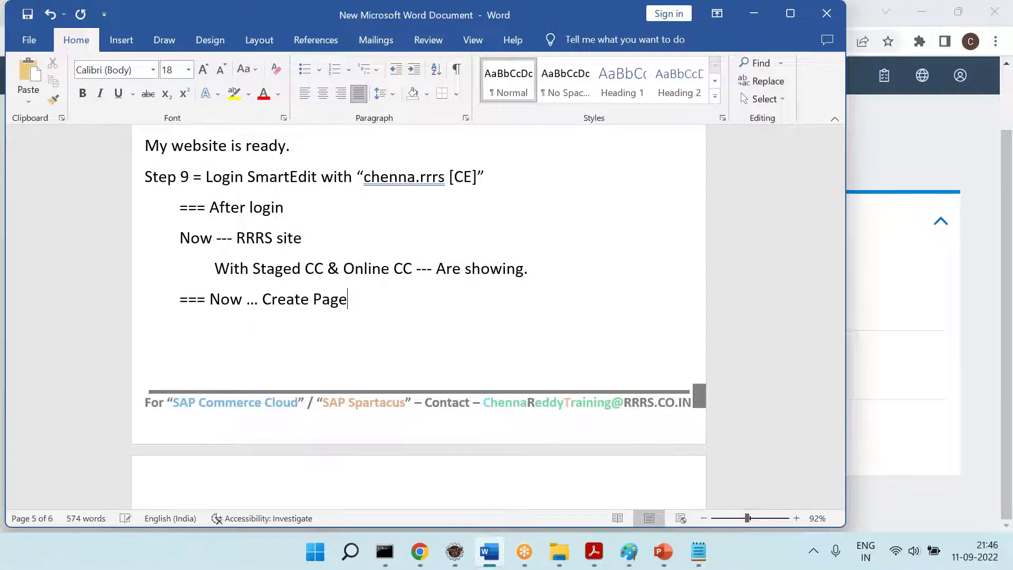
text(s ... Co)
key(BackSpace)
text(Modi)
text(fy .... Component ...)
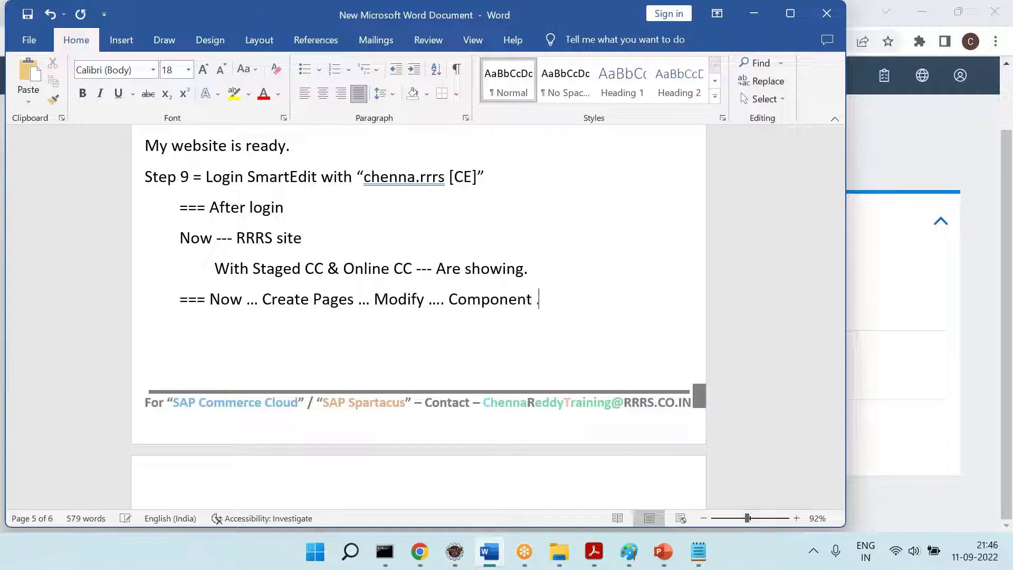
key(ctrl+s)
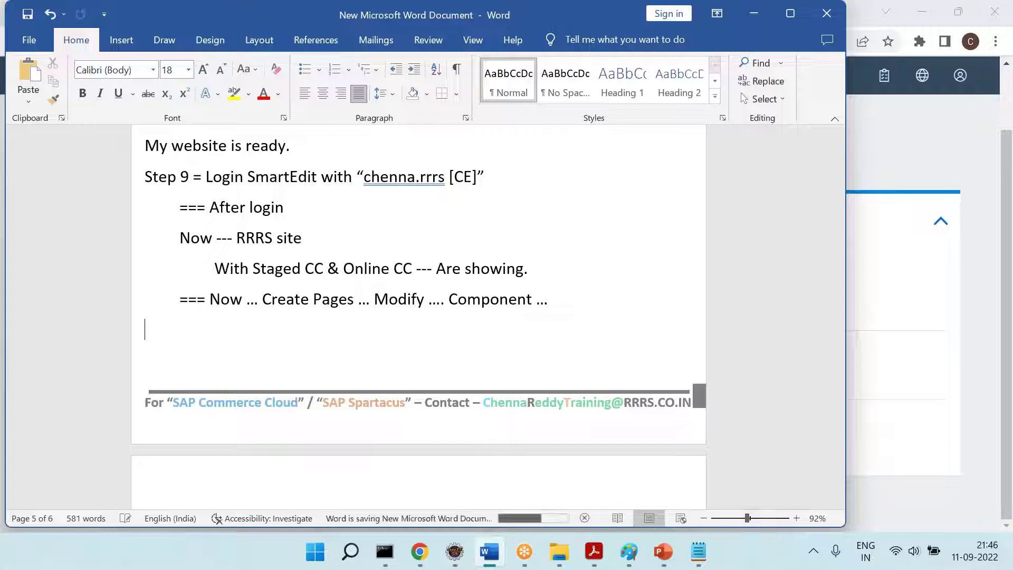
key(alt+Tab)
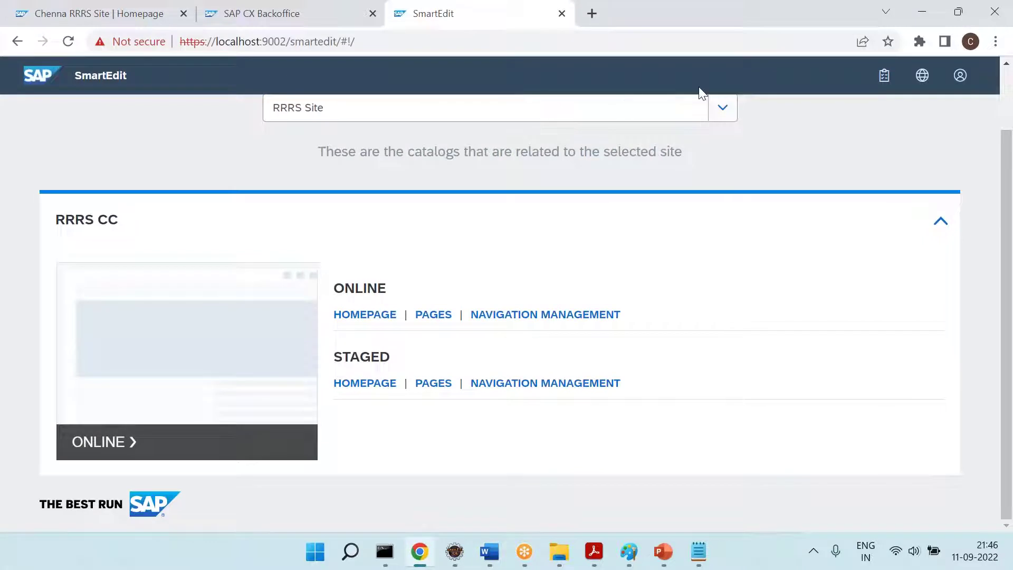
Open the staged RRRS CC pages, start Create Page, and browse the page-type list
click(692, 26)
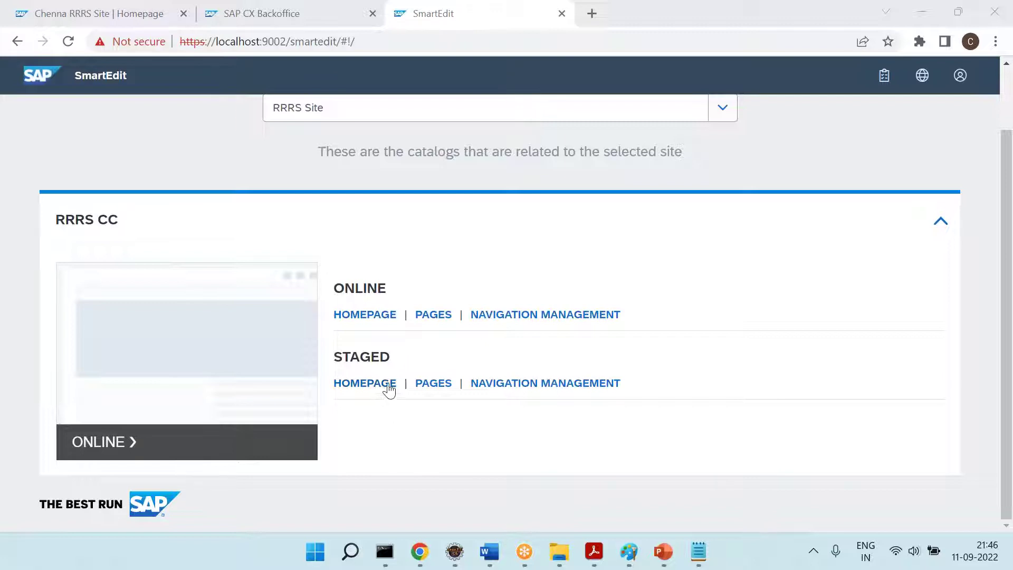
click(431, 385)
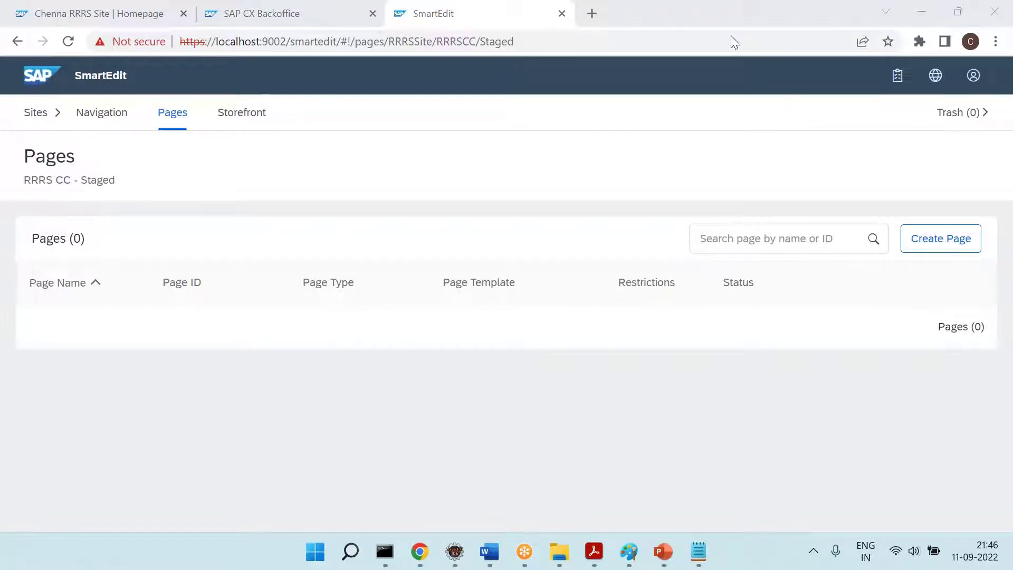
click(929, 246)
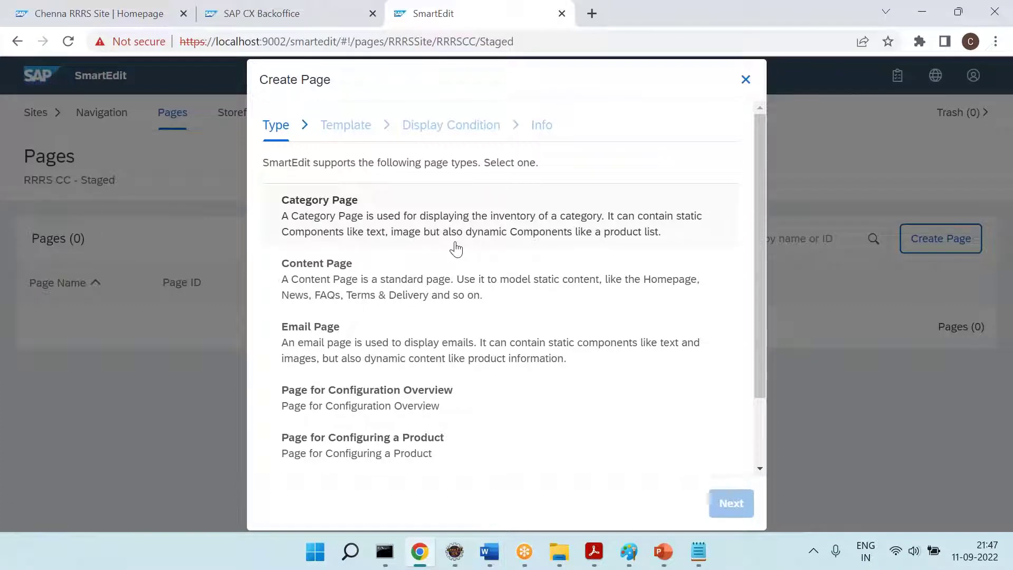
click(757, 444)
drag(756, 441, 765, 318)
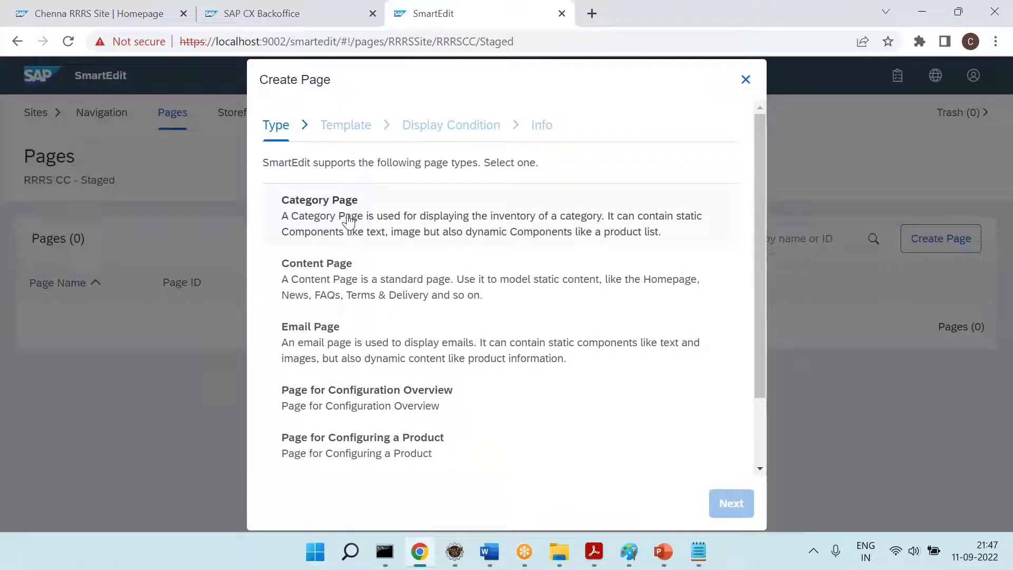
click(146, 7)
Open the Men's Snow Pants category, glance at Backoffice and SmartEdit, then return to the storefront
mouse_move(198, 168)
click(42, 261)
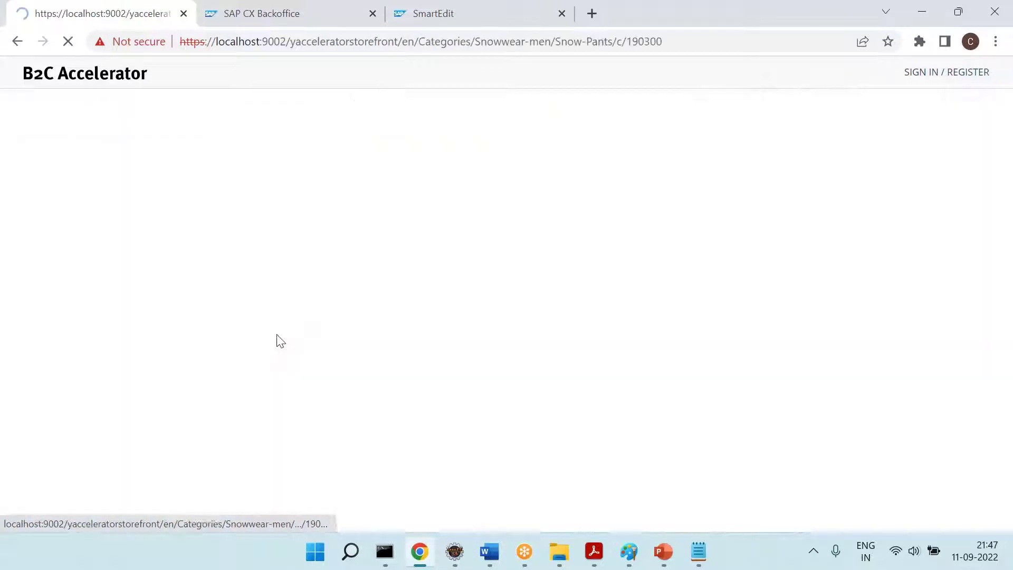
click(260, 13)
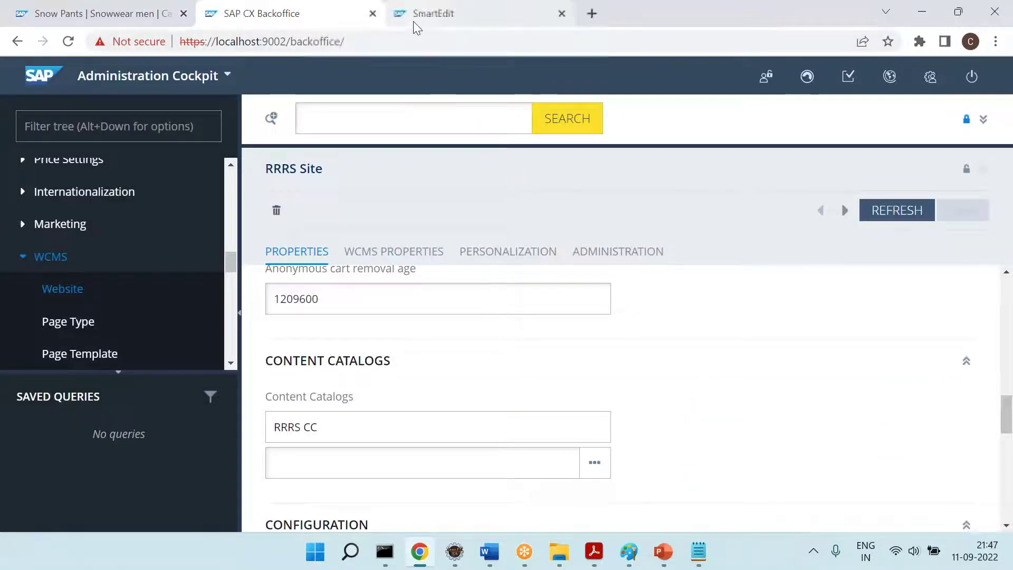
click(414, 21)
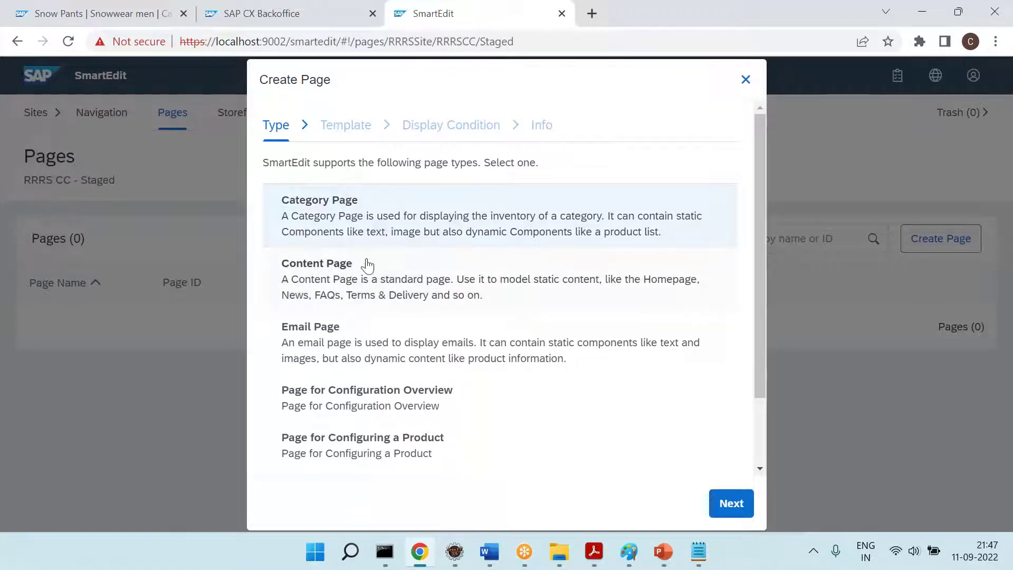
click(116, 11)
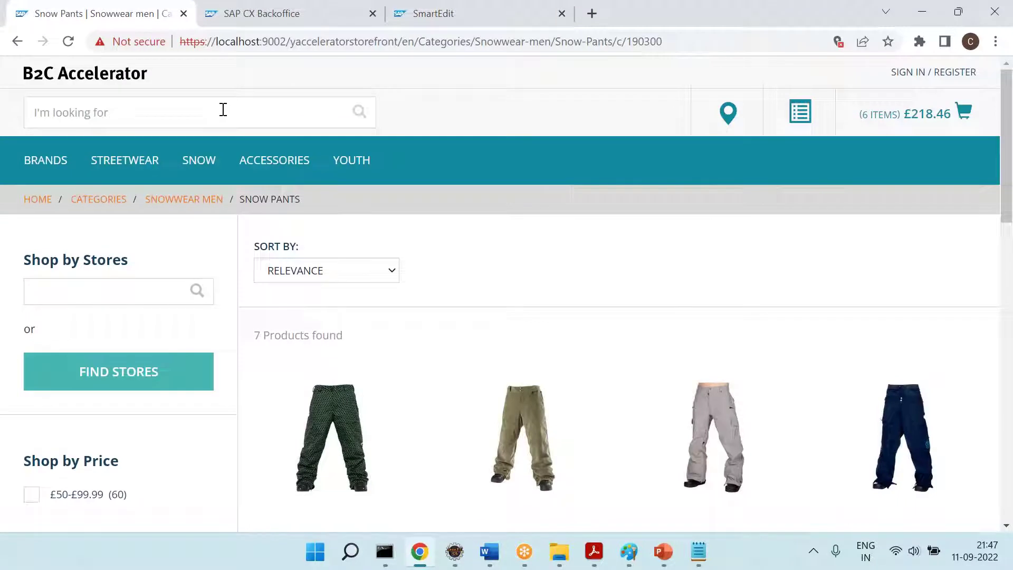
Search the storefront for 'fqq' and then 'help' to reach the FAQ page
text(f)
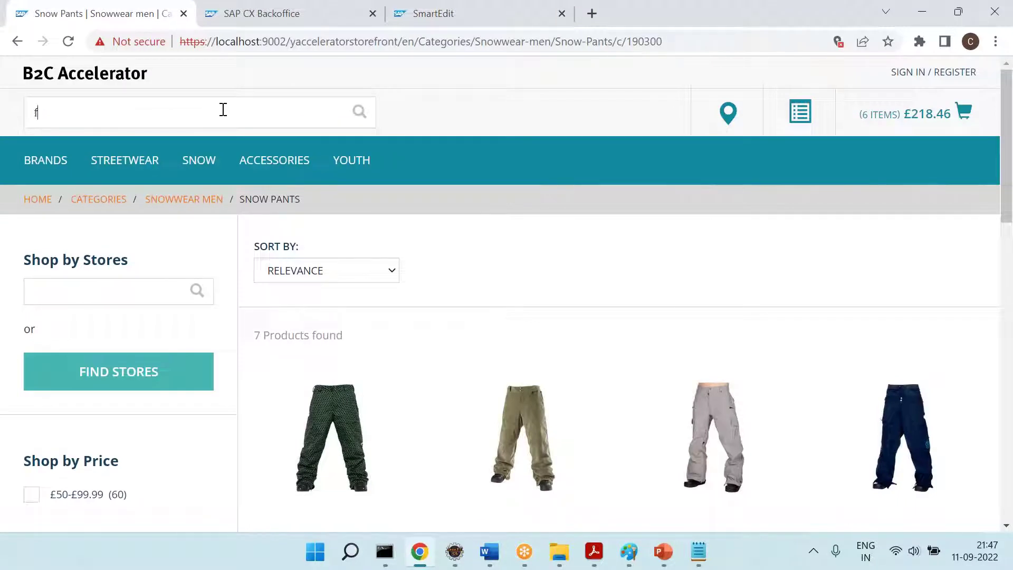
text(qq)
key(Return)
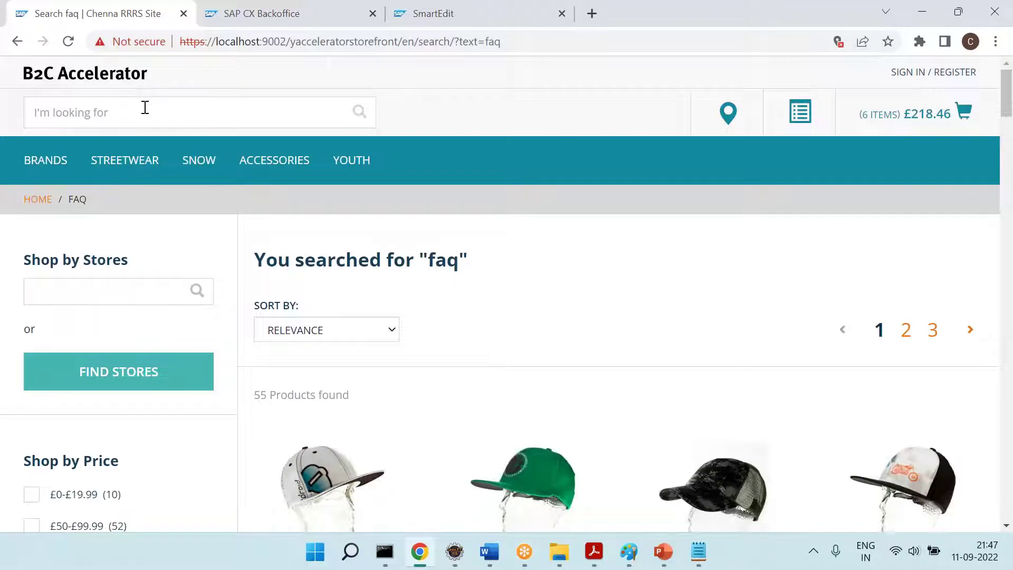
text(help)
key(Return)
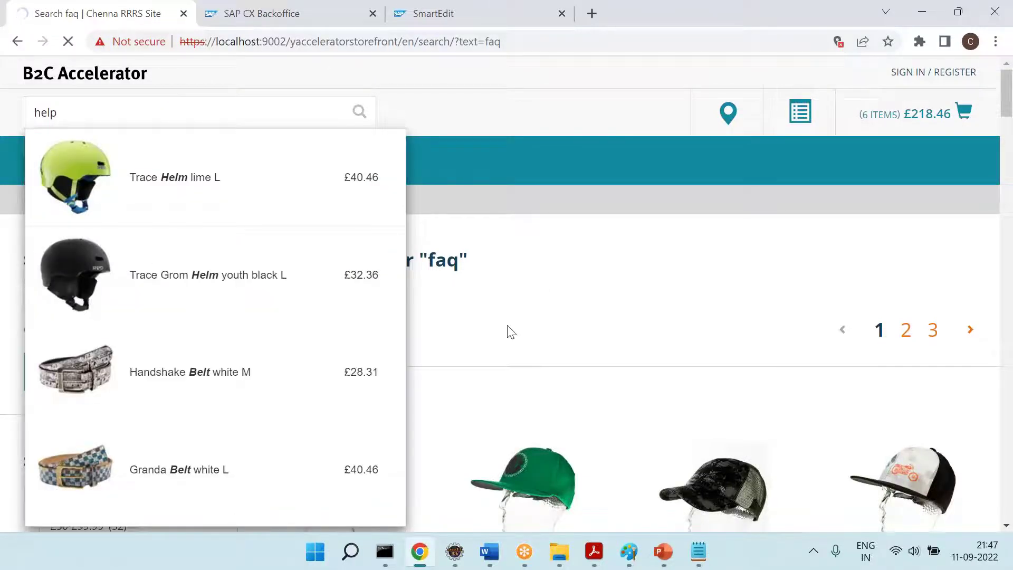
scroll(388, 366, down, 8)
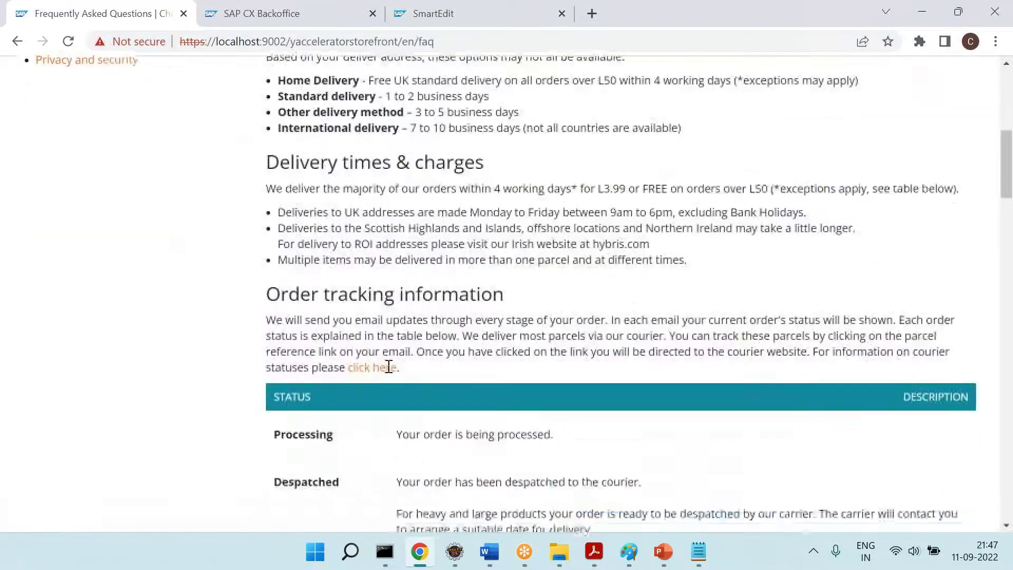
scroll(230, 110, up, 8)
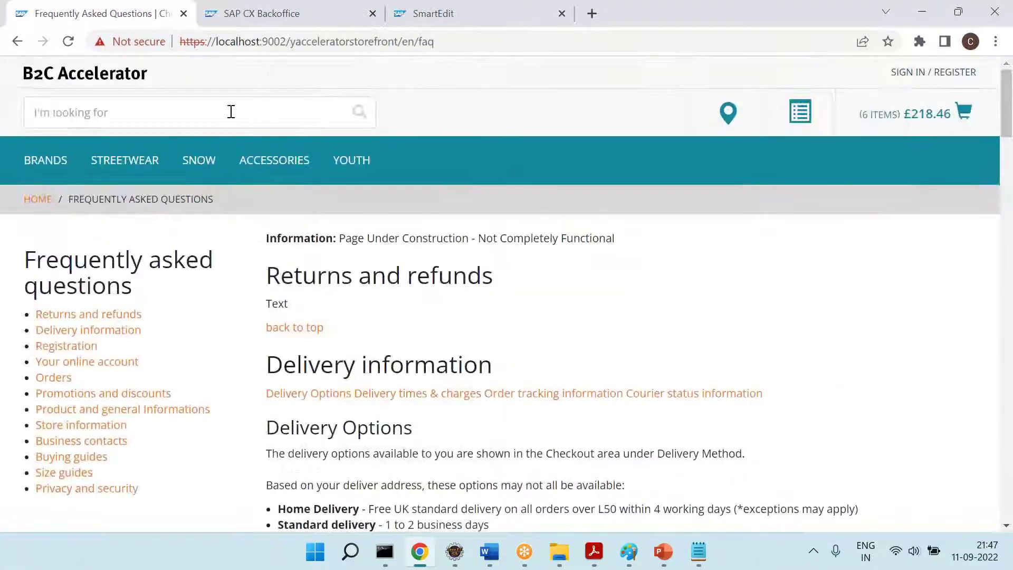
Browse Snow Pants and Accessories > Beanies, then open the Easy Beanie cyan Uni product page
click(429, 24)
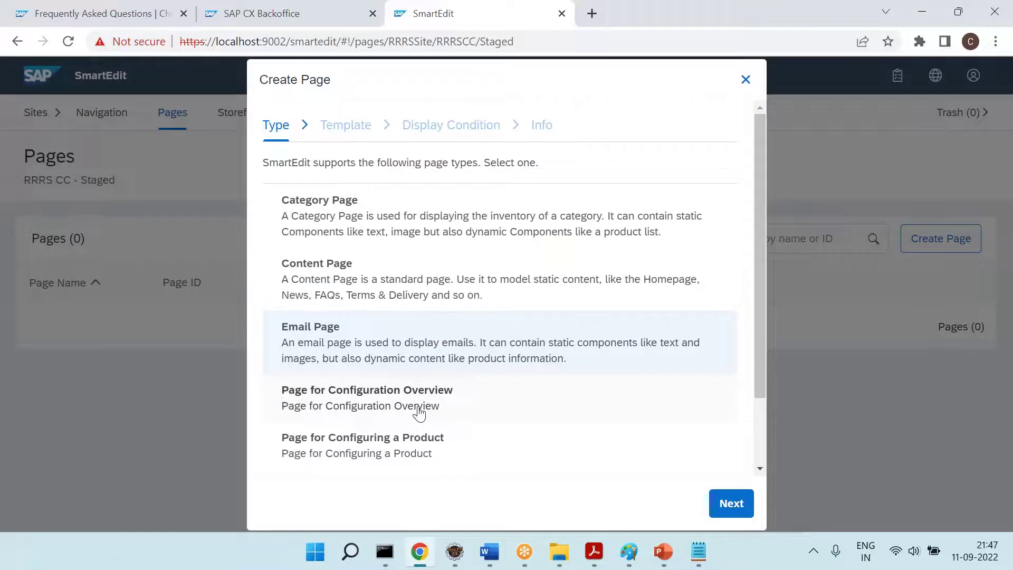
scroll(419, 409, down, 2)
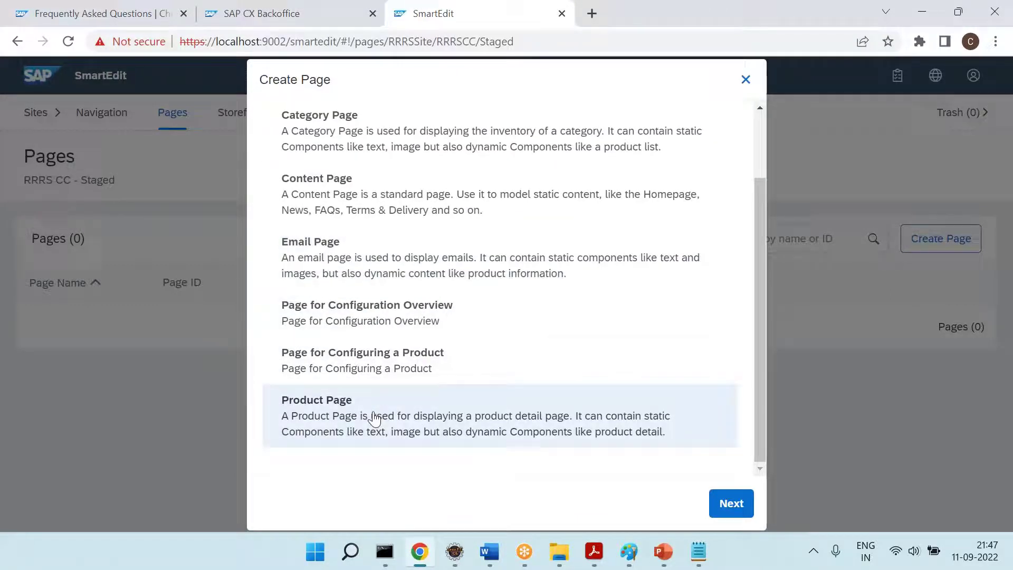
click(84, 5)
mouse_move(199, 158)
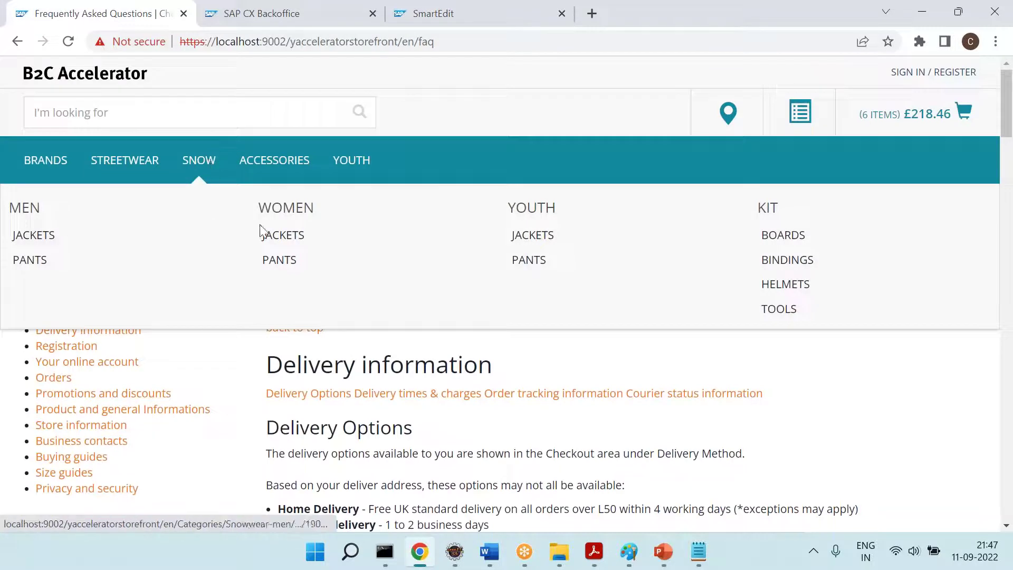
click(30, 260)
mouse_move(286, 177)
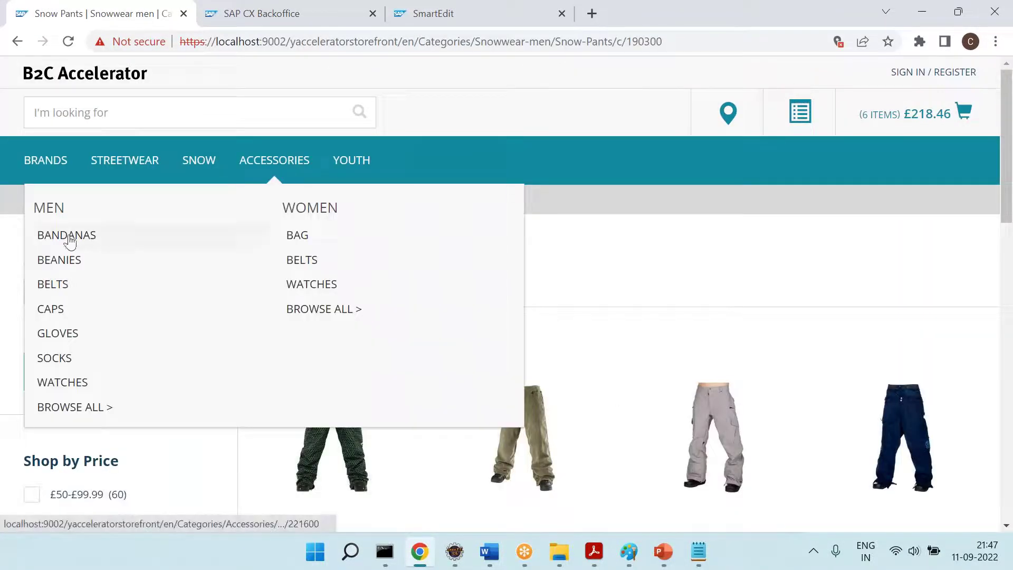
click(55, 258)
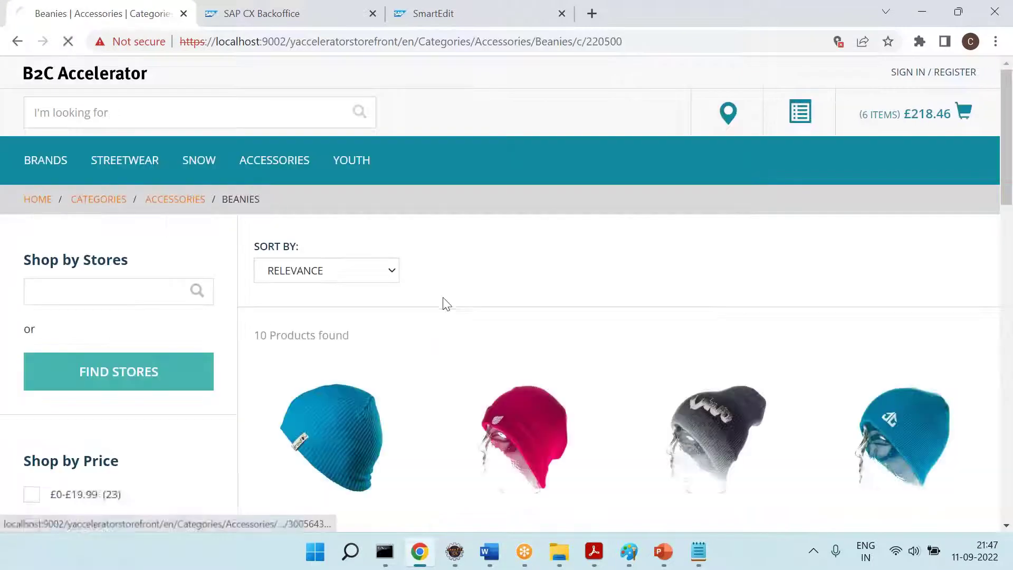
click(332, 438)
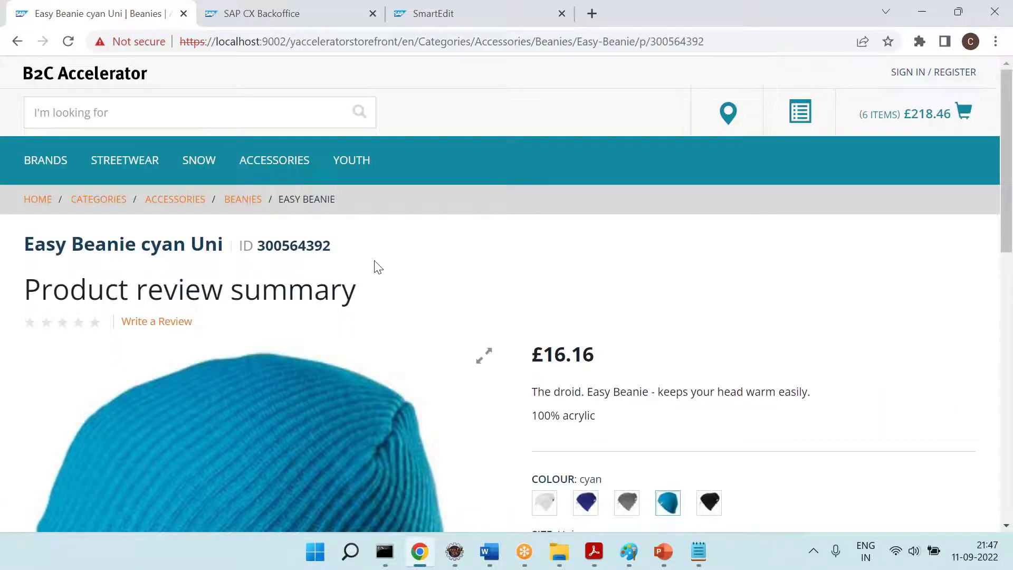
Glance at the Word notes, then return to SmartEdit's page creation
key(alt+Tab)
mouse_move(451, 562)
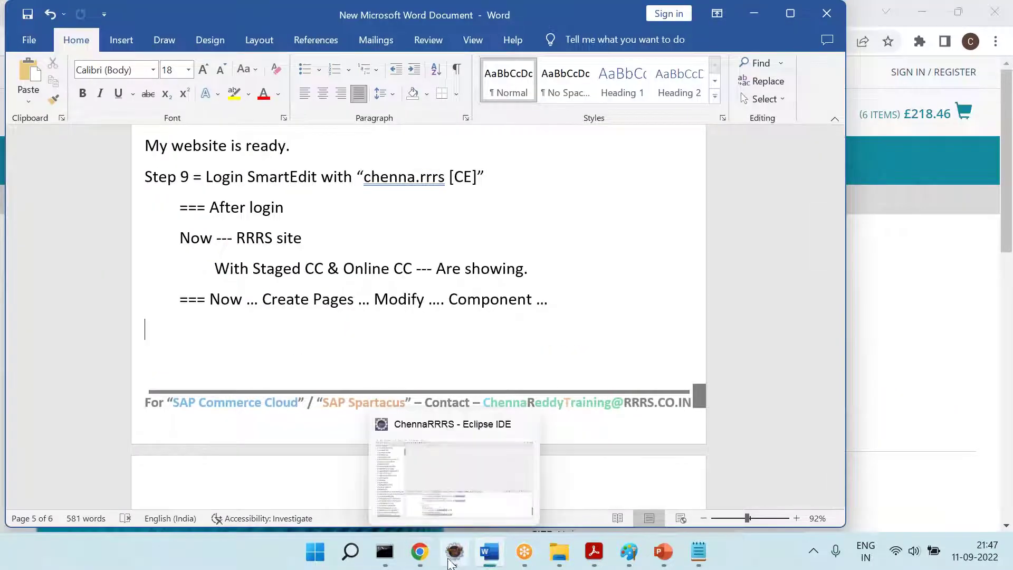
click(420, 552)
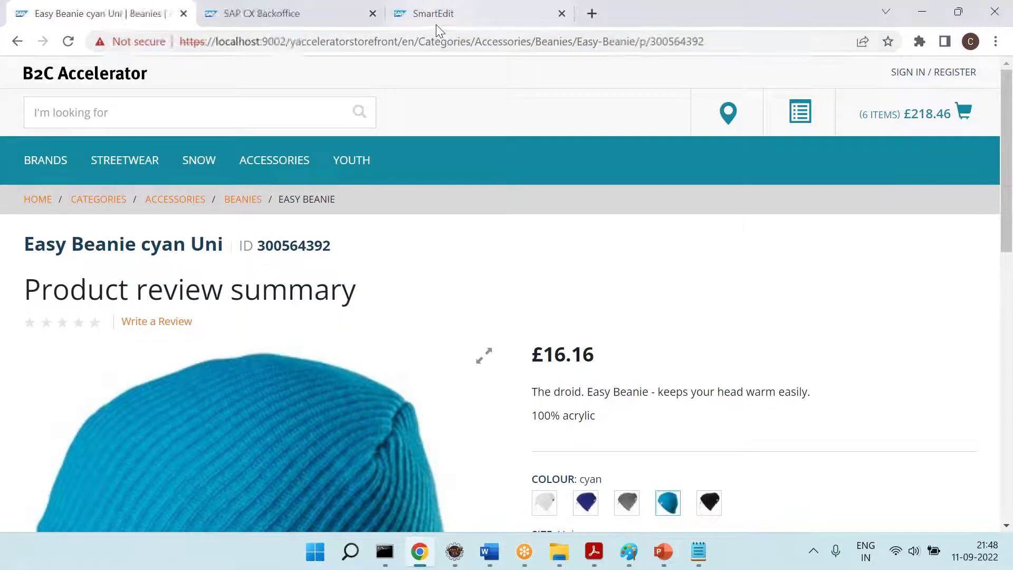
click(435, 23)
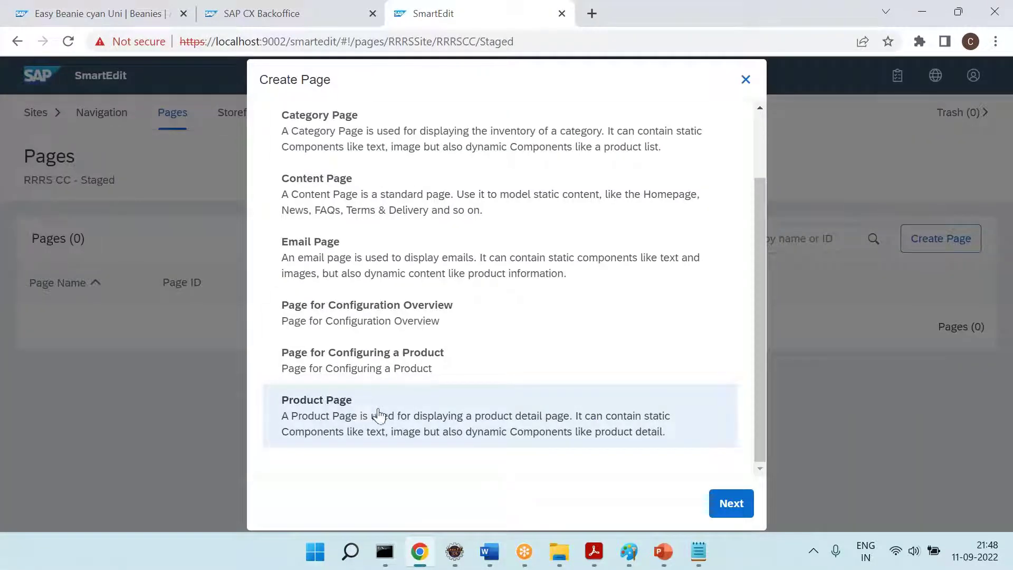
Pick Product Page, search its page templates, then go back to the page types list
click(730, 502)
click(511, 143)
click(725, 161)
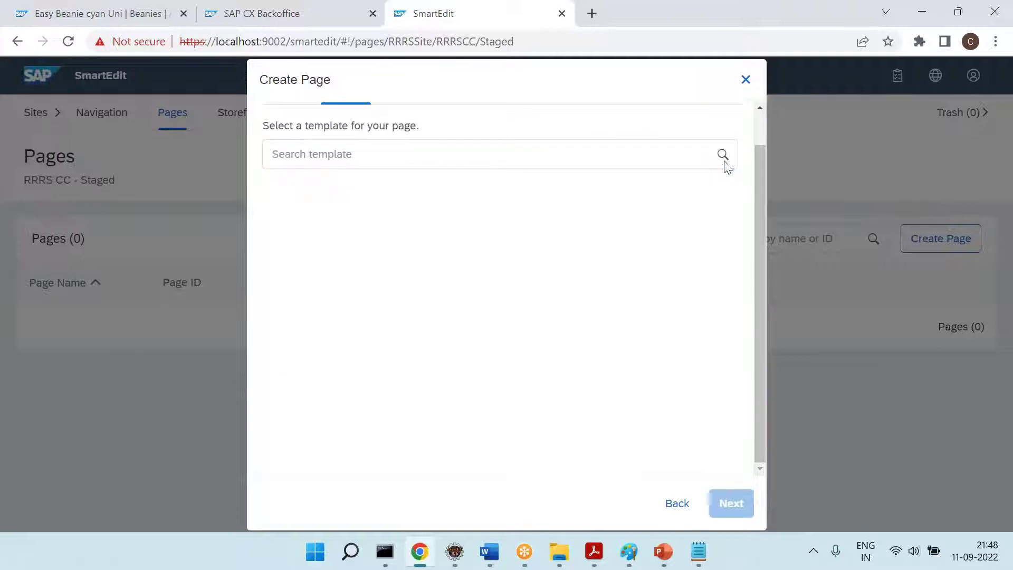
scroll(758, 128, up, 1)
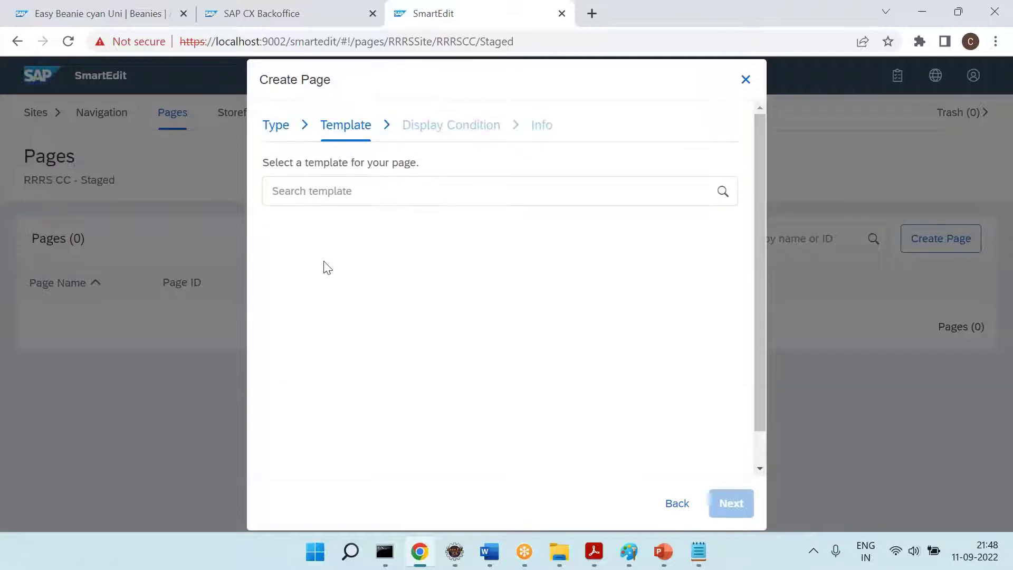
click(674, 503)
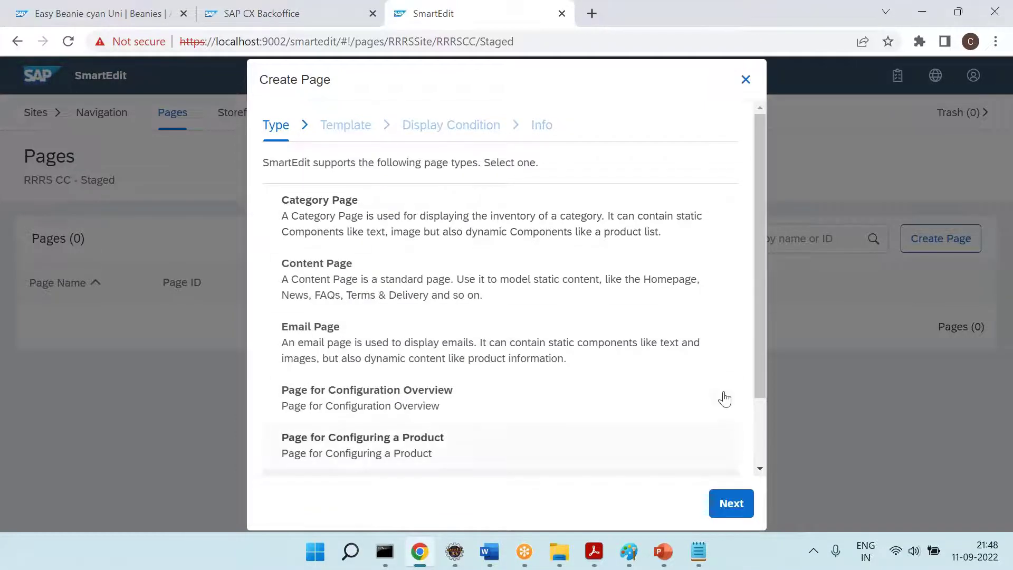
Cancel and discard the new page, then return to the Sites overview via Navigation
click(745, 79)
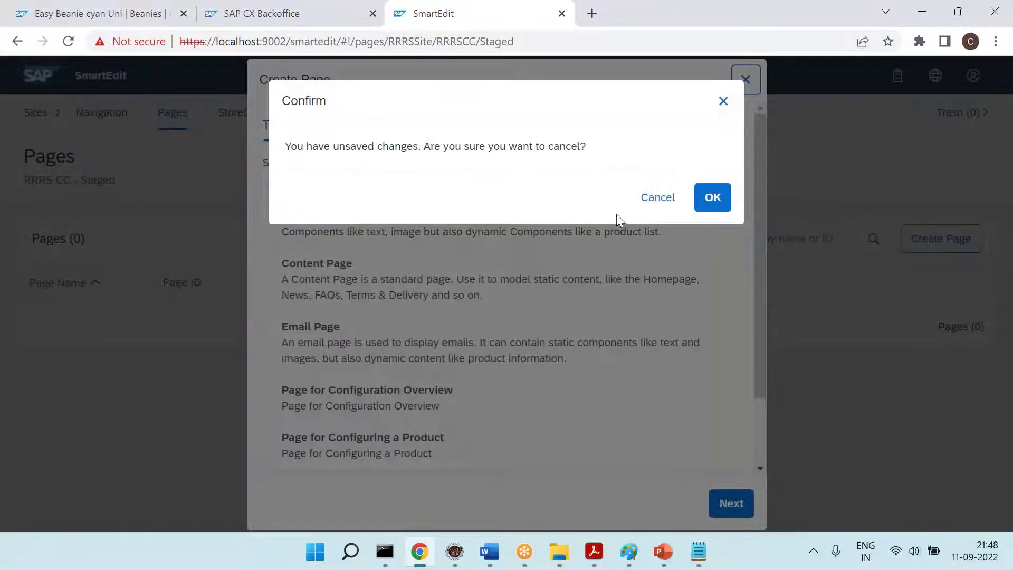
click(707, 203)
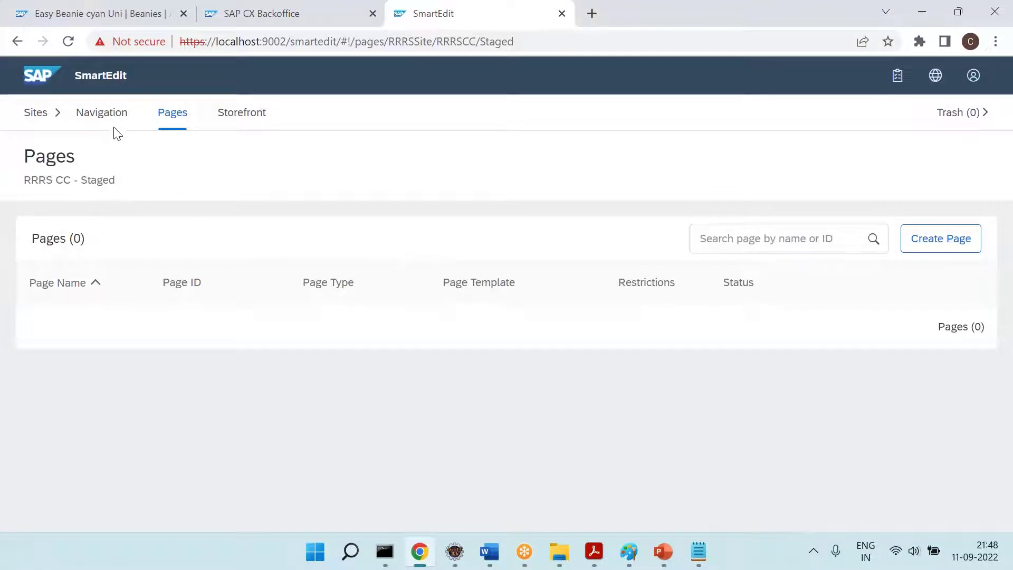
click(106, 113)
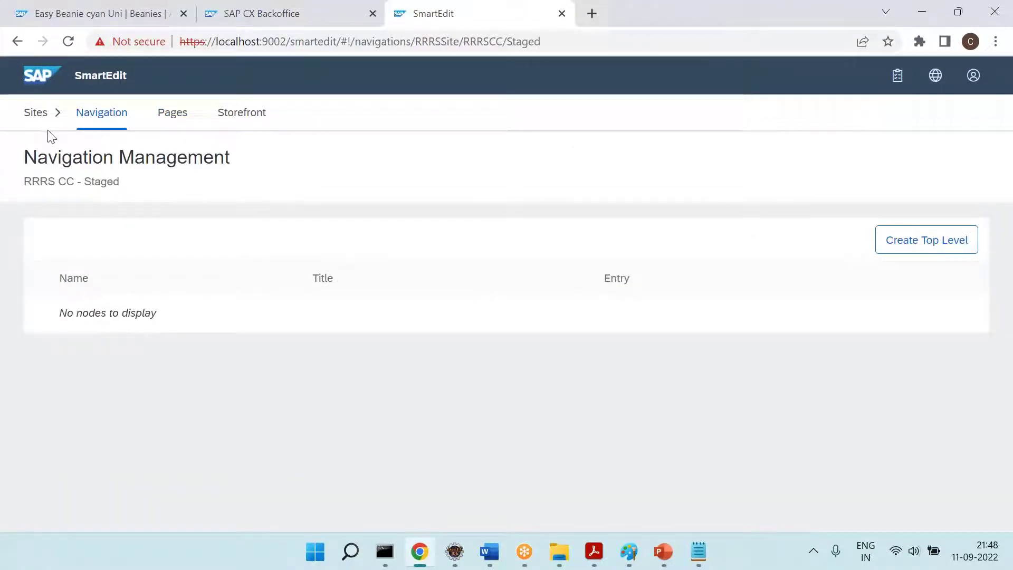
click(36, 113)
Select Chenna RRRS Site, check the storefront homepage and Backoffice, then return to SmartEdit
click(352, 189)
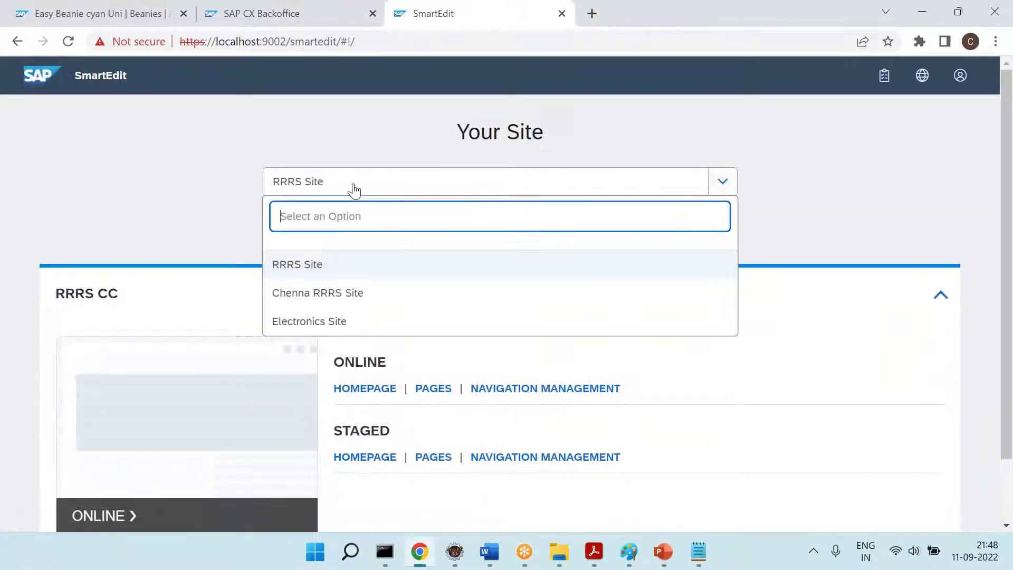
click(328, 295)
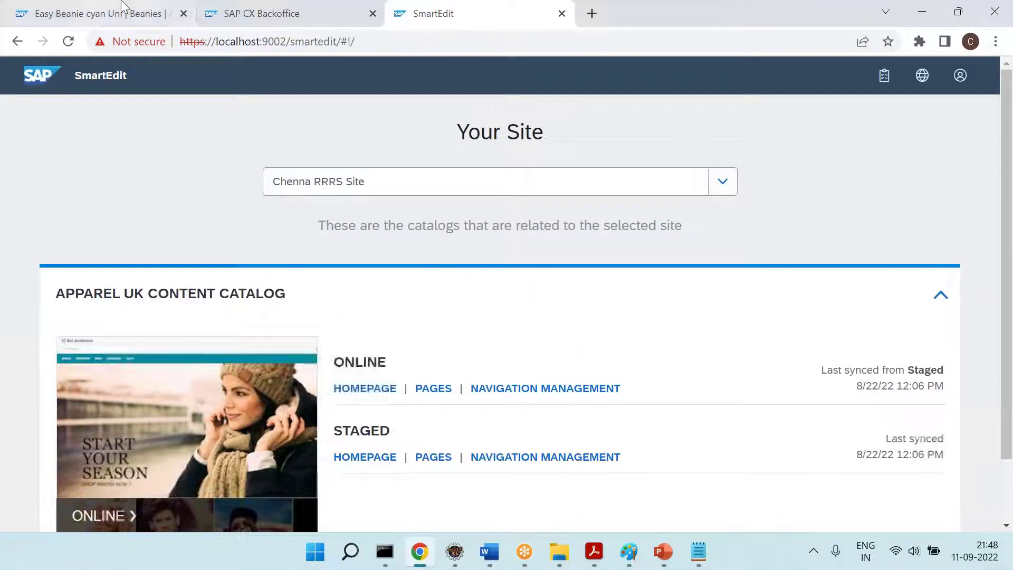
click(100, 13)
click(77, 84)
click(238, 12)
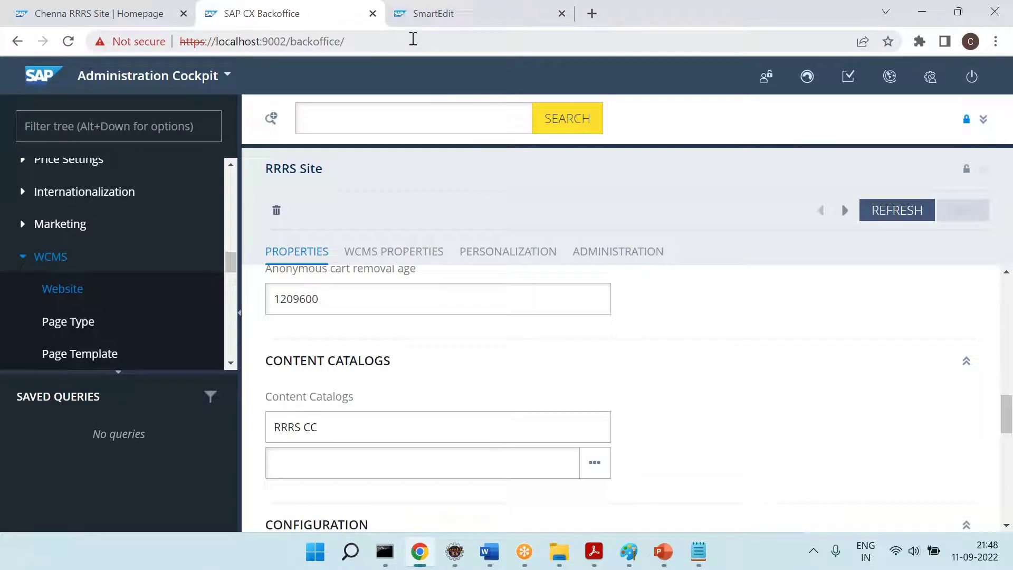
click(404, 25)
Open the Apparel UK catalog's page list and scroll through its pages
scroll(507, 317, down, 2)
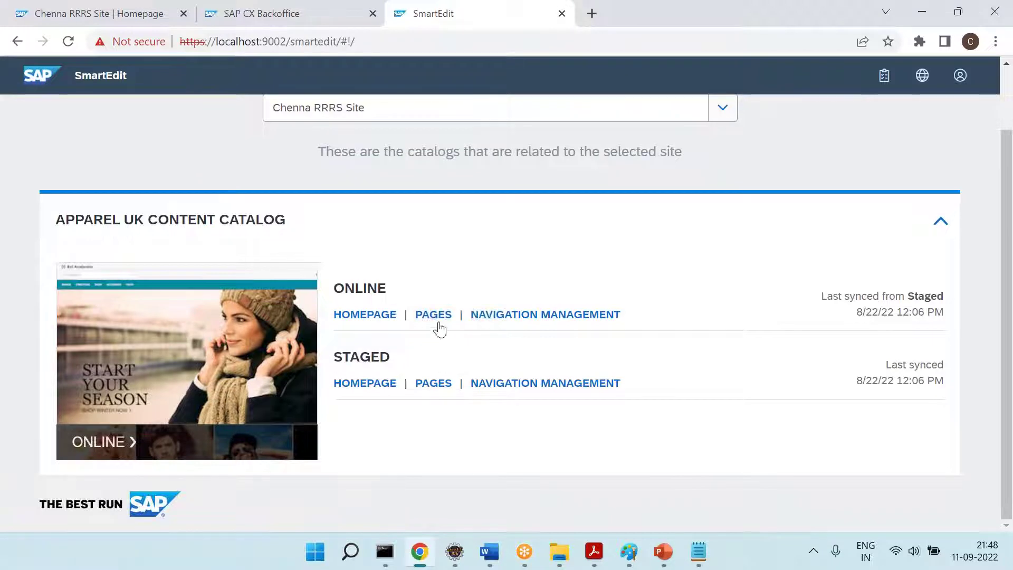
click(434, 384)
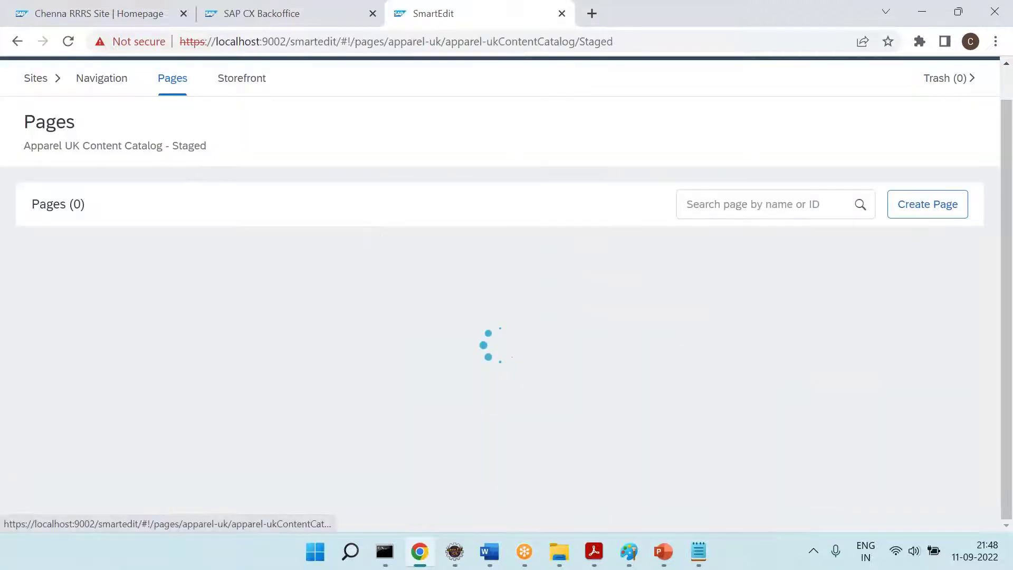
scroll(506, 296, down, 4)
scroll(315, 482, down, 2)
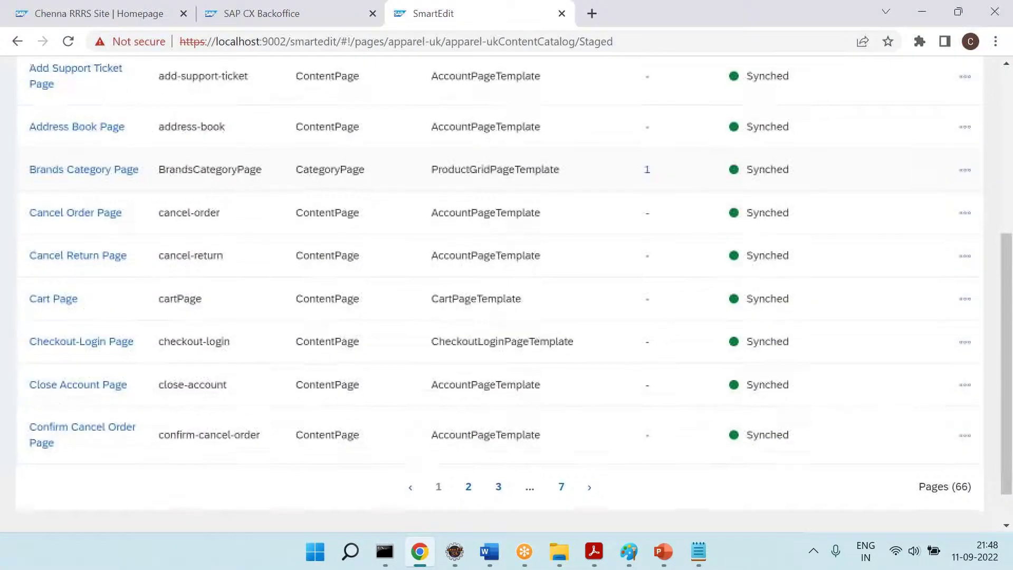
scroll(315, 481, up, 7)
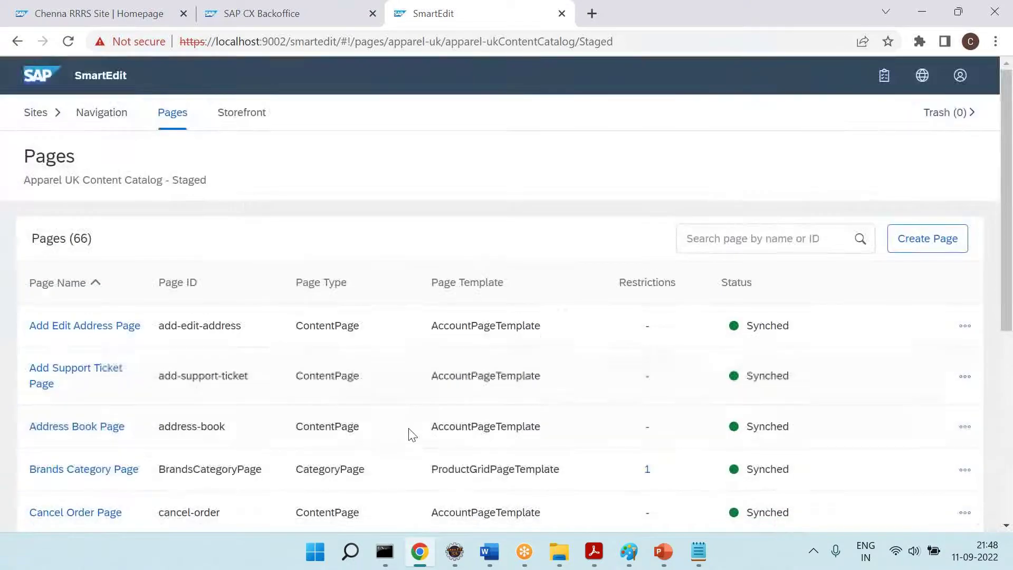
scroll(412, 459, down, 6)
scroll(413, 460, up, 3)
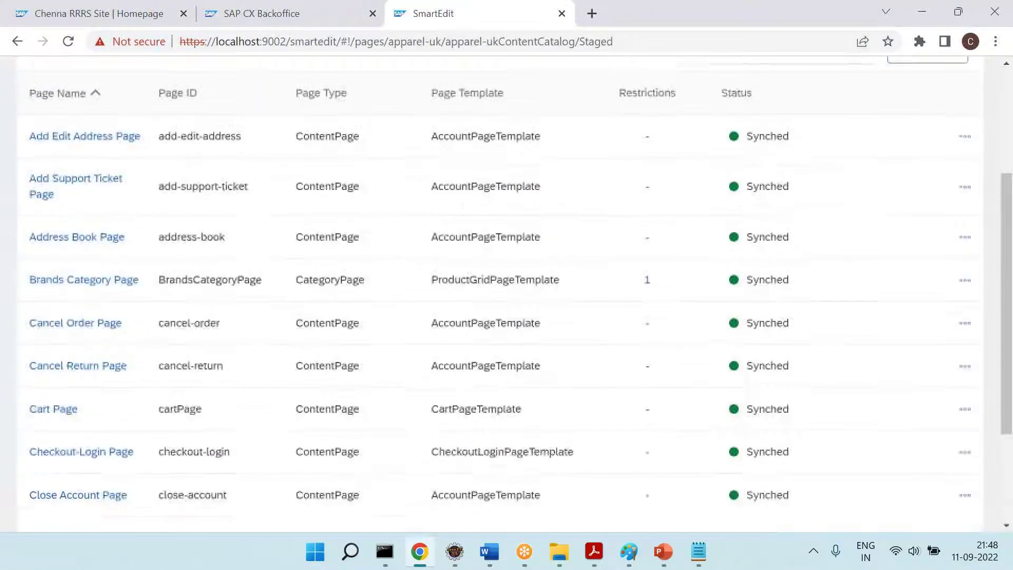
scroll(413, 459, down, 3)
scroll(413, 459, up, 3)
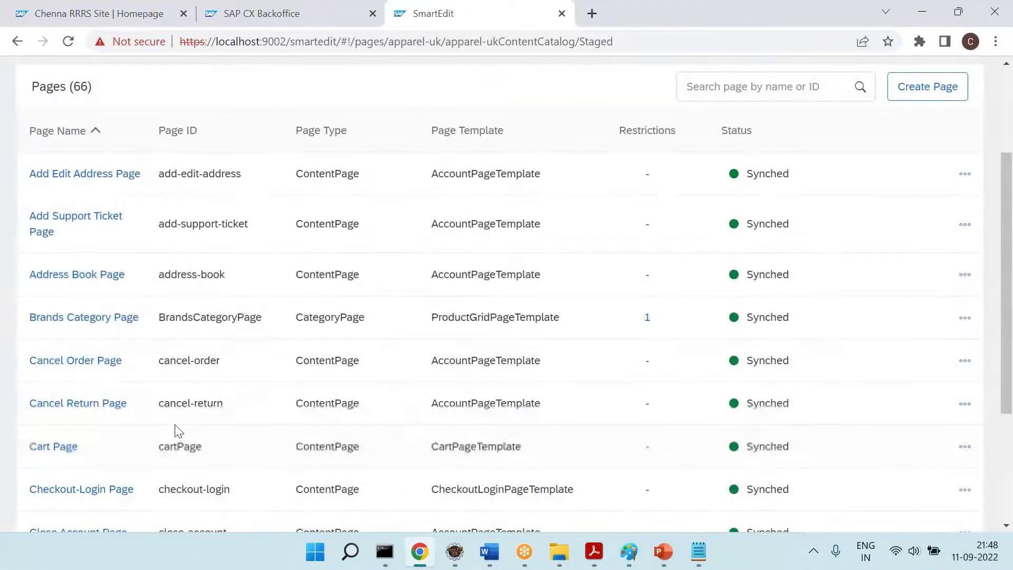
Open the storefront shopping bag summary and go to the full Bag page
click(154, 11)
click(937, 120)
scroll(406, 362, down, 3)
scroll(543, 441, down, 5)
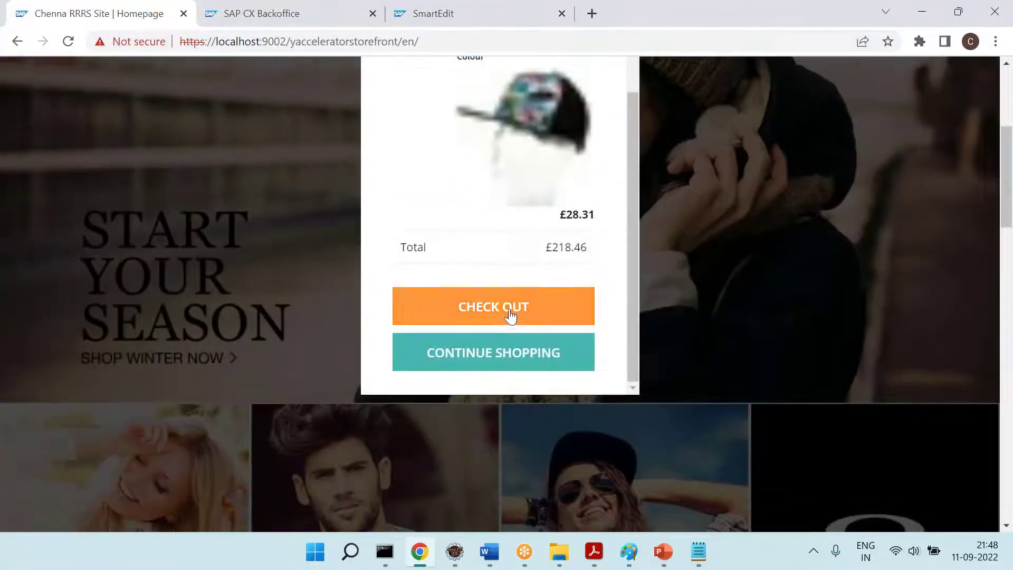
click(509, 319)
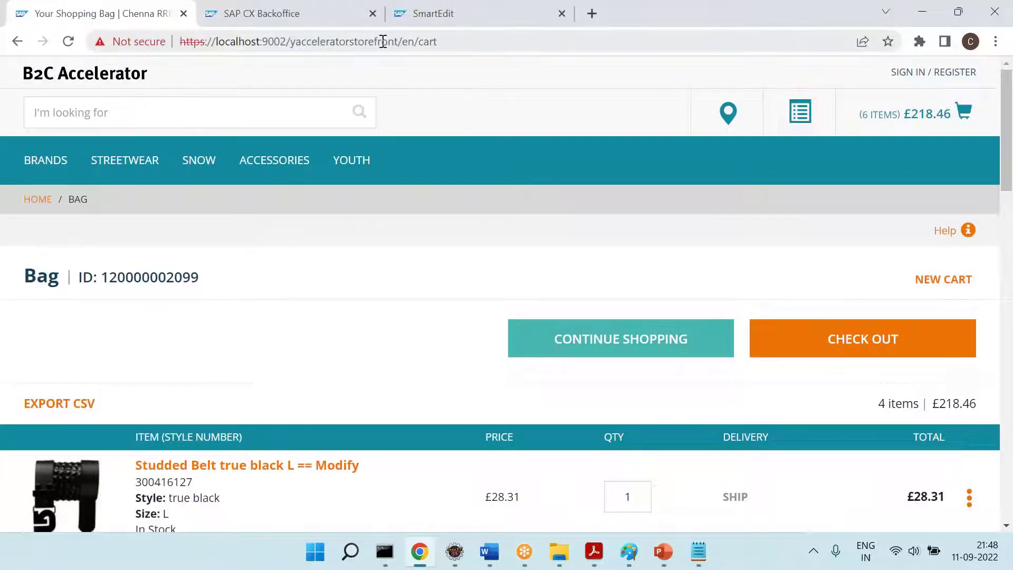
Open the Cart Page from the SmartEdit pages list in the storefront editing view
click(412, 25)
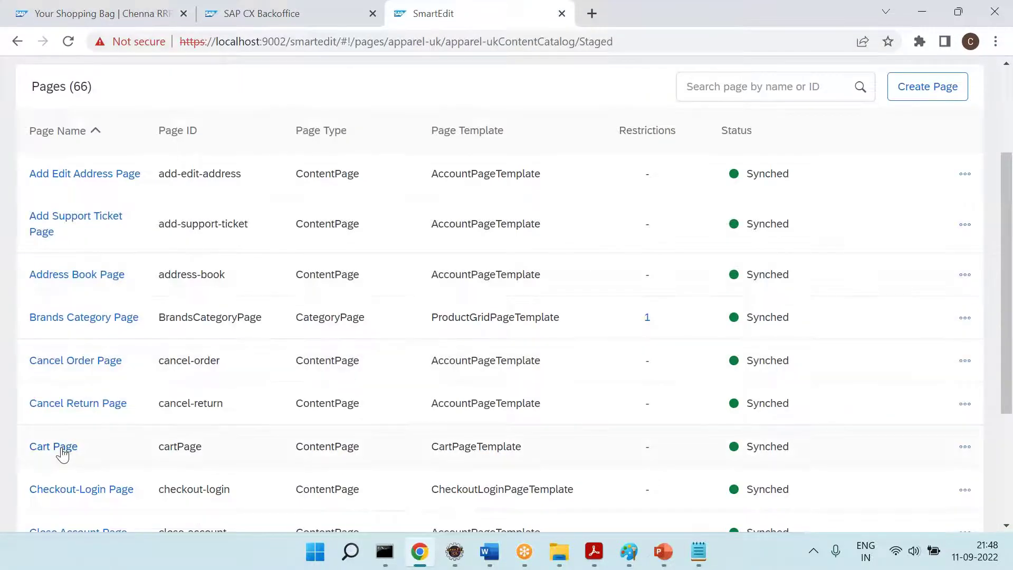
click(55, 447)
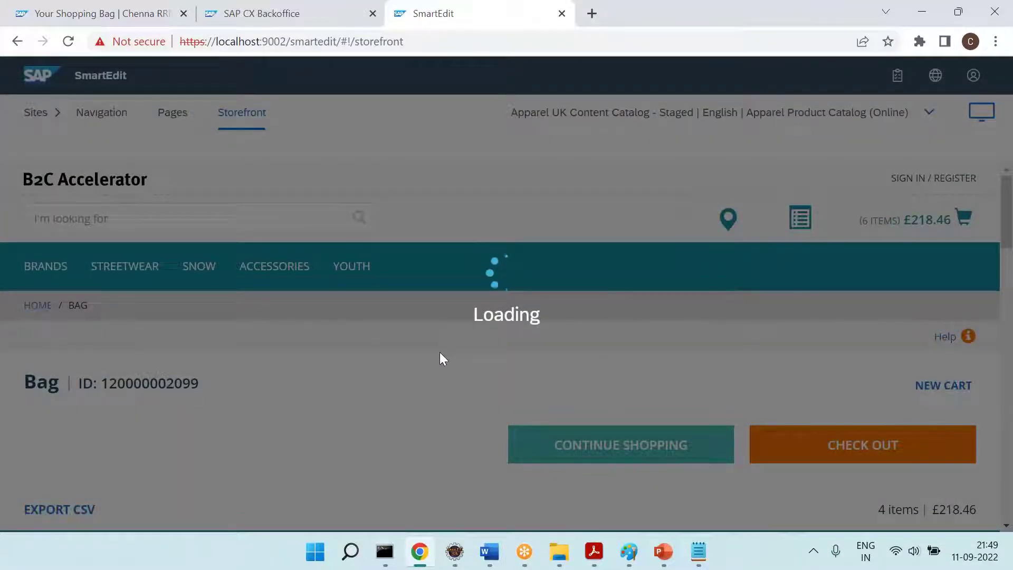
scroll(443, 359, down, 7)
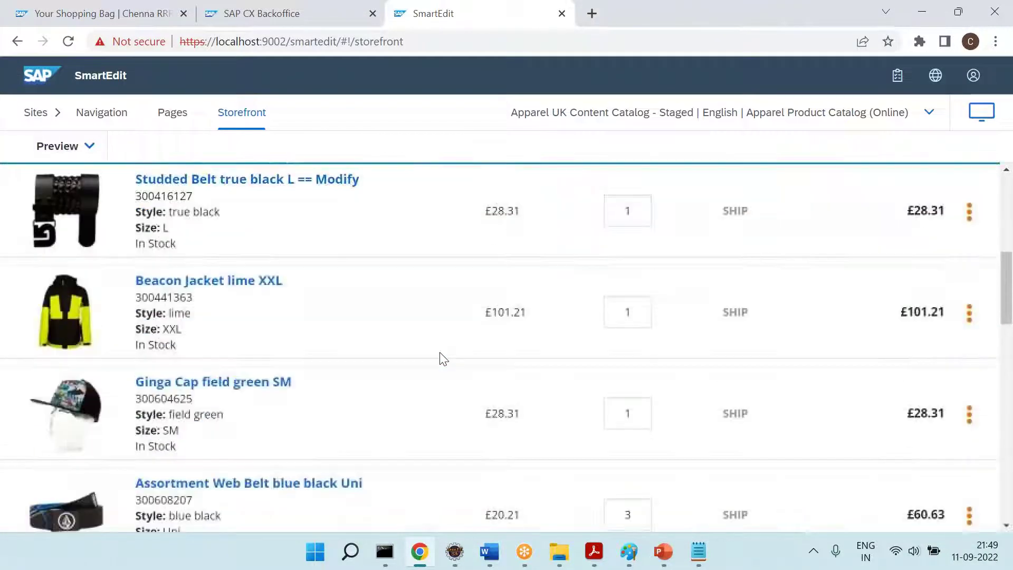
scroll(442, 359, up, 7)
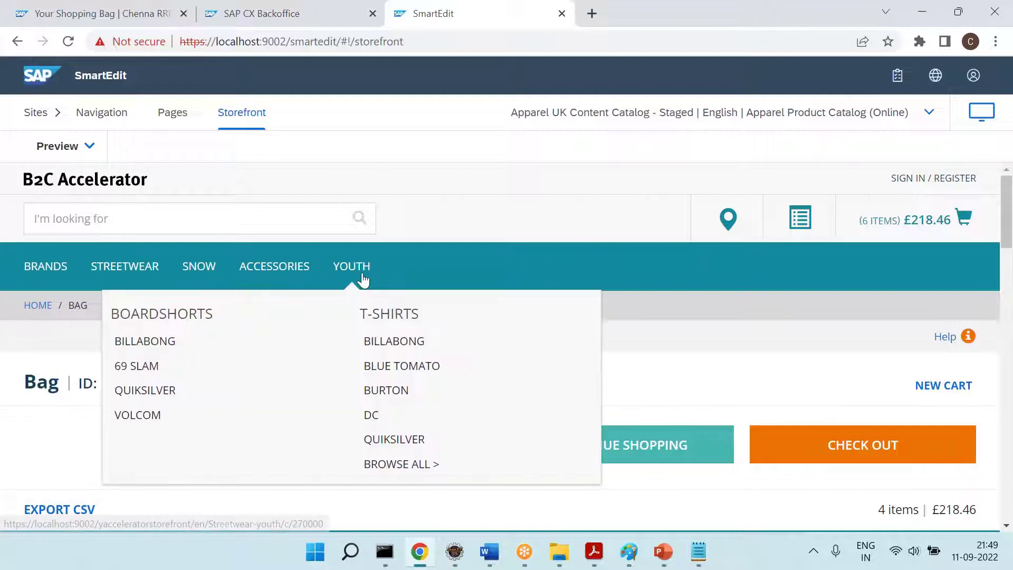
click(228, 5)
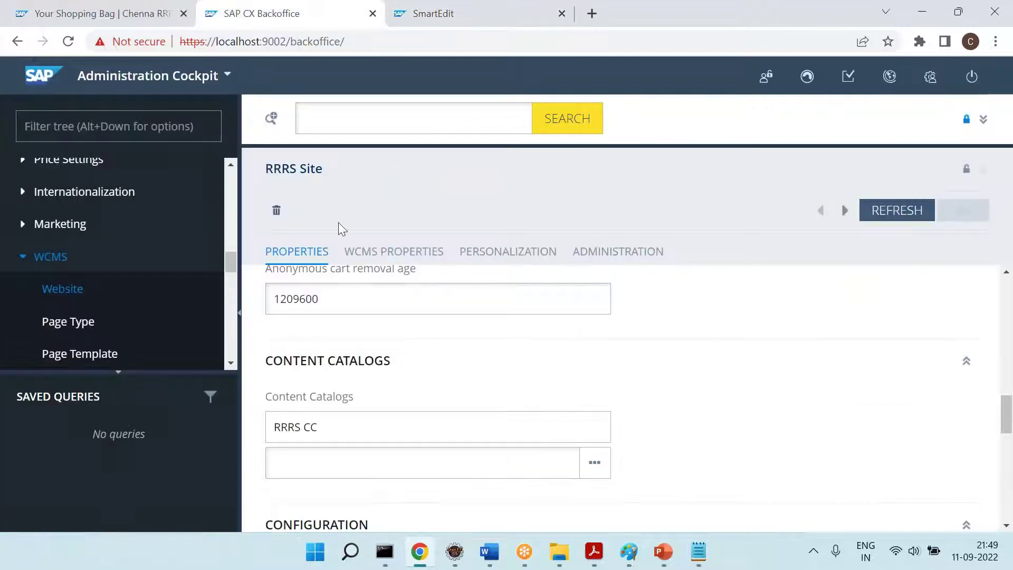
Show the websites list, expand the RRRS Site details and scroll through them
click(57, 293)
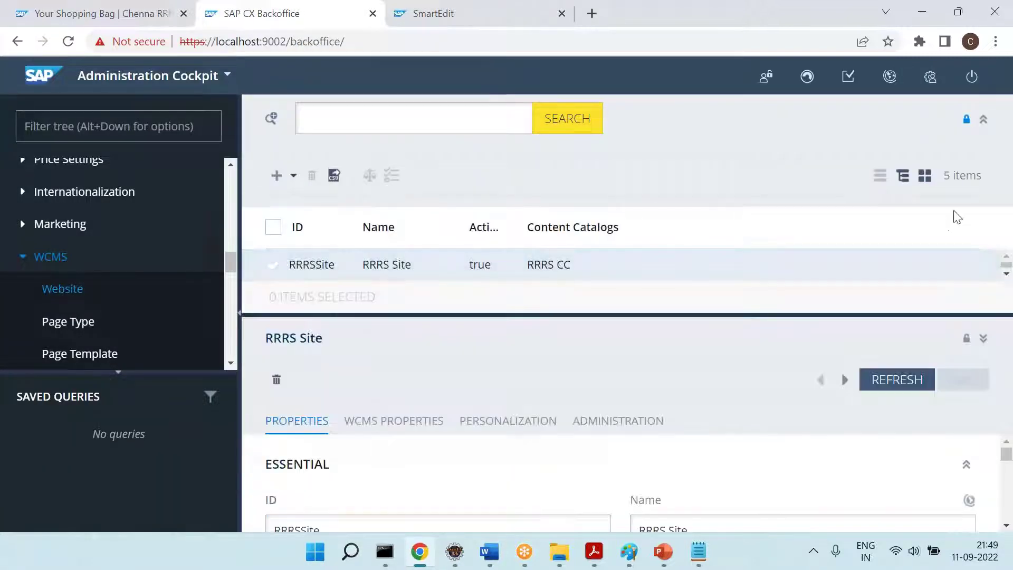
click(984, 120)
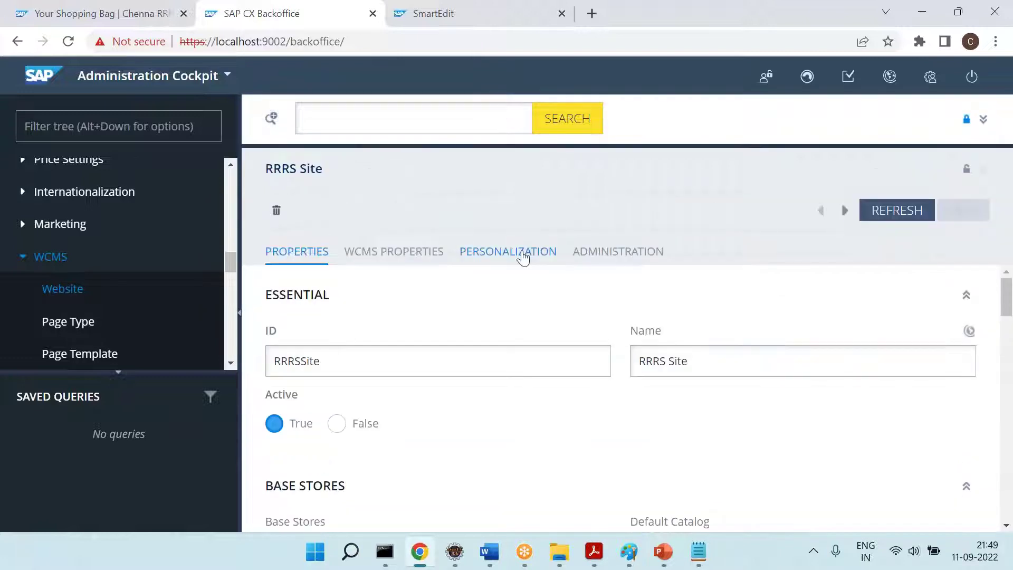
scroll(596, 366, down, 6)
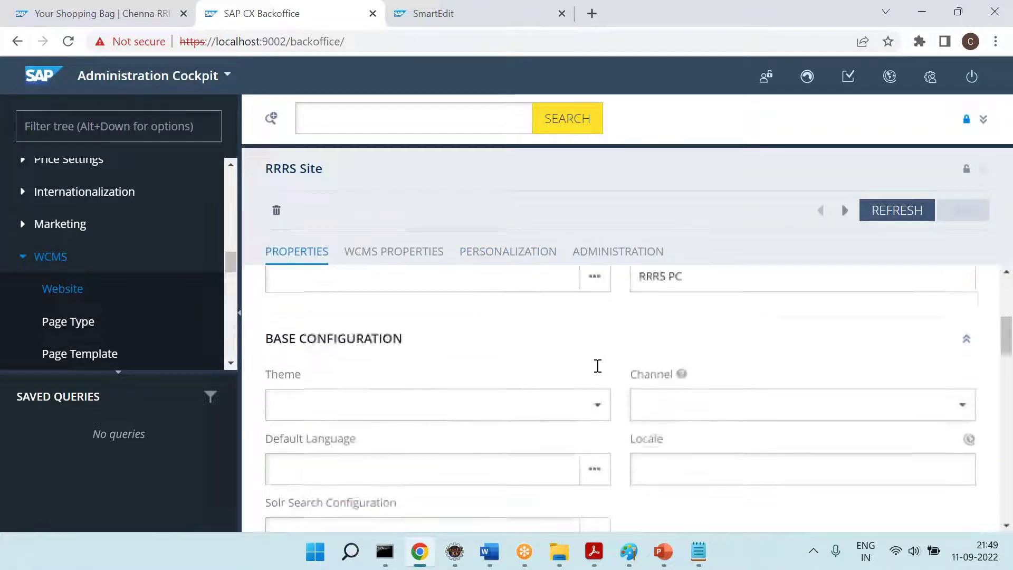
scroll(606, 370, down, 8)
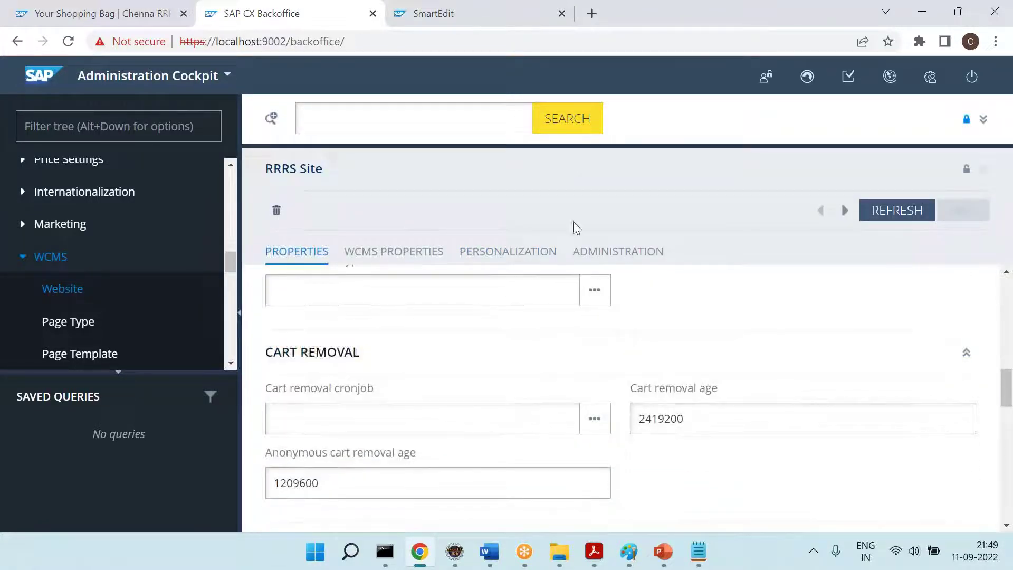
scroll(628, 373, down, 3)
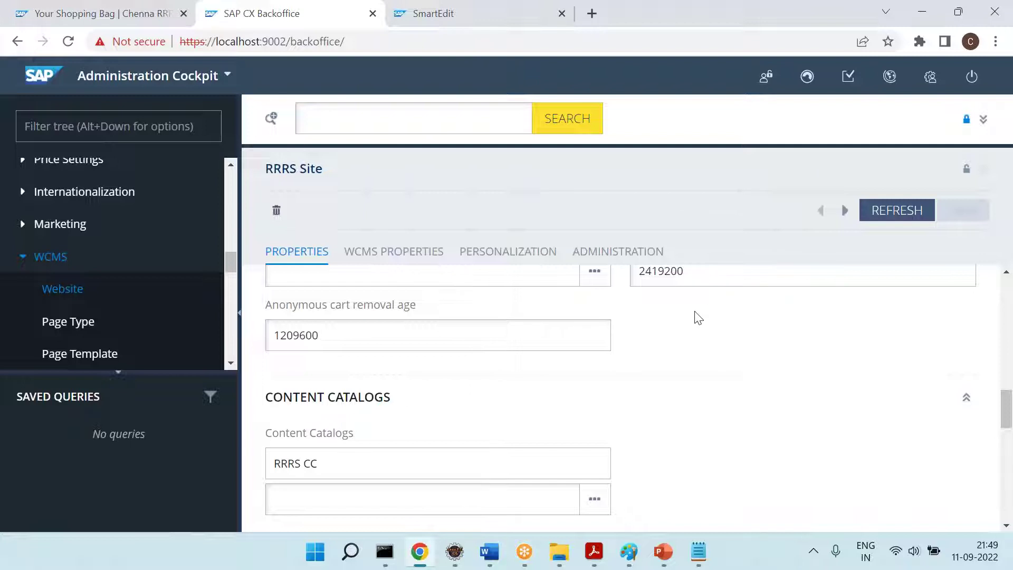
click(74, 289)
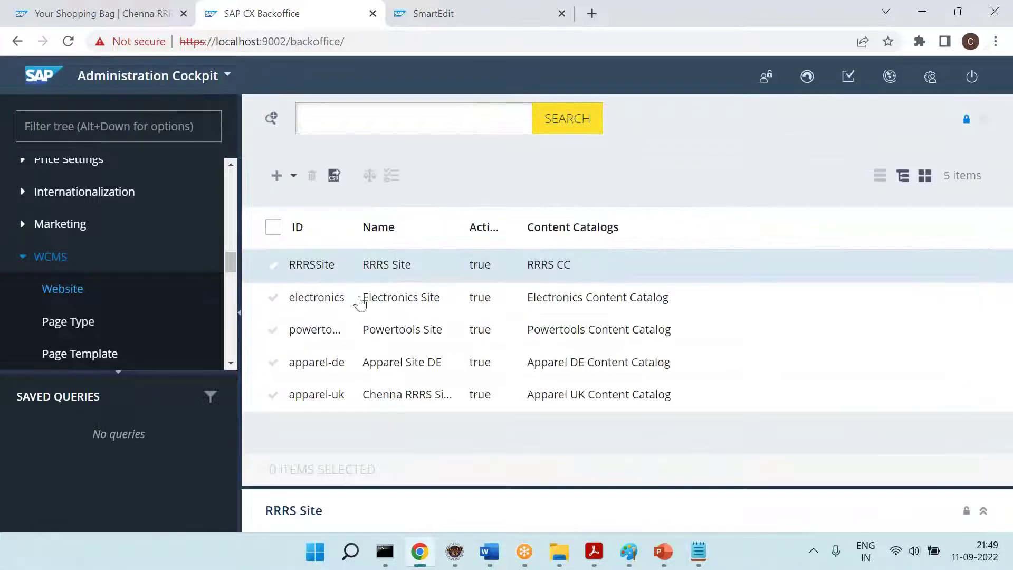
key(ctrl+1)
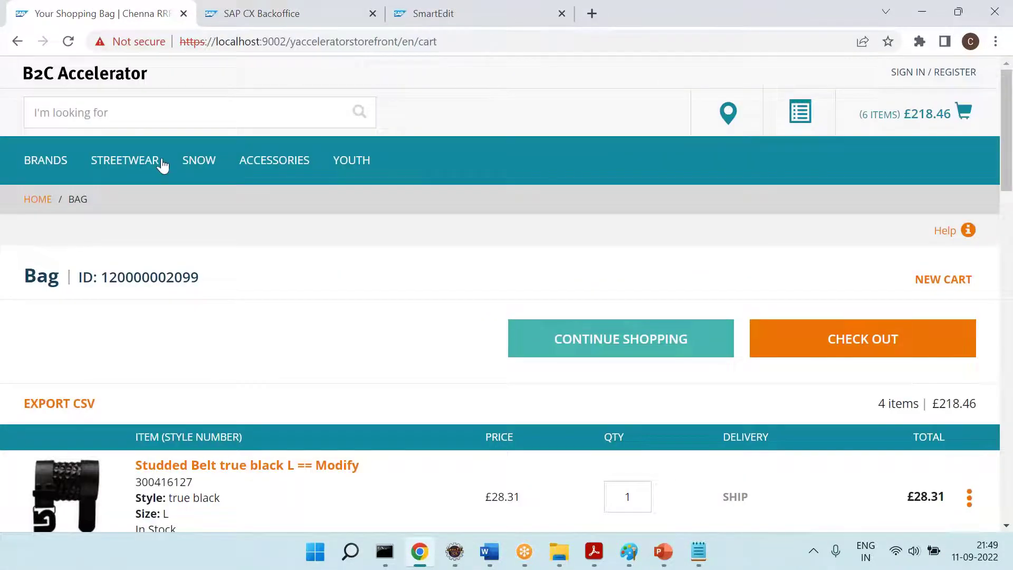
Open Apparel Site DE details and highlight its ID apparel-de and name
click(253, 13)
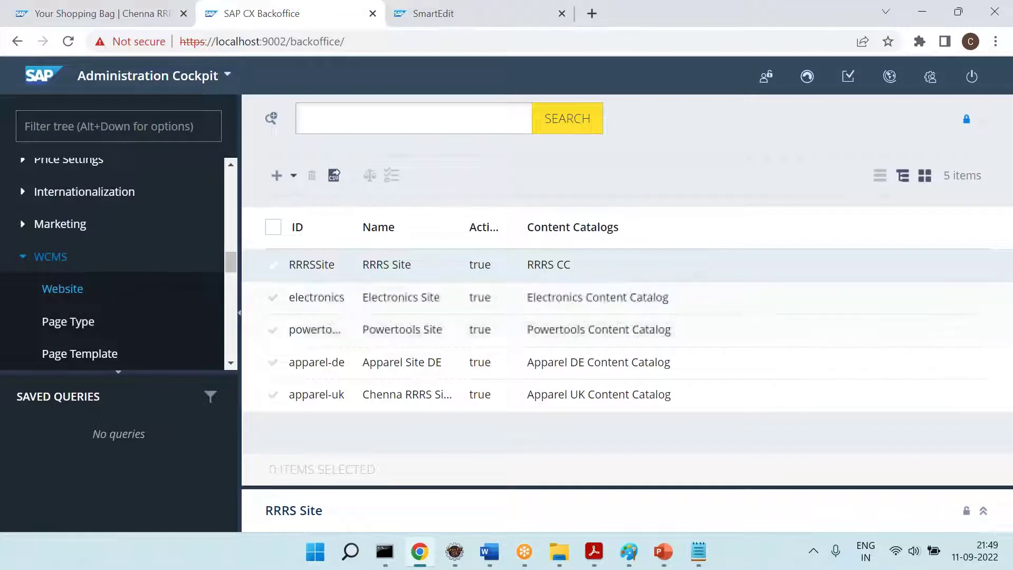
click(332, 363)
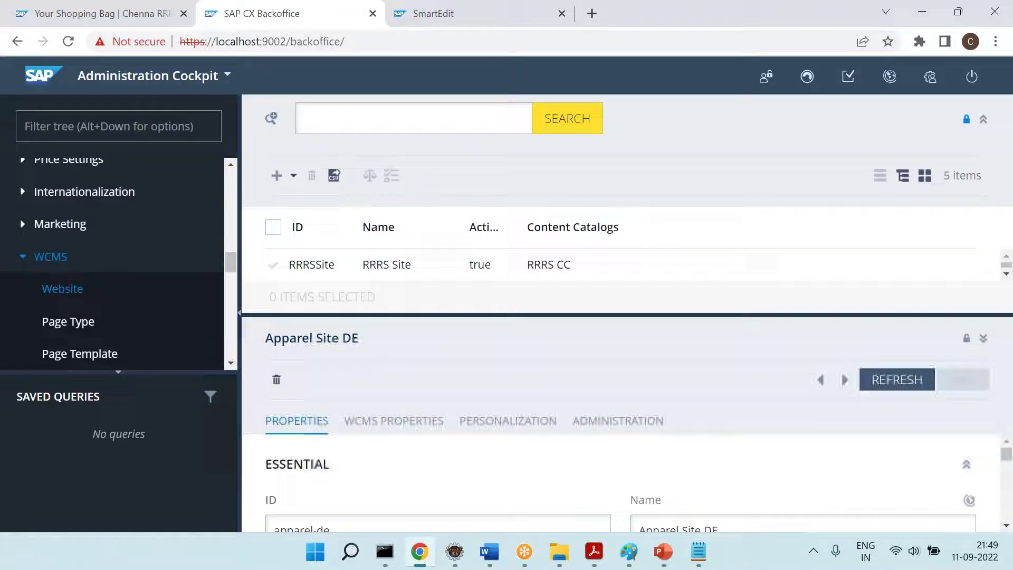
click(984, 119)
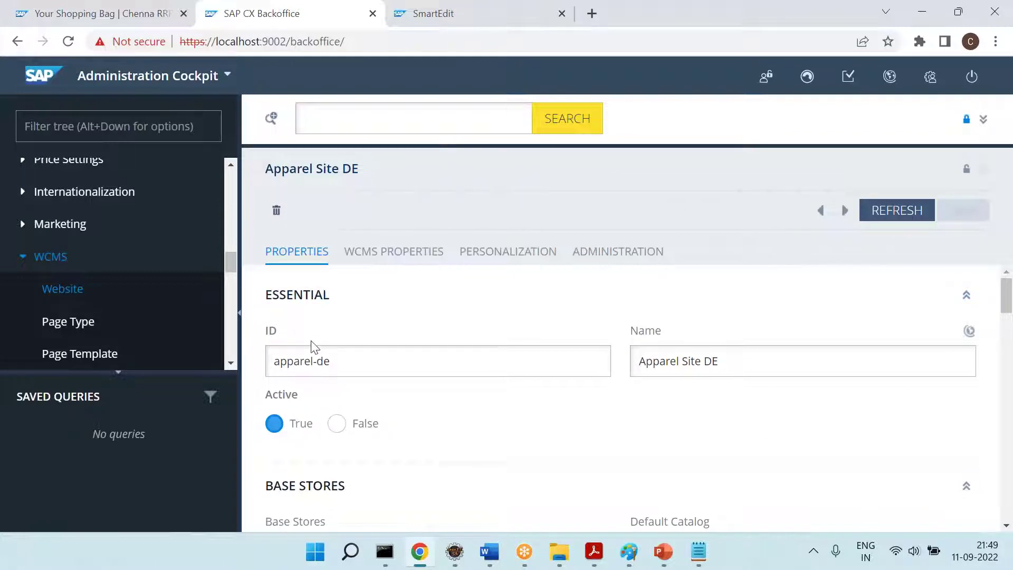
drag(352, 362, 239, 344)
drag(804, 352, 594, 351)
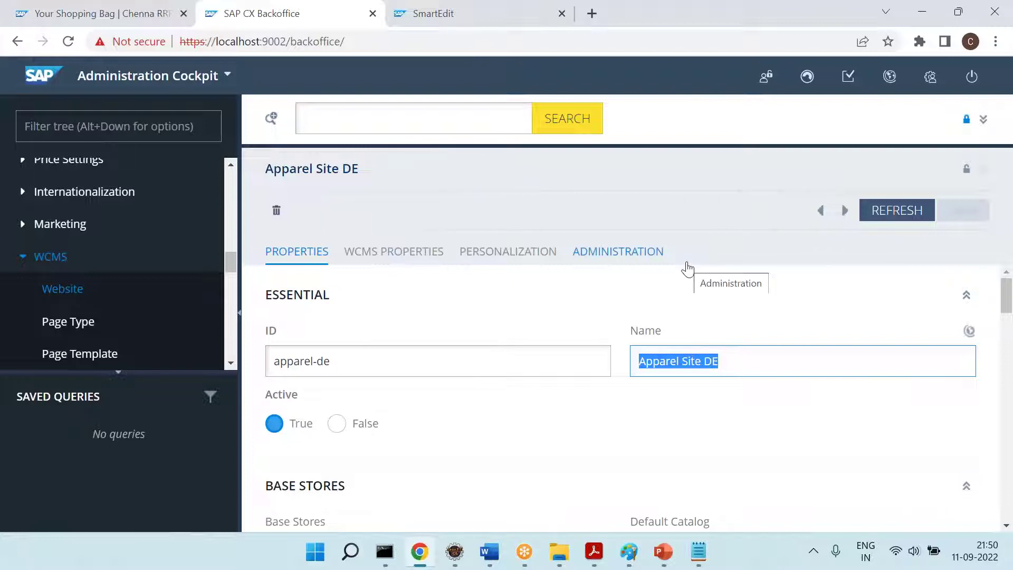
click(902, 208)
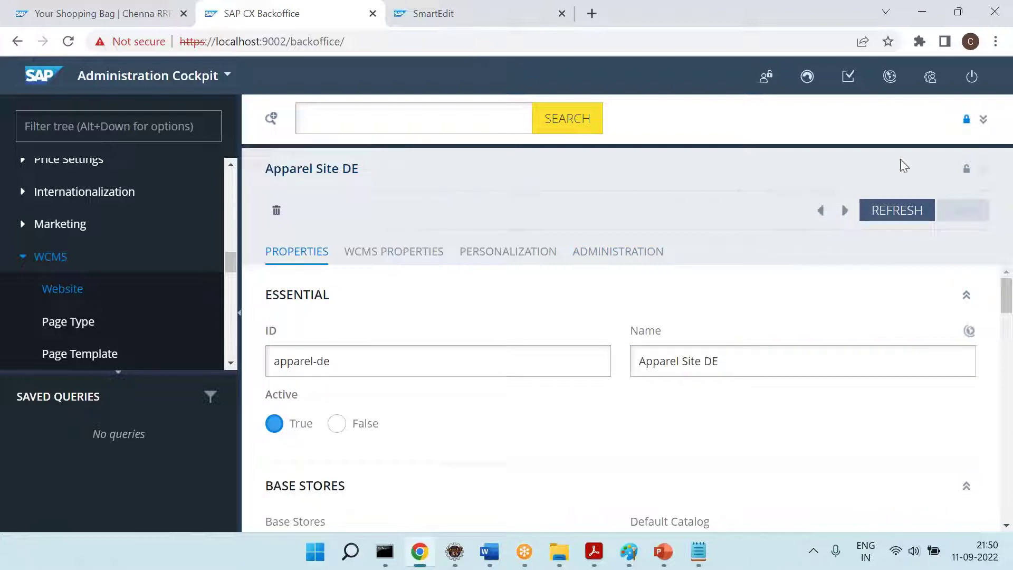
click(984, 121)
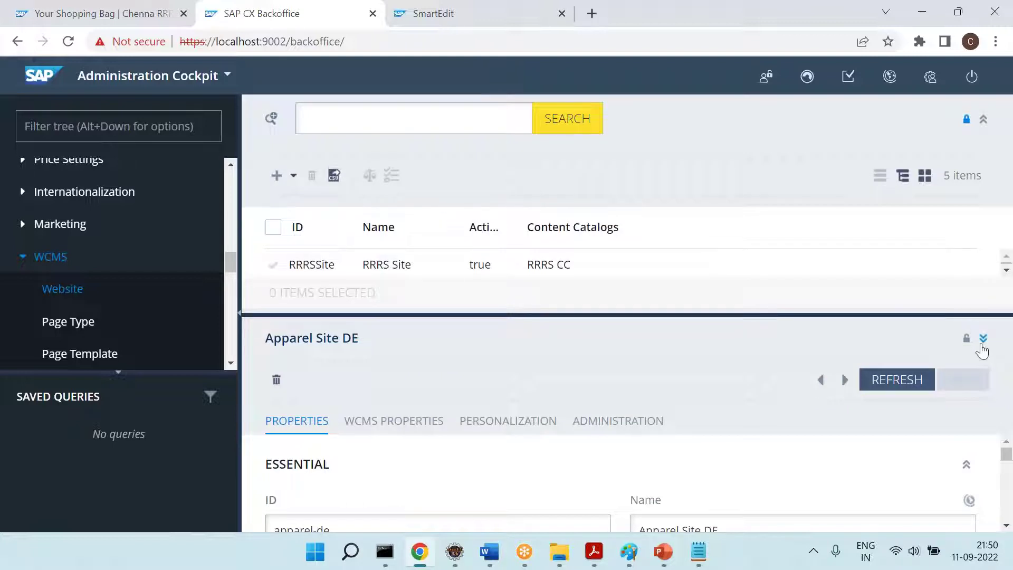
click(984, 340)
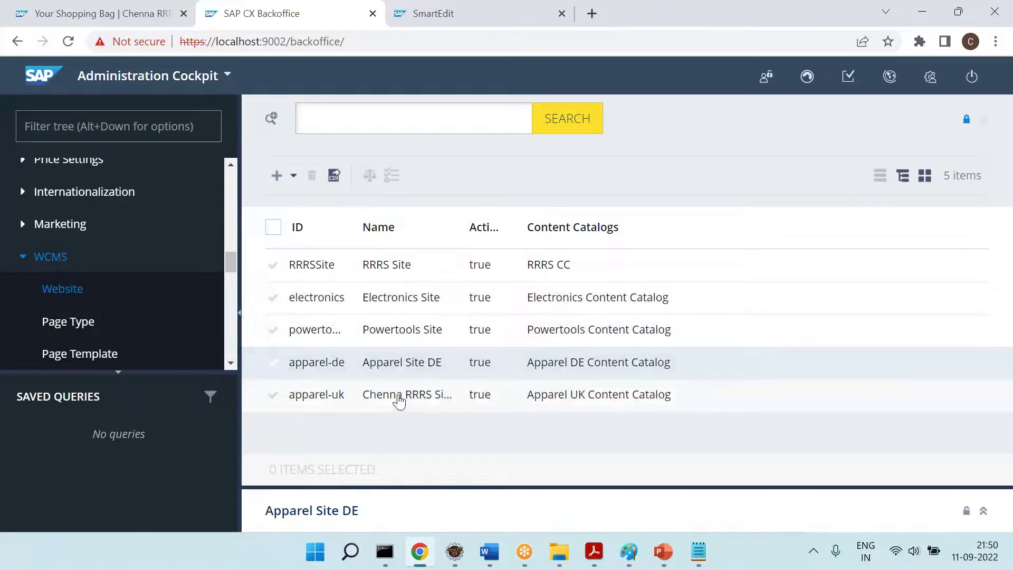
Open the apparel-uk website details at full height and select the Chenna RRRS Site name
click(399, 402)
click(984, 121)
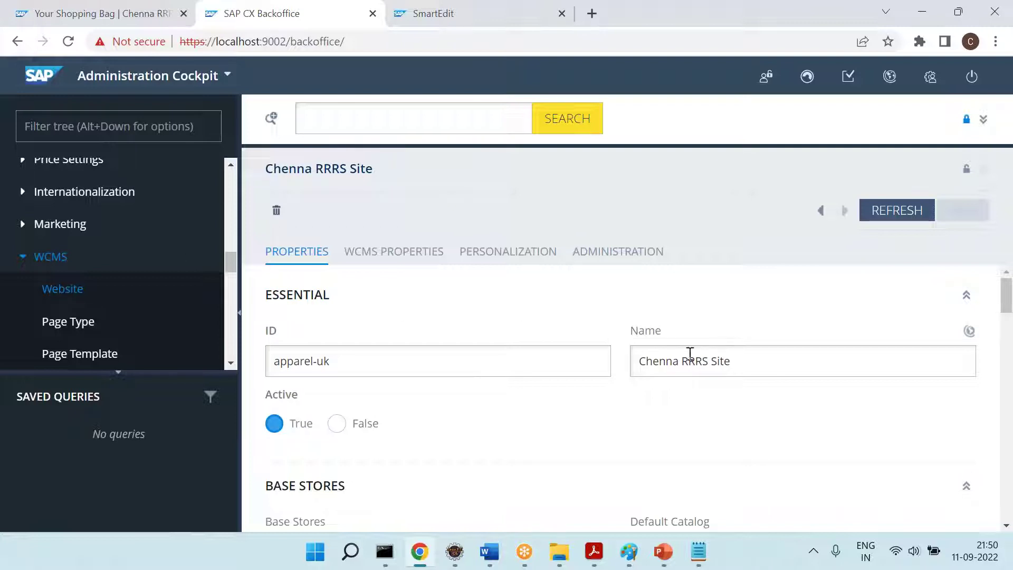
drag(745, 360, 643, 361)
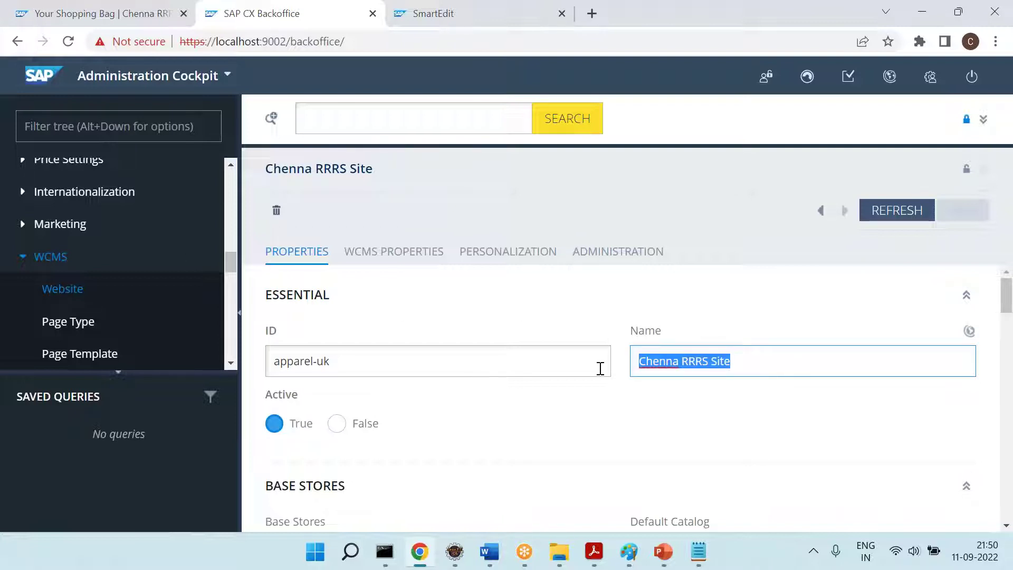
click(115, 9)
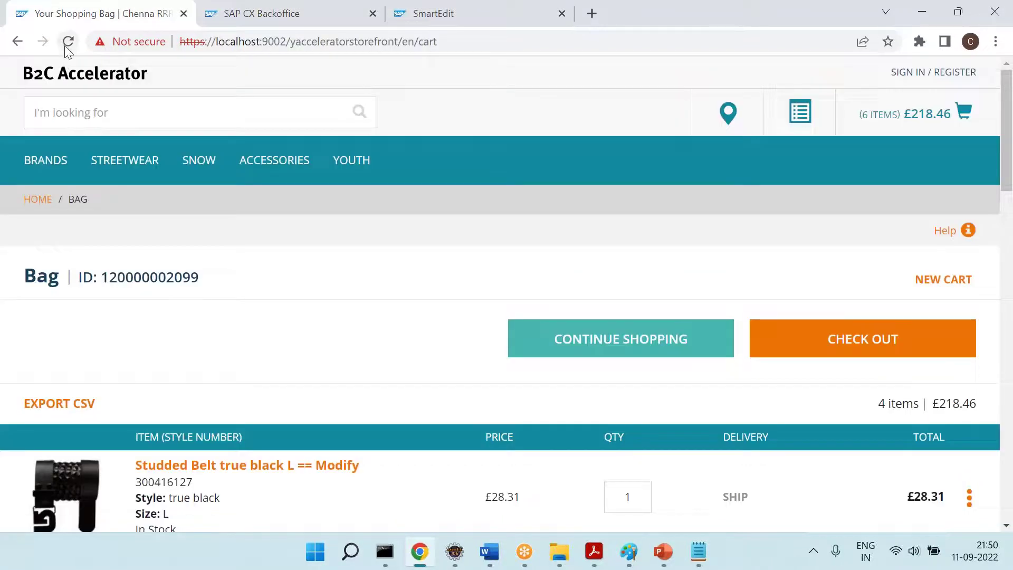
Check the storefront homepage, then return to the Chenna RRRS Site details
click(90, 80)
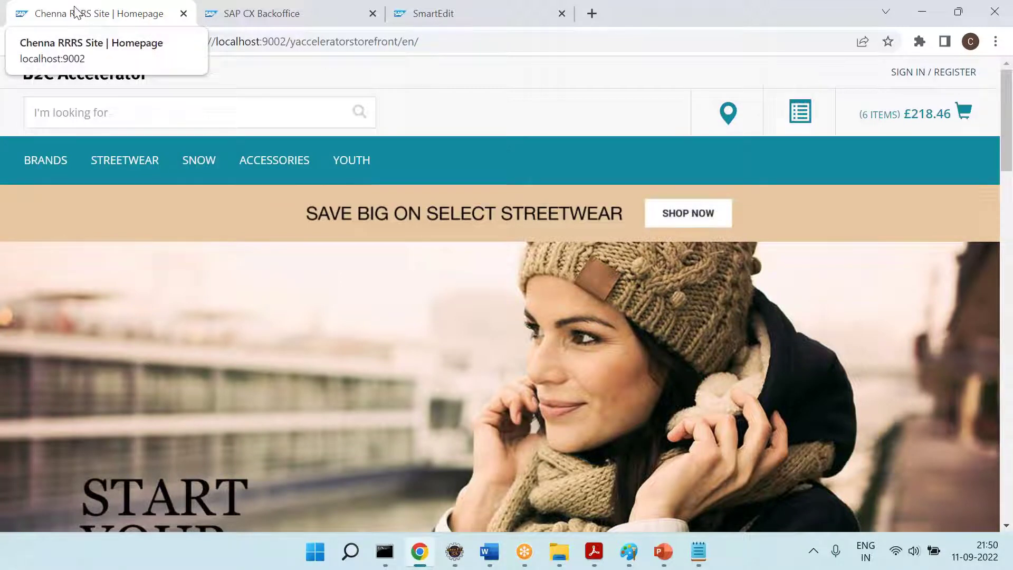
click(227, 14)
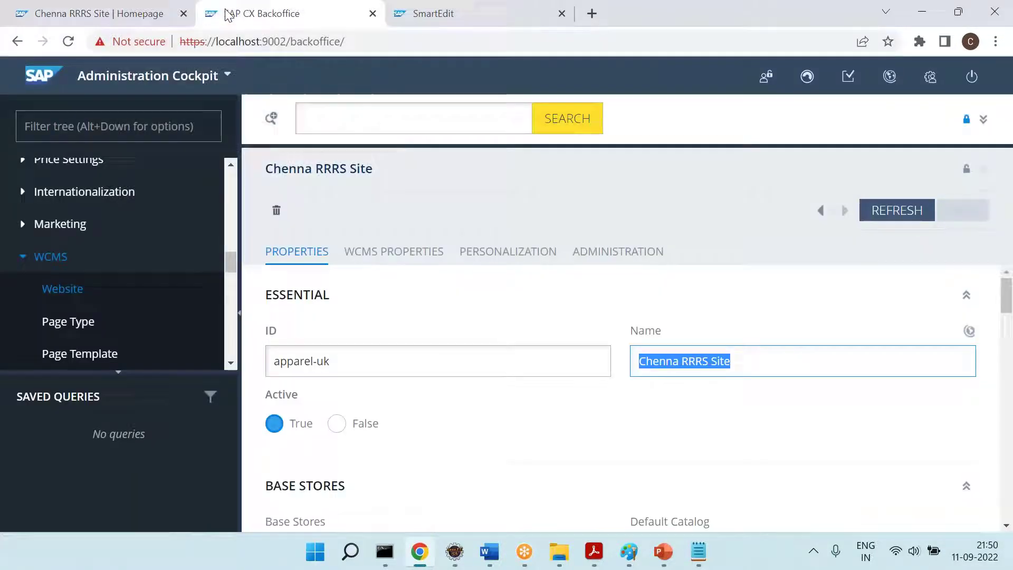
scroll(460, 425, down, 1)
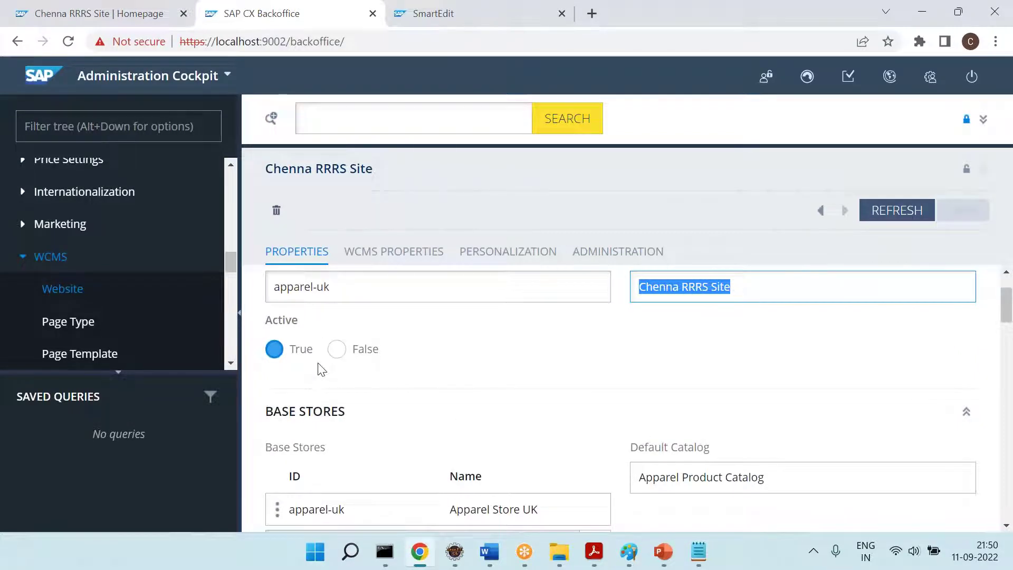
click(103, 12)
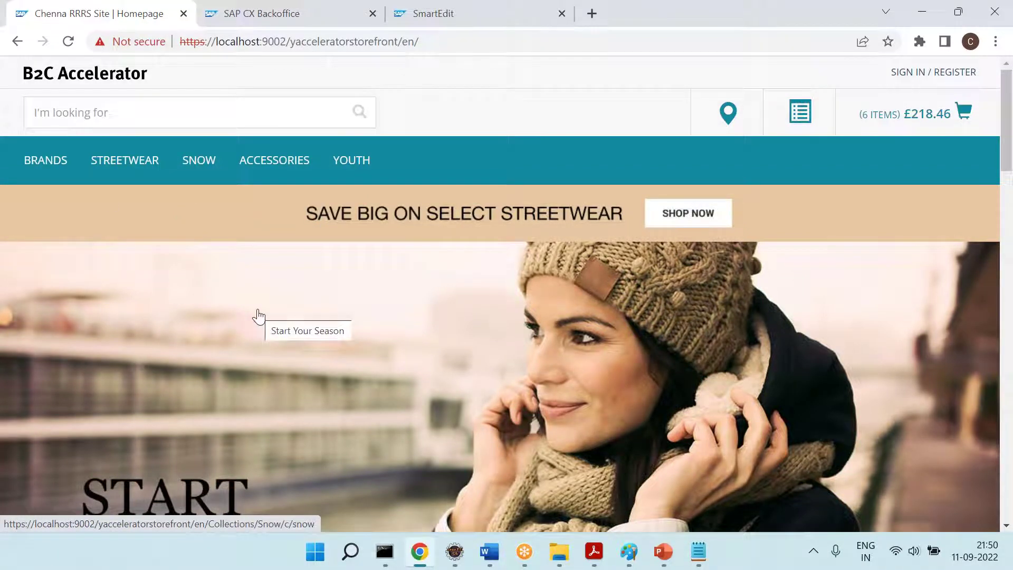
click(255, 25)
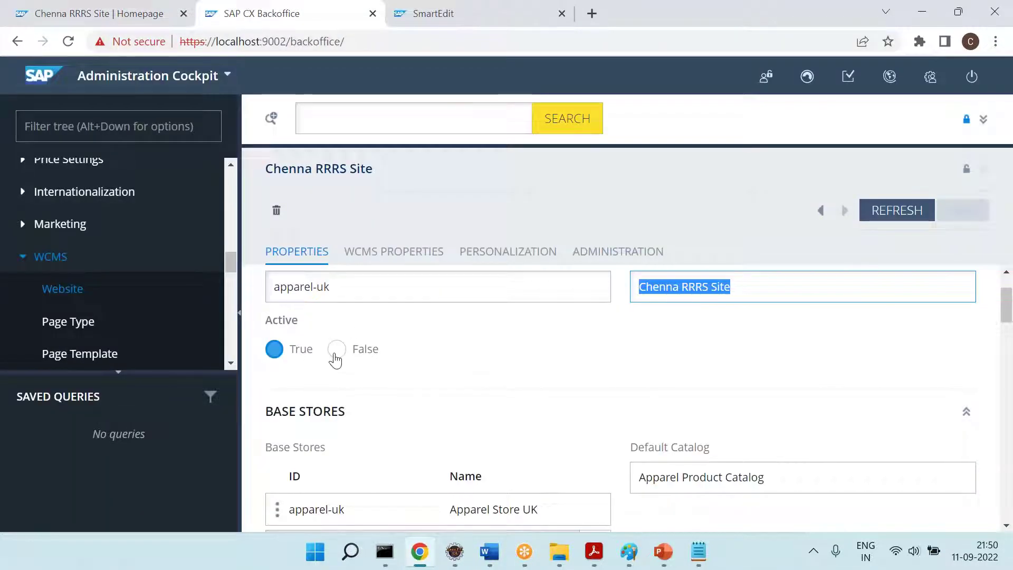
Set the site's Active flag to False, save, and reload the storefront twice
click(337, 349)
click(958, 210)
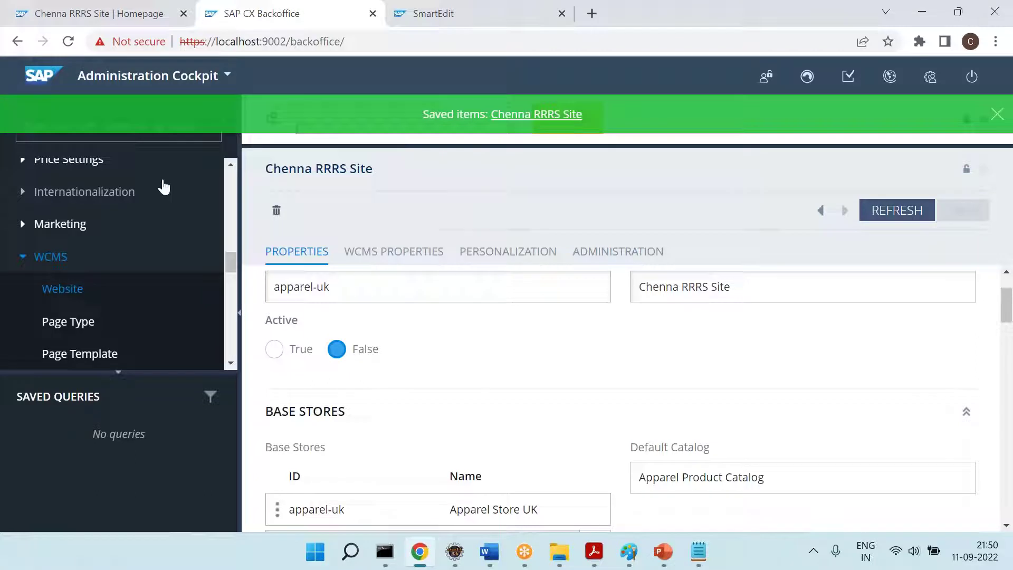
click(76, 10)
click(68, 41)
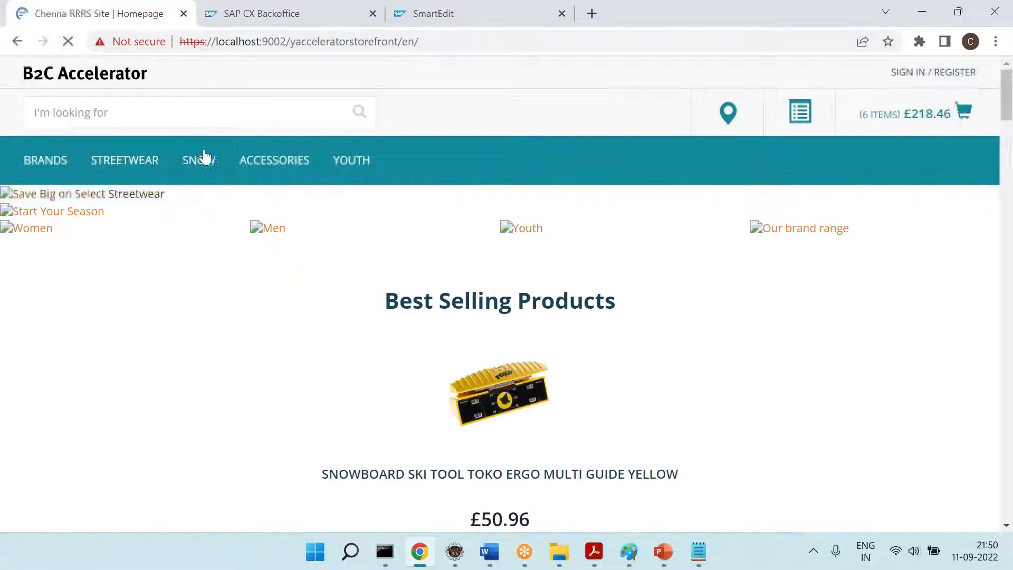
click(68, 41)
Set Active back to True, save, and dismiss the saved confirmation
click(259, 11)
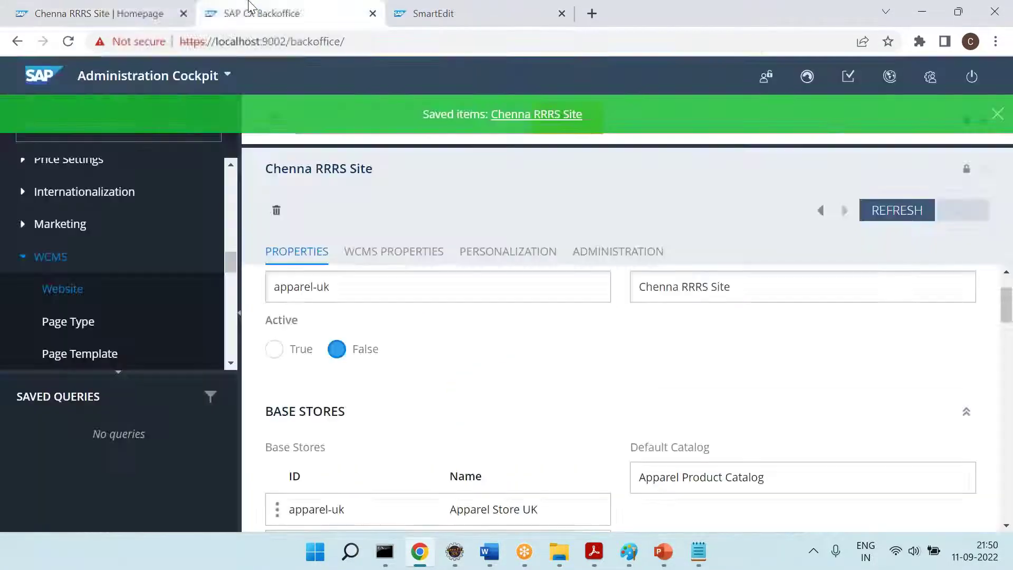
click(274, 349)
click(963, 211)
scroll(569, 321, down, 2)
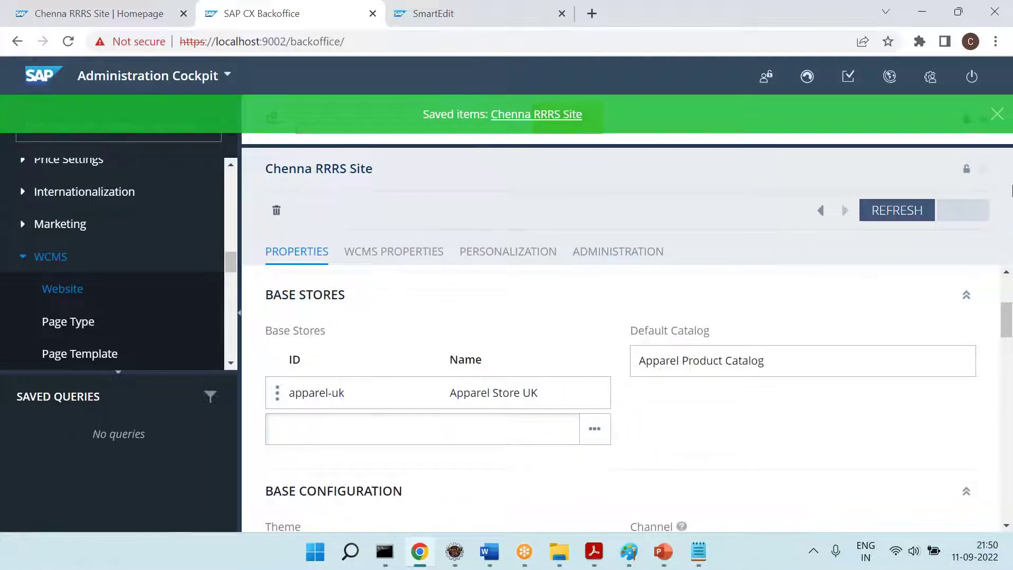
click(996, 114)
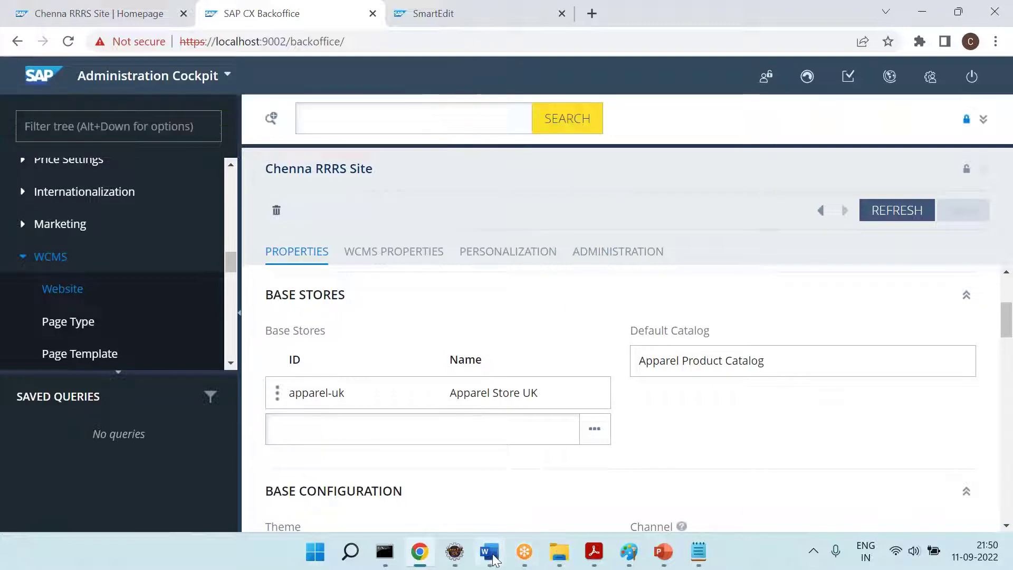
Below the existing Word notes, type 'Every Website will have Base Store == Base Sto' and start a new line
click(489, 552)
scroll(419, 382, down, 2)
double_click(147, 227)
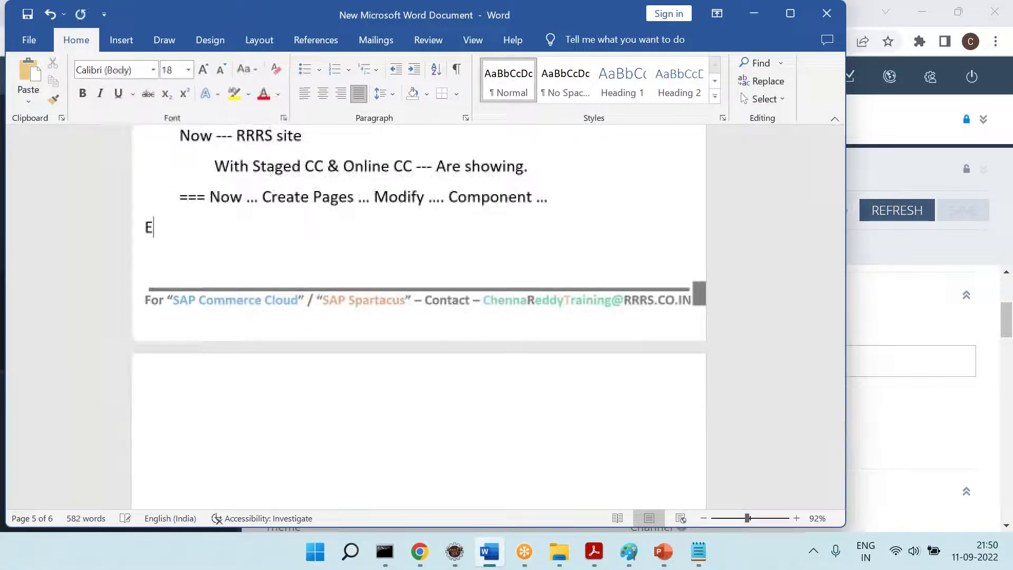
text(Every Websit)
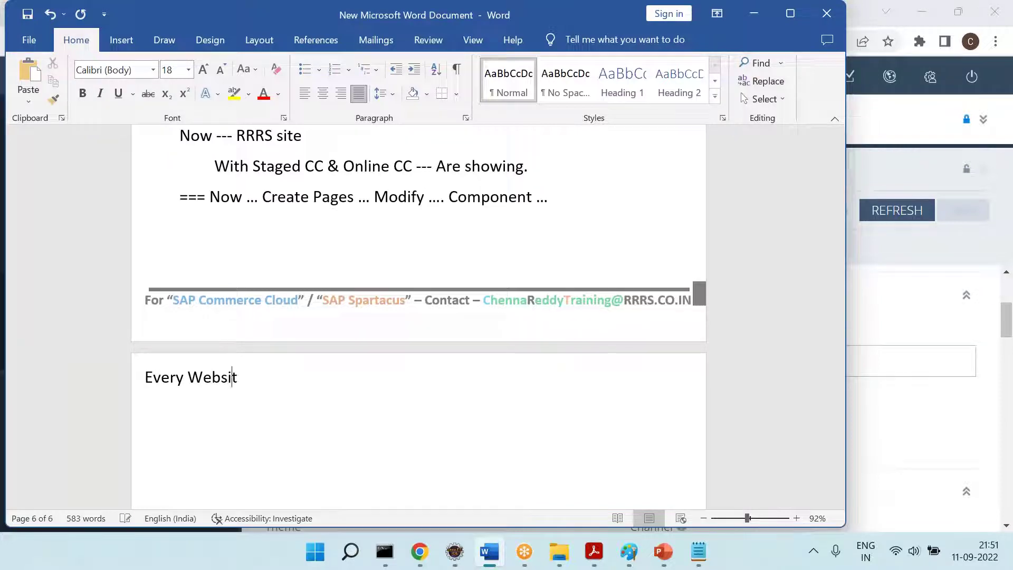
text(e will have Ba)
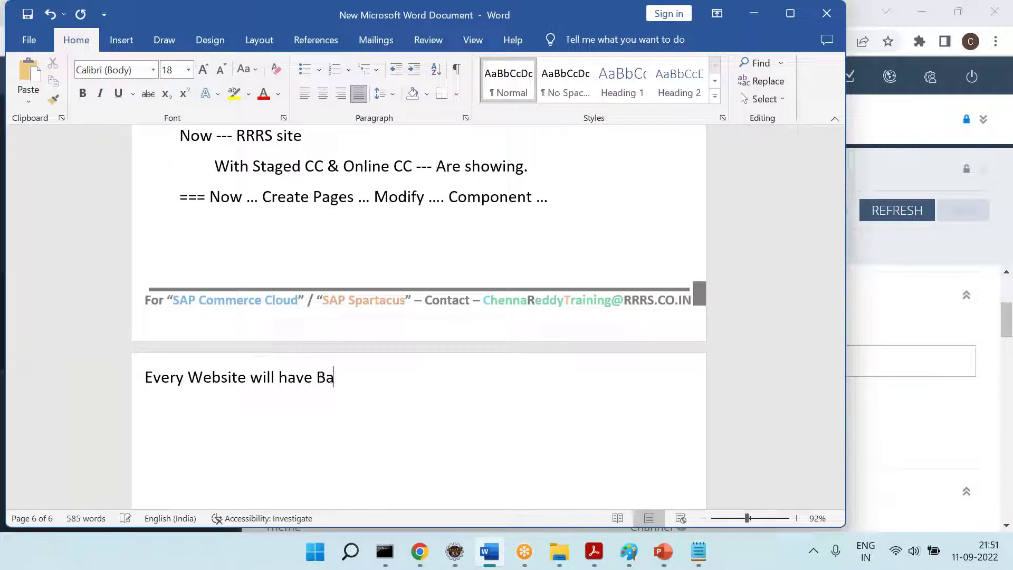
text(se Store == )
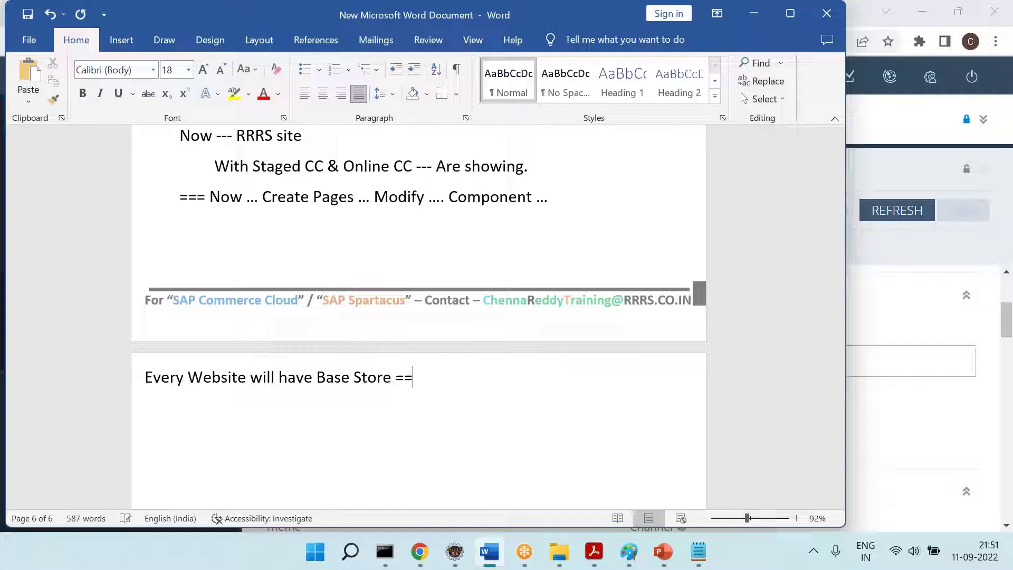
text(Base Store ===)
key(Return)
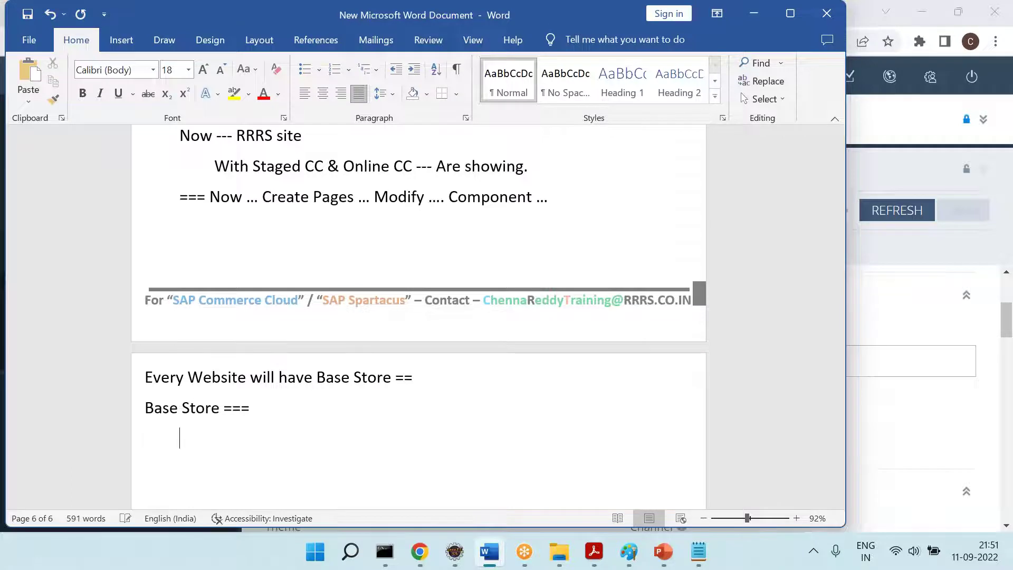
key(alt+Tab)
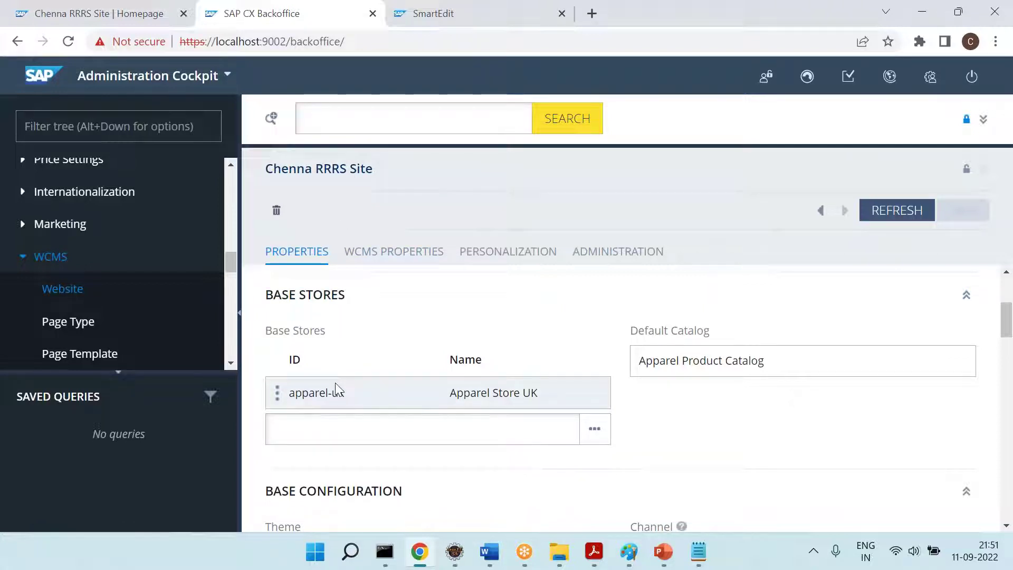
Open Base Commerce > Base Store and show the apparel-uk Apparel Store UK details at full height
scroll(147, 343, down, 9)
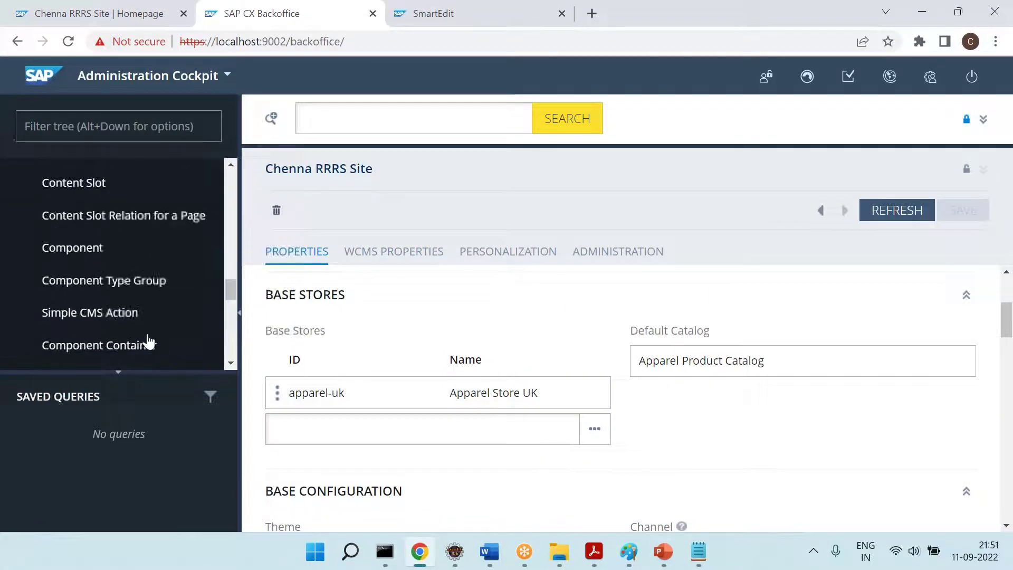
click(106, 127)
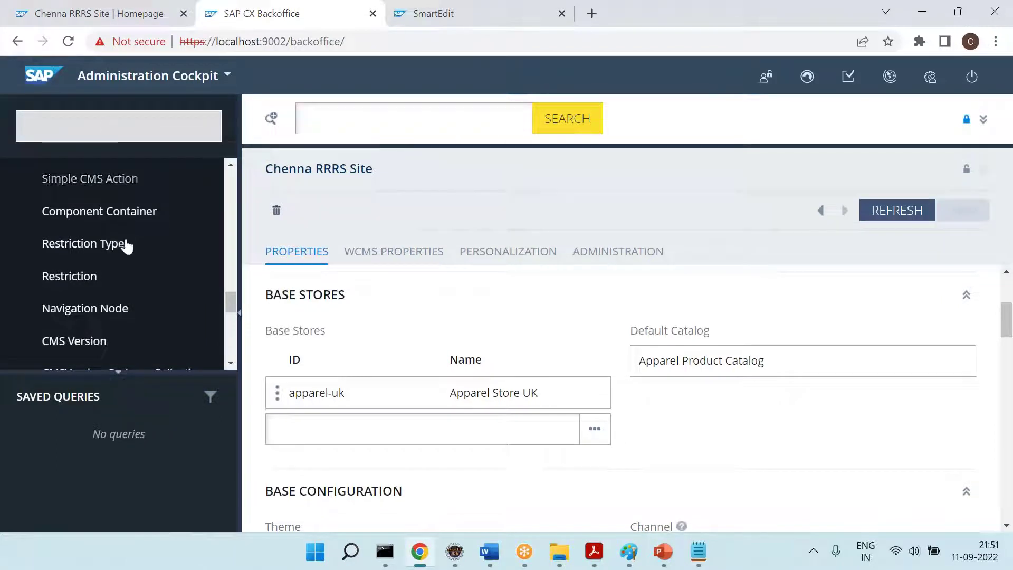
scroll(122, 285, down, 3)
scroll(121, 286, down, 3)
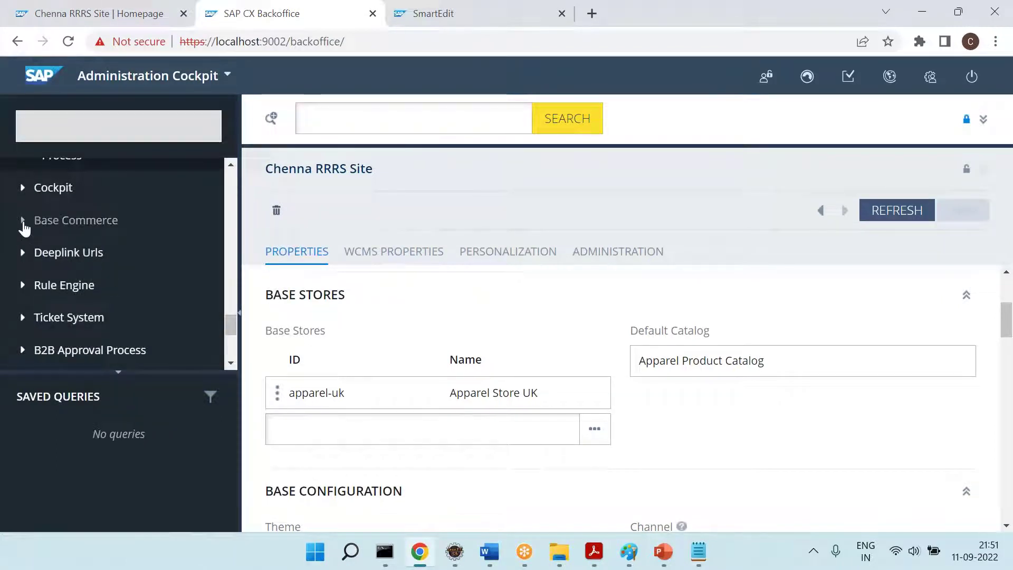
click(25, 221)
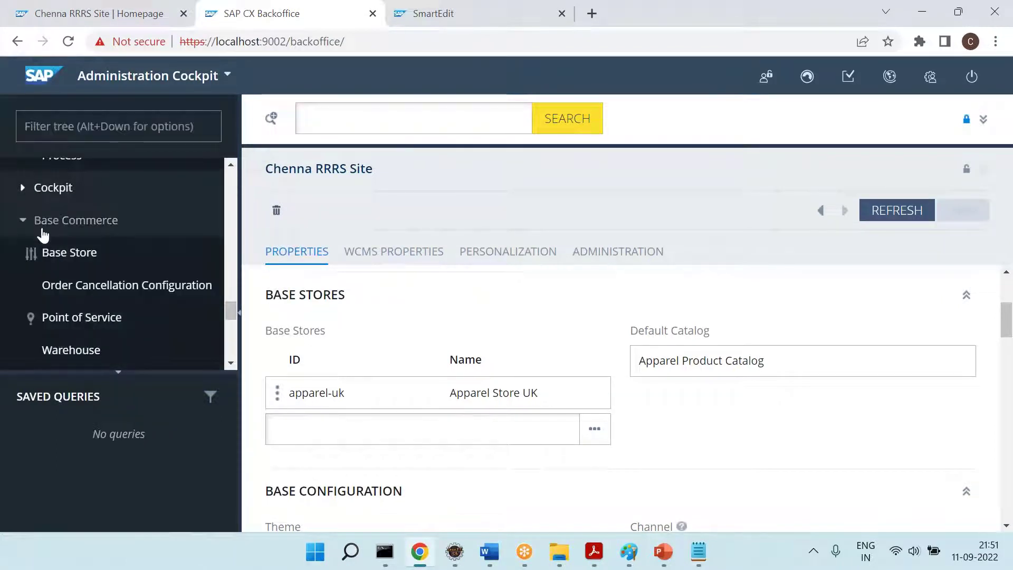
click(83, 252)
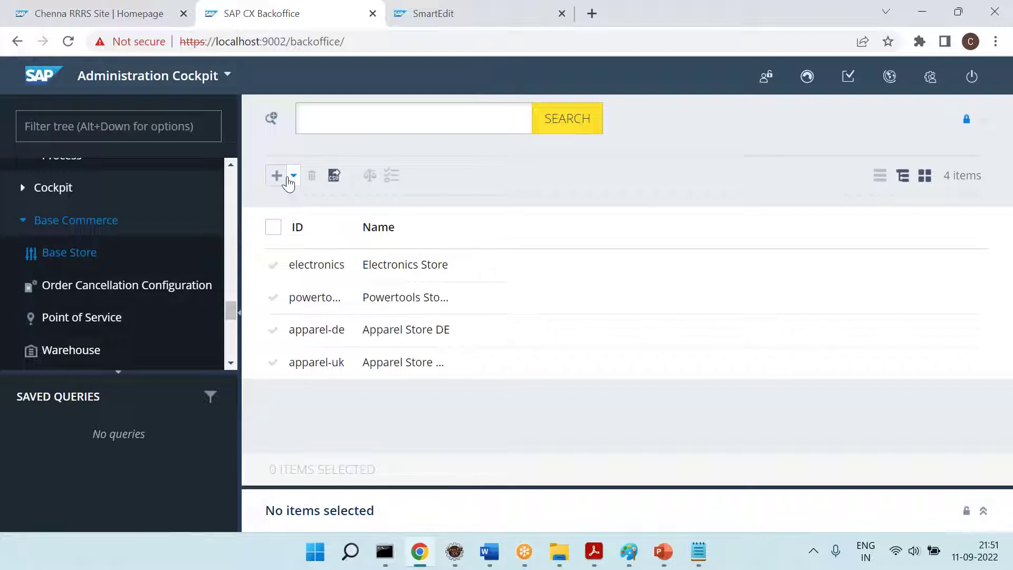
click(358, 369)
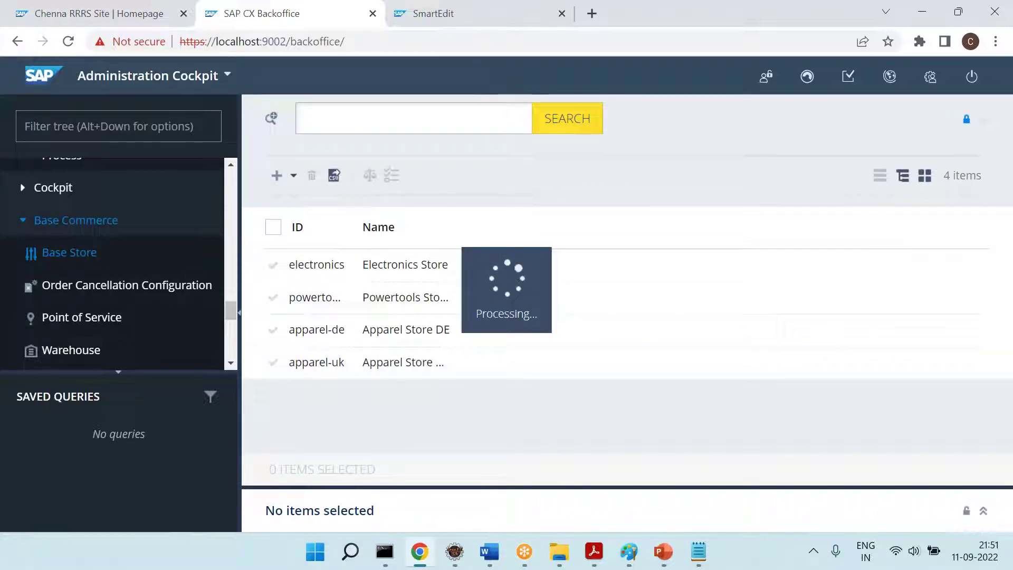
click(983, 124)
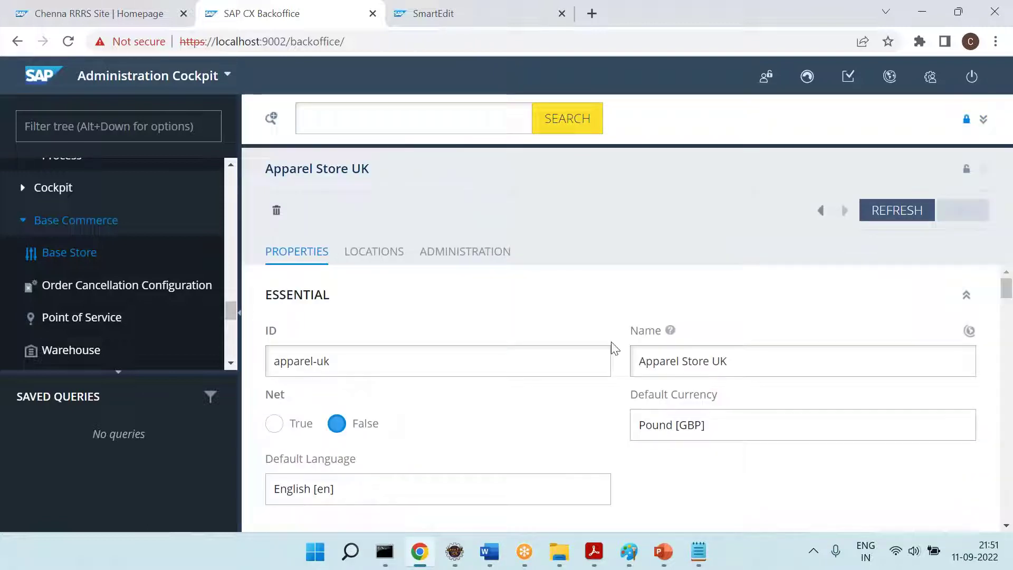
scroll(611, 345, down, 1)
Glance at the Word notes, then return to the Apparel Store UK details
click(485, 563)
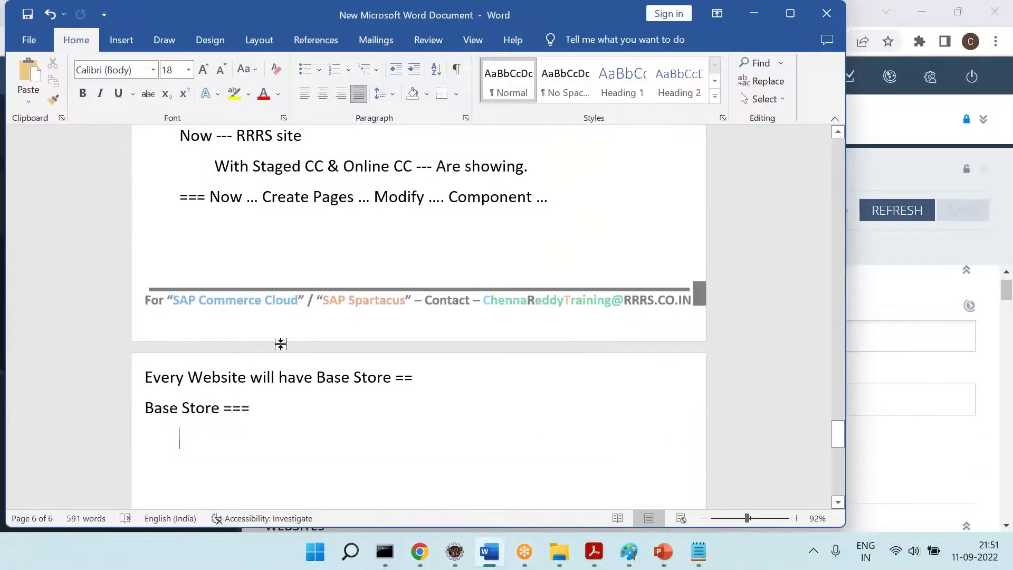
click(420, 551)
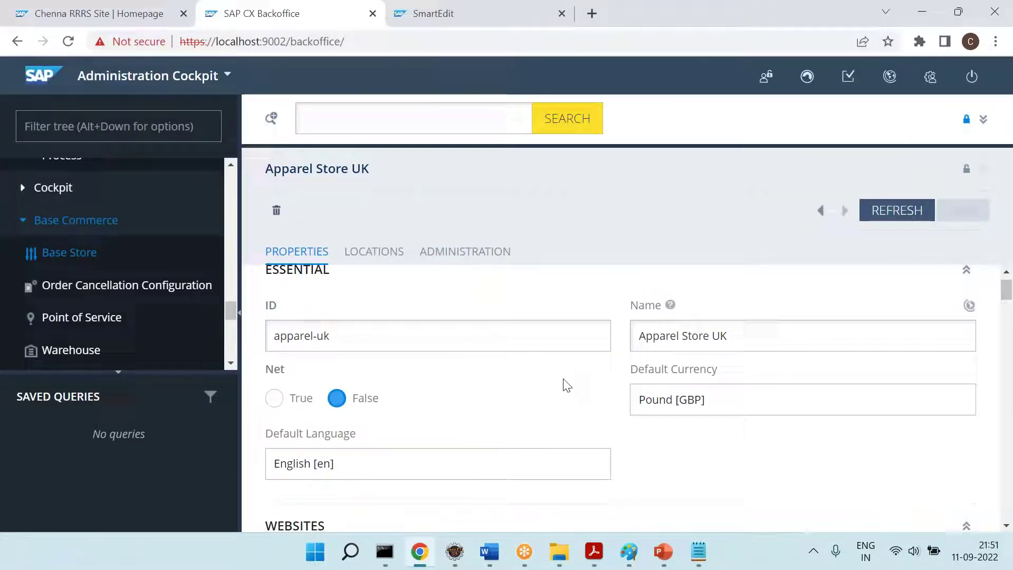
scroll(563, 384, up, 1)
scroll(696, 394, down, 2)
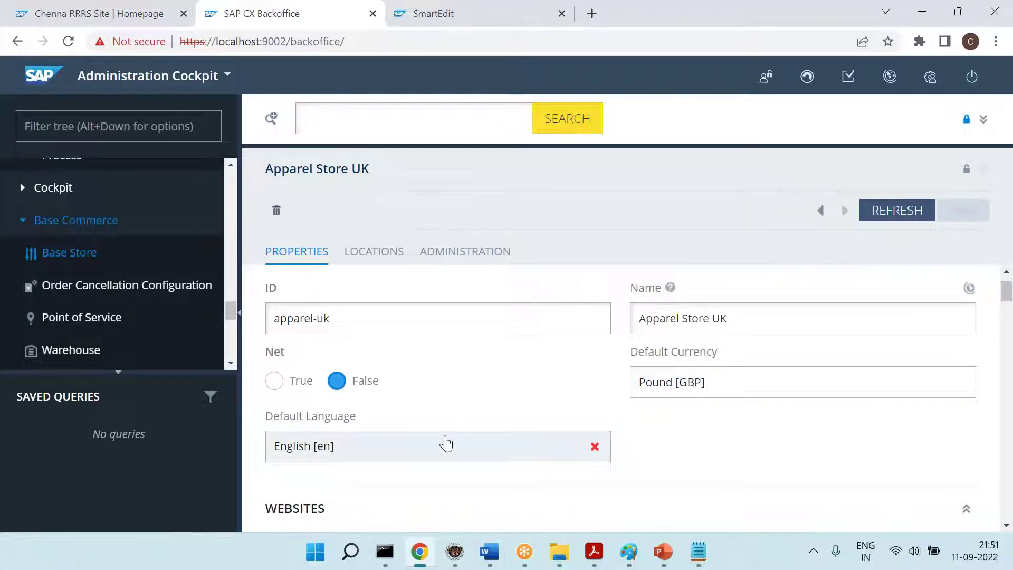
In the storefront, browse Men's Snow Jackets and Accessories > Belts, then open the Studded Belt page
click(153, 11)
mouse_move(196, 169)
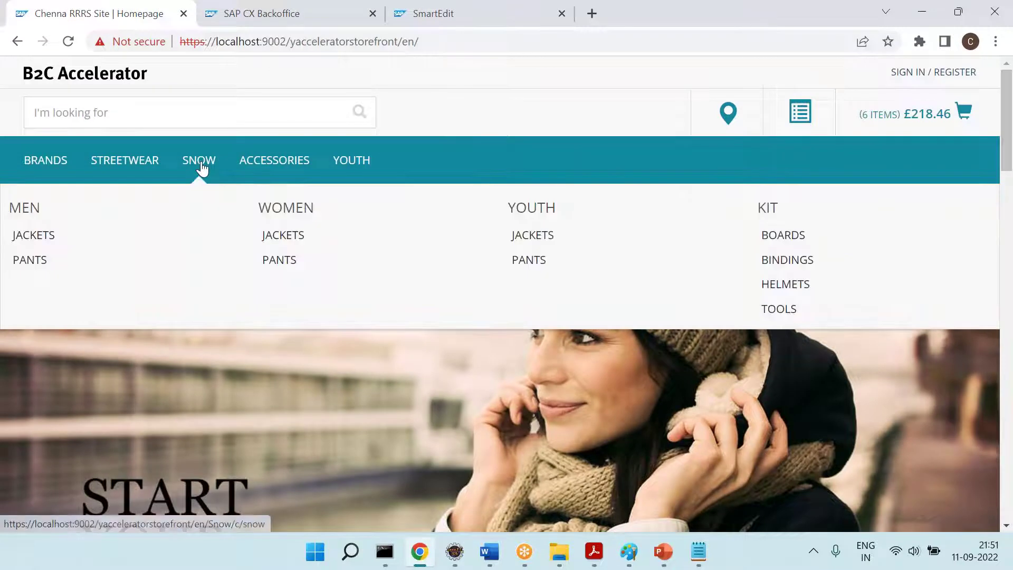
click(40, 236)
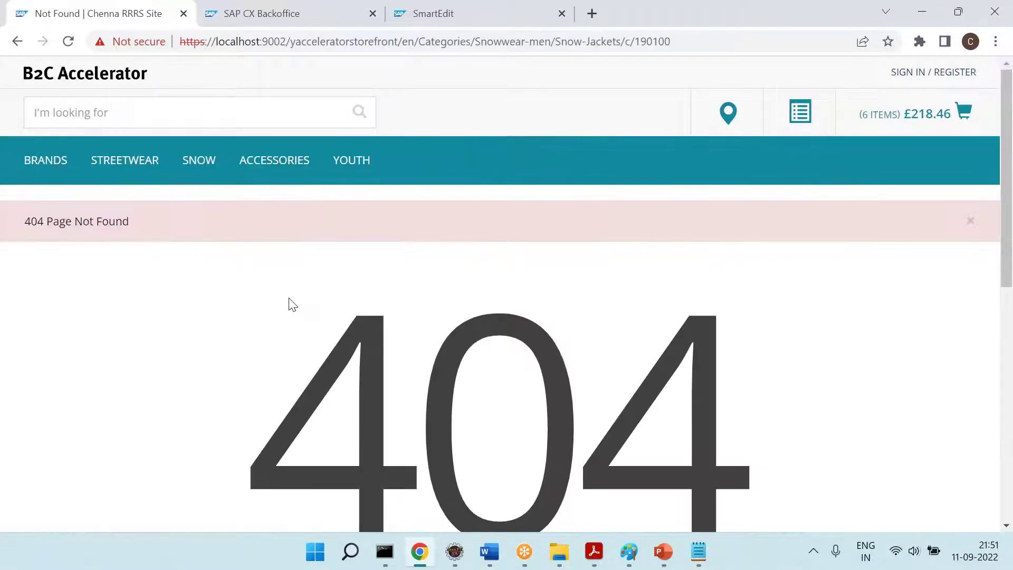
mouse_move(290, 174)
click(53, 285)
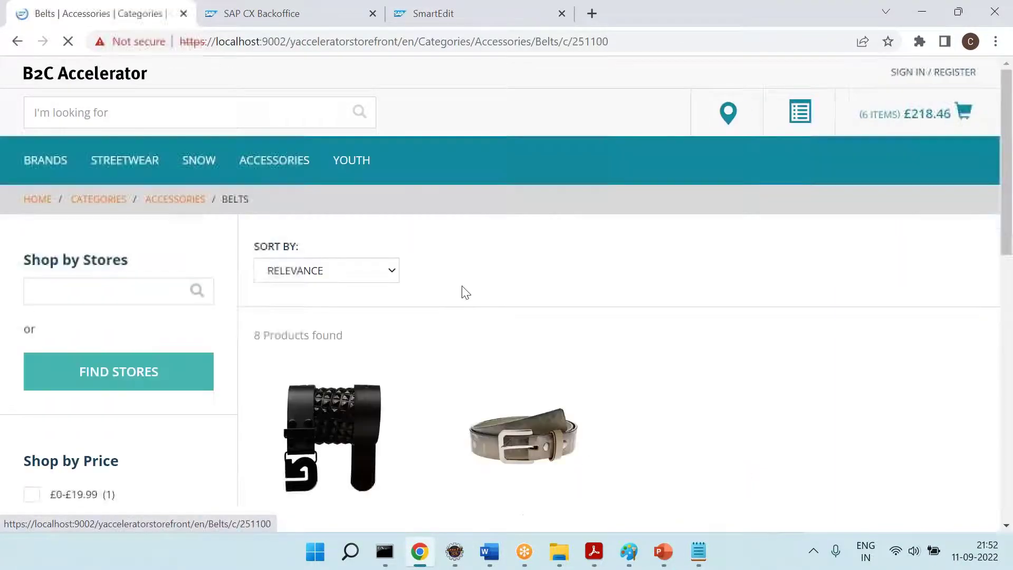
scroll(321, 364, down, 3)
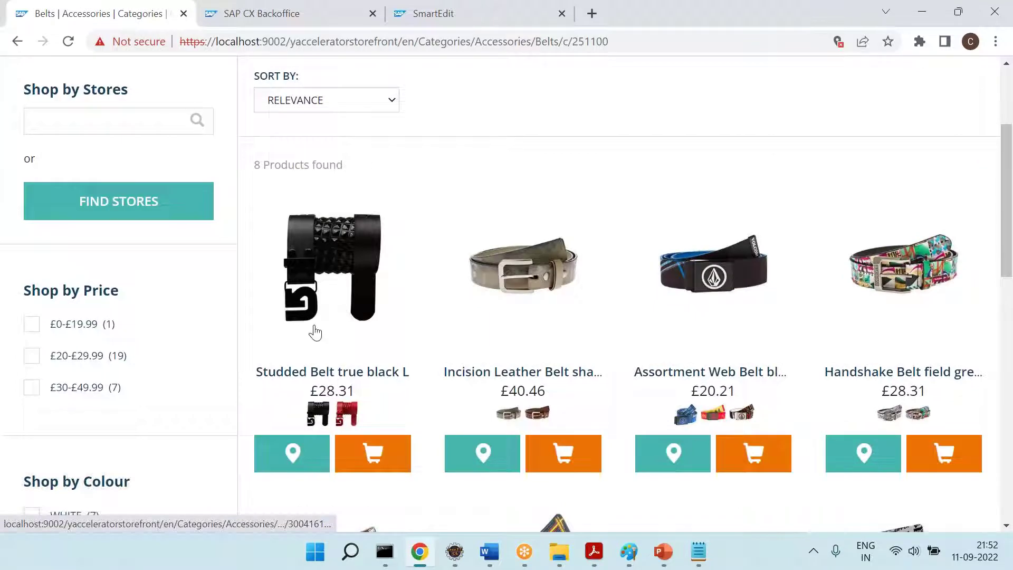
click(339, 236)
scroll(590, 213, down, 1)
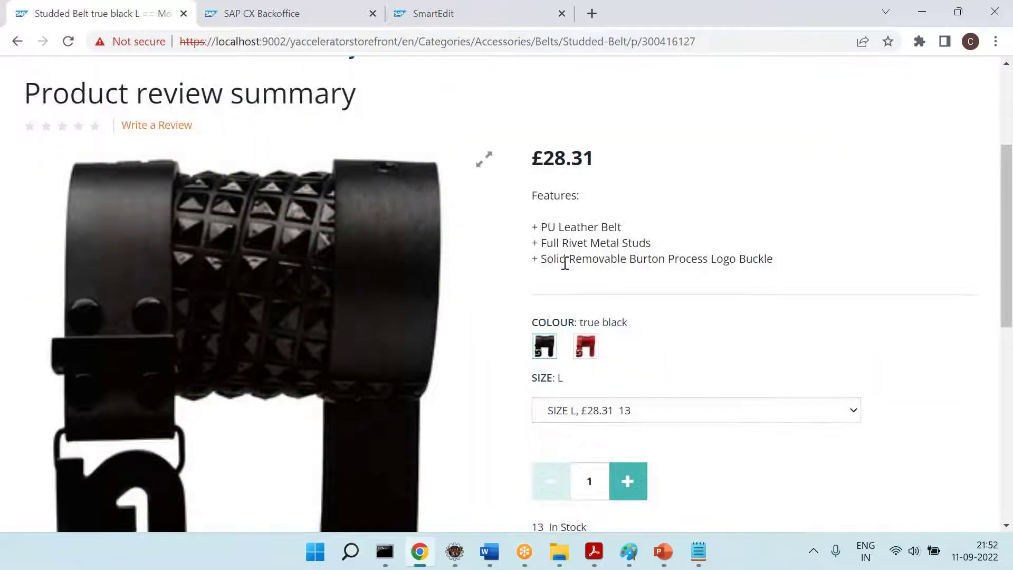
Check the Word notes, then go back to the SAP CX Backoffice tab
key(alt+Tab)
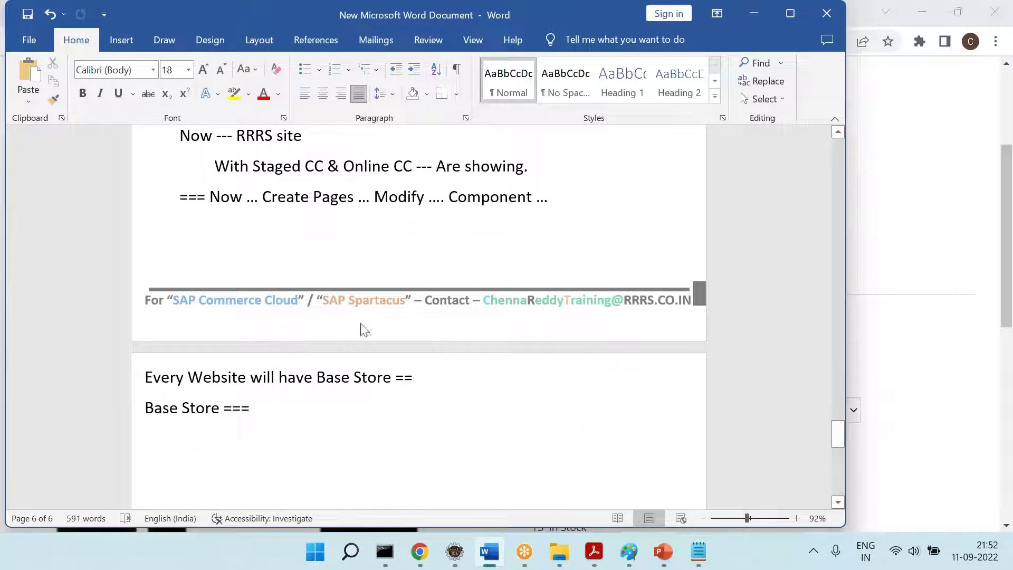
key(alt+Tab)
key(ctrl+Tab)
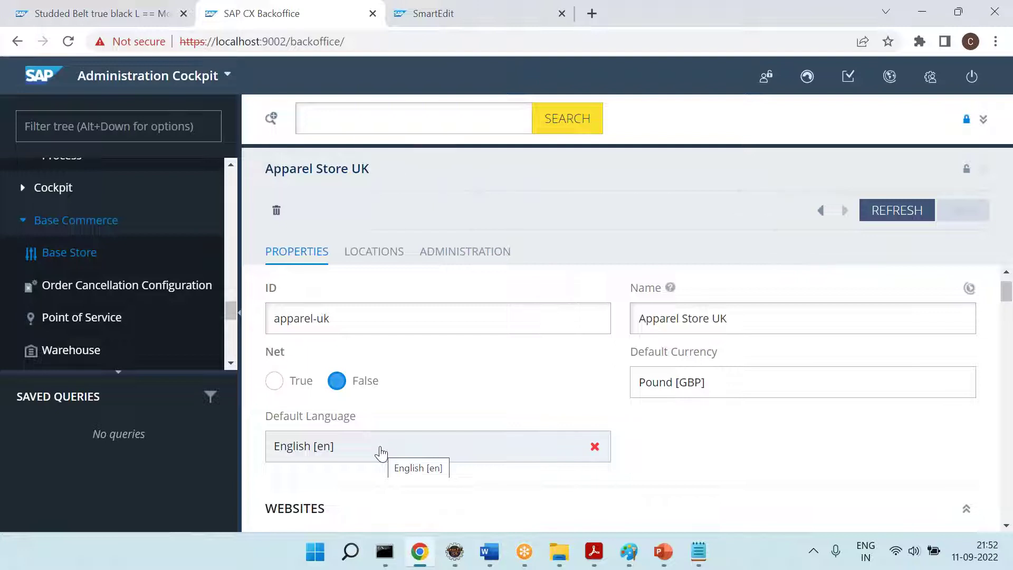
Scroll the Apparel Store UK properties to Catalogs and Captcha Widget Enabled (False)
scroll(381, 452, down, 3)
scroll(570, 380, down, 3)
scroll(571, 381, down, 2)
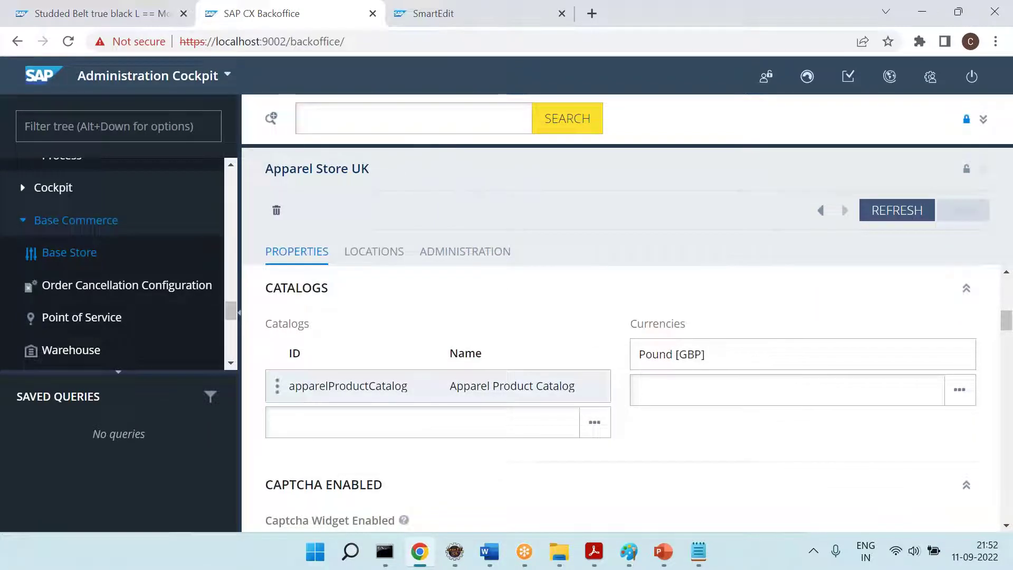
scroll(636, 323, up, 2)
scroll(723, 335, up, 5)
scroll(732, 431, down, 6)
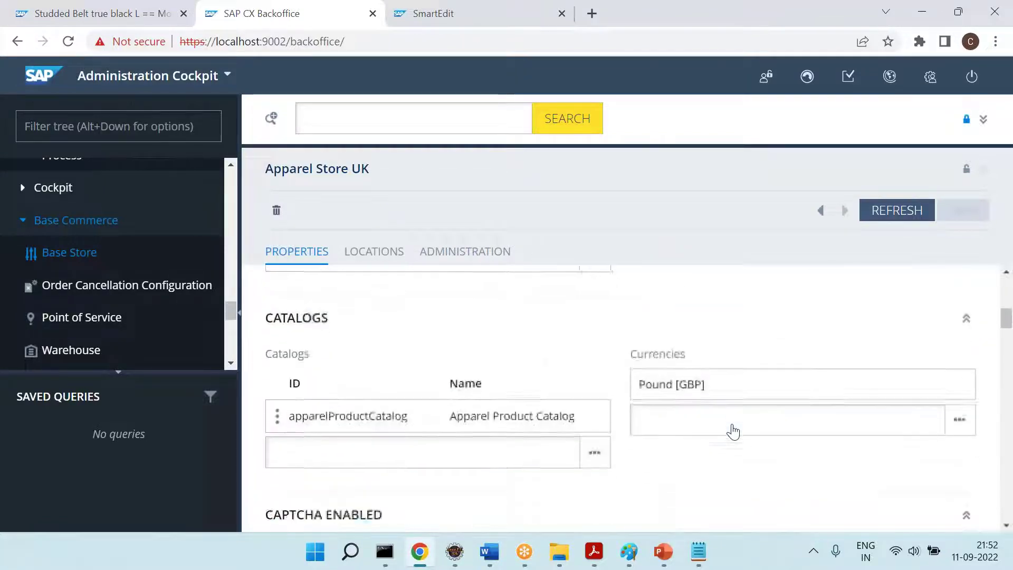
scroll(733, 431, down, 4)
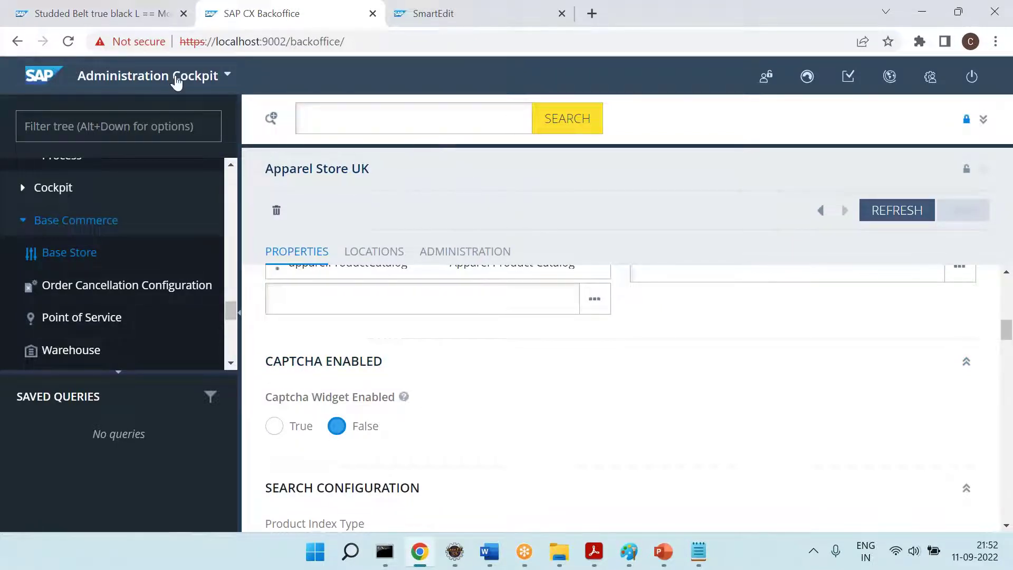
Visit the storefront homepage, then return to the Apparel Store UK base store page
click(108, 12)
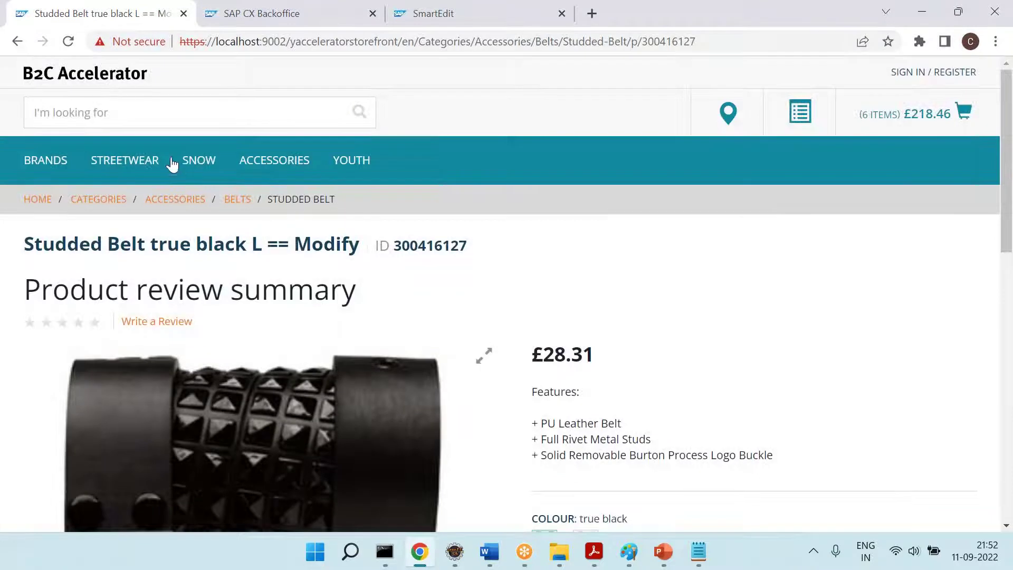
click(114, 74)
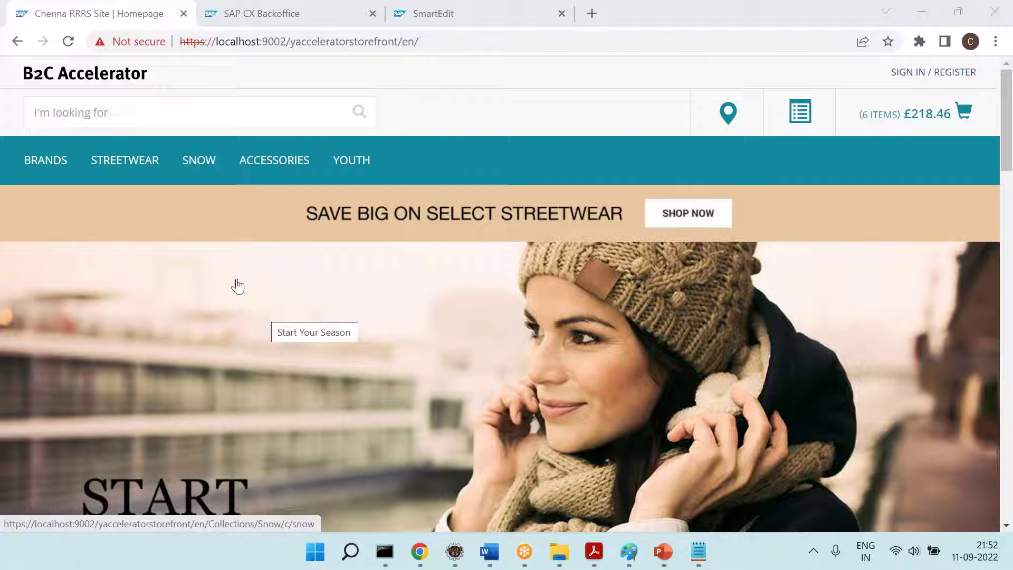
click(272, 14)
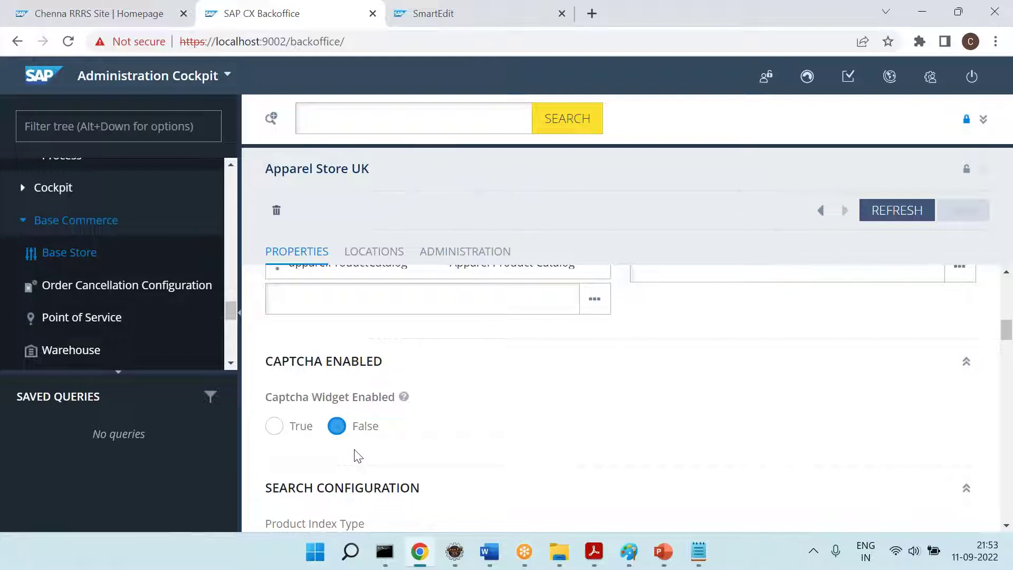
Toggle Captcha Widget Enabled to True and then back to False
click(273, 427)
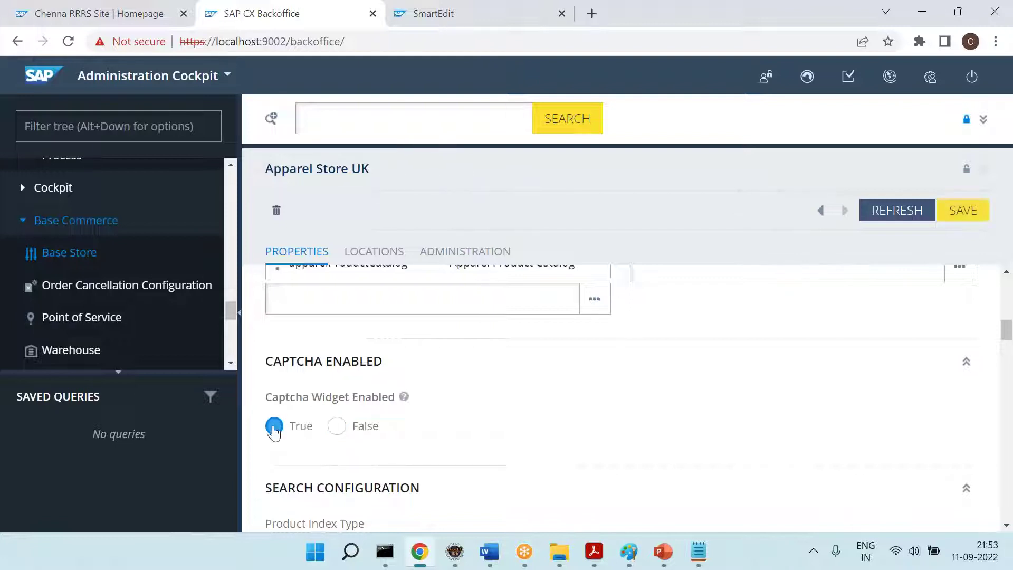
click(337, 427)
scroll(337, 436, down, 1)
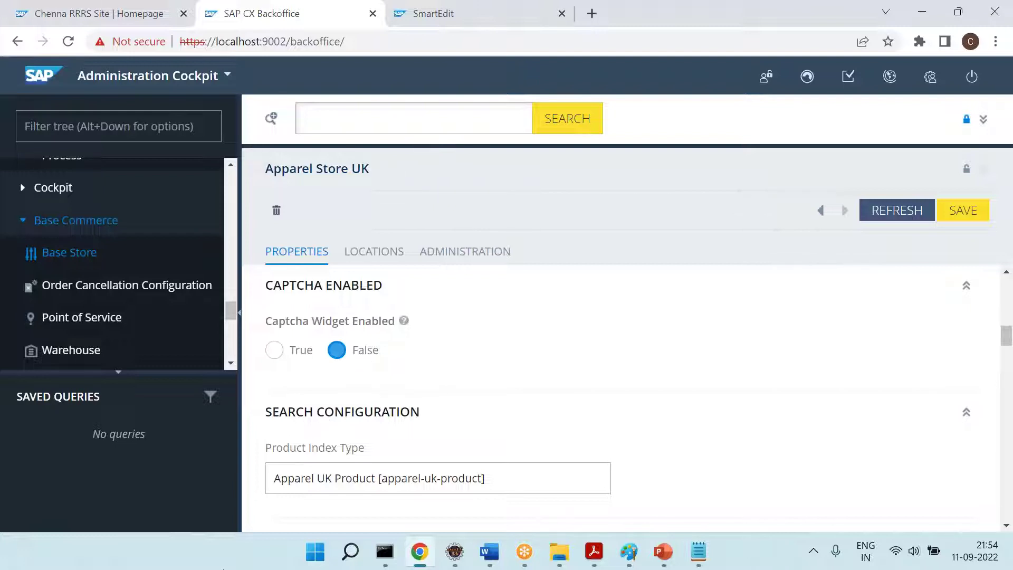
click(221, 569)
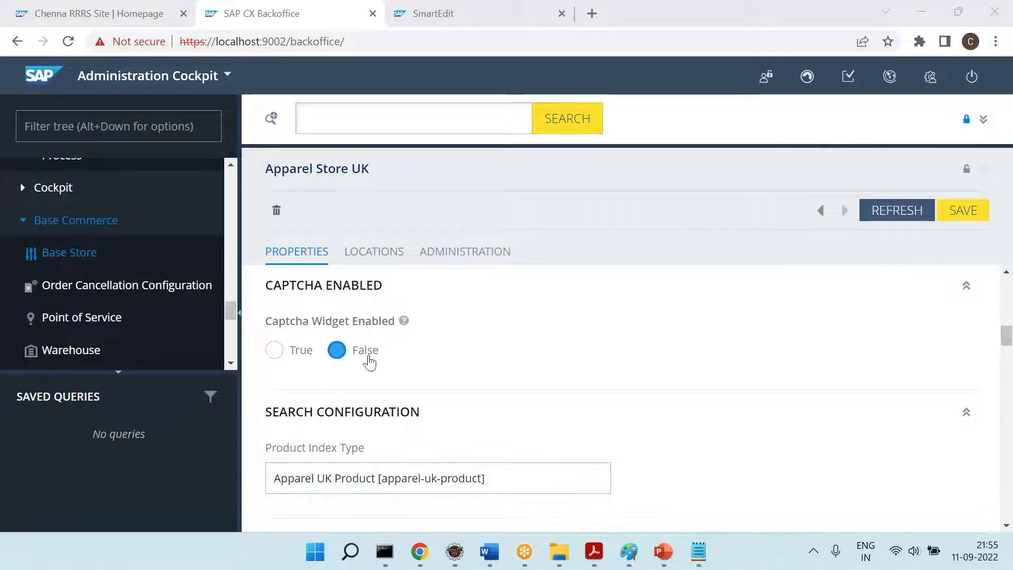
Check the storefront and Backoffice tabs, then select the SmartEdit tab's address bar
click(119, 7)
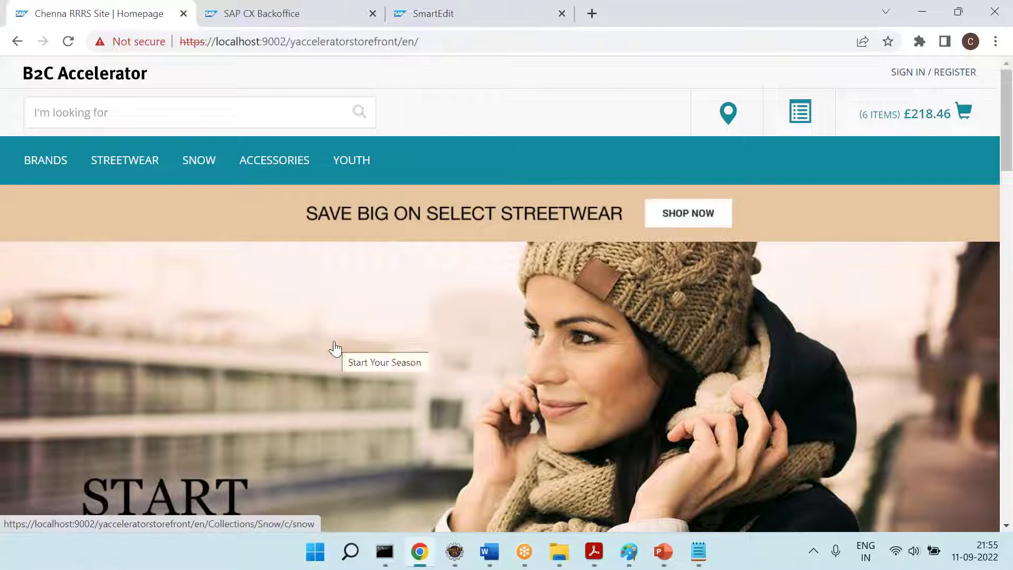
click(251, 9)
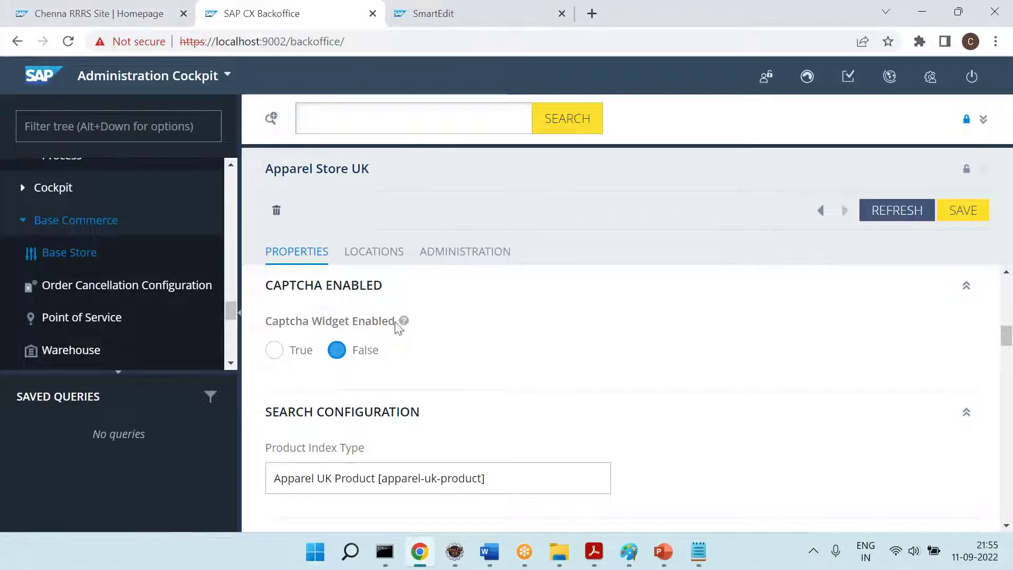
click(125, 6)
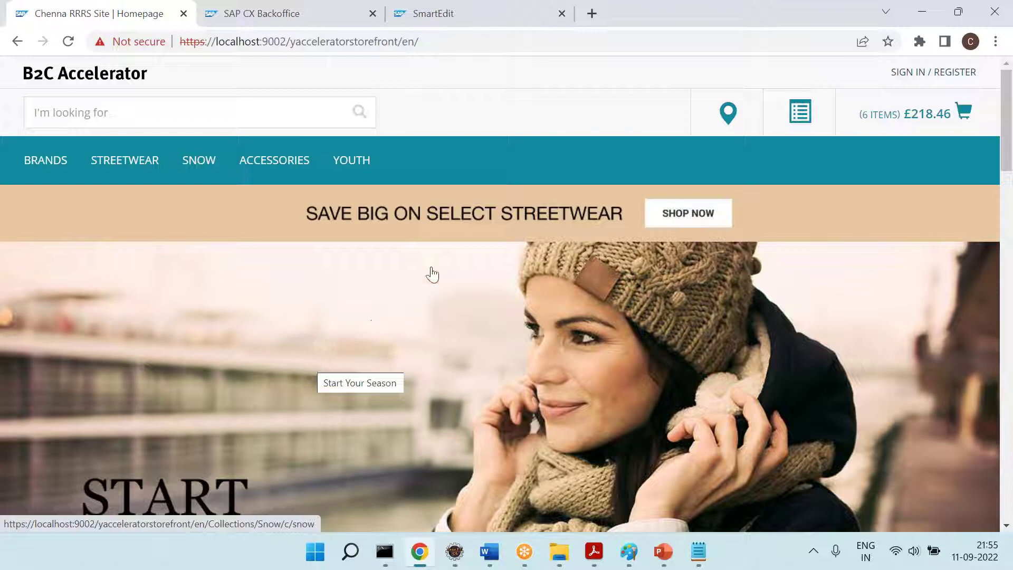
click(423, 25)
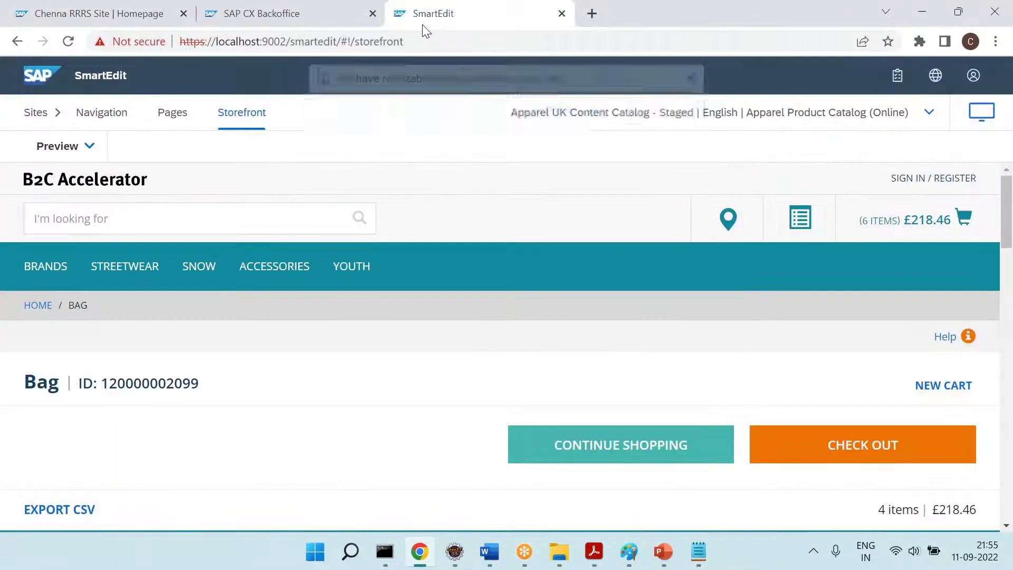
click(441, 42)
Search Google for 'google captcha', open the reCAPTCHA about page, then return to the storefront tab
text(google.com)
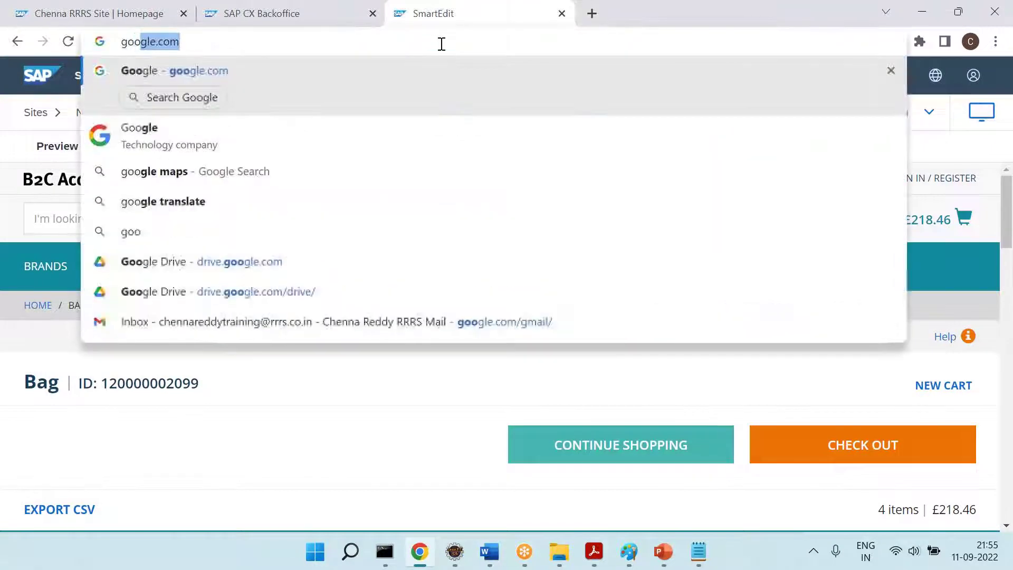
key(Return)
text(google captcha)
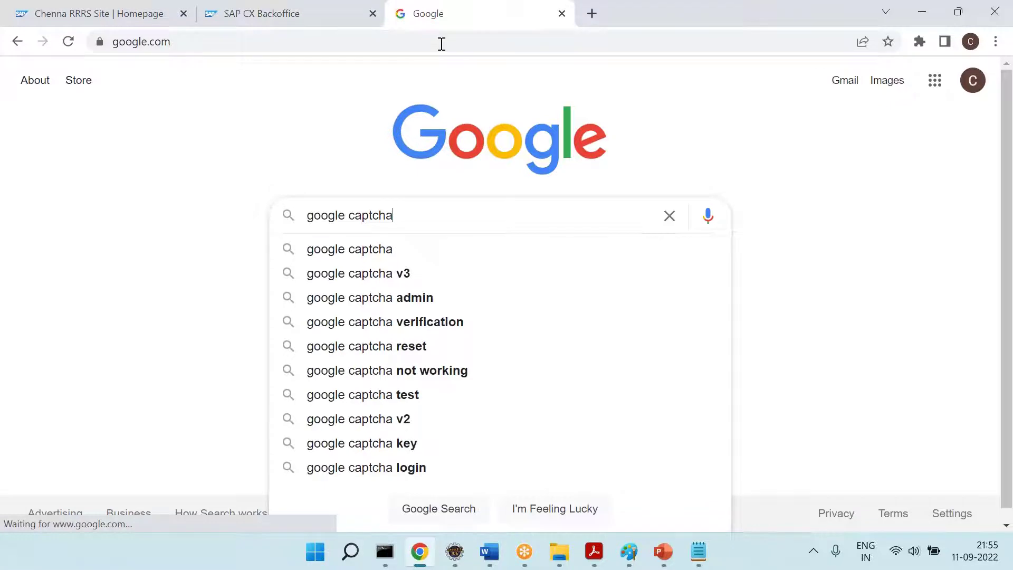
key(Return)
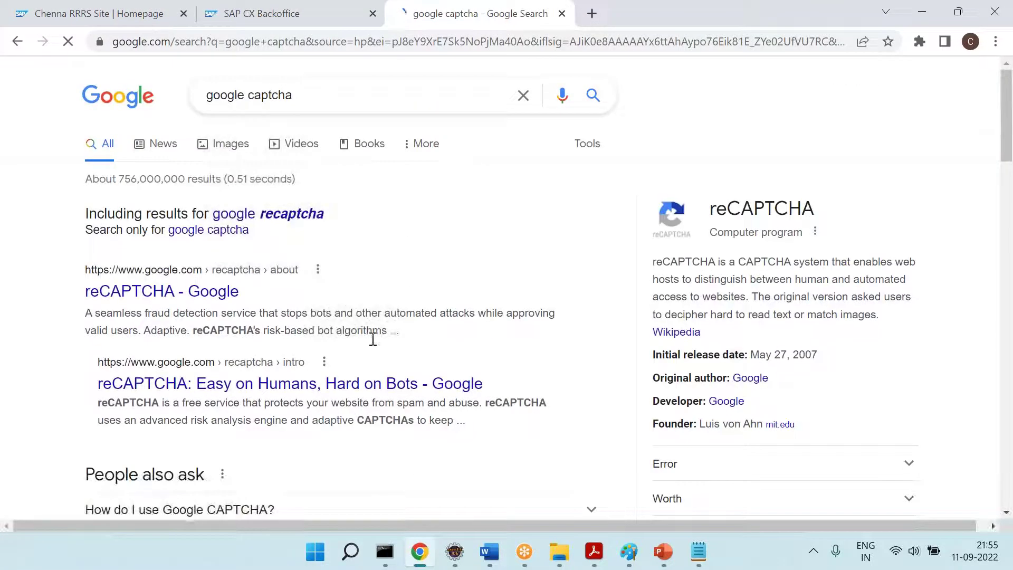
click(211, 290)
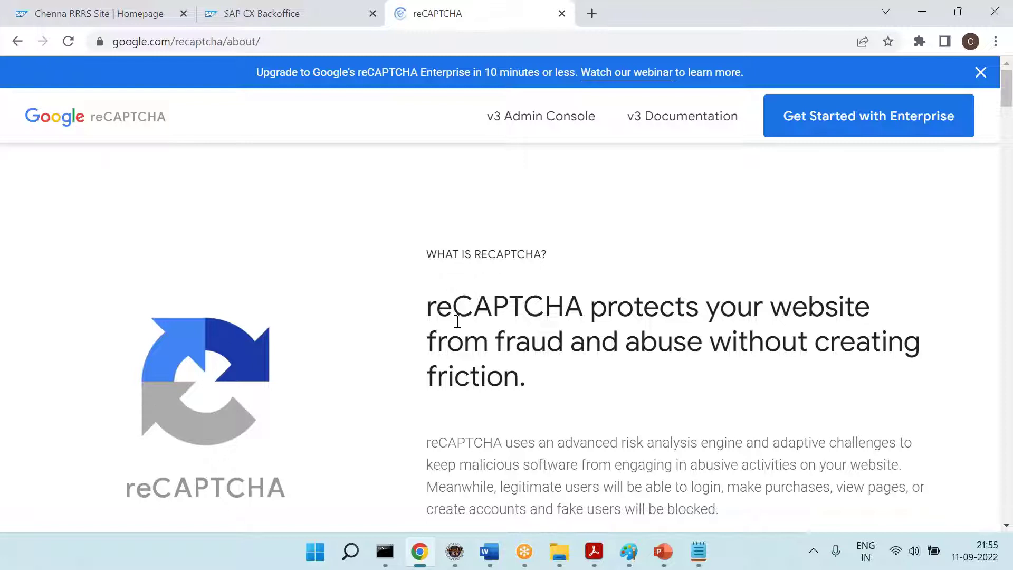
click(140, 4)
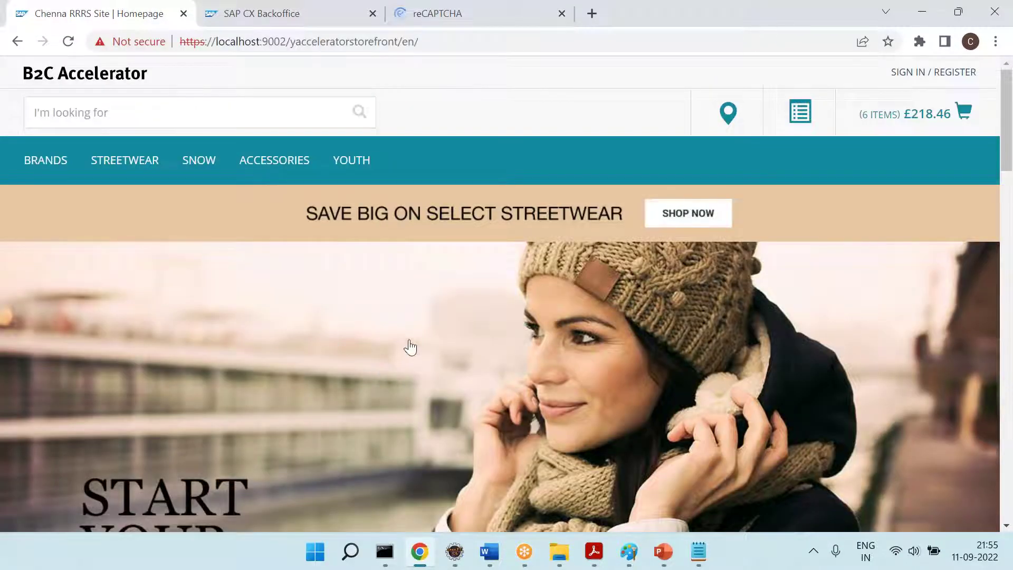
In Word, type the note 'Assume that your site --- is having the captcha.' under Base Store
click(490, 551)
text(A)
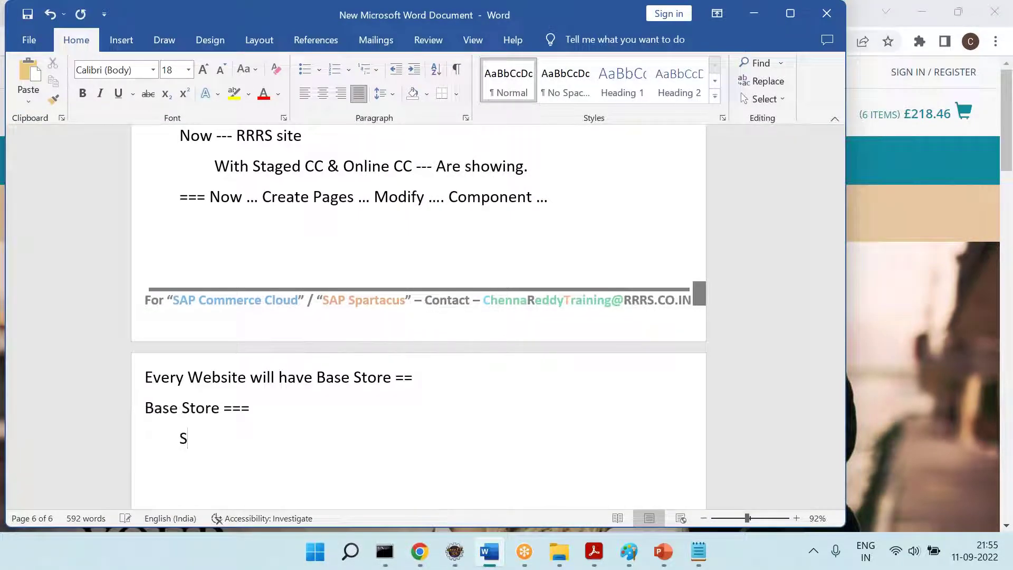
text(ss)
key(BackSpace)
key(BackSpace)
text(ssume h)
key(BackSpace)
text(that your)
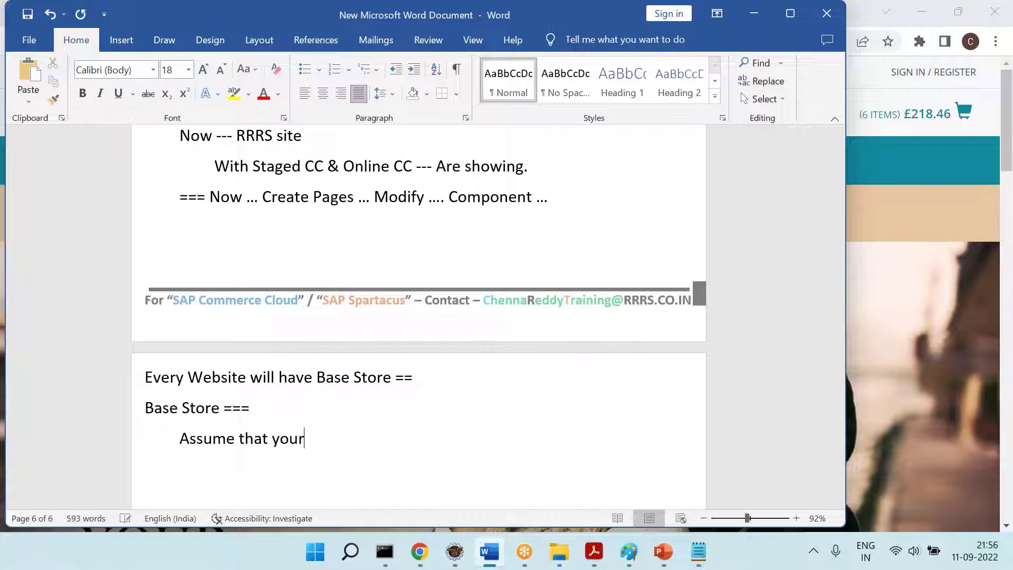
text( site --- is having )
text(the cap)
key(BackSpace)
text(cap)
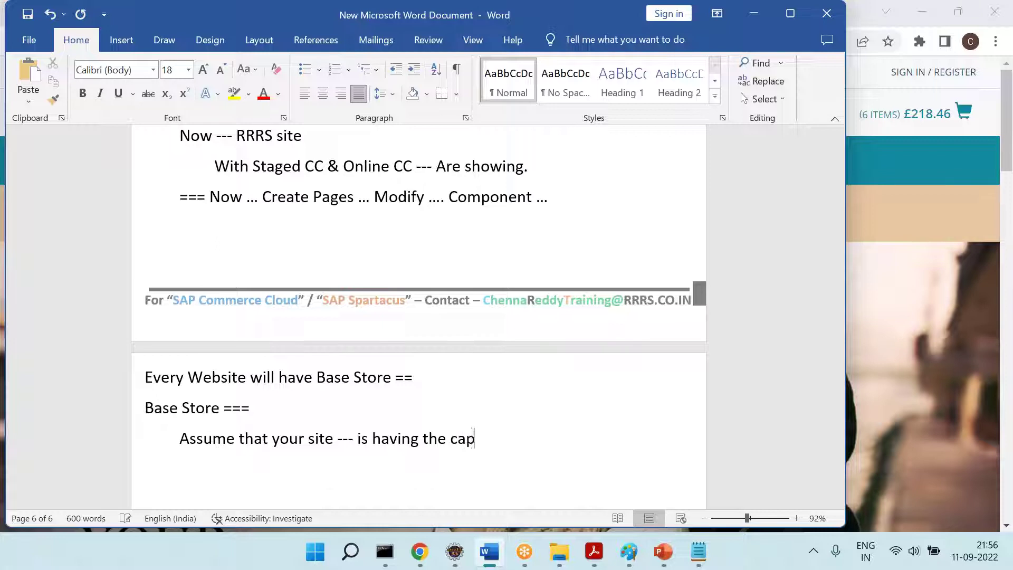
text(tcha)
key(Return)
key(BackSpace)
text(.)
Add an indented '====' line below the captcha note
key(Return)
key(Tab)
text(====)
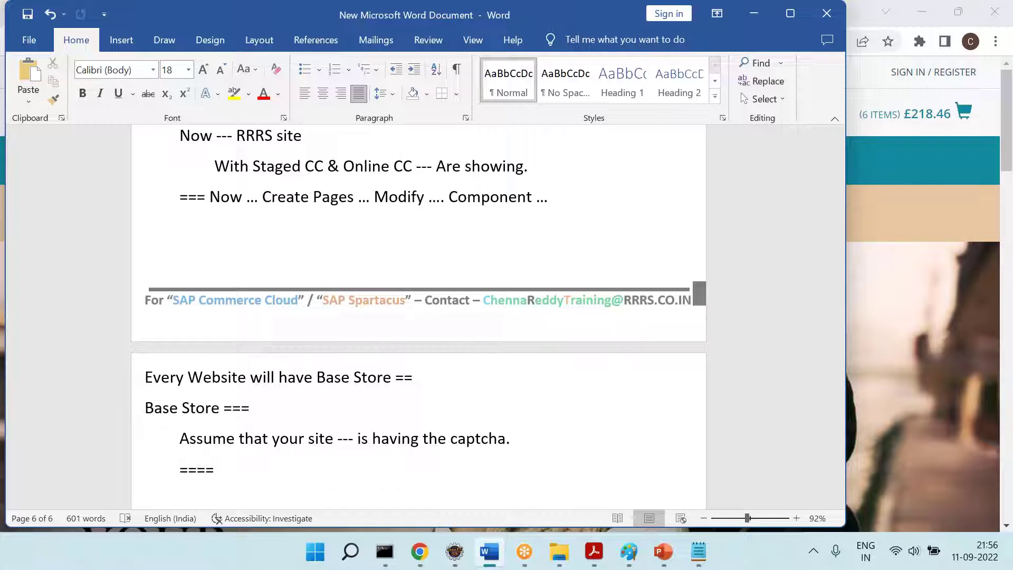
drag(403, 448, 494, 446)
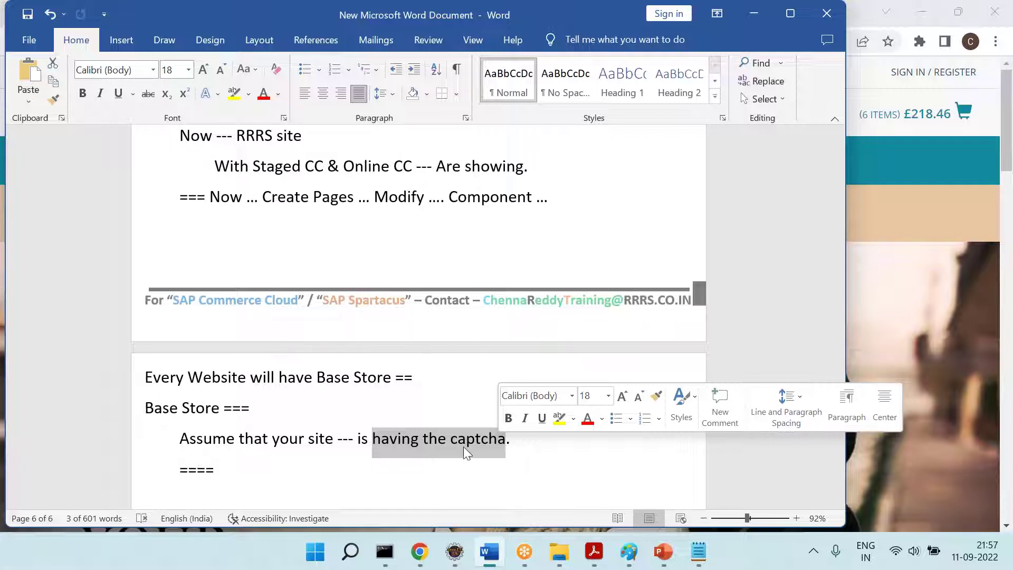
click(397, 470)
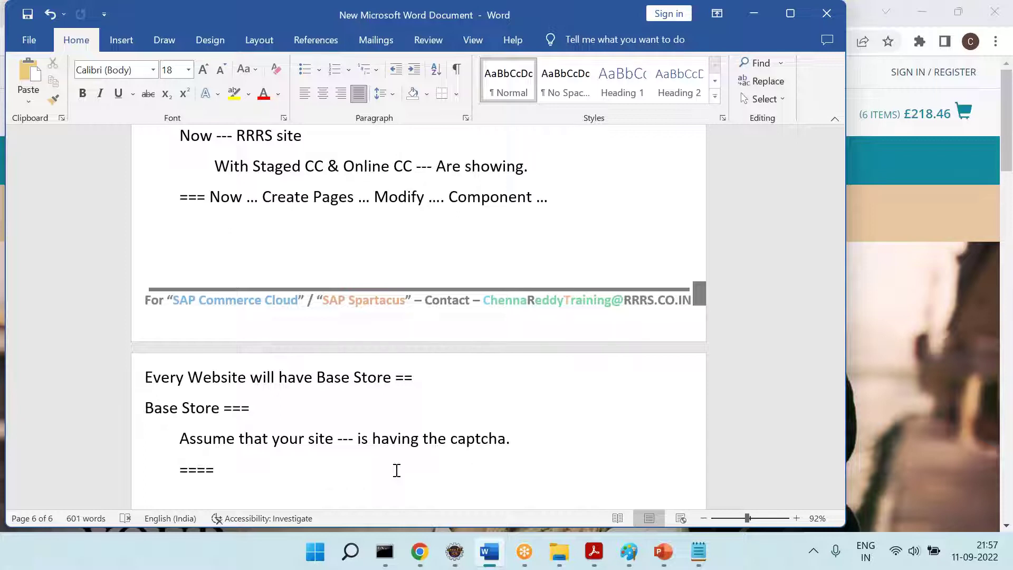
Highlight and review the 'having the captcha' sentence in the Word notes
click(420, 551)
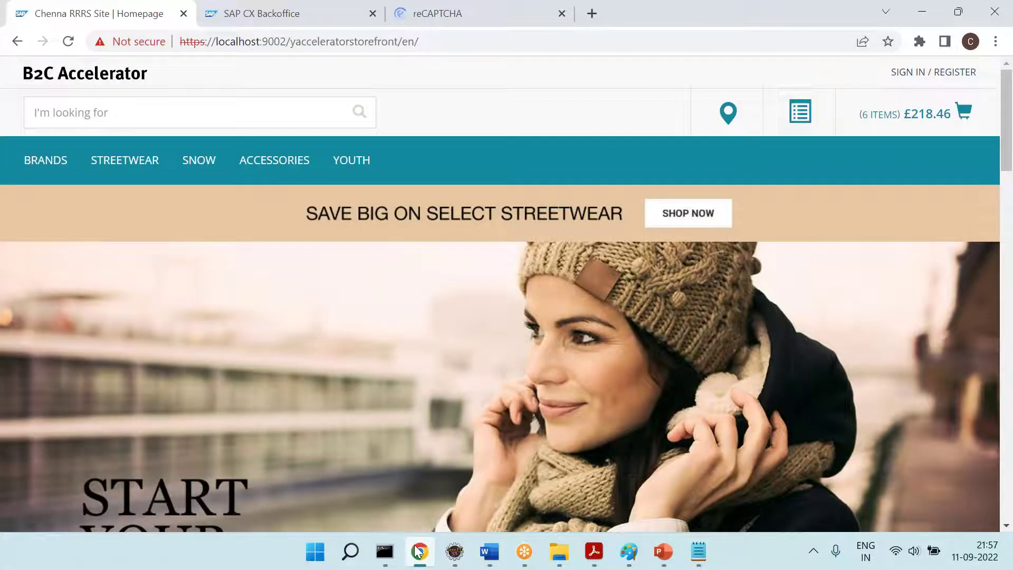
click(420, 551)
drag(505, 438, 244, 438)
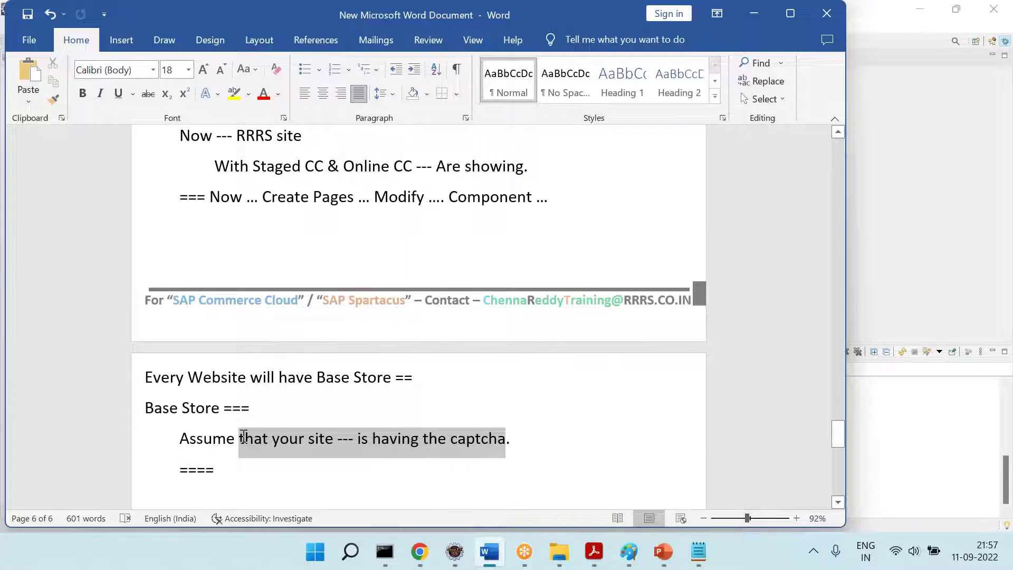
click(271, 468)
drag(246, 439, 484, 432)
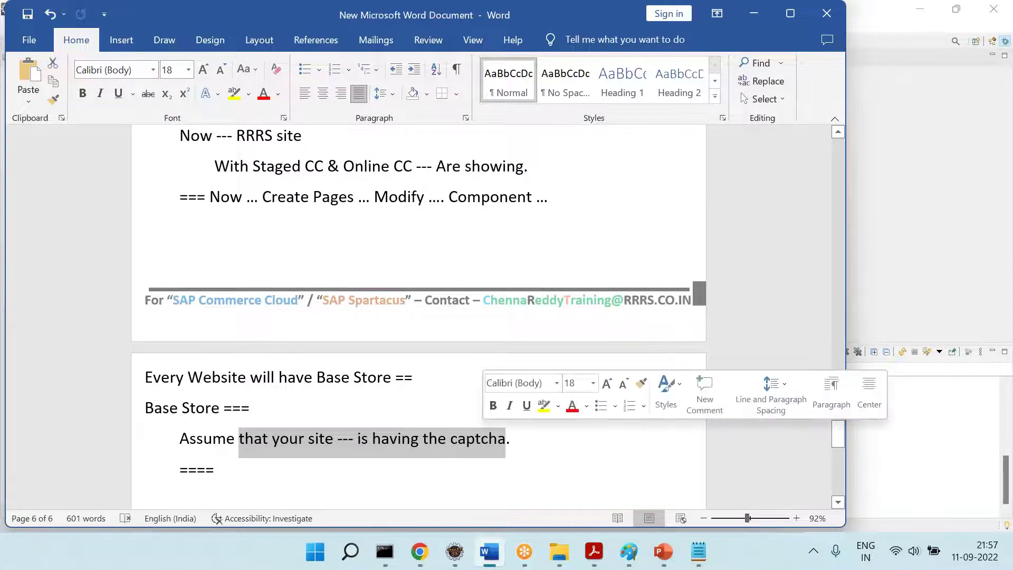
double_click(485, 434)
click(276, 445)
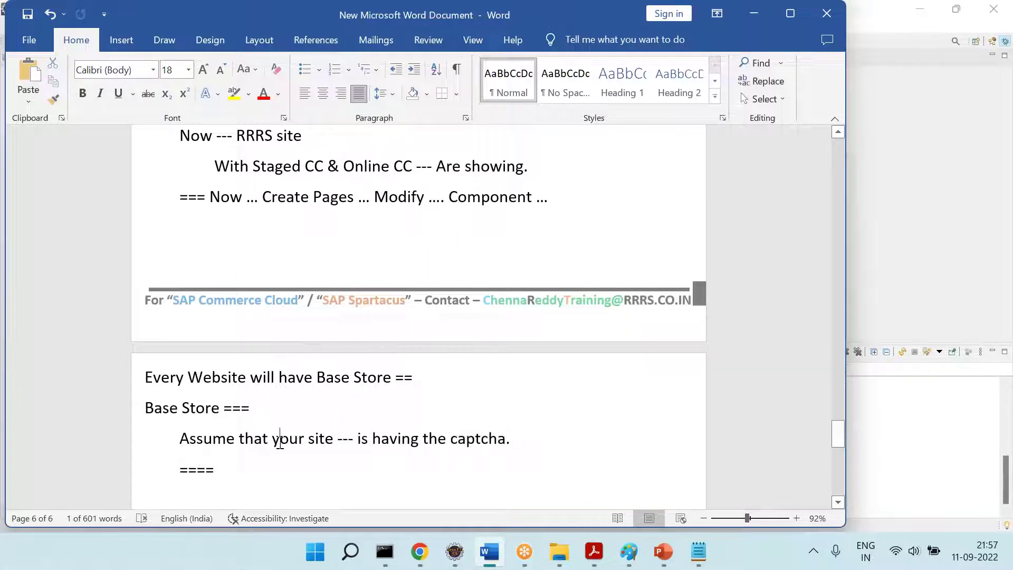
drag(254, 439, 485, 432)
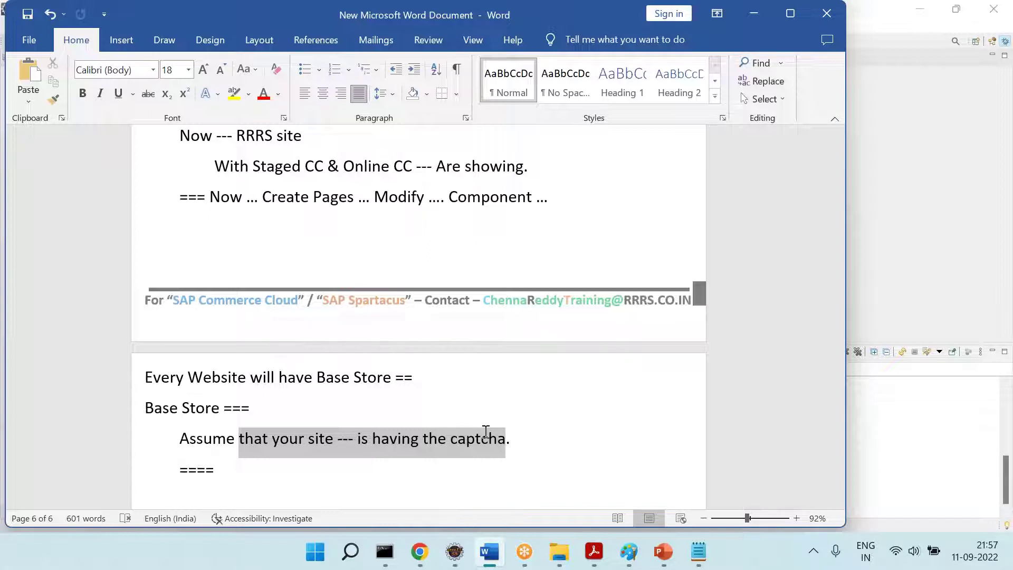
click(486, 431)
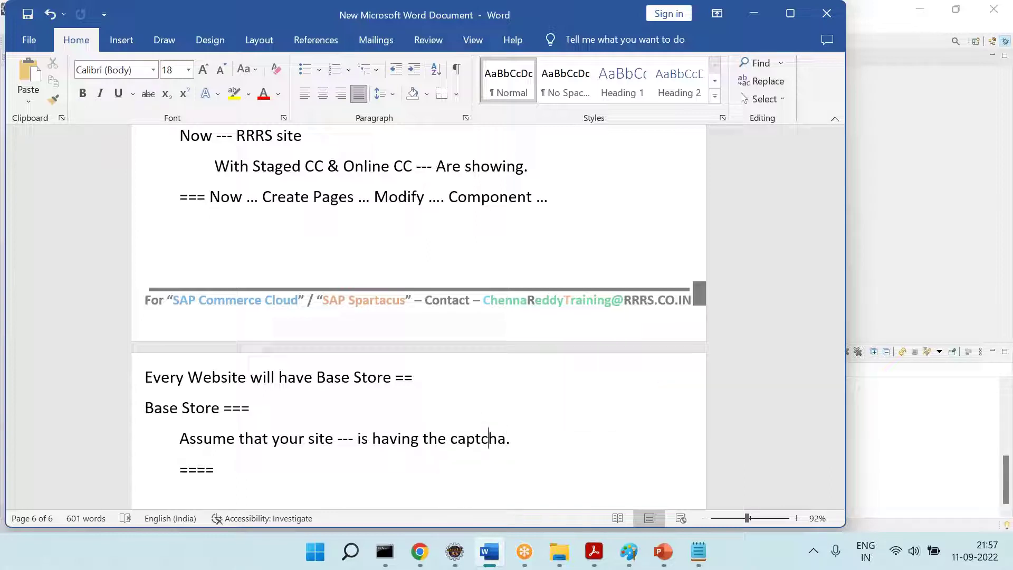
Append 'Turn On / OFF --' to the ==== line, then bring the storefront browser forward
click(323, 473)
text(Trun /)
key(BackSpace)
key(BackSpace)
key(BackSpace)
key(BackSpace)
key(BackSpace)
key(BackSpace)
text(urn)
key(BackSpace)
key(BackSpace)
key(BackSpace)
text(On / OFF)
text( --)
key(Return)
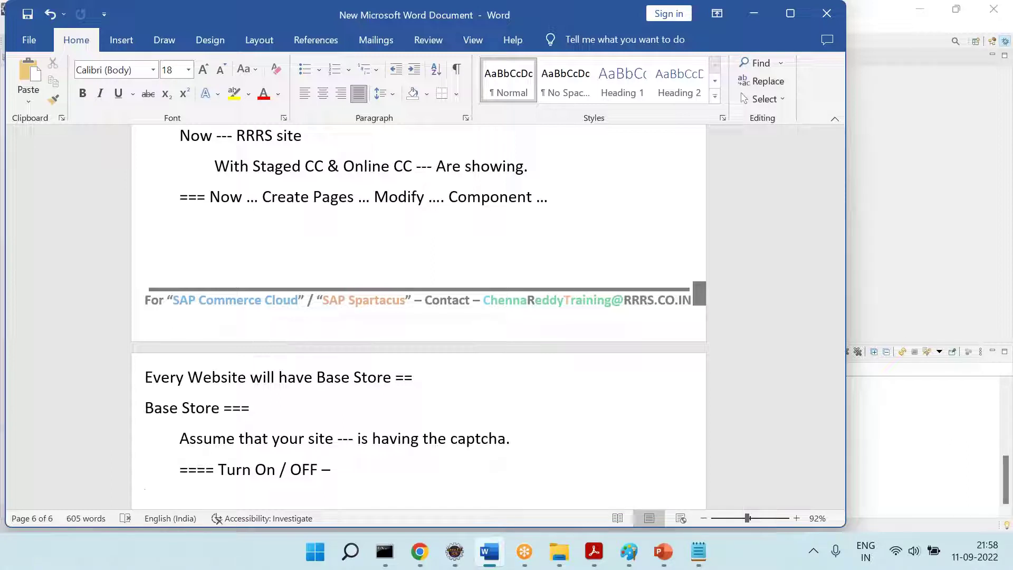
drag(398, 438, 506, 437)
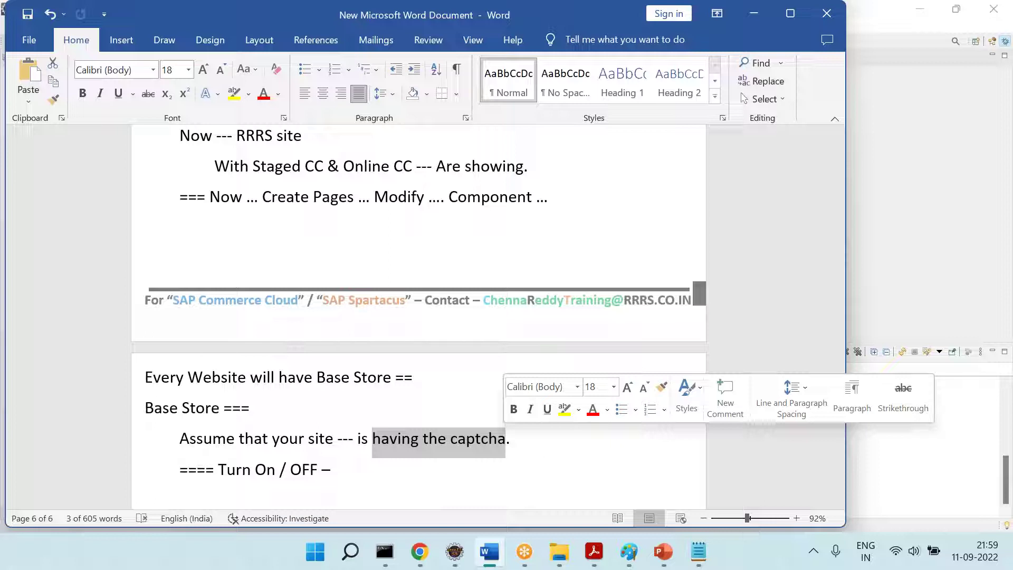
click(420, 551)
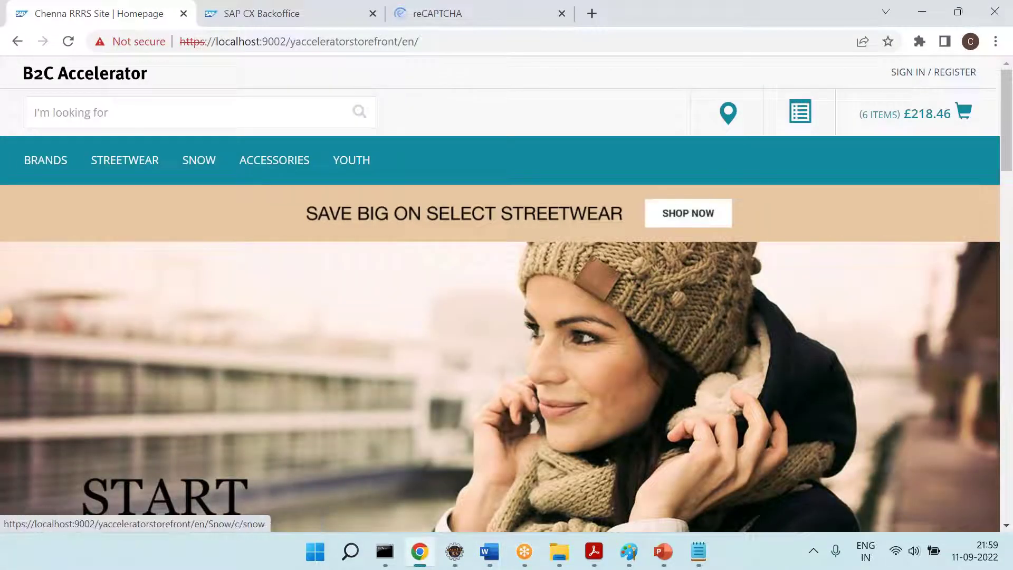
Scroll Apparel Store UK's Backoffice properties past search settings to Warehouses, then return to Word
click(258, 14)
scroll(397, 402, down, 1)
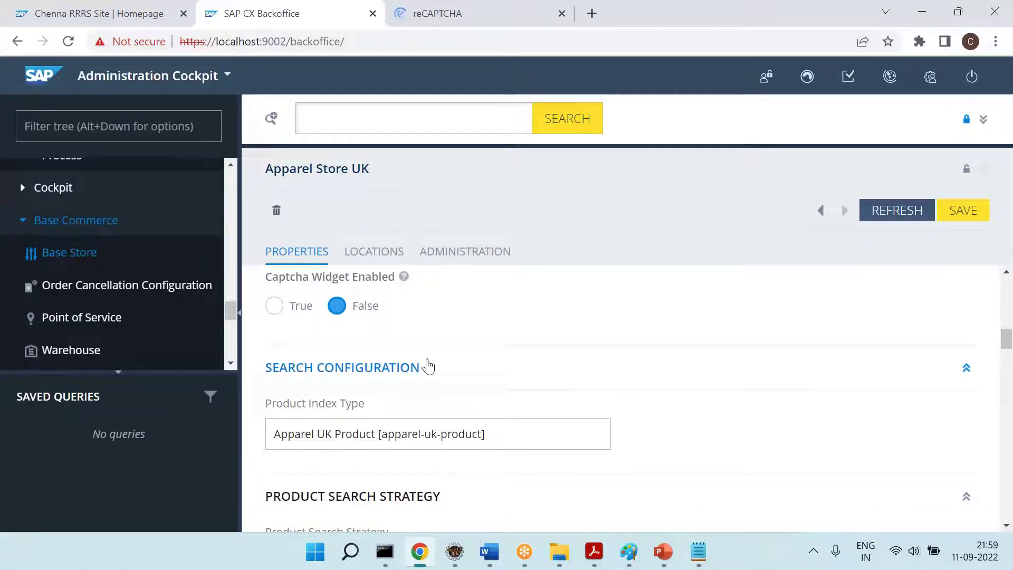
scroll(430, 362, down, 2)
scroll(369, 321, up, 1)
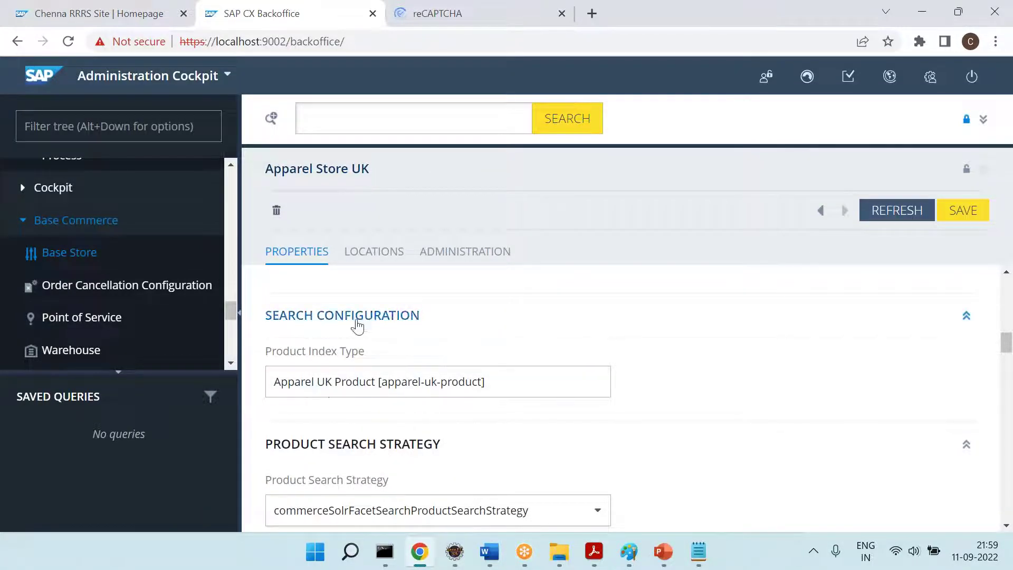
scroll(401, 326, down, 3)
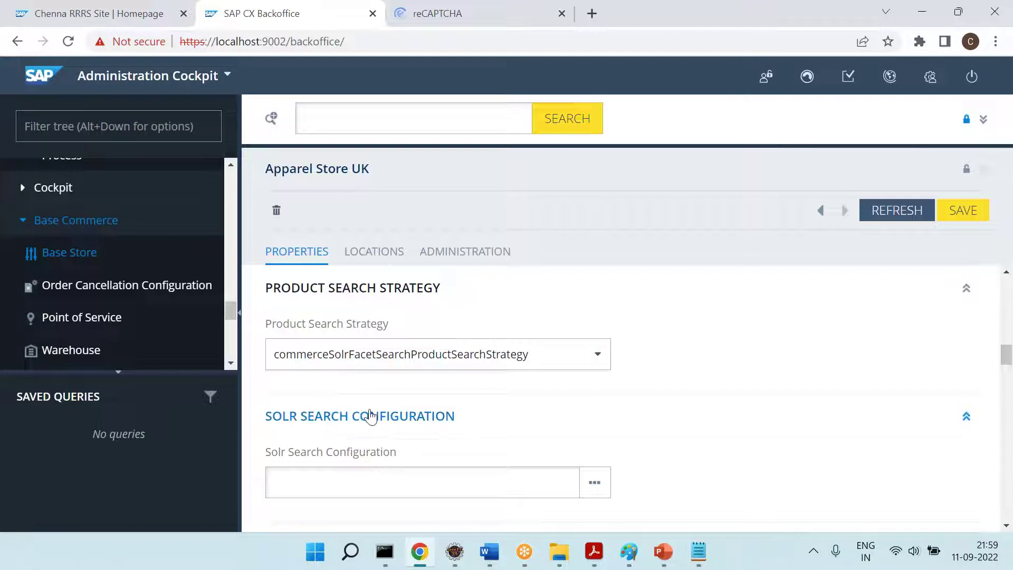
scroll(406, 410, down, 2)
scroll(409, 380, down, 3)
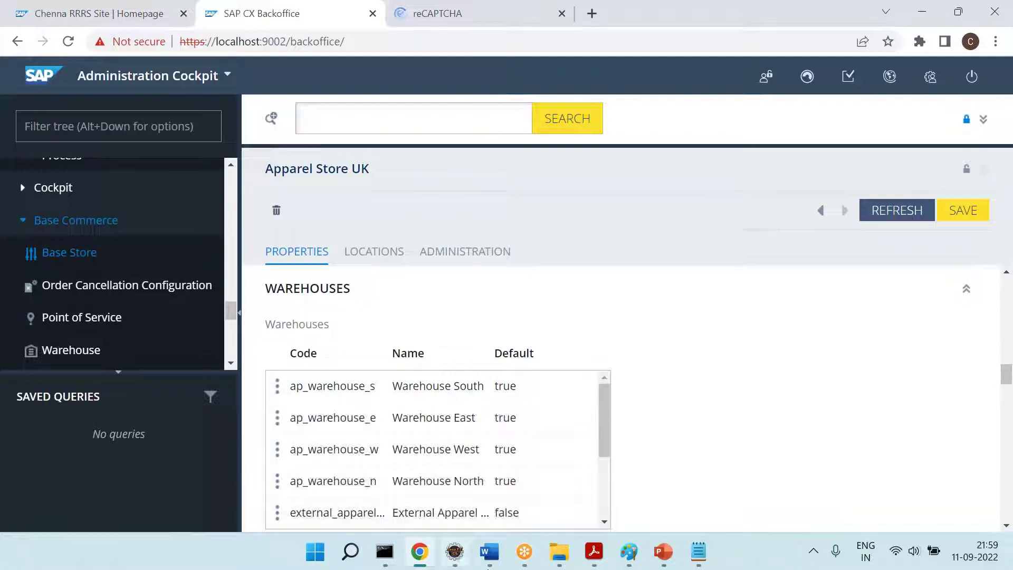
click(490, 551)
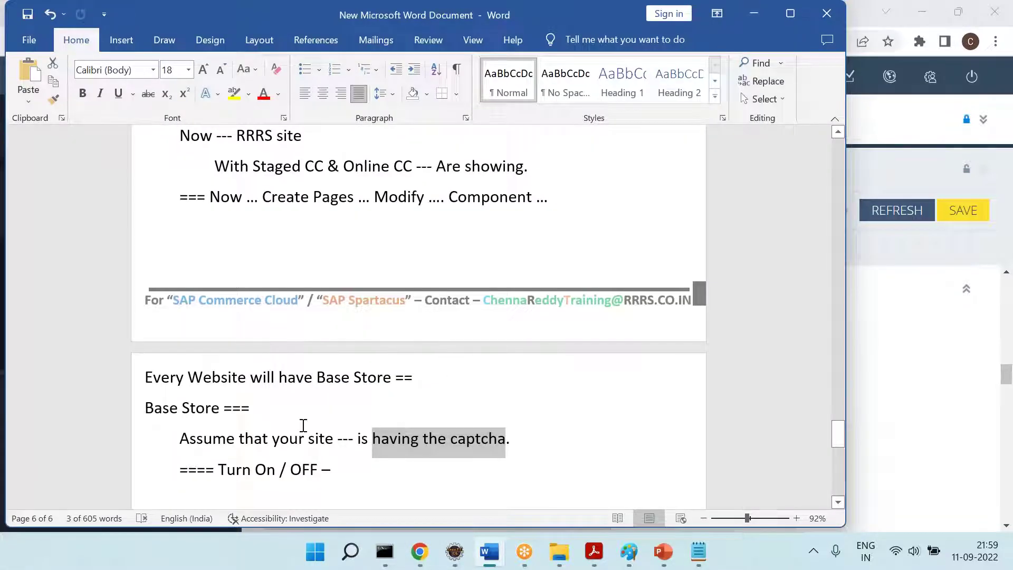
Add a 'Warehouse' heading below the Turn On / OFF line, glancing at the Backoffice warehouses
click(364, 455)
key(Return)
text(Warehouse)
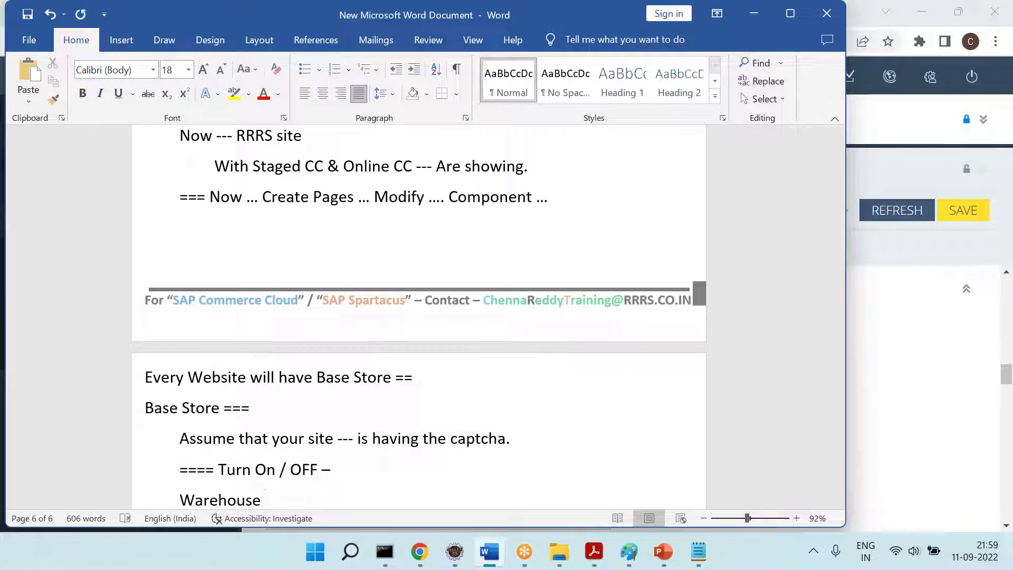
key(Return)
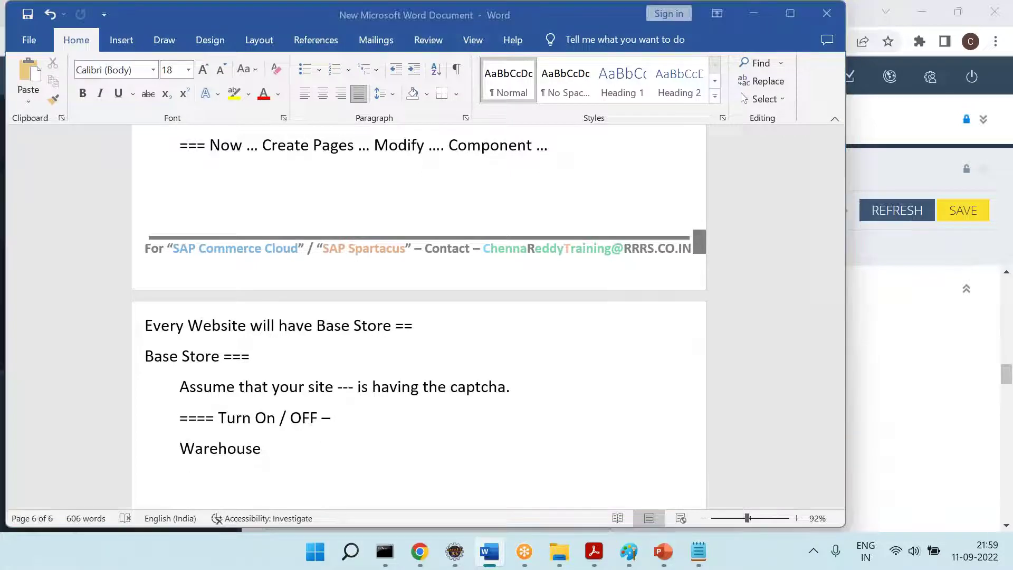
key(alt+Tab)
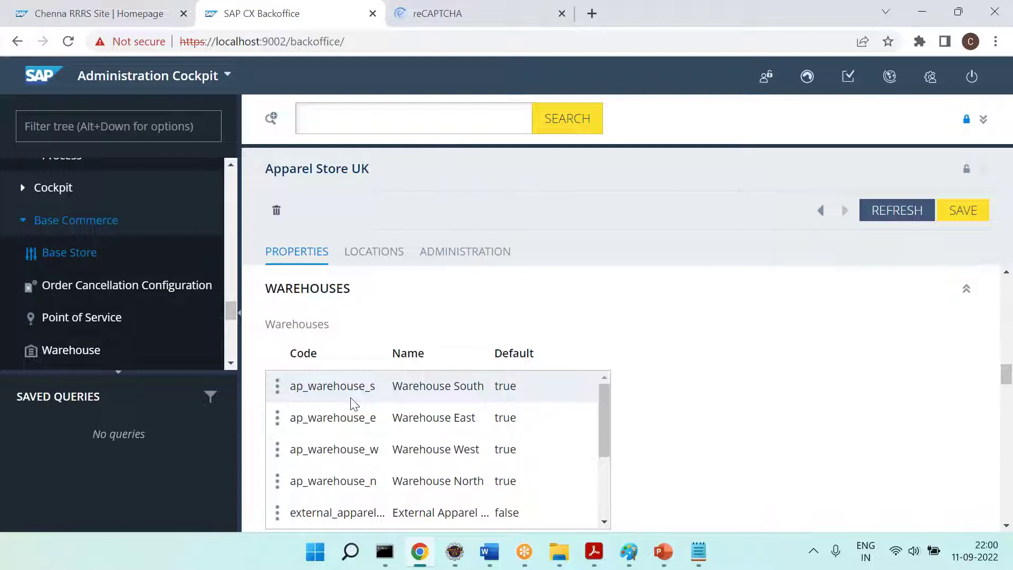
key(alt+Tab)
Type the indented note 'Website --- BaseStore --- Warehouses --- Products ... Stock ...', then switch to Backoffice
key(Tab)
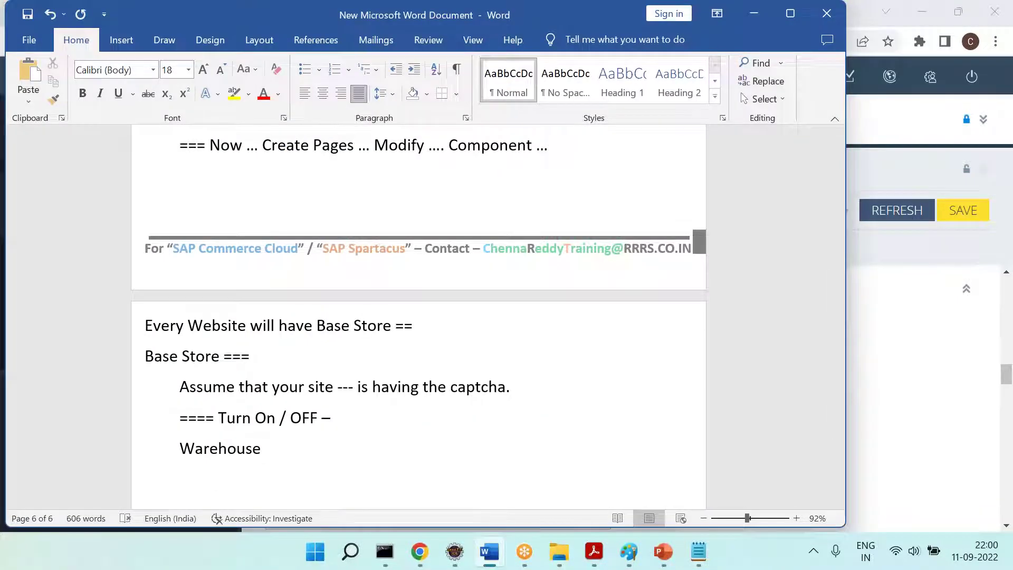
text(Website -)
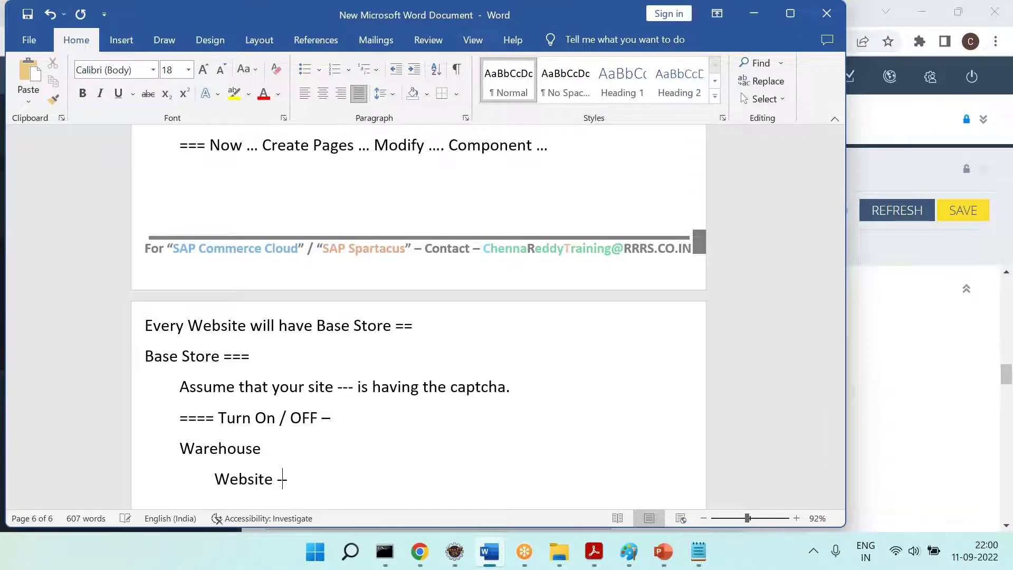
text(-- BaseStore --- Warho)
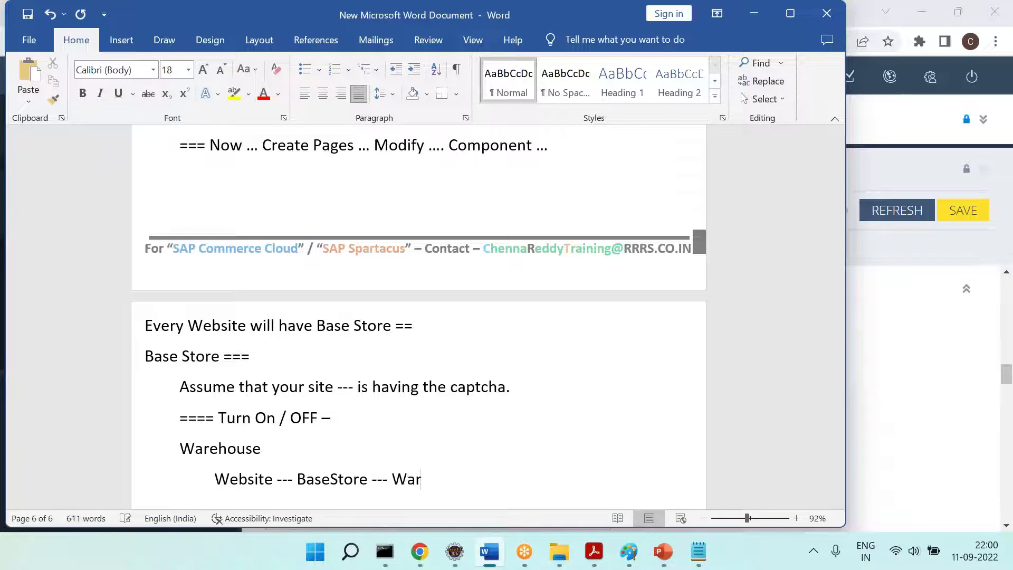
key(BackSpace)
key(BackSpace)
text(ehous)
key(BackSpace)
text(ouses --- Prouc)
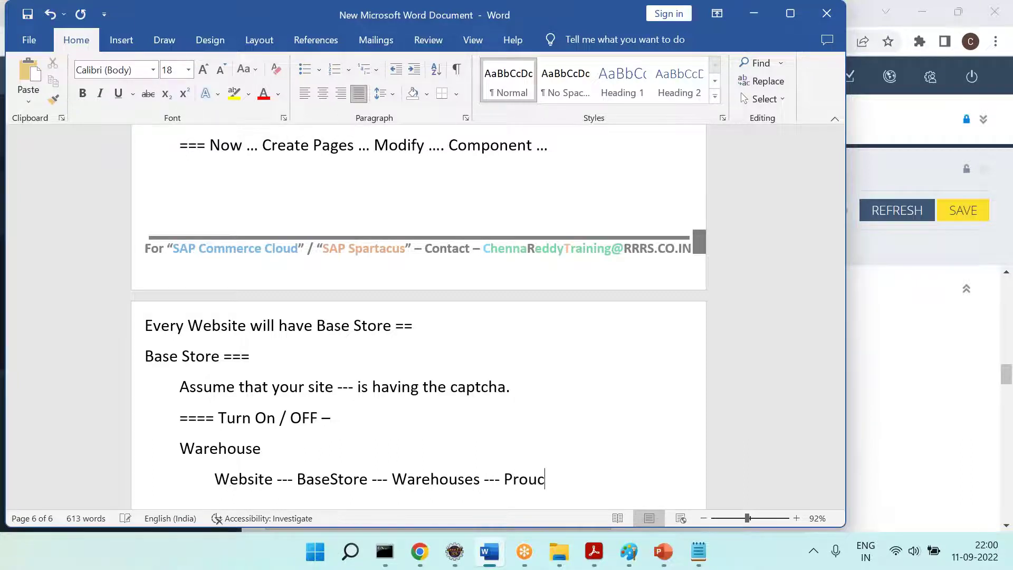
key(BackSpace)
key(BackSpace)
text(ducts ... Stock ...)
key(Return)
key(alt+Tab)
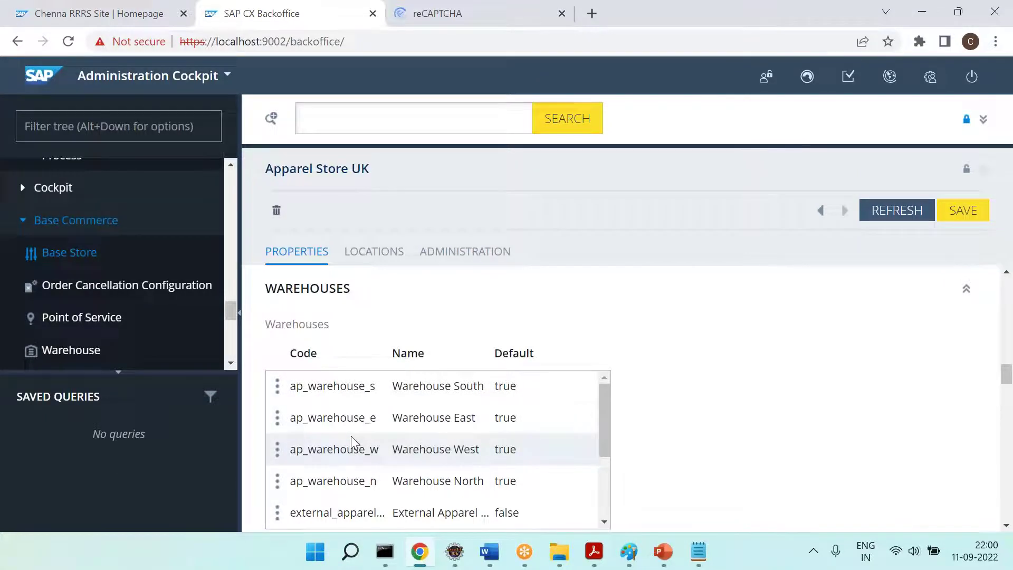
Scroll to Apparel Store UK's delivery countries (United Kingdom, Guernsey, Isle of Man, Jersey), then return to Word
scroll(333, 427, down, 6)
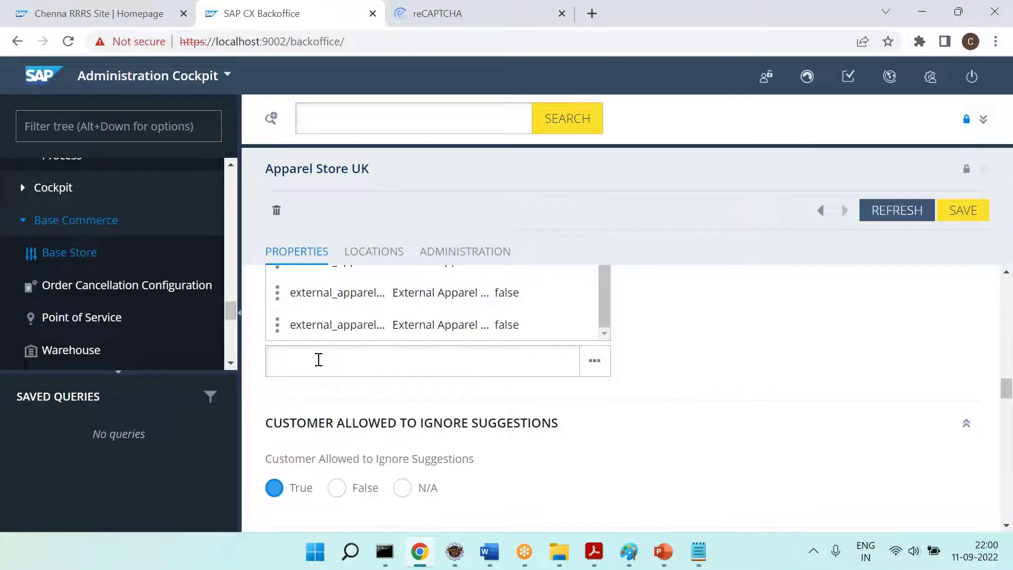
scroll(112, 289, down, 2)
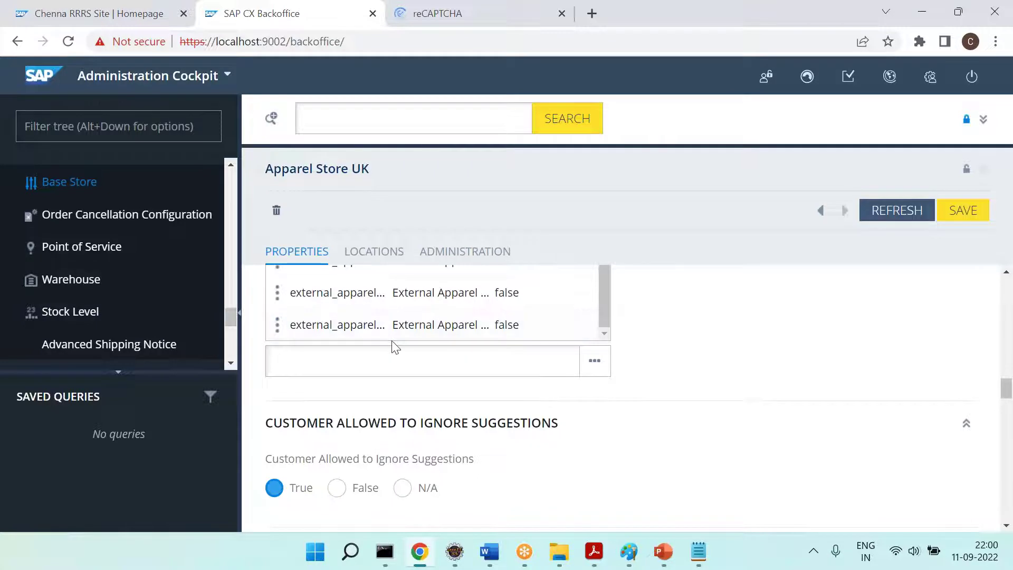
scroll(462, 392, down, 2)
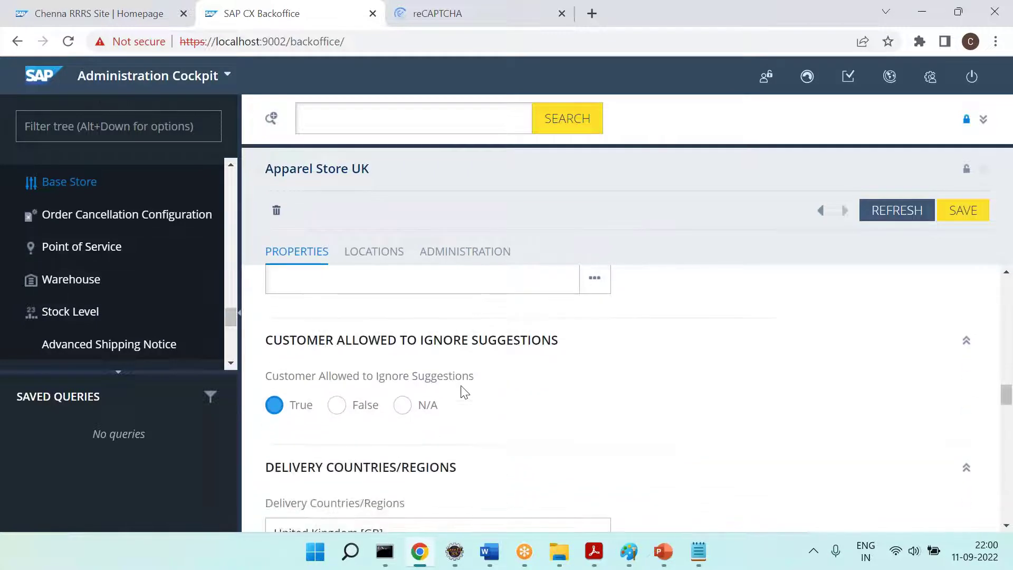
scroll(462, 392, down, 3)
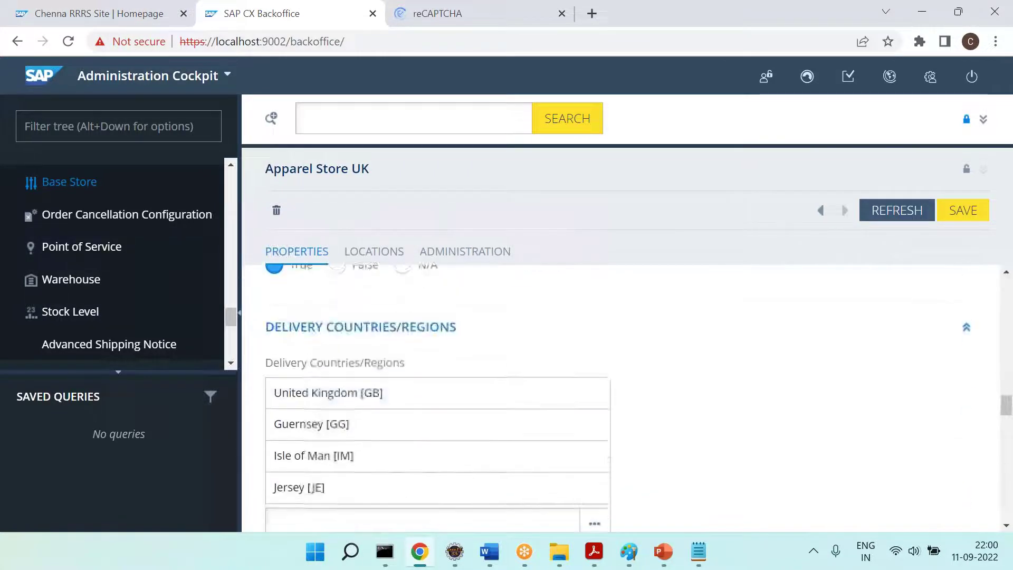
scroll(462, 391, down, 1)
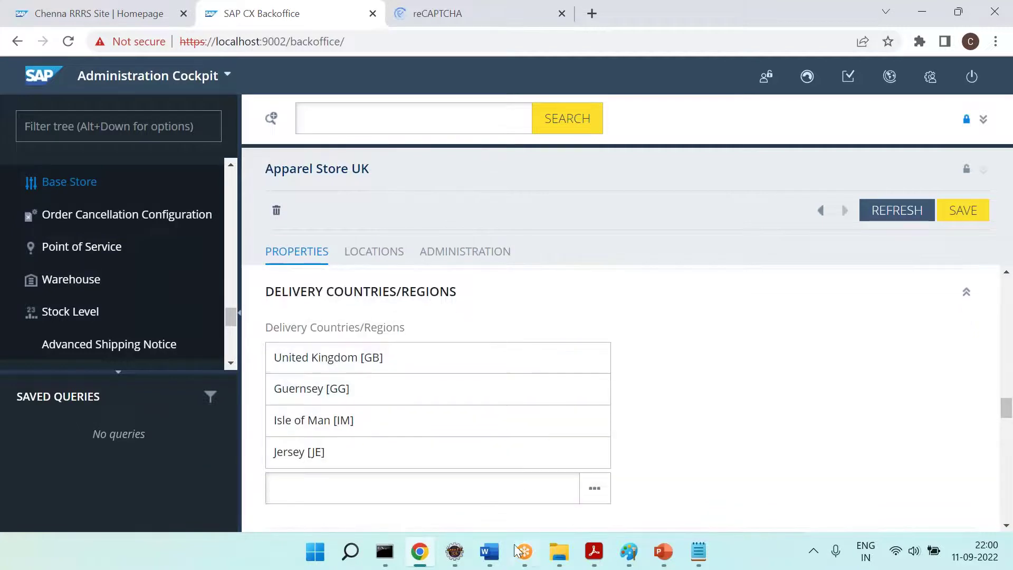
click(489, 552)
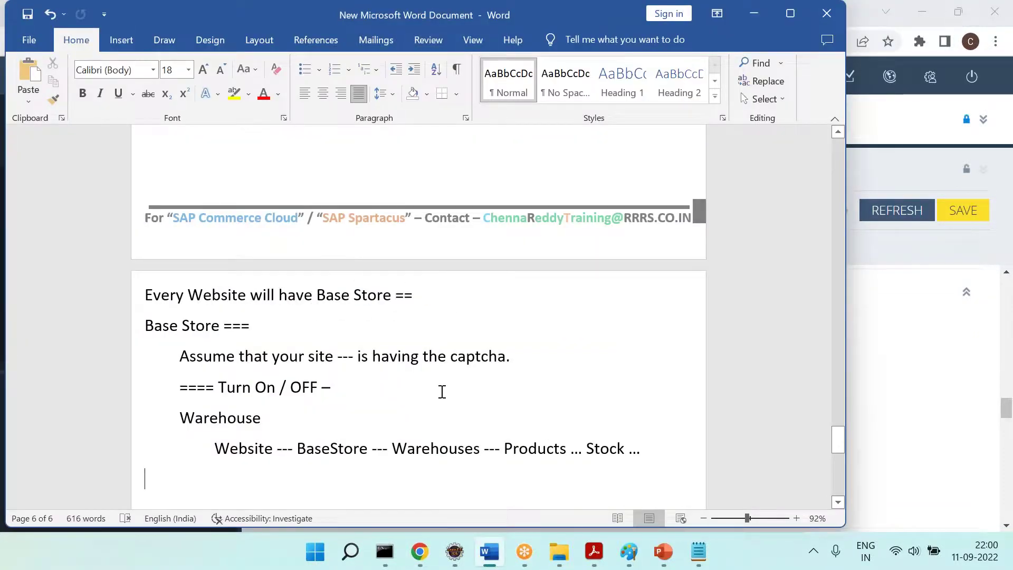